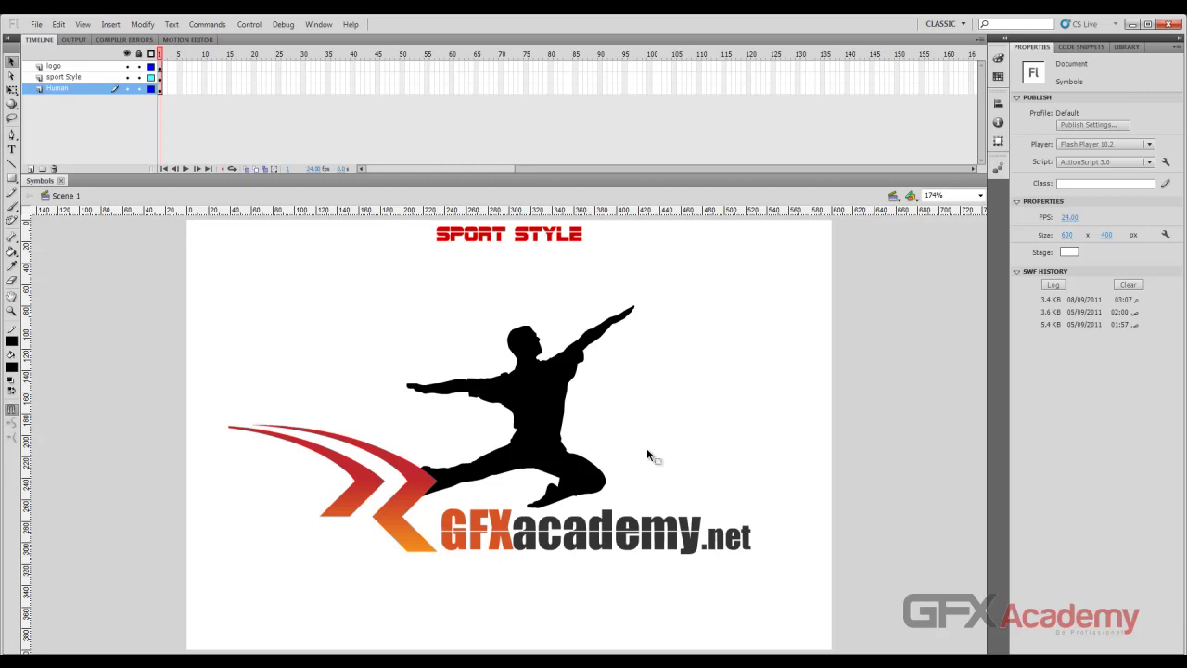
# Step: Move the dance_mc dancer to the stage's left edge (X -6.35) and show the dancer symbols in the Library
pyautogui.click(548, 382)
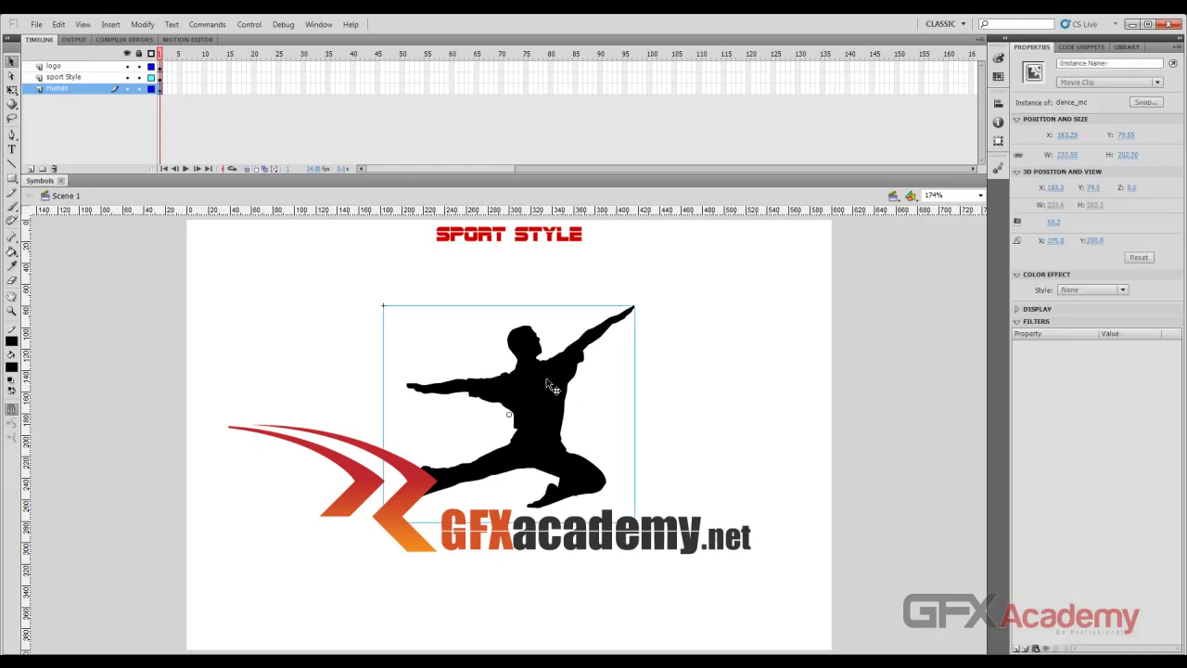
pyautogui.moveTo(554, 382); pyautogui.dragTo(344, 370)
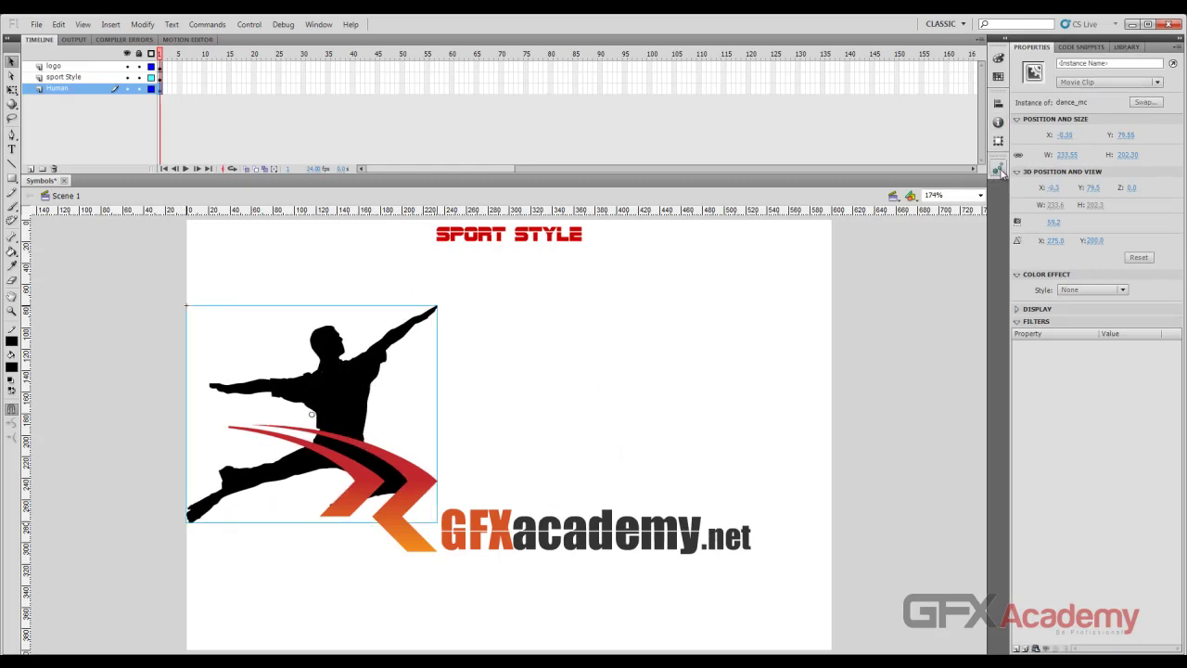
pyautogui.click(998, 169)
pyautogui.click(1126, 46)
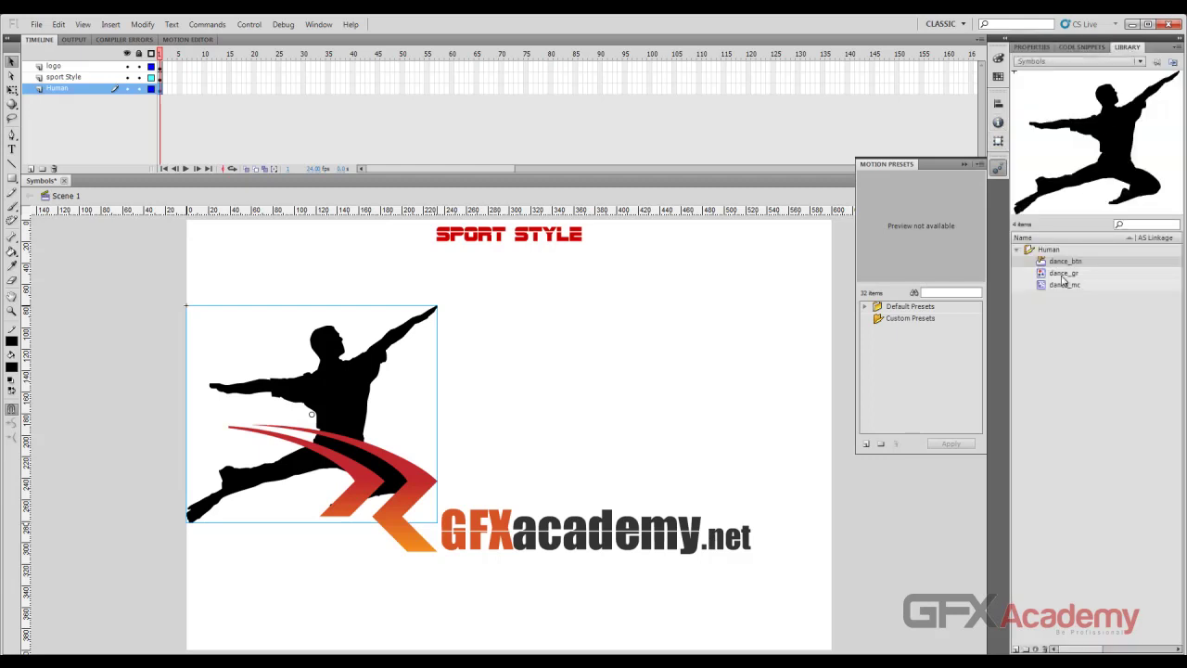
# Step: Add dance_gr and dance_btn dancer instances from the Library onto the stage
pyautogui.moveTo(1064, 276); pyautogui.dragTo(549, 408)
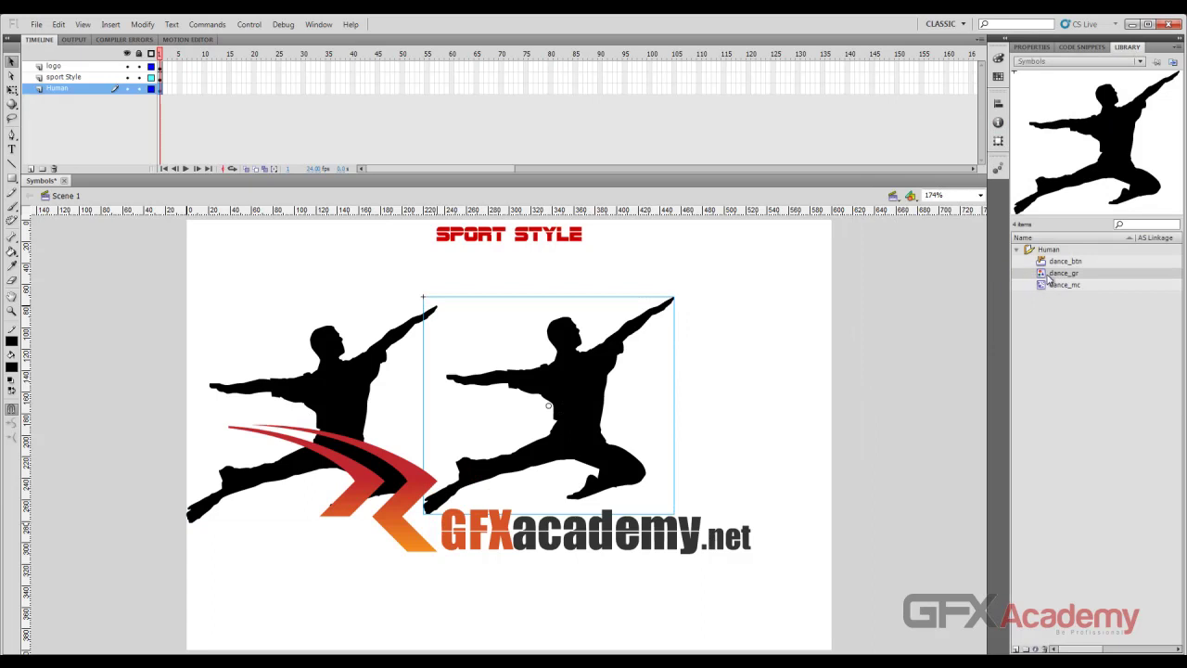
pyautogui.moveTo(1049, 264); pyautogui.dragTo(760, 408)
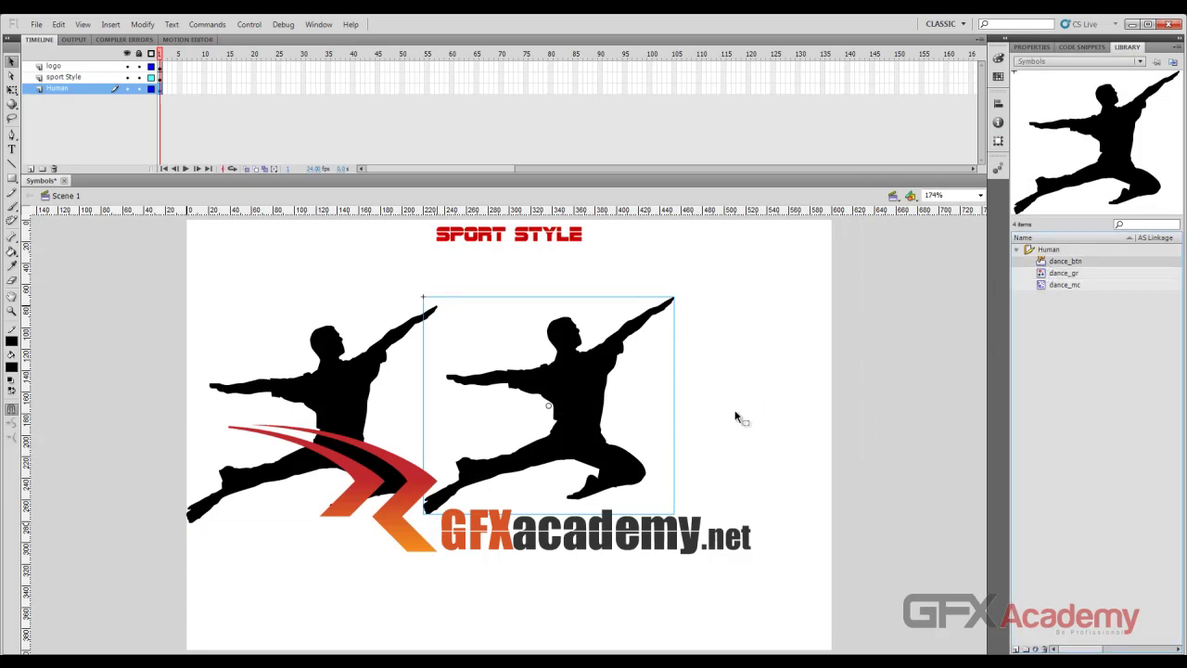
pyautogui.moveTo(1049, 264); pyautogui.dragTo(779, 404)
pyautogui.moveTo(559, 379)
pyautogui.mouseDown()
pyautogui.moveTo(543, 362)
pyautogui.moveTo(544, 336)
pyautogui.mouseUp()
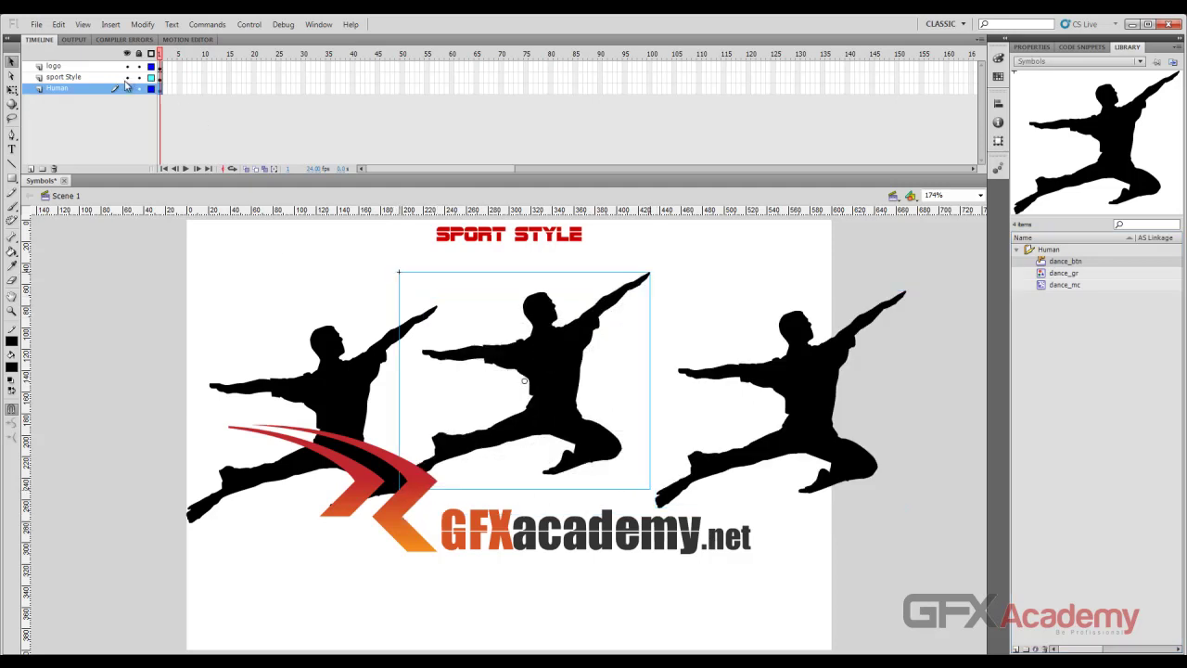
# Step: Lock and hide the logo and Sport Style layers, then arrange two dancers on top and one below
pyautogui.moveTo(139, 67); pyautogui.dragTo(139, 78)
pyautogui.moveTo(127, 66); pyautogui.dragTo(131, 81)
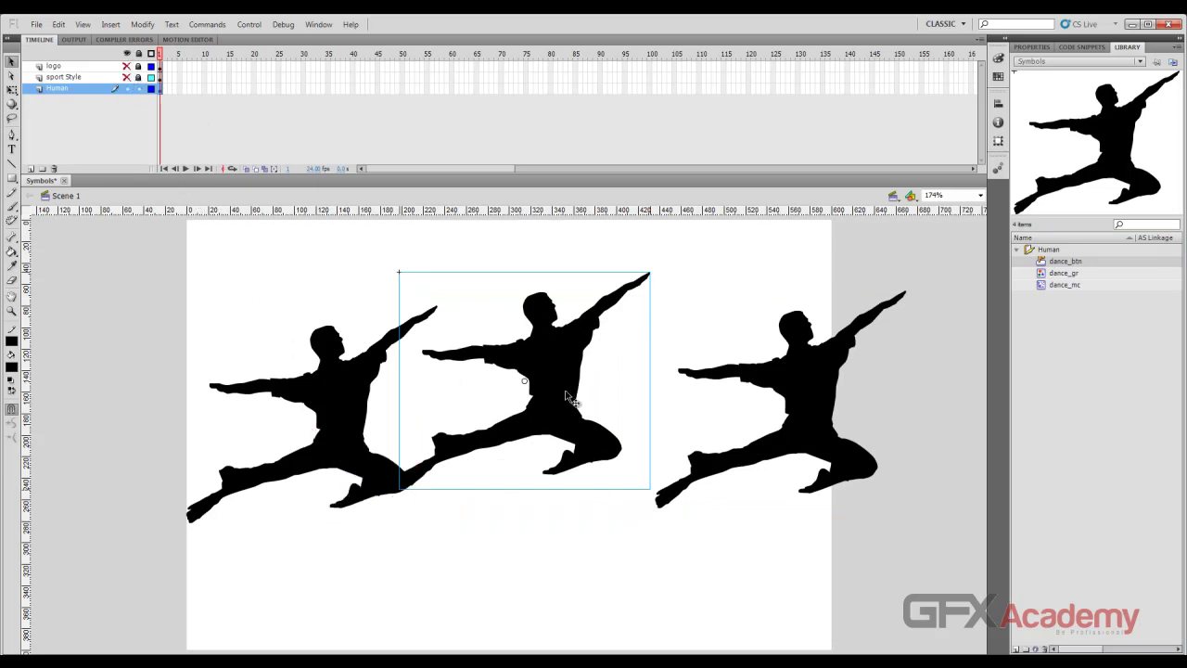
pyautogui.click(357, 408)
pyautogui.moveTo(357, 408); pyautogui.dragTo(370, 328)
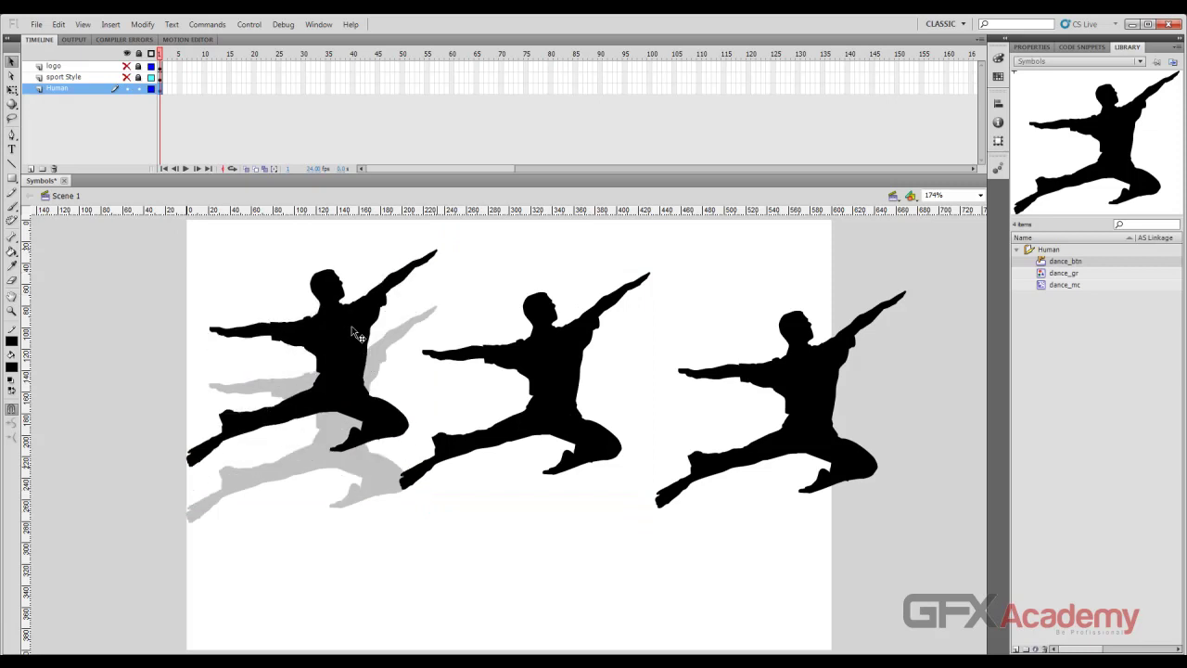
pyautogui.moveTo(542, 361); pyautogui.dragTo(526, 499)
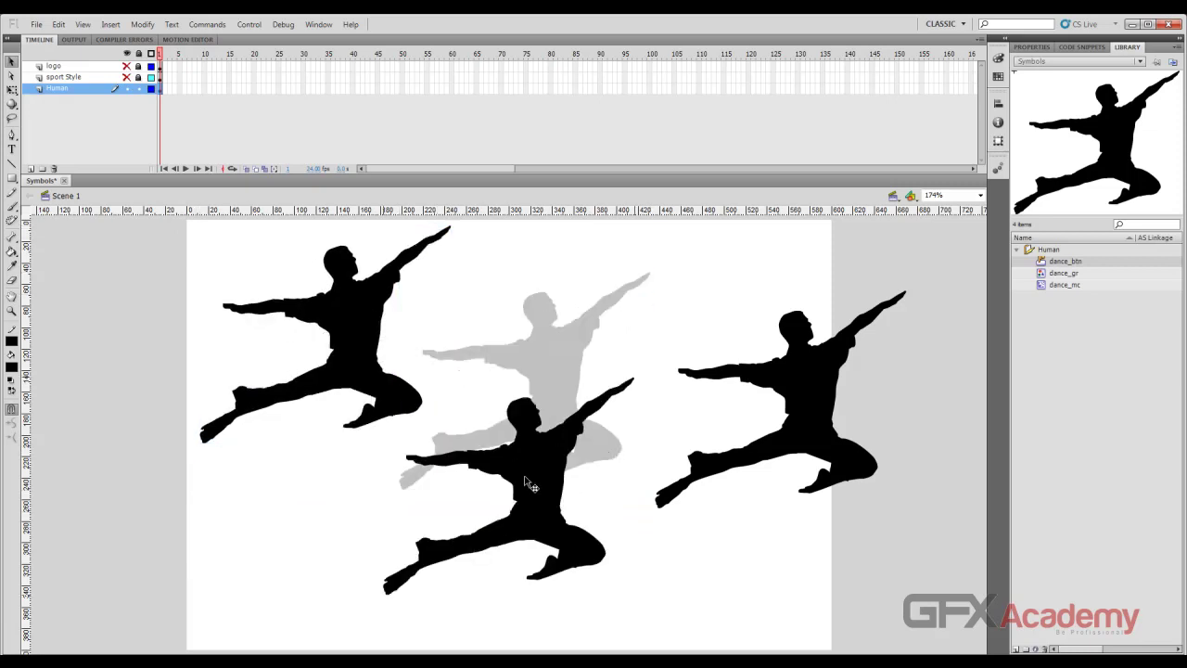
pyautogui.moveTo(816, 375); pyautogui.dragTo(737, 313)
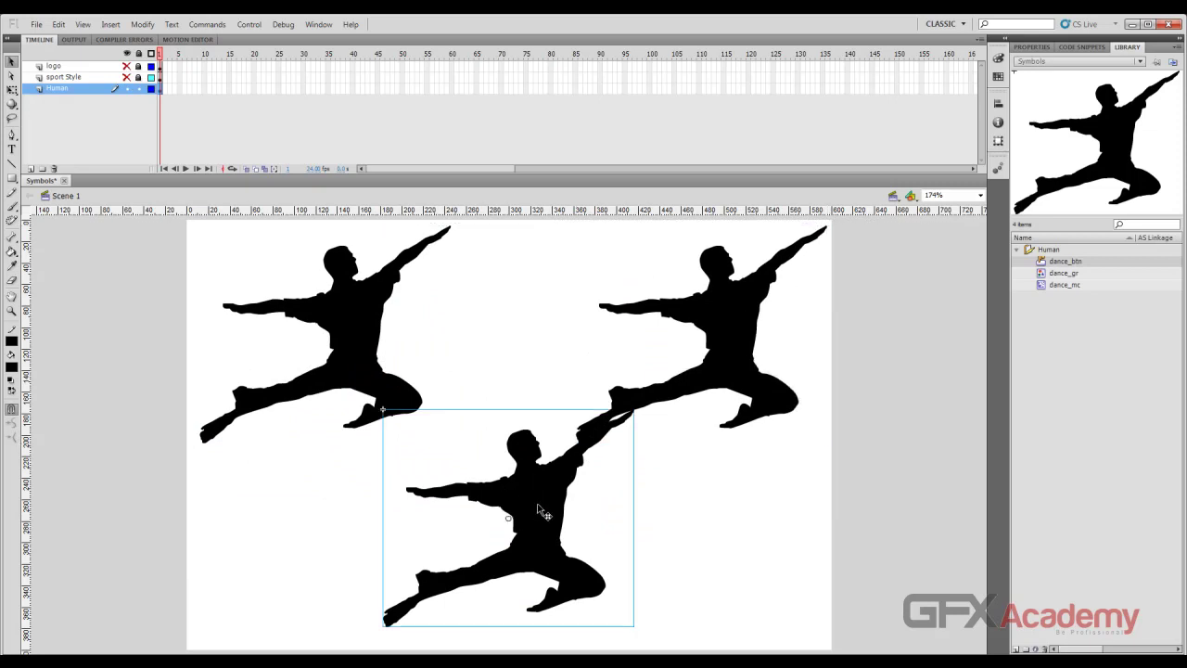
pyautogui.moveTo(540, 506); pyautogui.dragTo(467, 489)
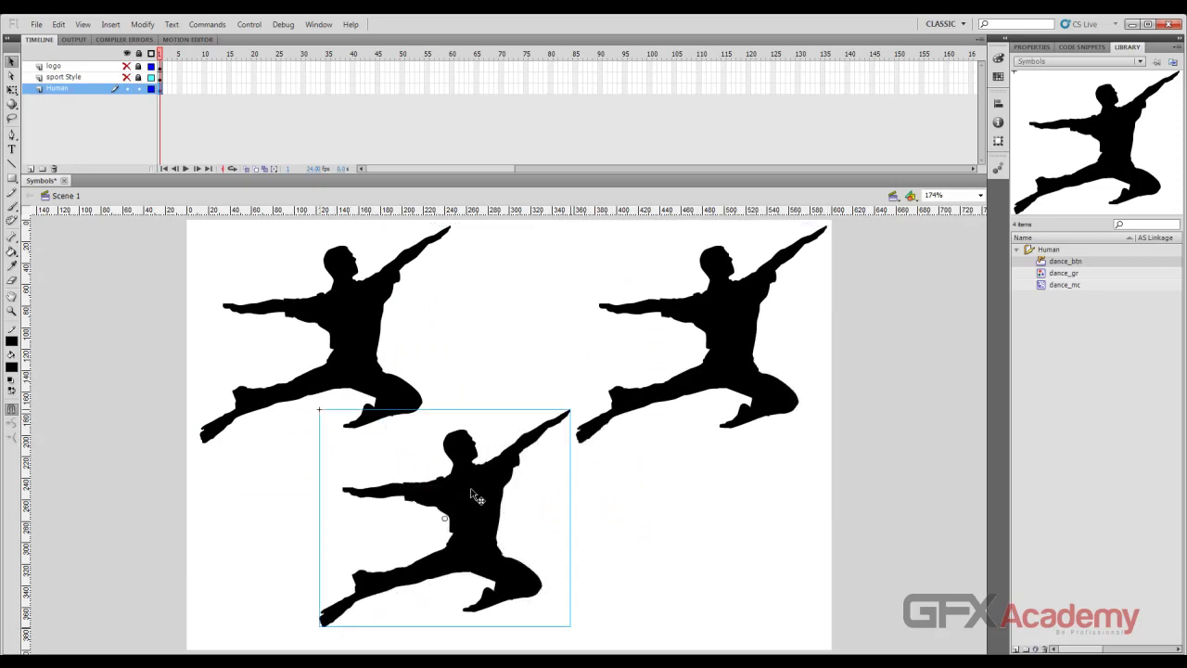
pyautogui.click(350, 325)
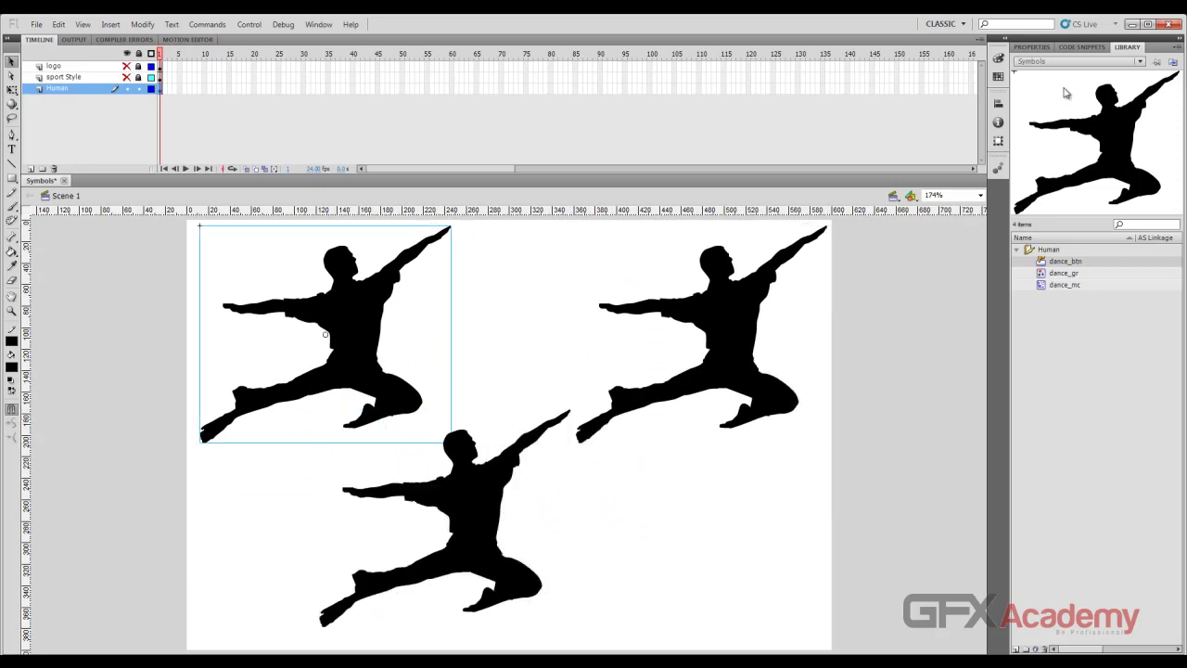
# Step: List the dance_mc instance's Color Effect styles (Brightness, Tint, Advanced, Alpha) in the Properties Display section
pyautogui.click(1031, 47)
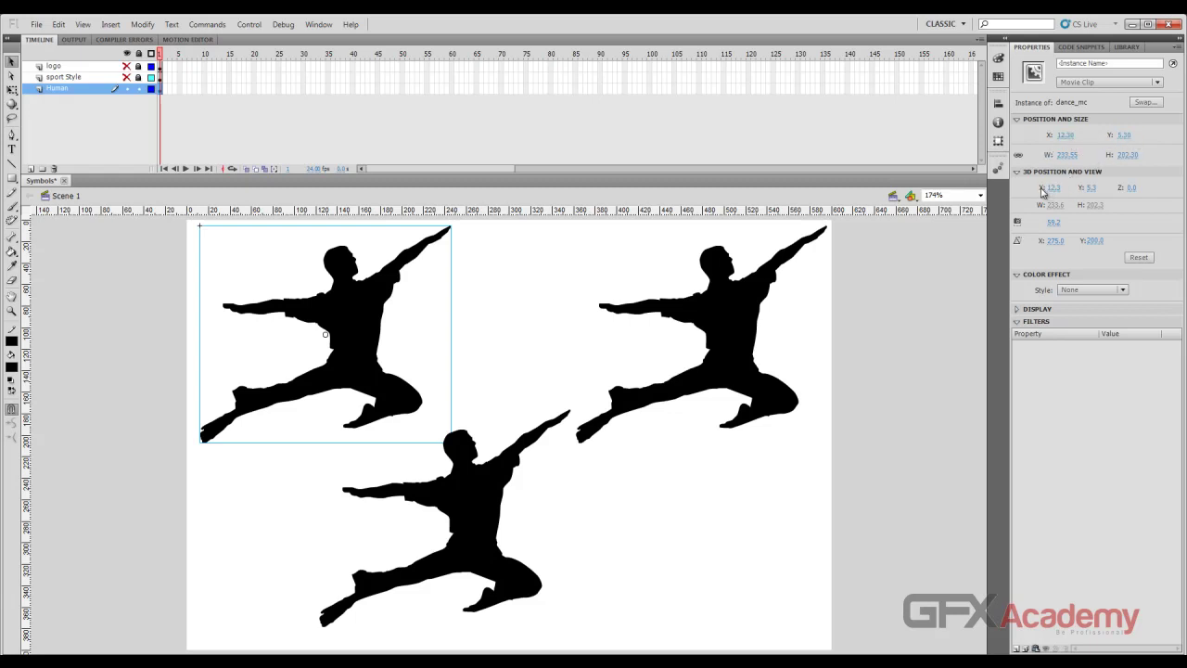
pyautogui.click(1017, 171)
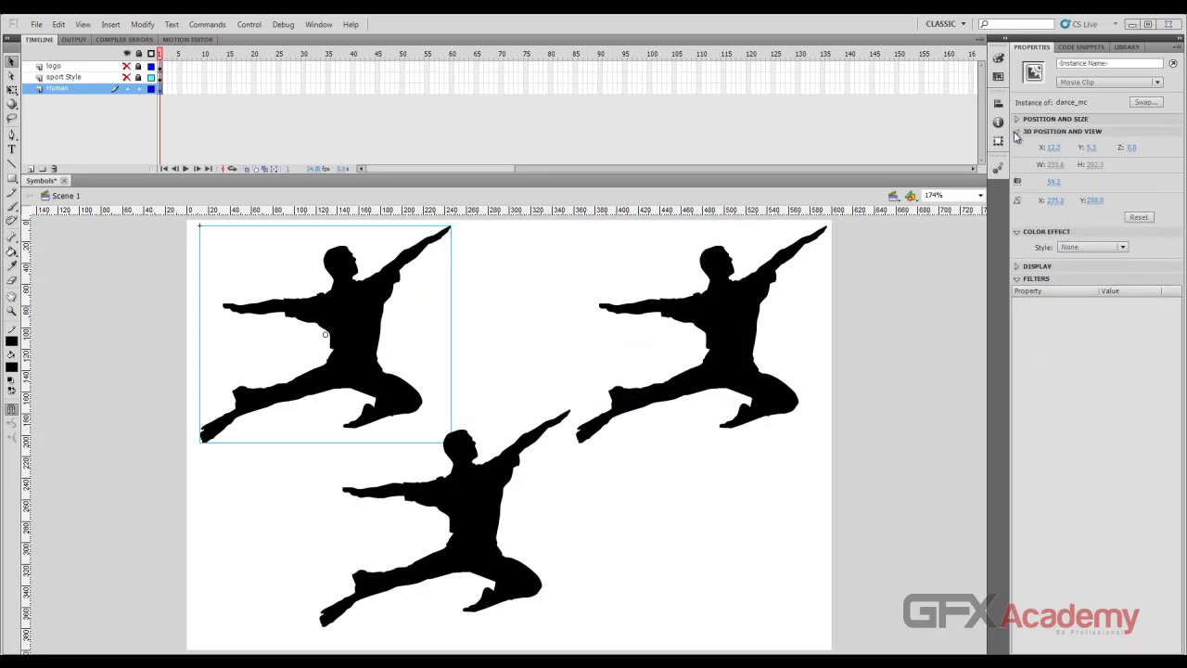
pyautogui.click(1018, 119)
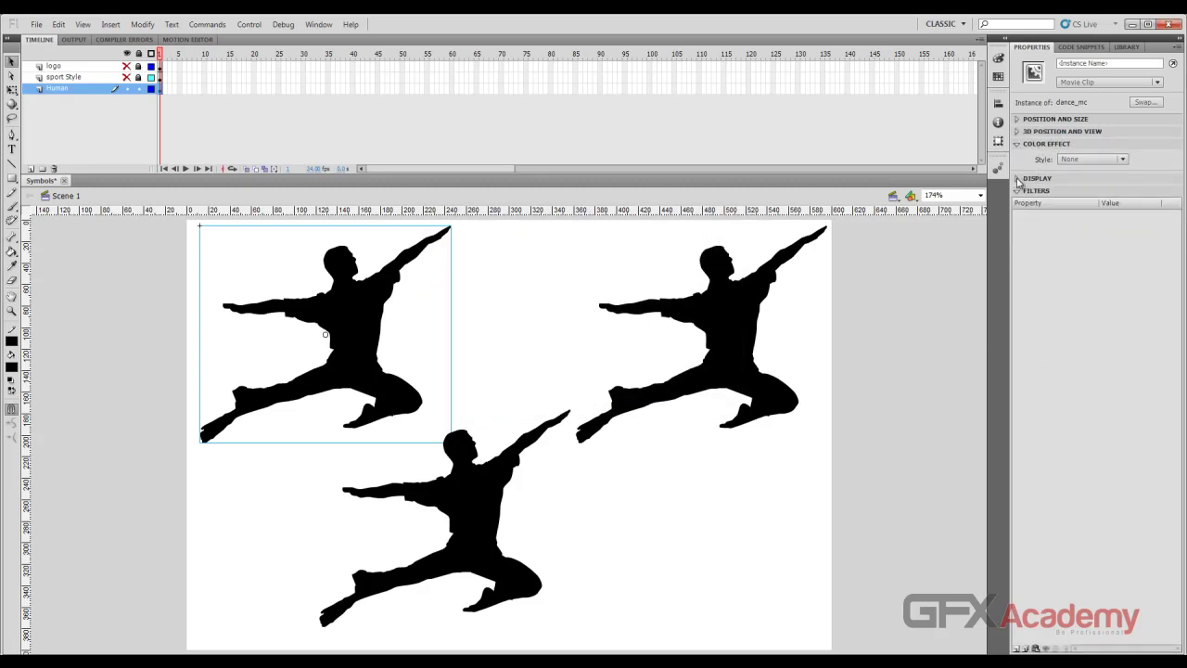
pyautogui.click(1016, 179)
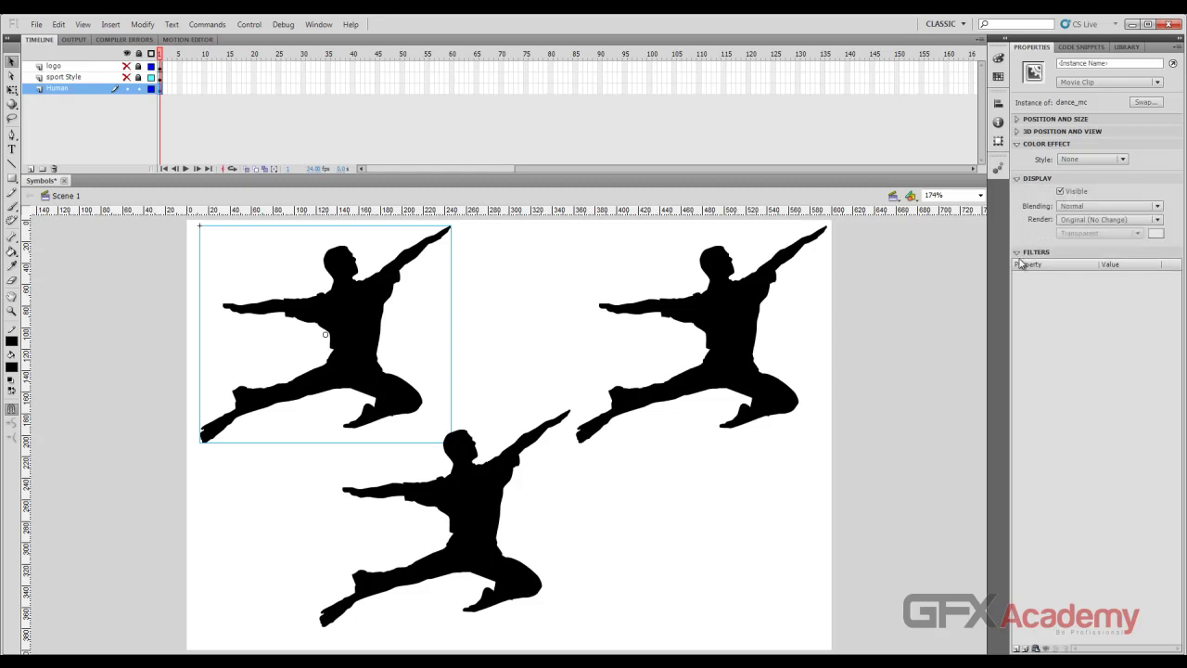
pyautogui.click(1123, 159)
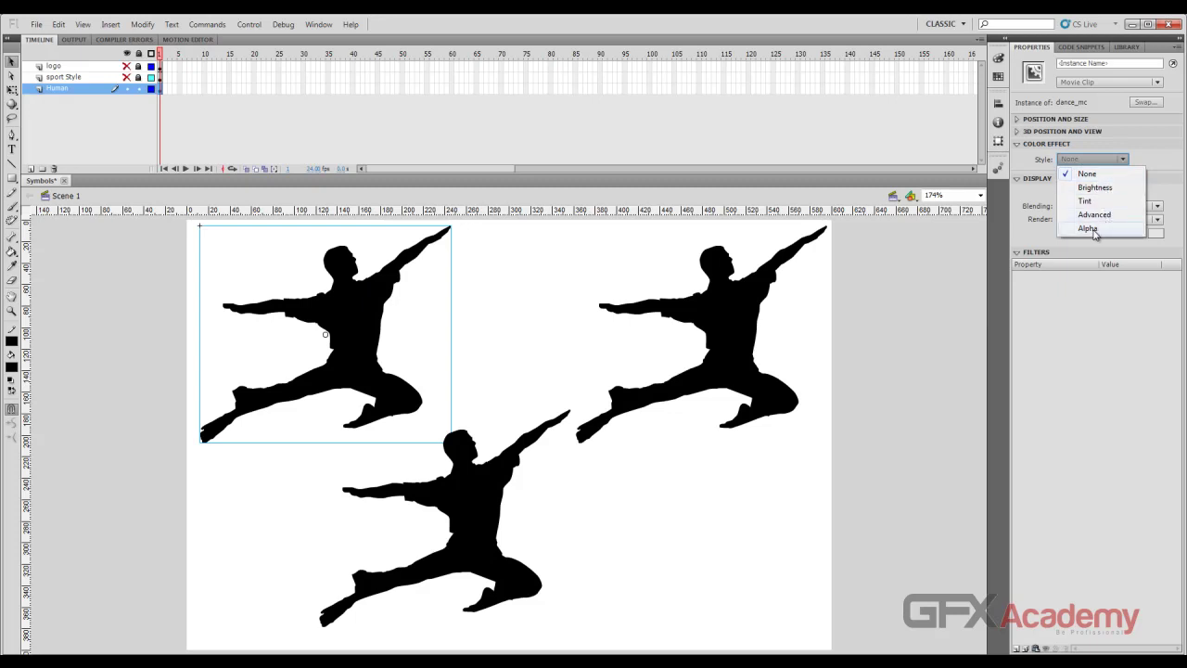
pyautogui.click(1095, 188)
pyautogui.moveTo(1100, 179); pyautogui.dragTo(1063, 183)
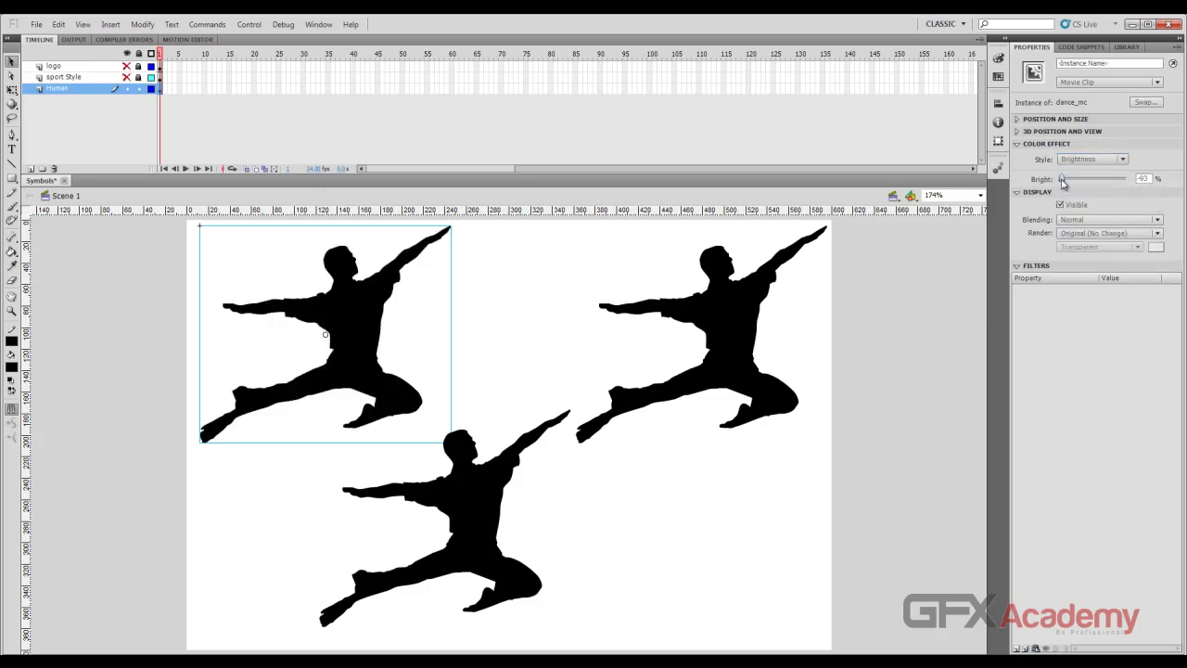
pyautogui.moveTo(1063, 182); pyautogui.dragTo(1128, 183)
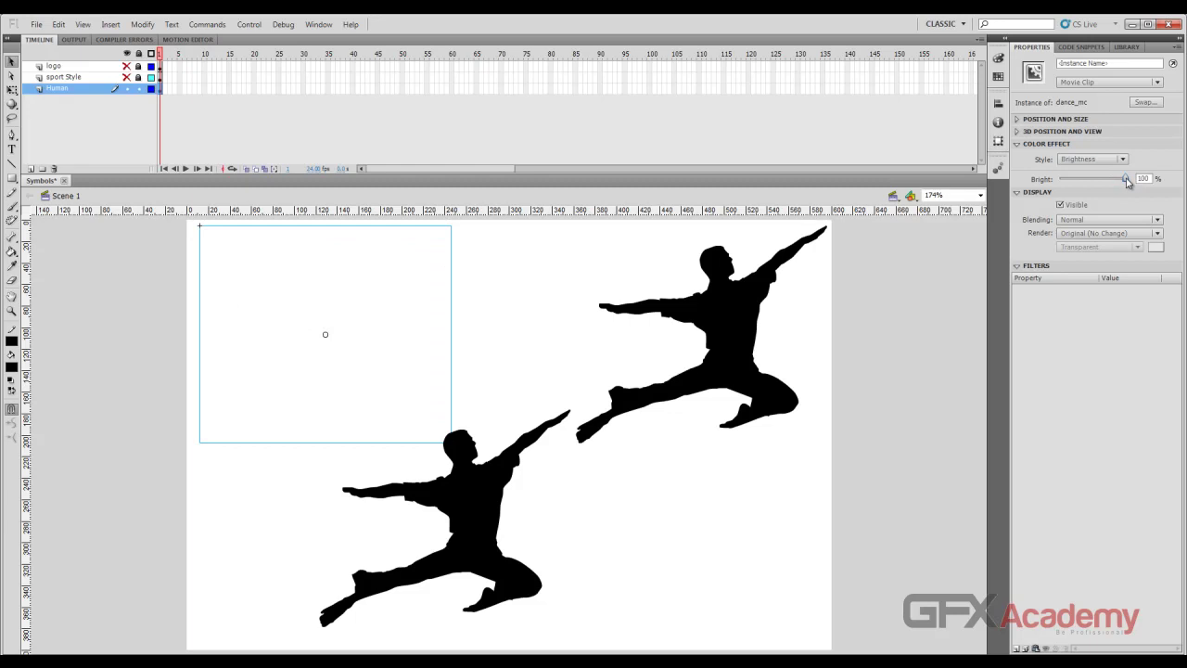
pyautogui.click(928, 260)
pyautogui.click(1069, 252)
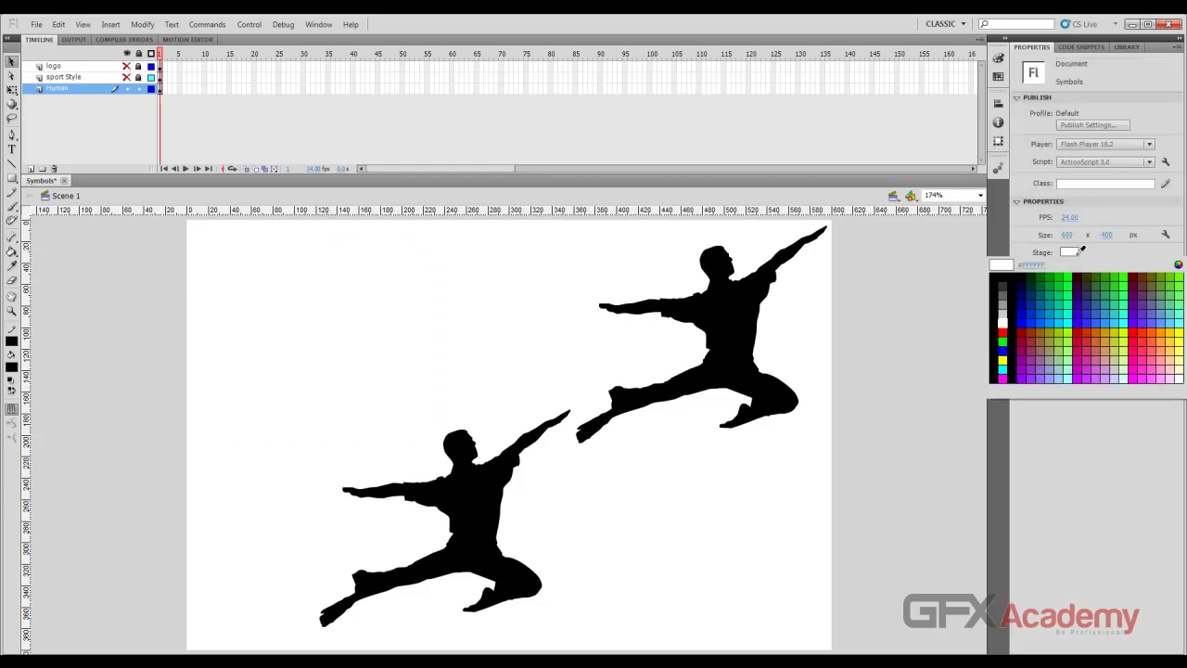
pyautogui.click(1009, 271)
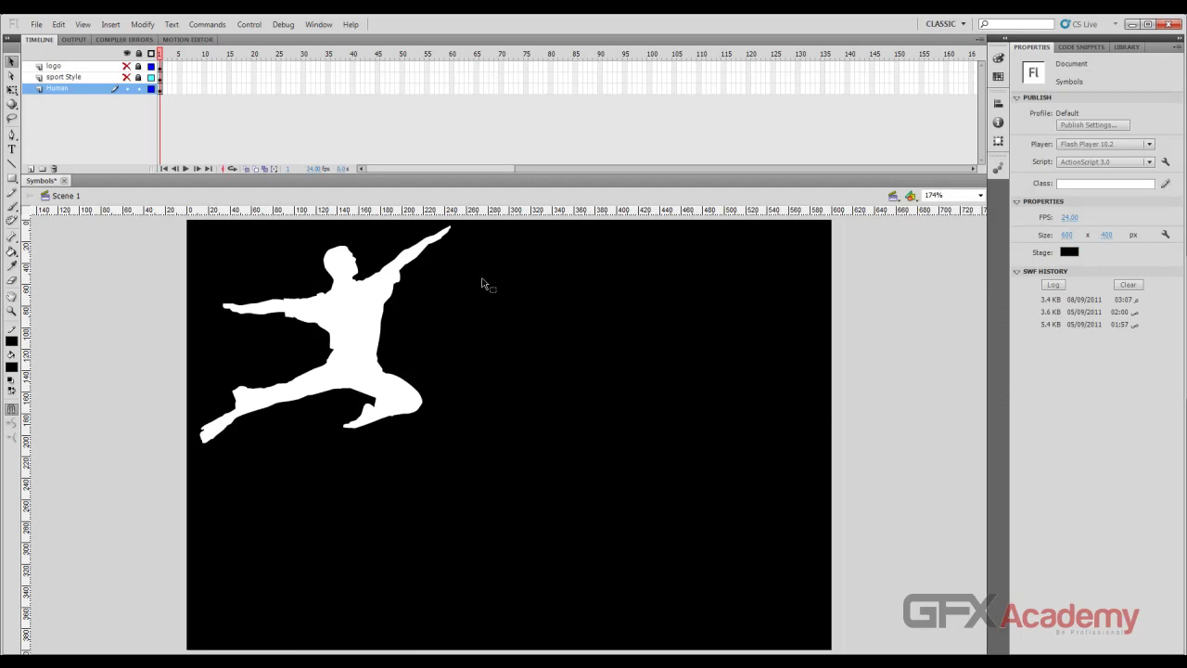
pyautogui.click(398, 289)
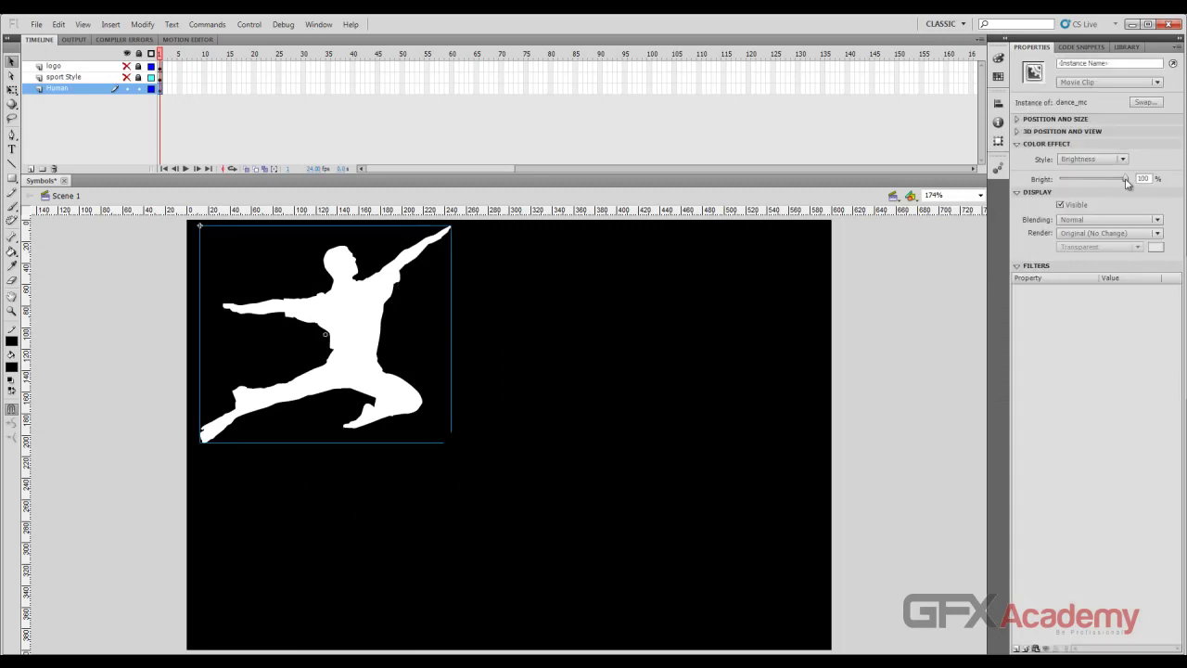
pyautogui.moveTo(1126, 182)
pyautogui.mouseDown()
pyautogui.moveTo(1060, 185)
pyautogui.moveTo(1126, 185)
pyautogui.mouseUp()
pyautogui.click(899, 297)
pyautogui.click(1069, 251)
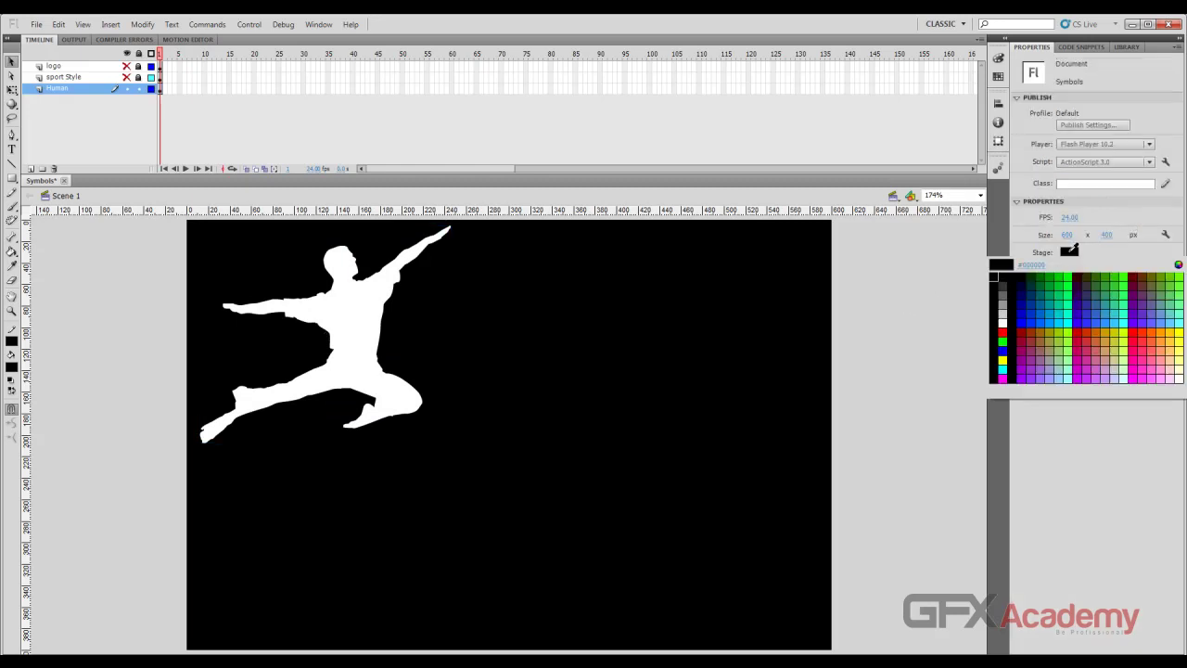
pyautogui.click(1001, 322)
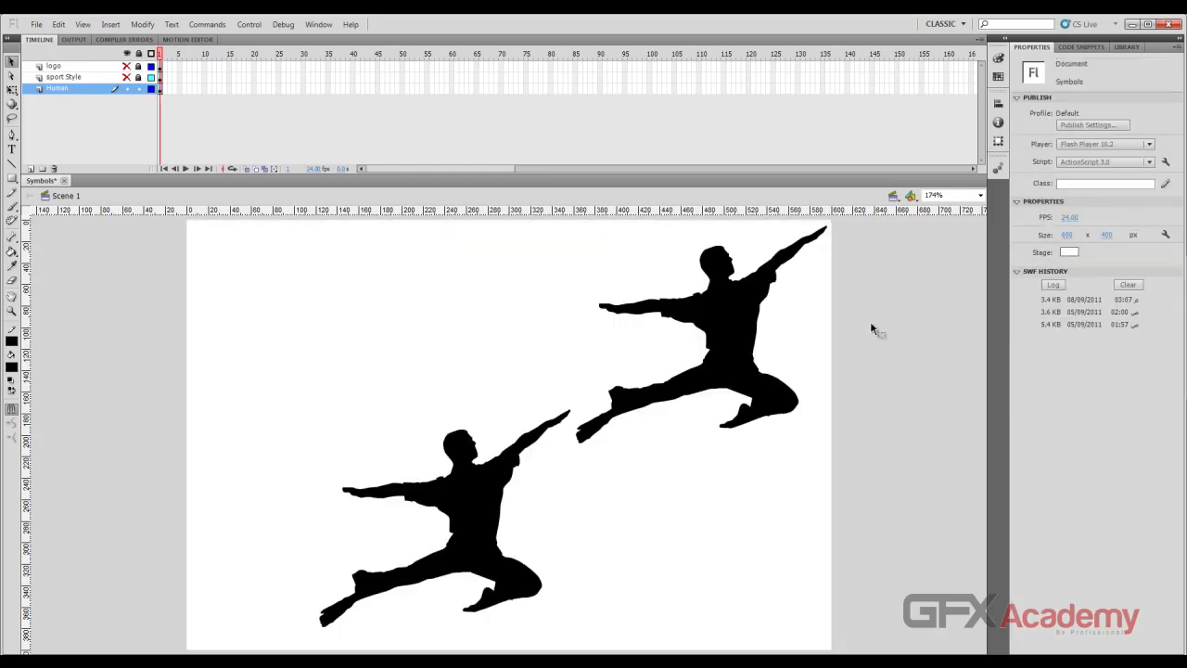
pyautogui.click(312, 317)
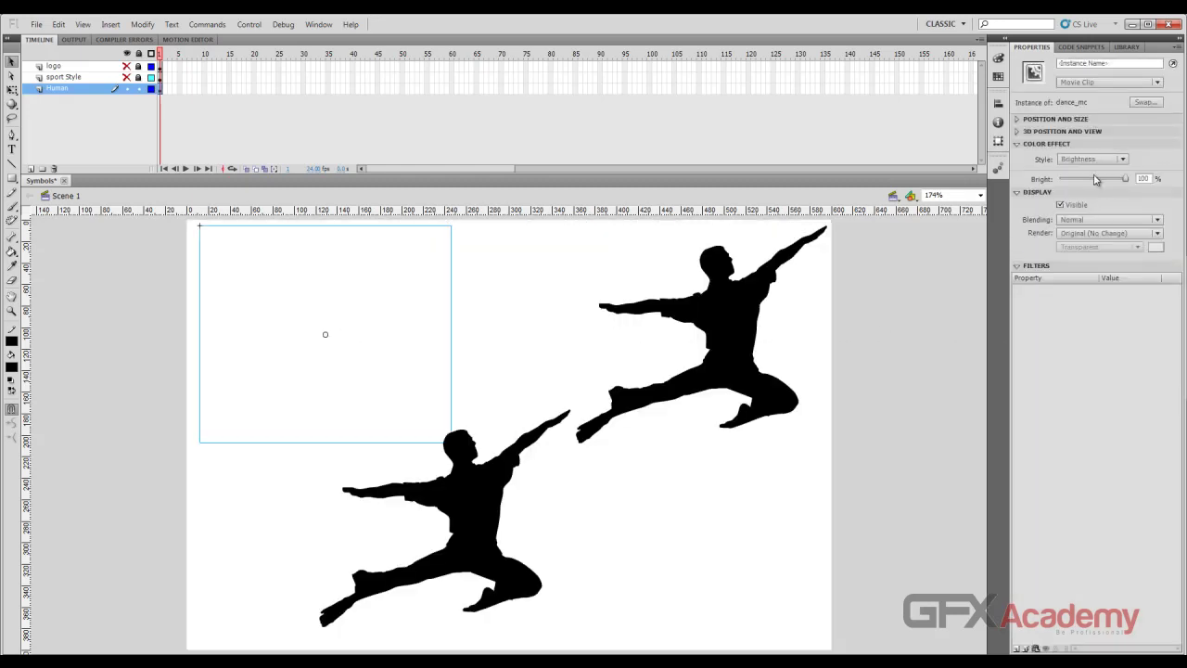
pyautogui.moveTo(1127, 184); pyautogui.dragTo(1054, 185)
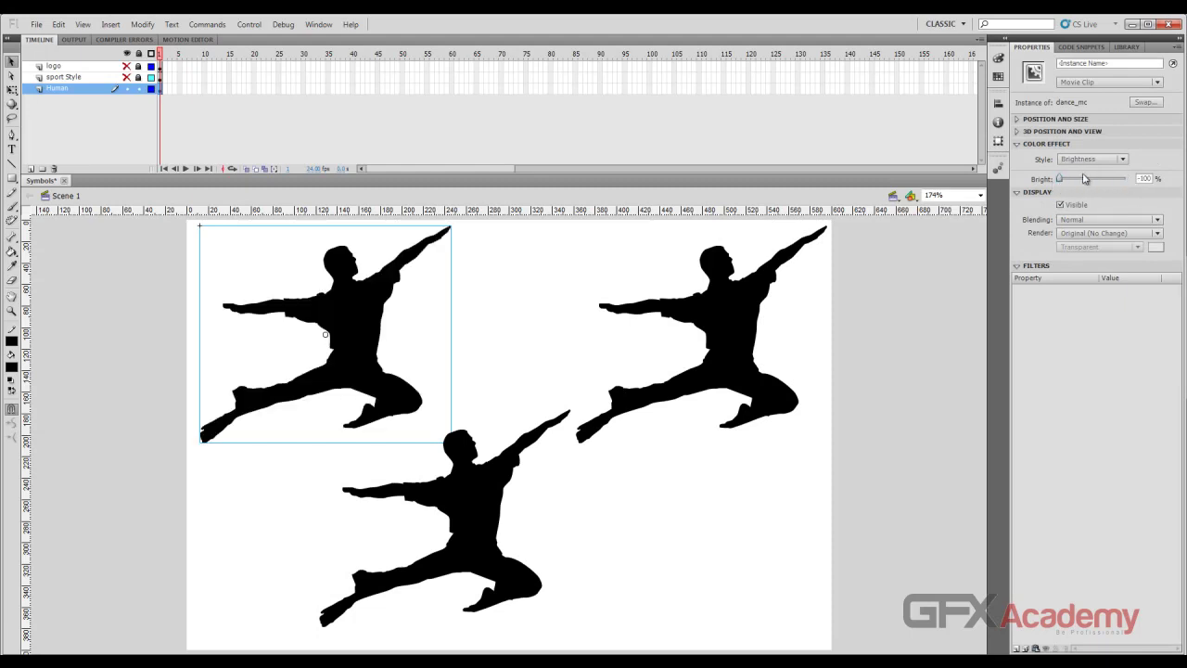
pyautogui.click(1116, 161)
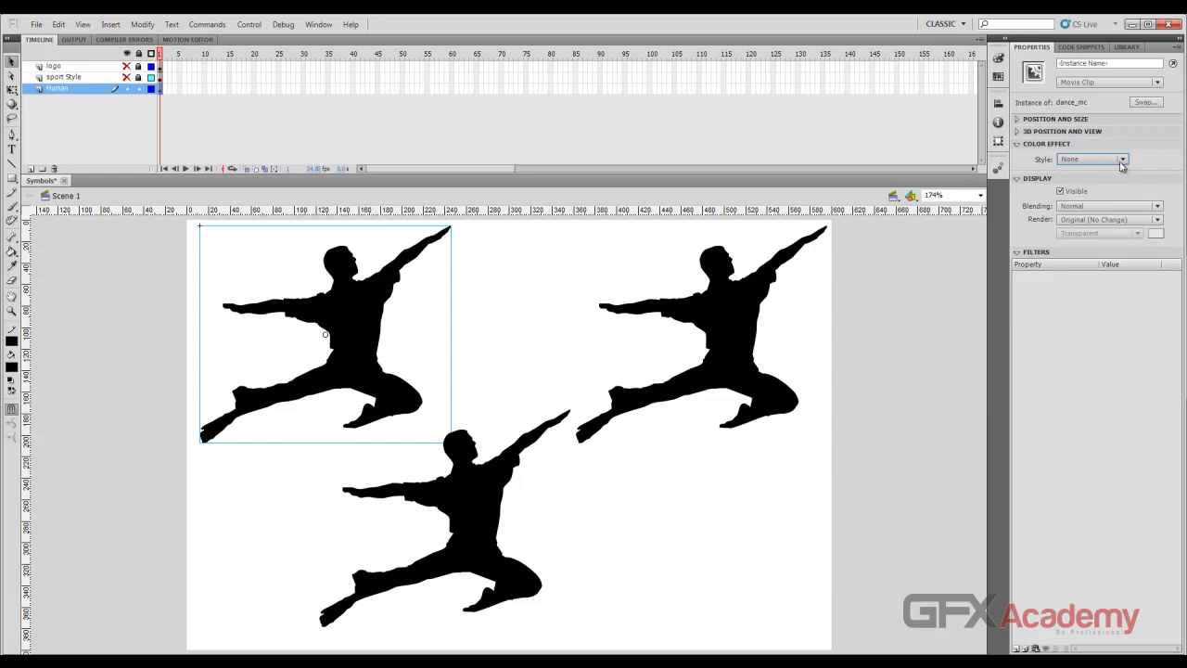
# Step: Apply a Tint colour effect to the dancer, set to red at full strength
pyautogui.click(1123, 160)
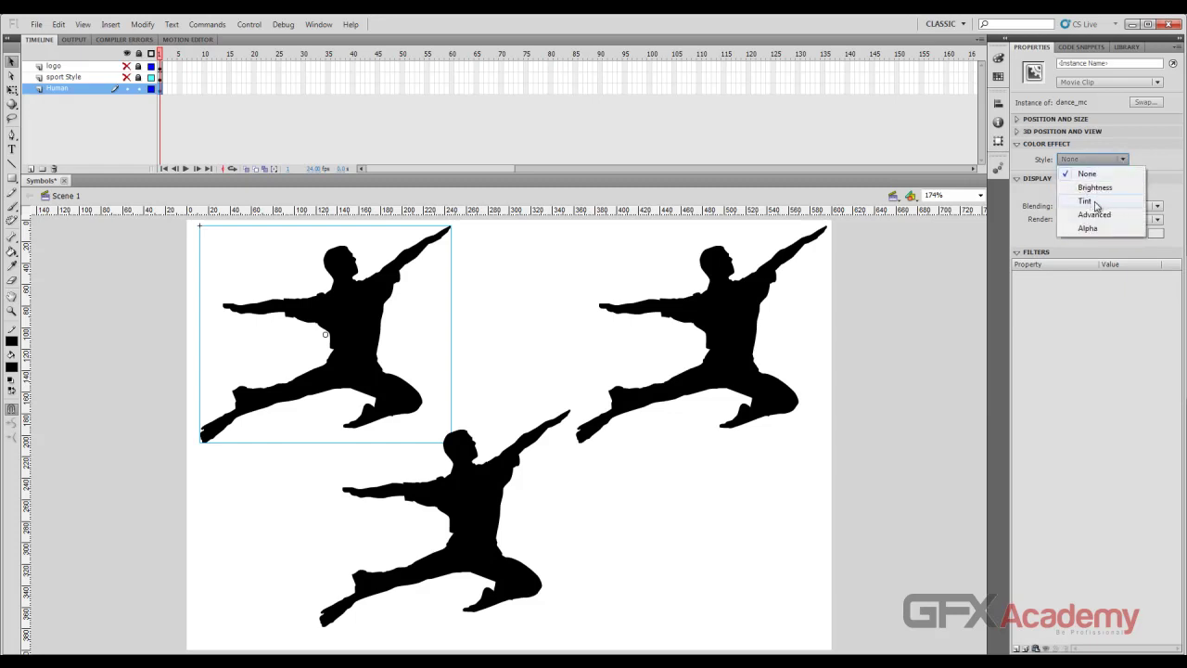
pyautogui.click(1085, 202)
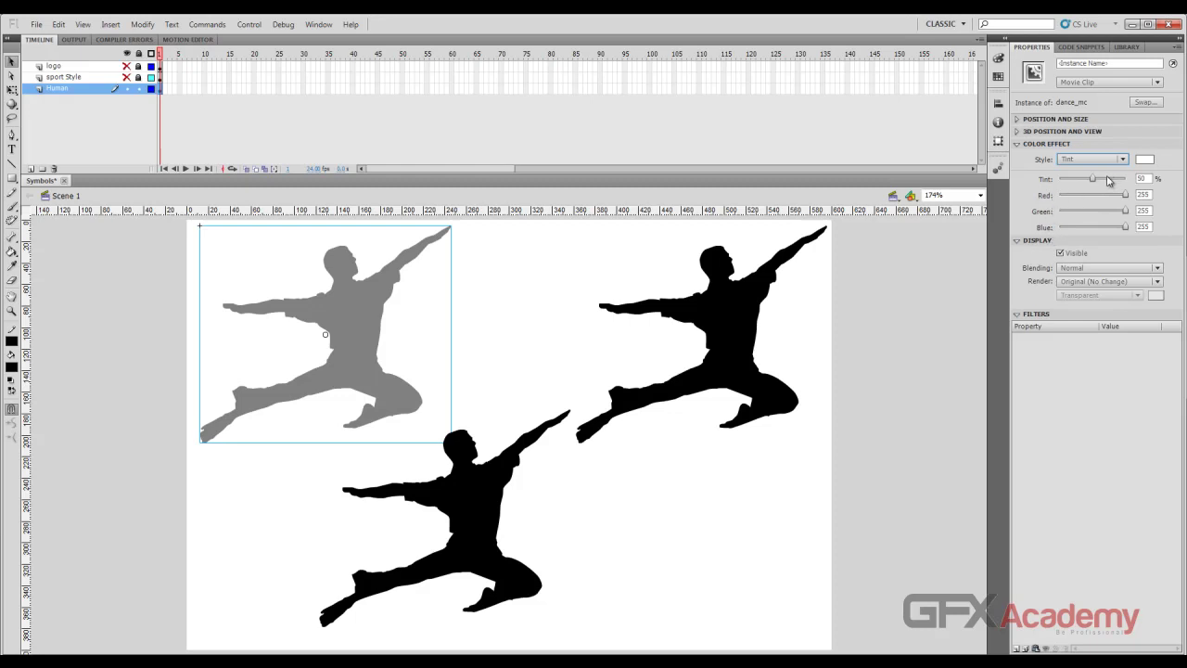
pyautogui.moveTo(1107, 180)
pyautogui.mouseDown()
pyautogui.moveTo(1122, 180)
pyautogui.moveTo(1094, 181)
pyautogui.mouseUp()
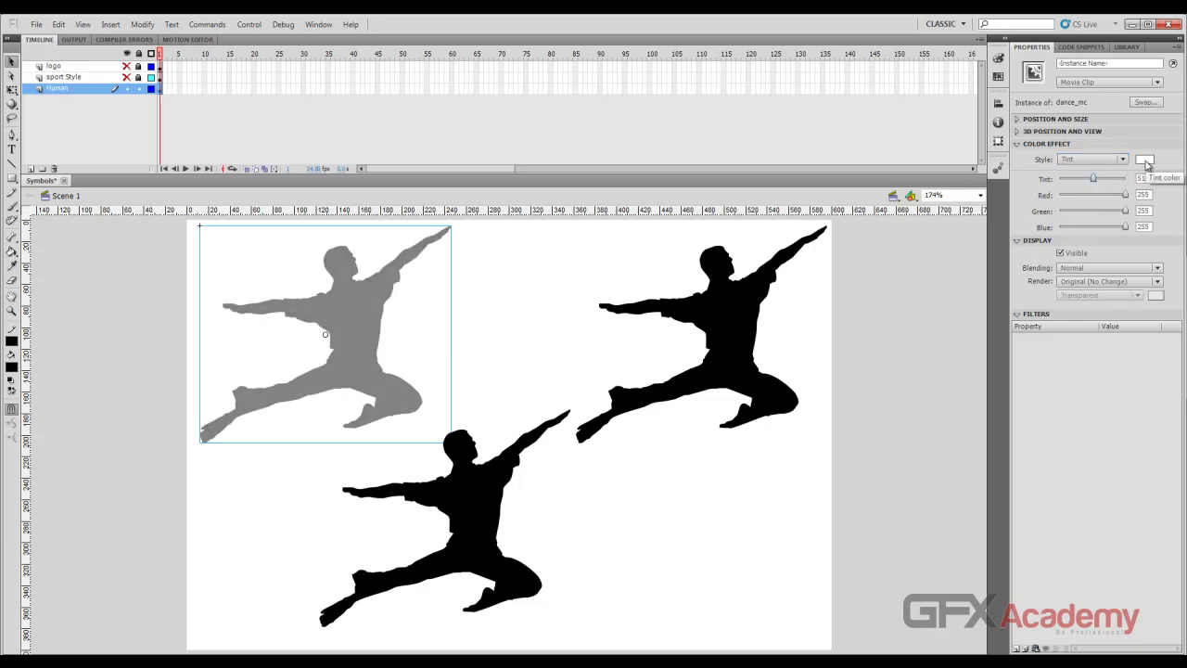
pyautogui.click(1145, 160)
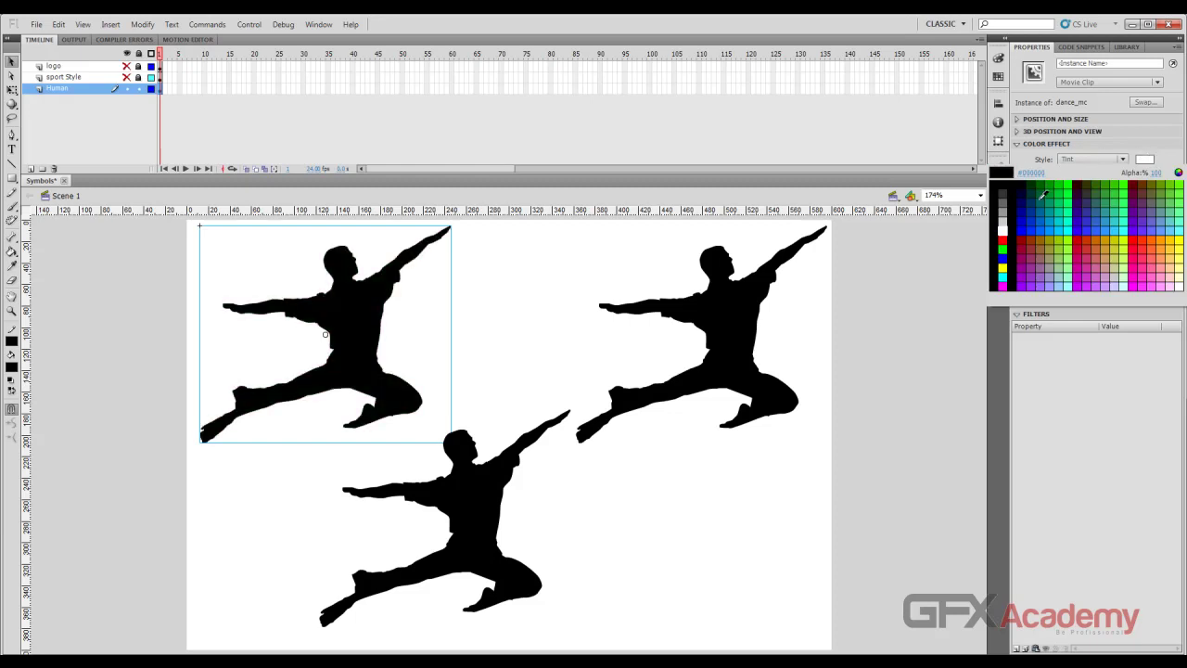
pyautogui.click(1002, 240)
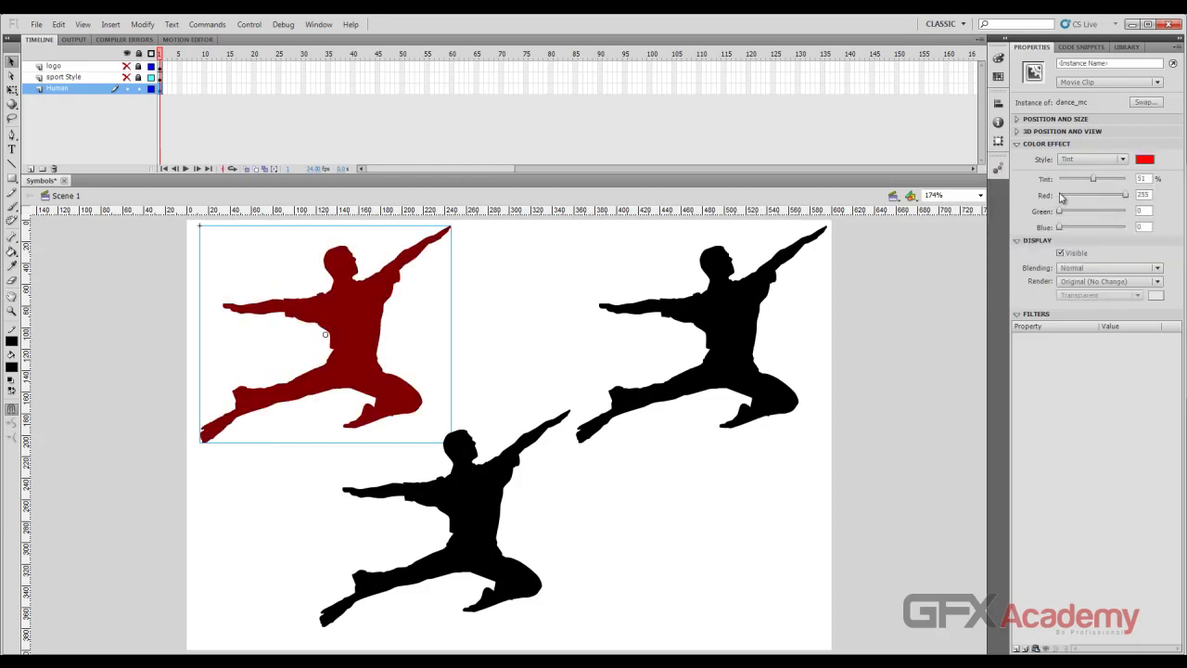
pyautogui.moveTo(1095, 181); pyautogui.dragTo(1133, 181)
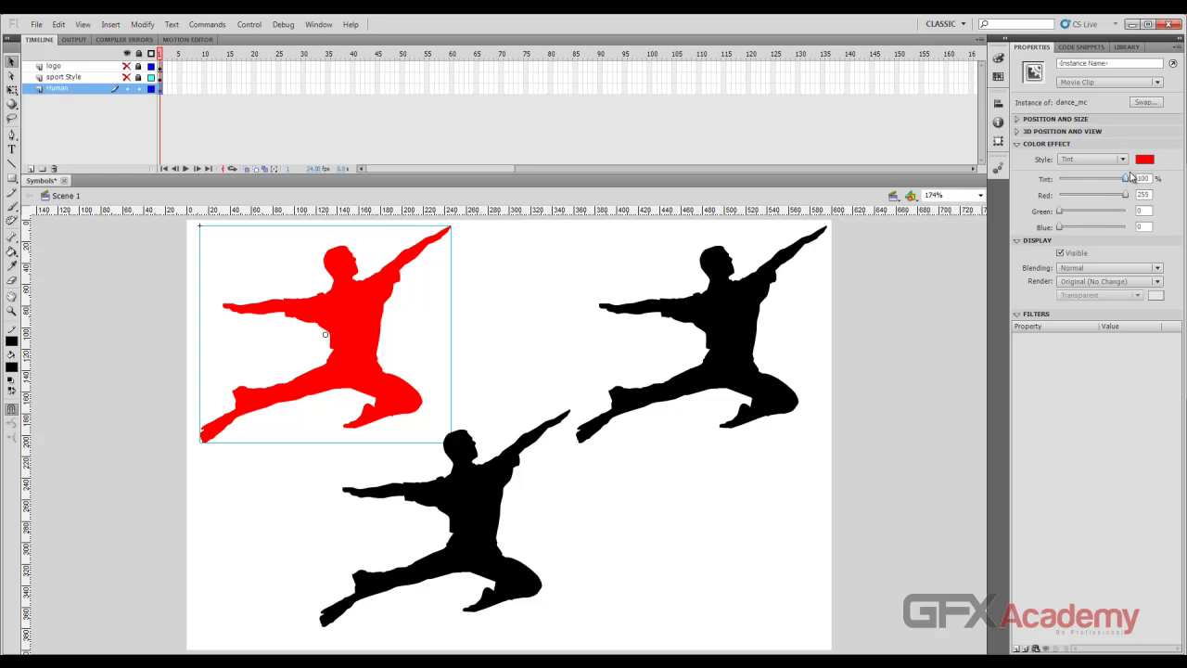
# Step: Fade the red tint down to black and raise it back to 100%, keeping red
pyautogui.click(1144, 158)
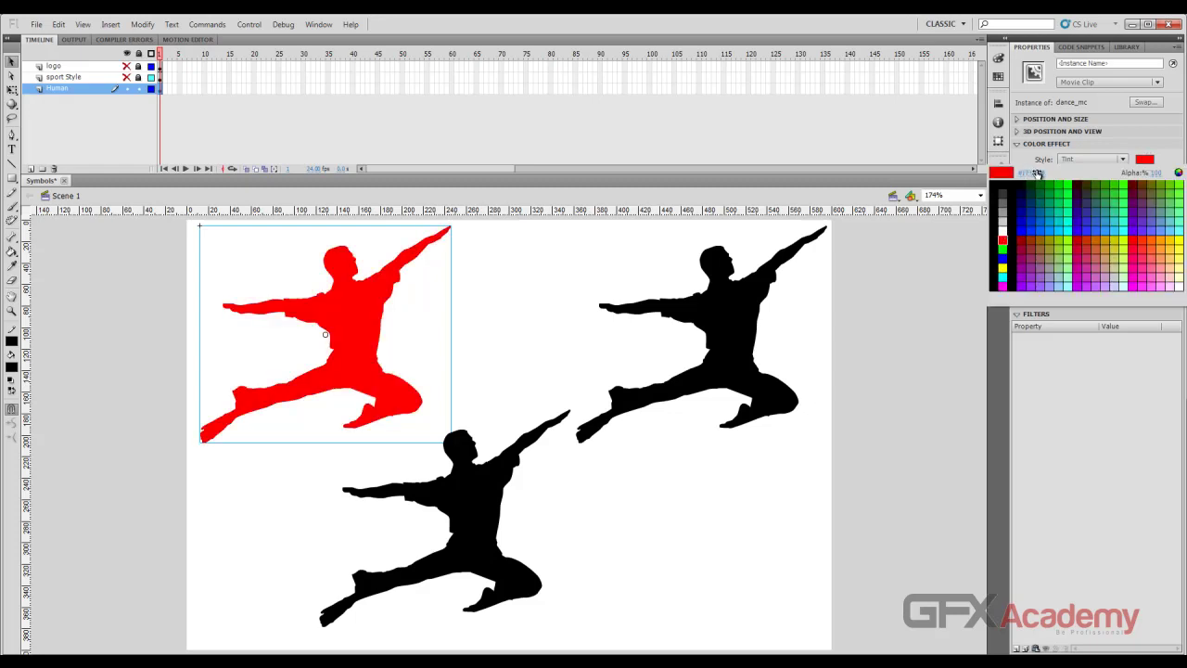
pyautogui.click(1002, 241)
pyautogui.moveTo(1124, 181); pyautogui.dragTo(1040, 183)
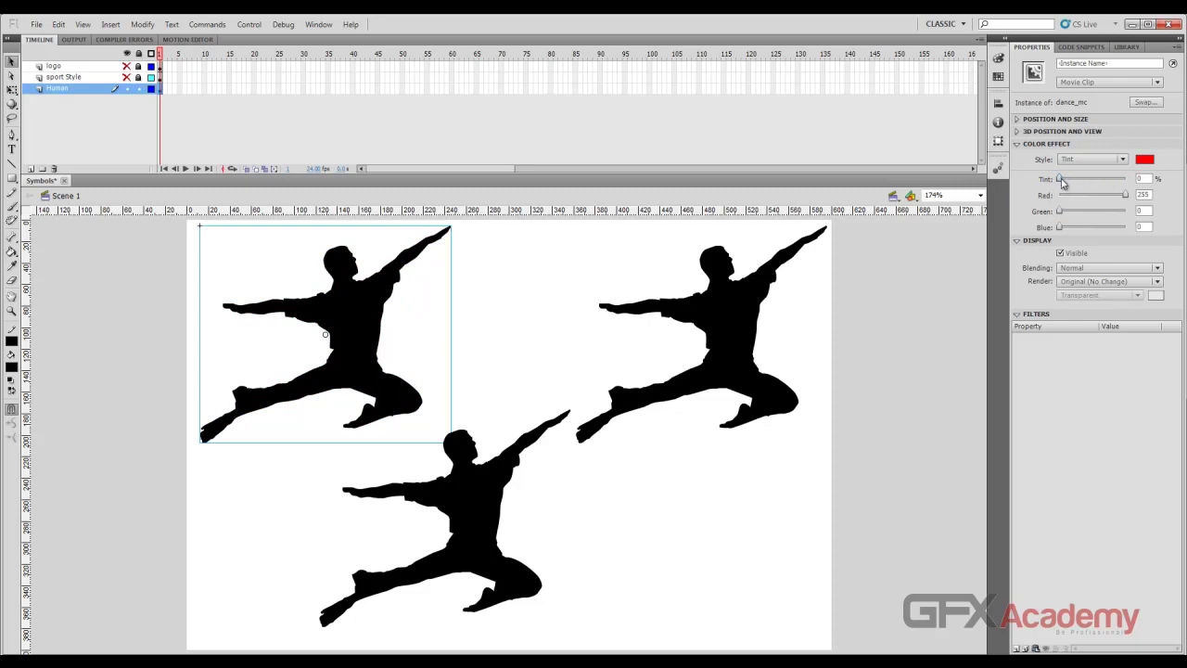
pyautogui.moveTo(1062, 183); pyautogui.dragTo(1093, 182)
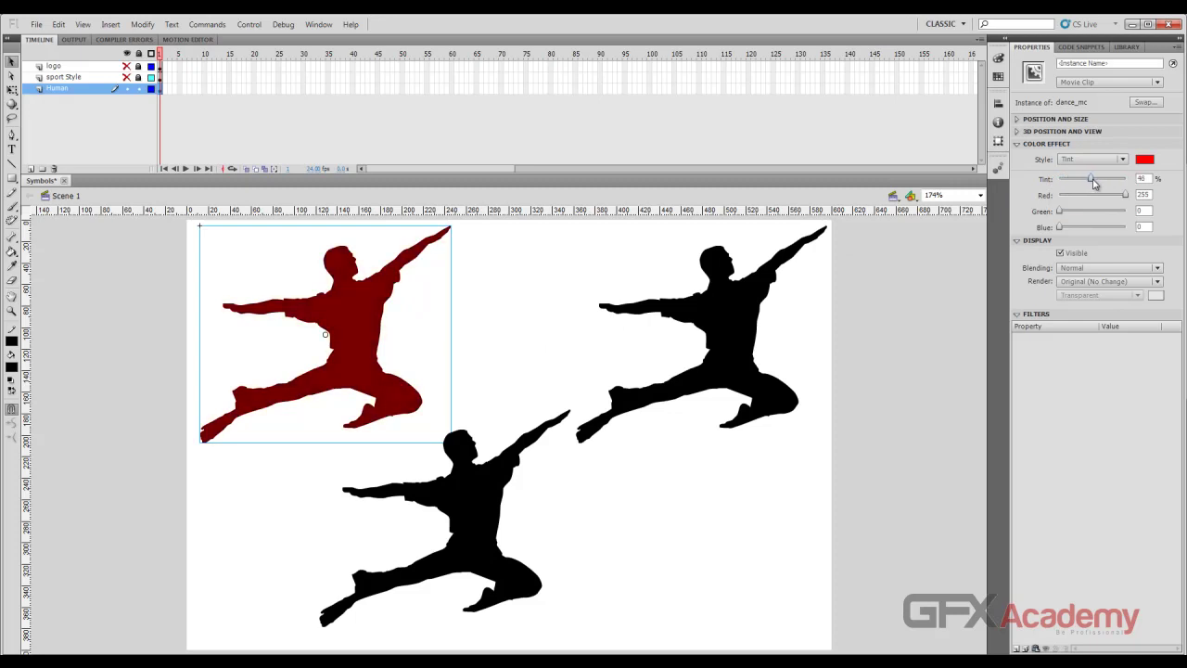
pyautogui.moveTo(1093, 182); pyautogui.dragTo(1114, 178)
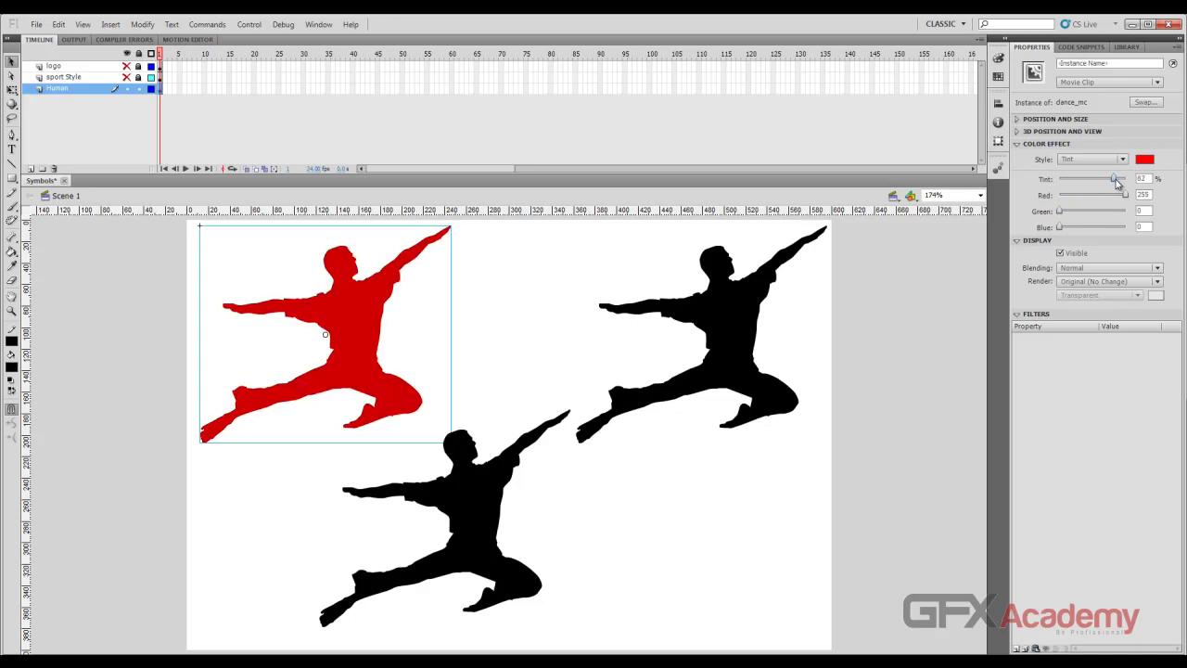
pyautogui.moveTo(1119, 182)
pyautogui.mouseDown()
pyautogui.moveTo(1057, 183)
pyautogui.moveTo(1133, 184)
pyautogui.mouseUp()
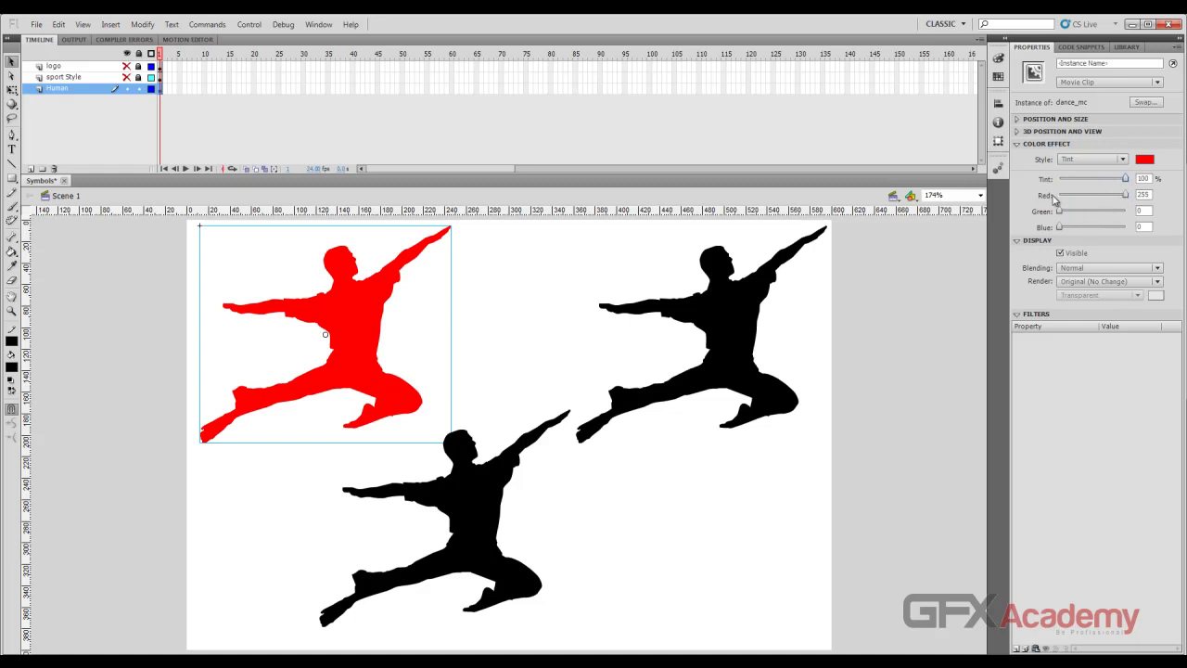
pyautogui.click(1146, 160)
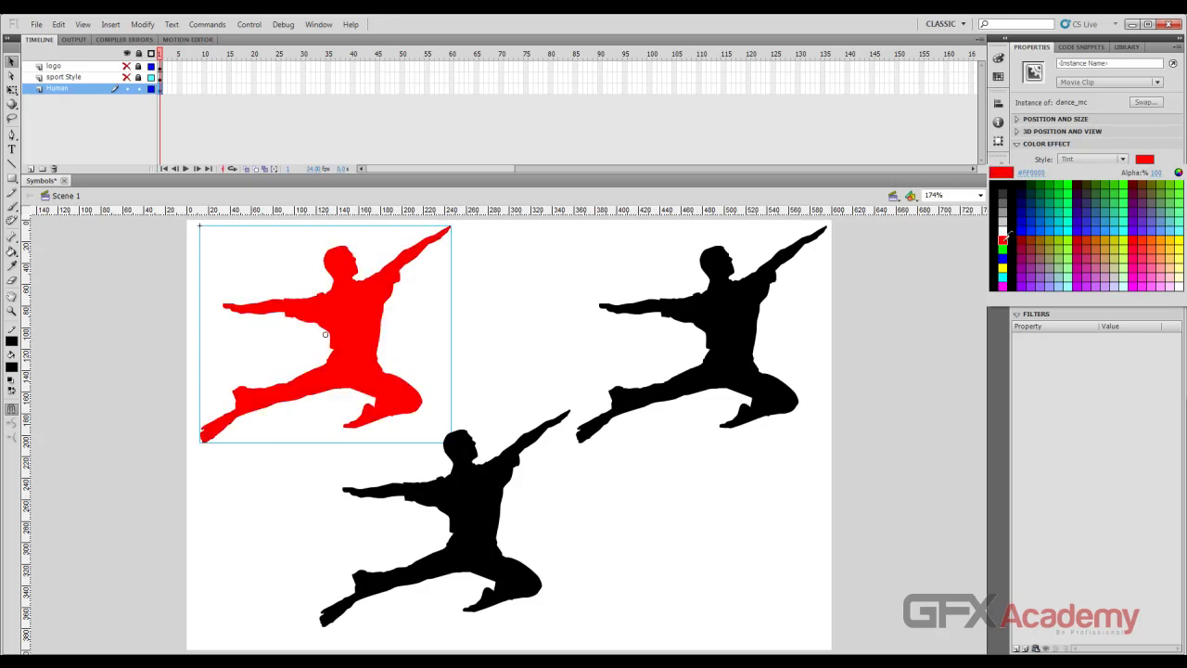
pyautogui.click(1003, 239)
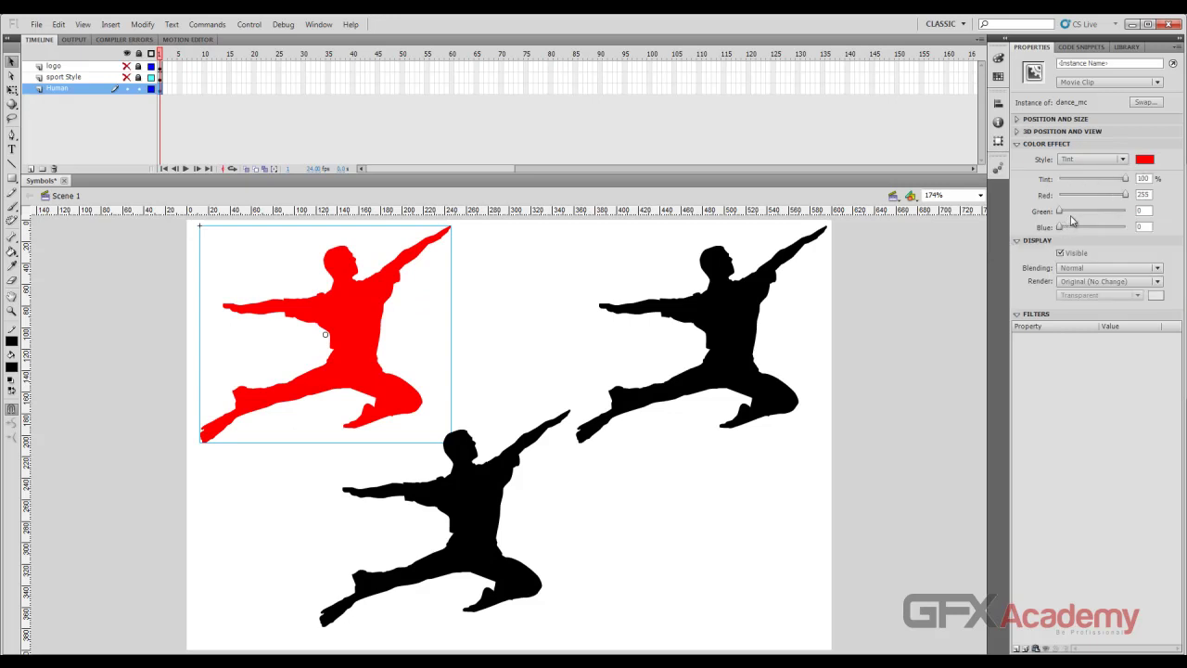
# Step: Try a bright green tint, varying its green amount until the dancer turns black
pyautogui.click(1147, 160)
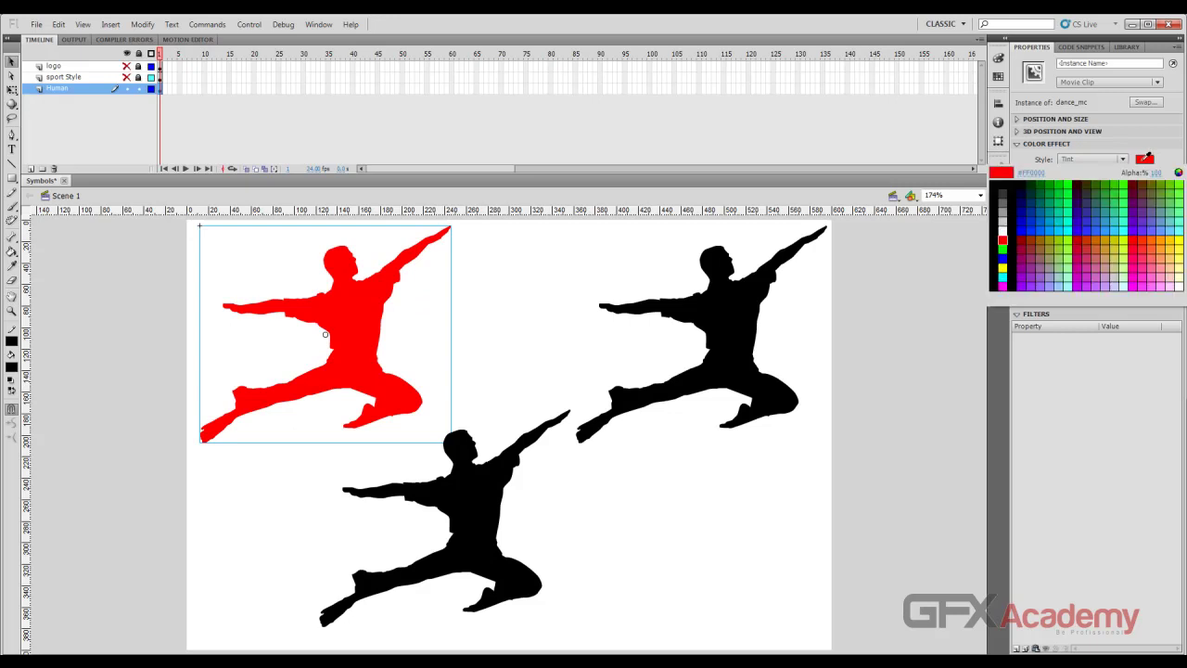
pyautogui.click(1074, 182)
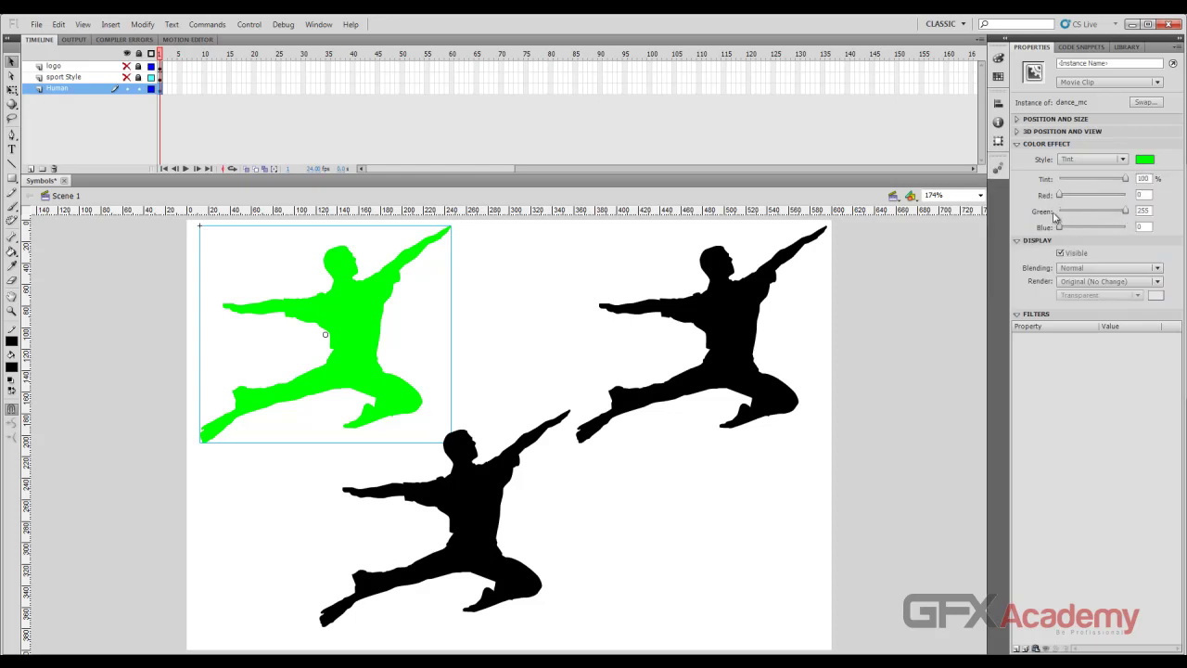
pyautogui.moveTo(1125, 211)
pyautogui.mouseDown()
pyautogui.moveTo(1076, 211)
pyautogui.moveTo(1148, 213)
pyautogui.moveTo(1069, 215)
pyautogui.mouseUp()
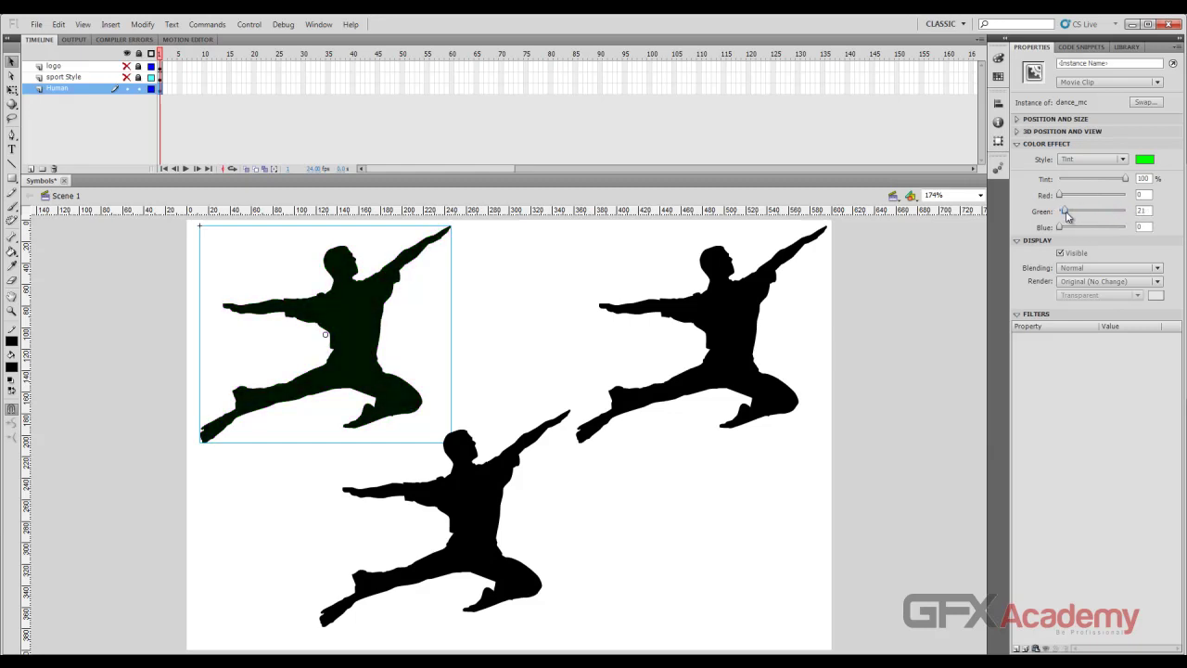
pyautogui.moveTo(1069, 215)
pyautogui.mouseDown()
pyautogui.moveTo(1057, 216)
pyautogui.moveTo(1139, 216)
pyautogui.mouseUp()
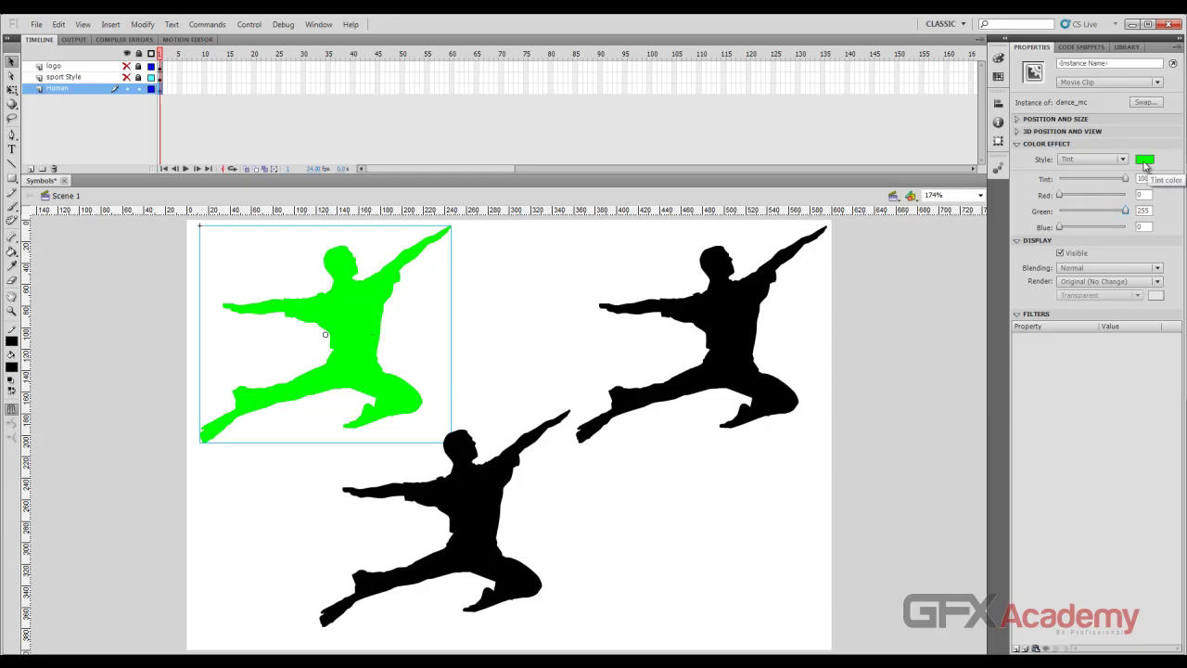
# Step: Try a pure blue tint, then switch to yellow and adjust its red amount
pyautogui.click(1144, 158)
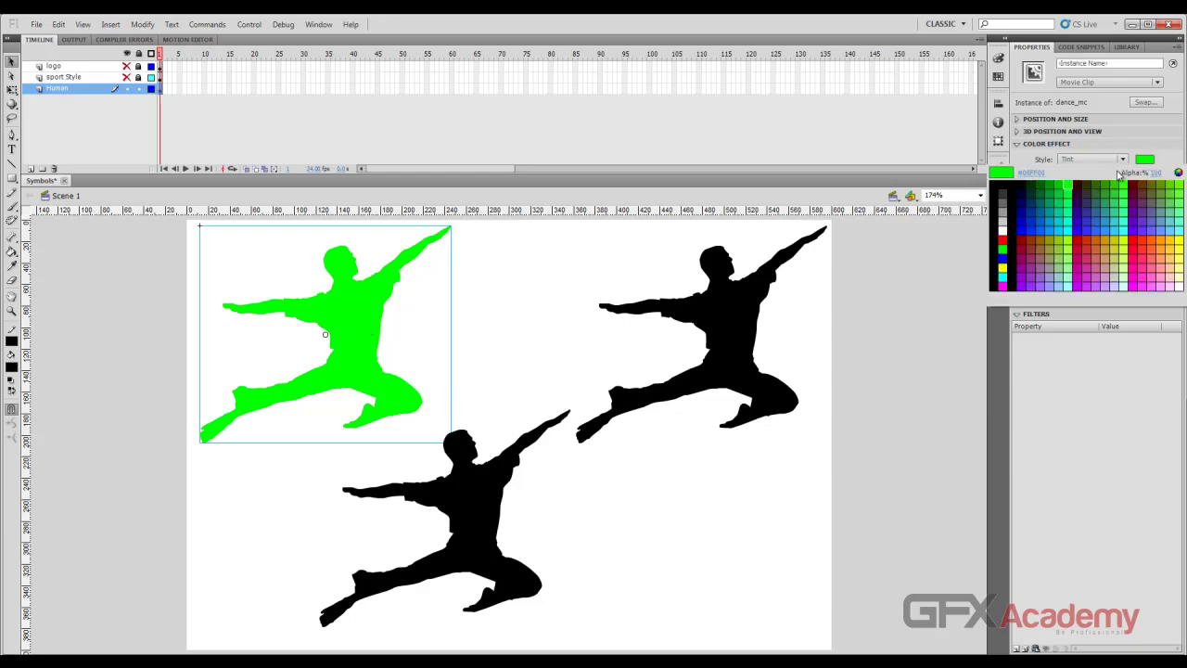
pyautogui.click(1025, 227)
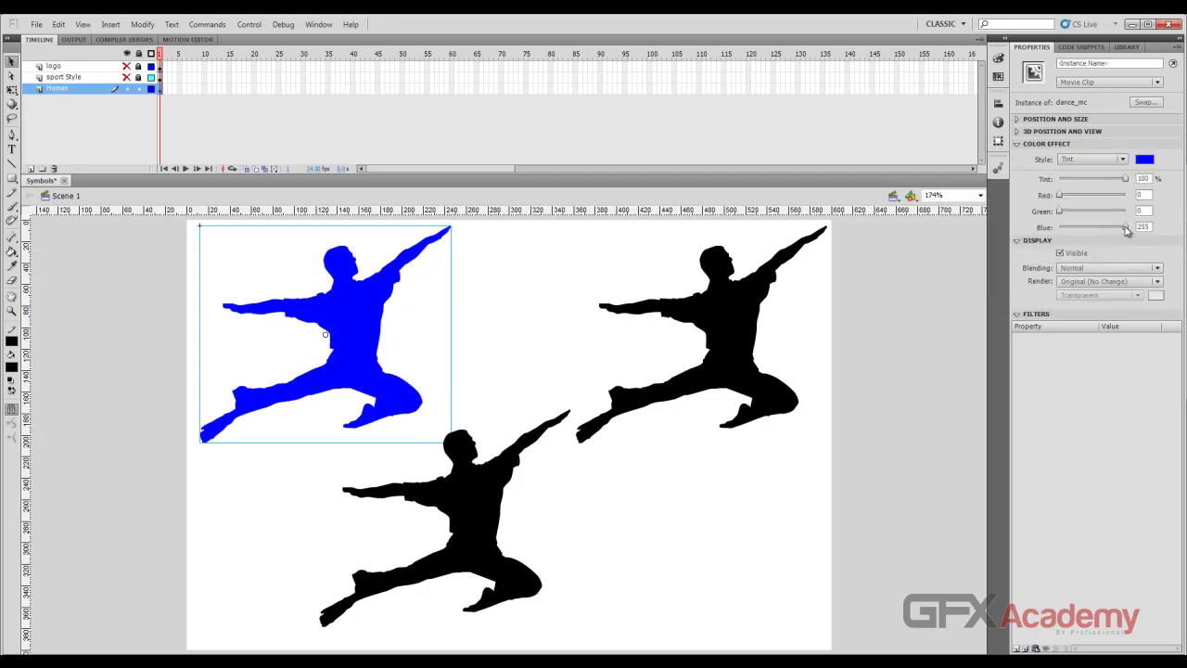
pyautogui.moveTo(1125, 227)
pyautogui.mouseDown()
pyautogui.moveTo(1044, 232)
pyautogui.moveTo(1133, 232)
pyautogui.mouseUp()
pyautogui.click(1144, 159)
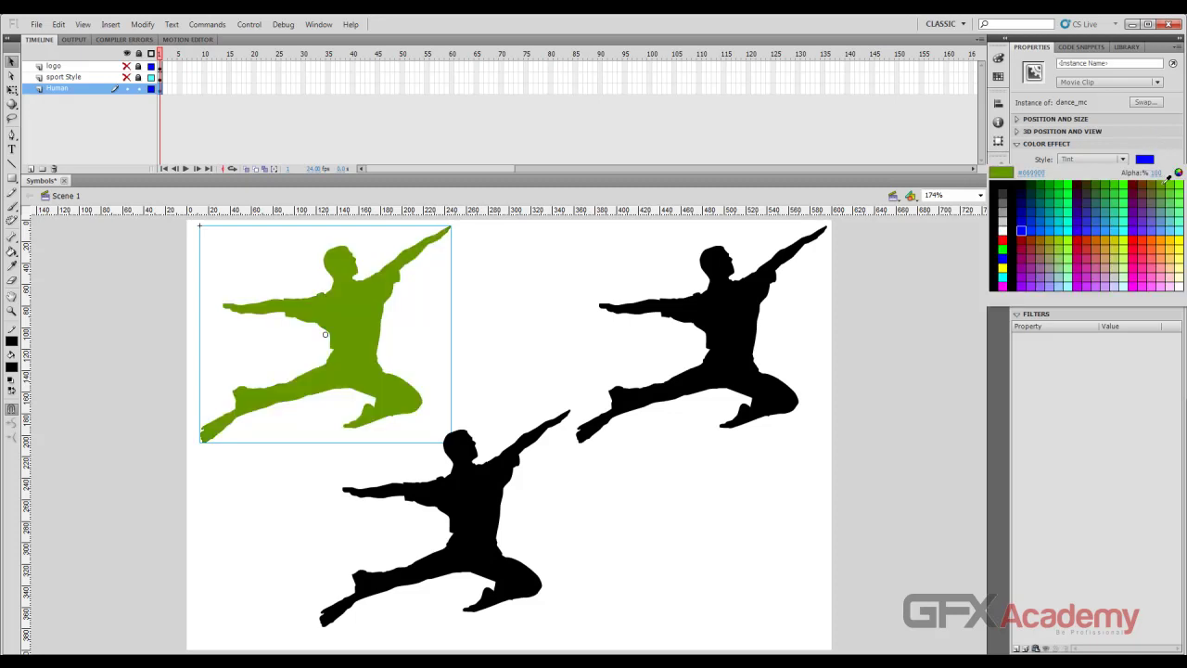
pyautogui.click(1178, 238)
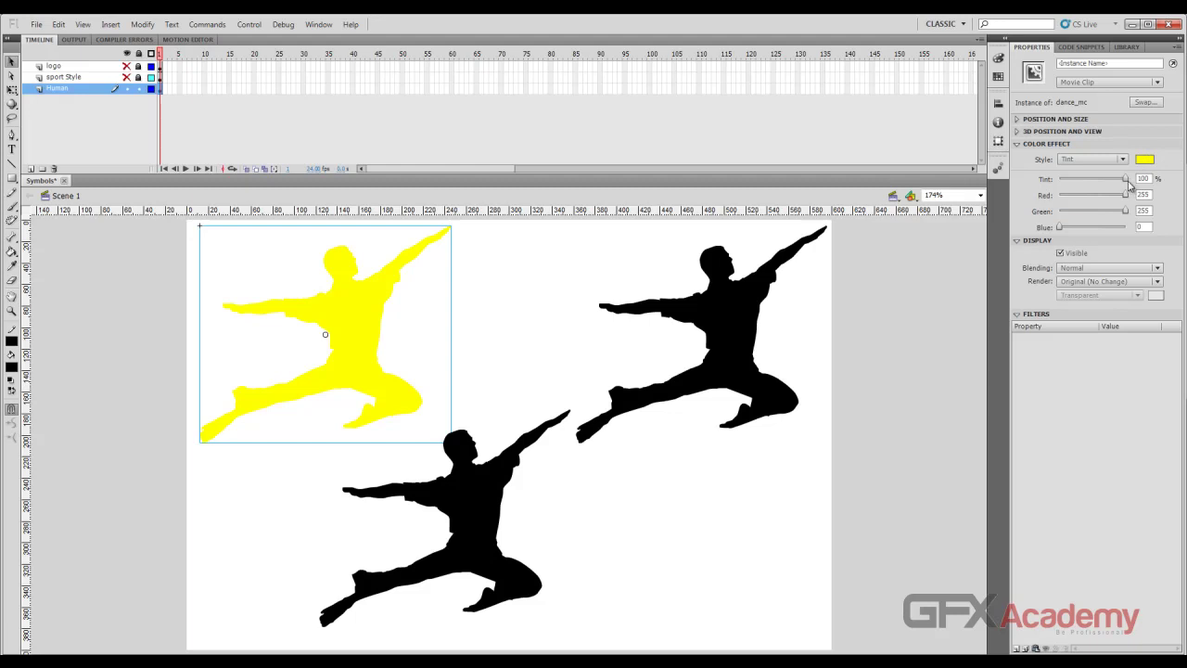
pyautogui.moveTo(1124, 196)
pyautogui.mouseDown()
pyautogui.moveTo(1055, 201)
pyautogui.moveTo(1125, 201)
pyautogui.moveTo(1058, 212)
pyautogui.moveTo(1138, 213)
pyautogui.mouseUp()
# Step: Try orange and gold tints, then settle on medium blue (RGB 0, 102, 204)
pyautogui.moveTo(1062, 231)
pyautogui.mouseDown()
pyautogui.moveTo(1126, 231)
pyautogui.moveTo(1067, 233)
pyautogui.mouseUp()
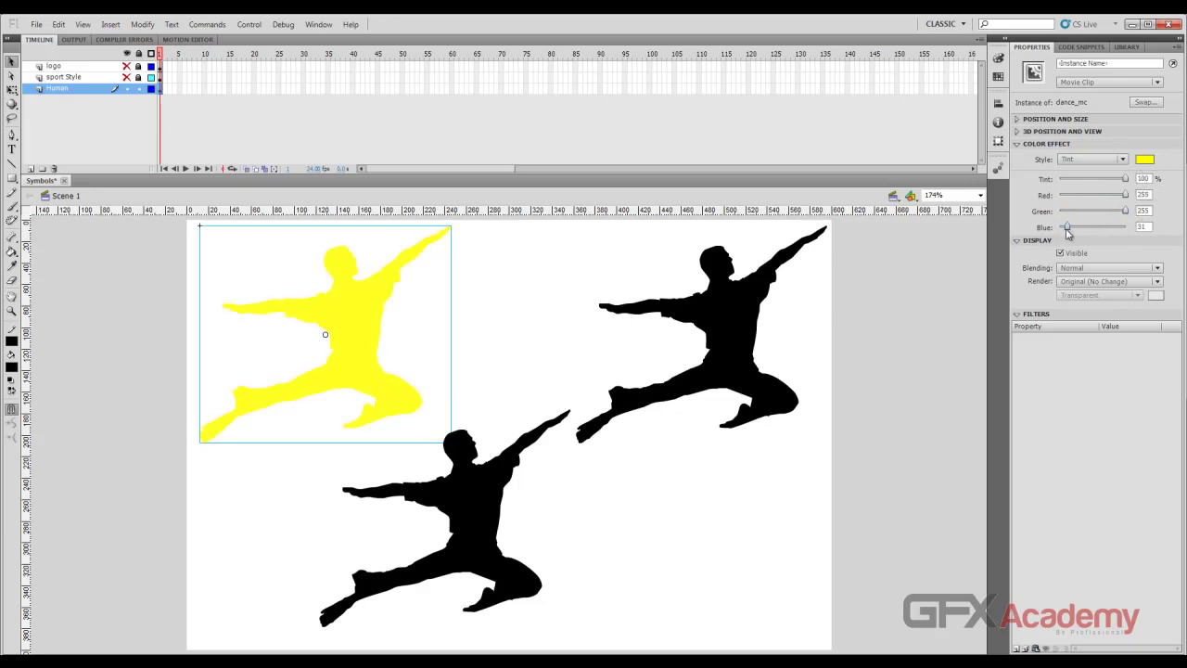
pyautogui.click(1146, 160)
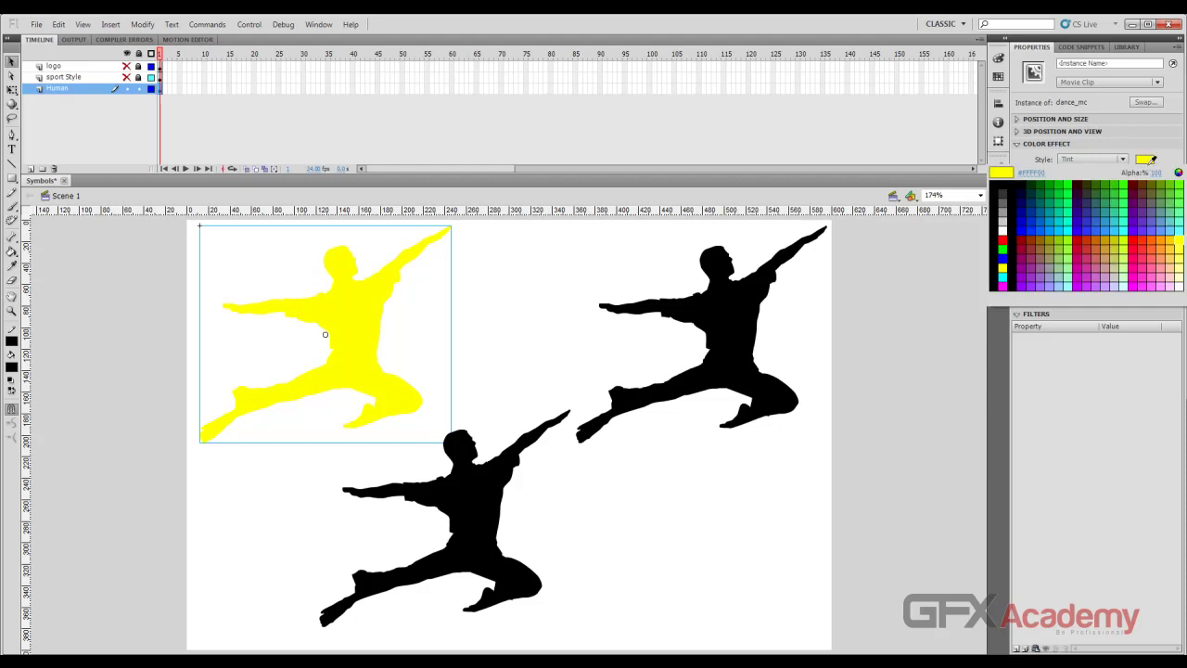
pyautogui.click(1166, 244)
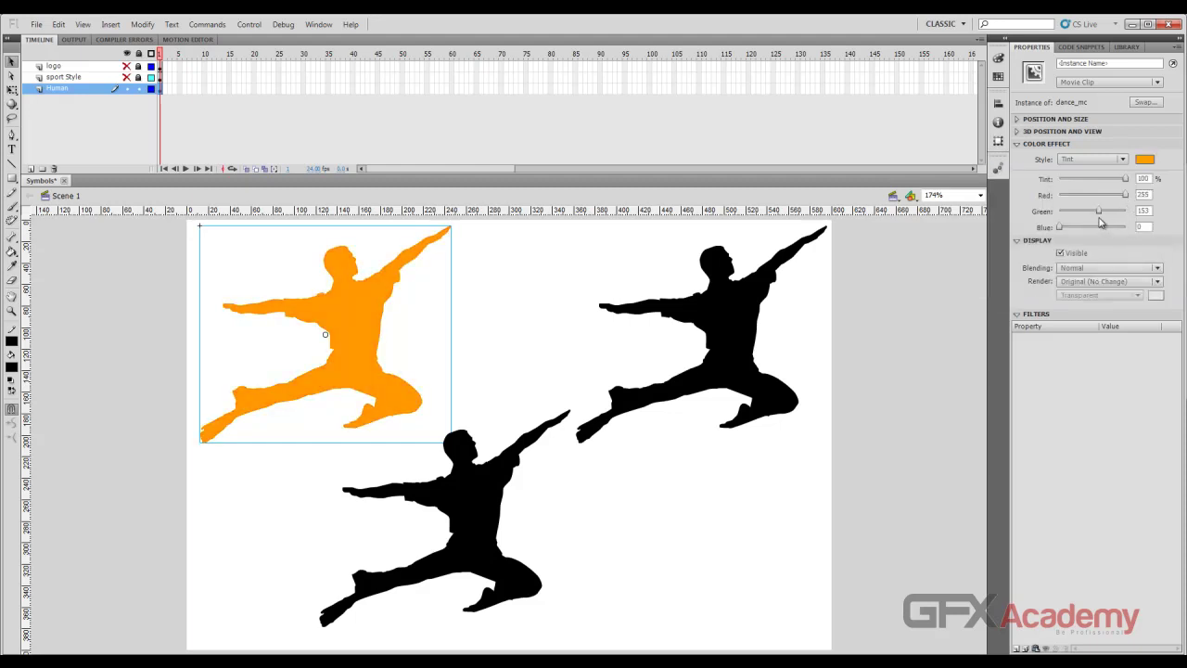
pyautogui.click(1146, 159)
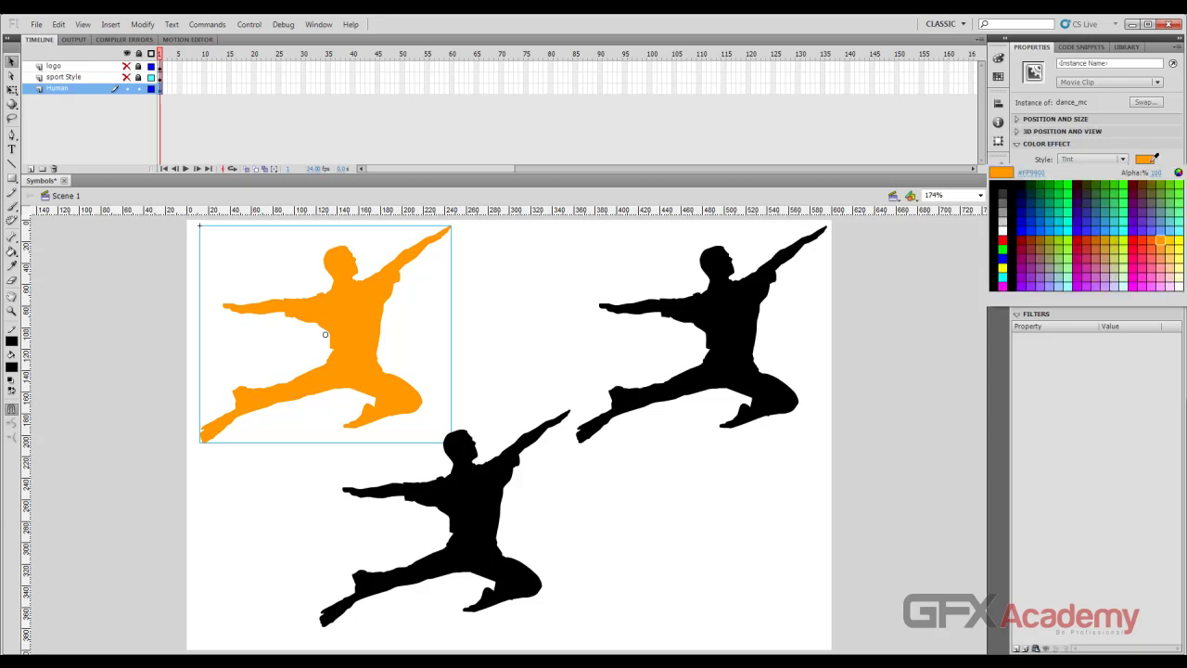
pyautogui.click(1108, 239)
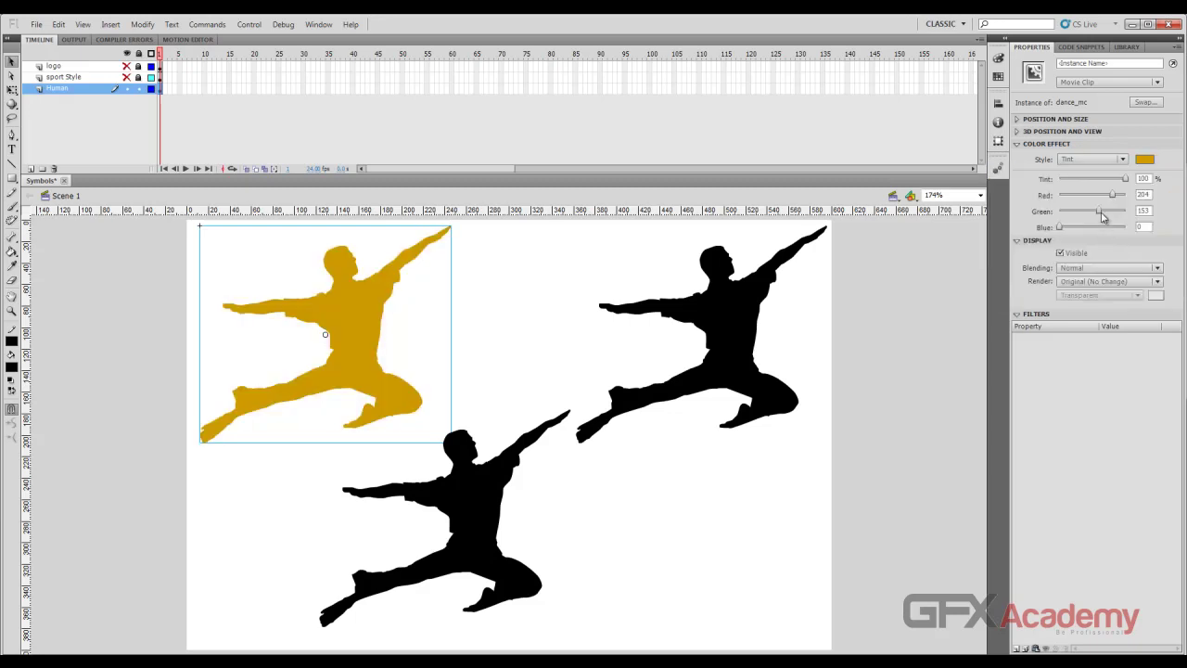
pyautogui.click(1144, 160)
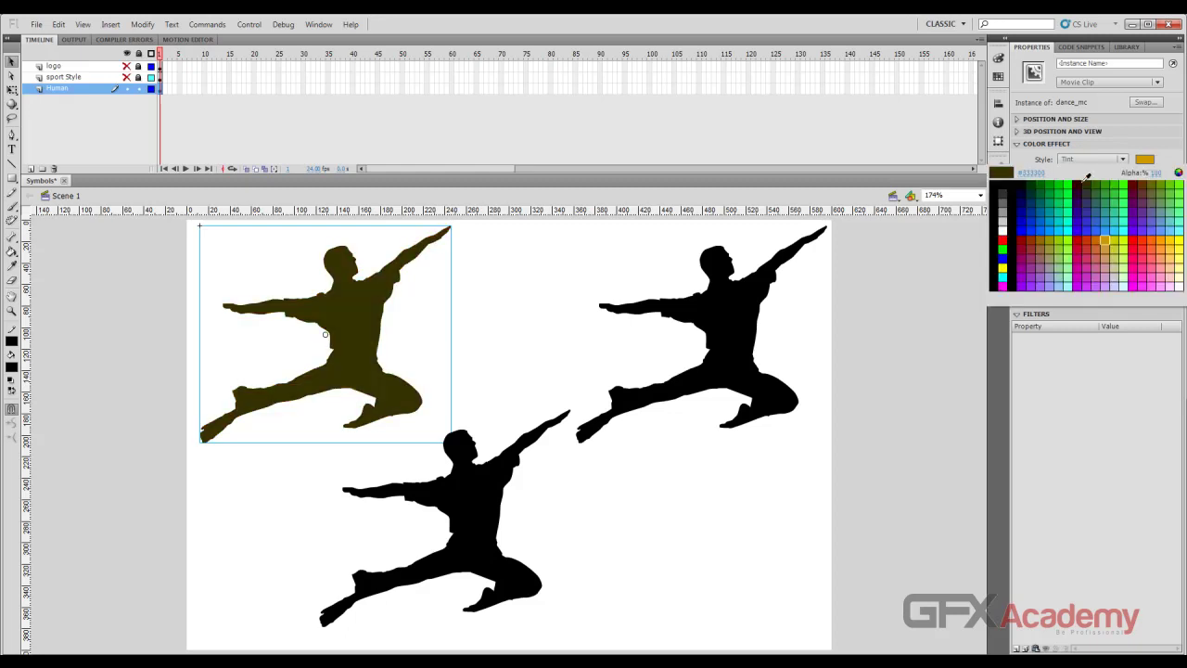
pyautogui.click(1049, 215)
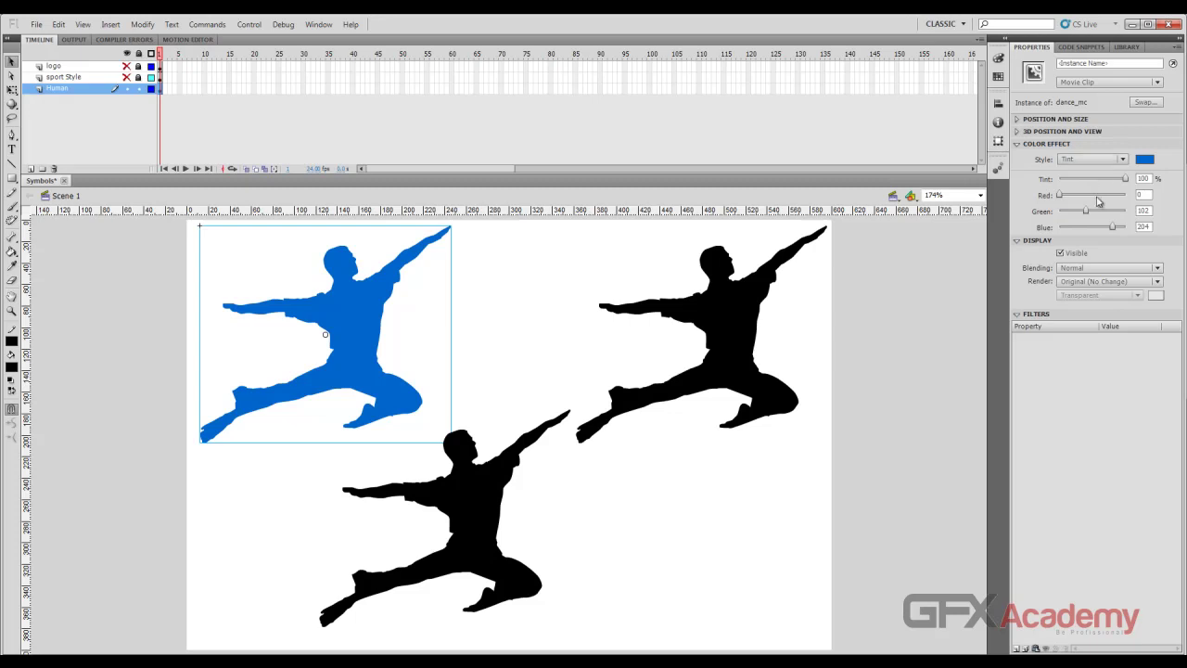
# Step: Shift the dancer's tint from blue through brown to purple
pyautogui.moveTo(1088, 215)
pyautogui.mouseDown()
pyautogui.moveTo(1073, 215)
pyautogui.moveTo(1110, 230)
pyautogui.mouseUp()
pyautogui.click(1144, 159)
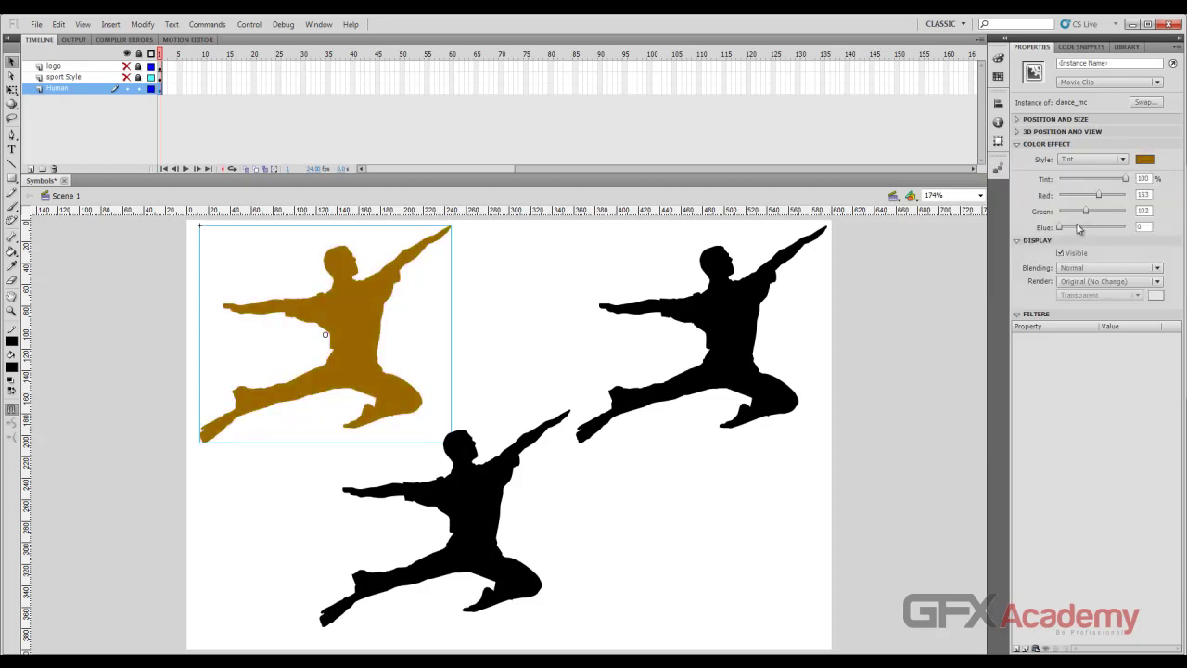
pyautogui.click(1078, 228)
pyautogui.moveTo(1059, 230); pyautogui.dragTo(1102, 231)
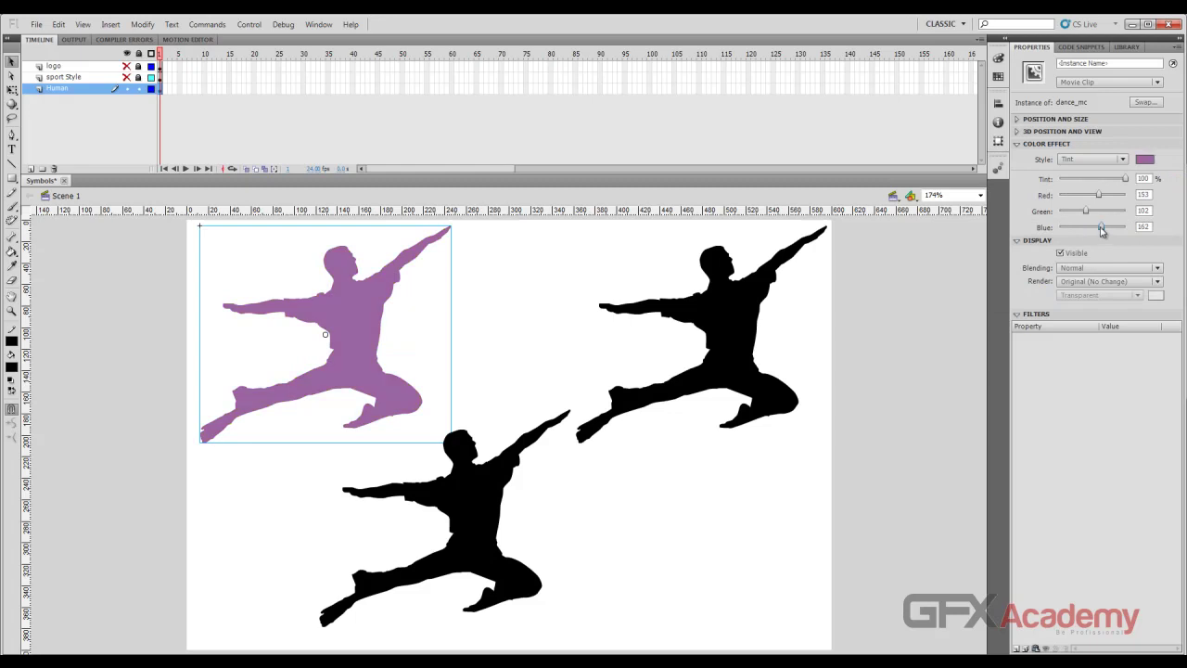
# Step: Switch the colour effect Style to Advanced and then back to Tint
pyautogui.click(1122, 159)
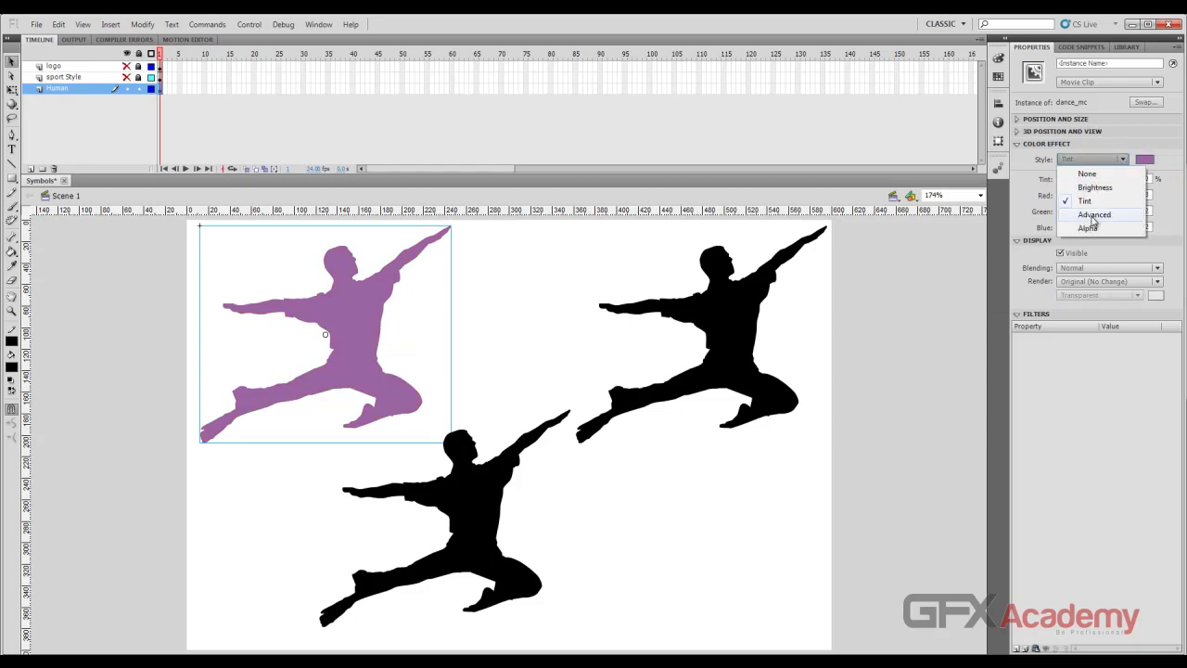
pyautogui.click(1094, 216)
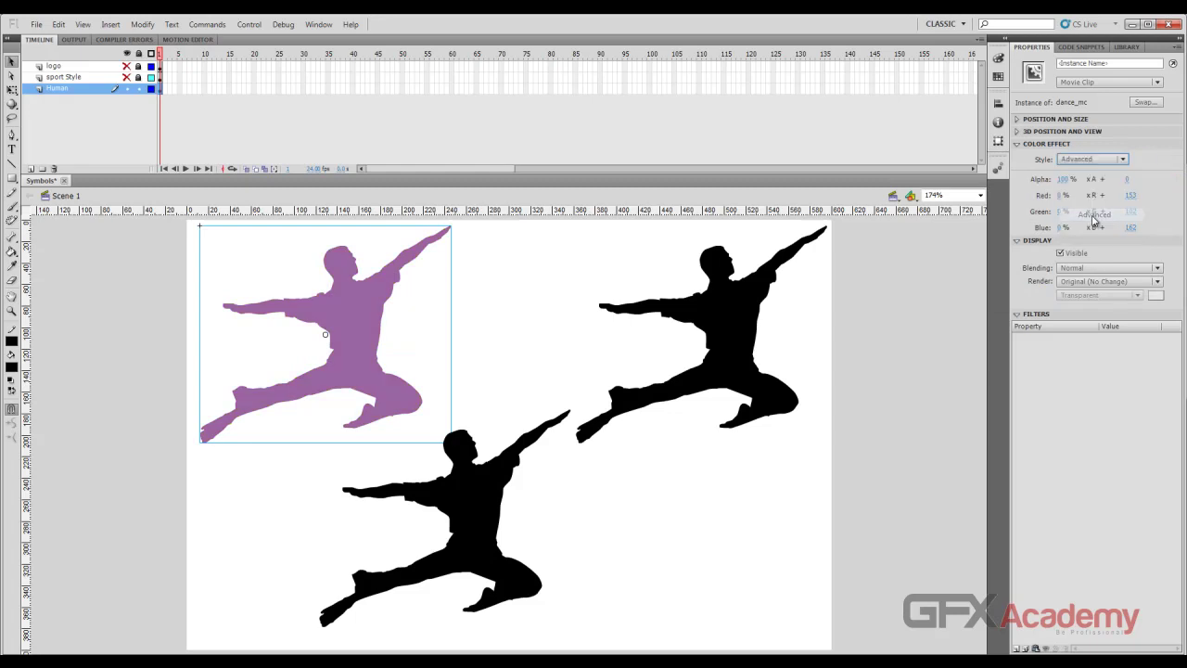
pyautogui.click(1109, 160)
pyautogui.click(1094, 202)
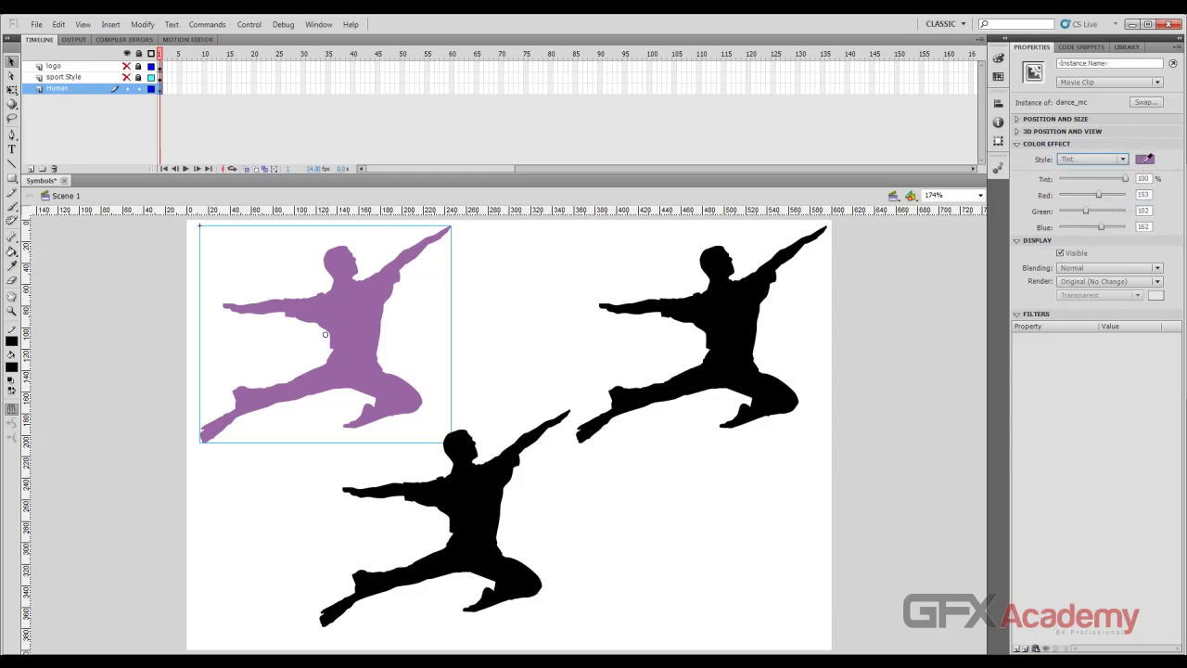
pyautogui.click(1144, 160)
# Step: Try black and white tints at 50% amount, then set the colour effect Style to None
pyautogui.click(1004, 180)
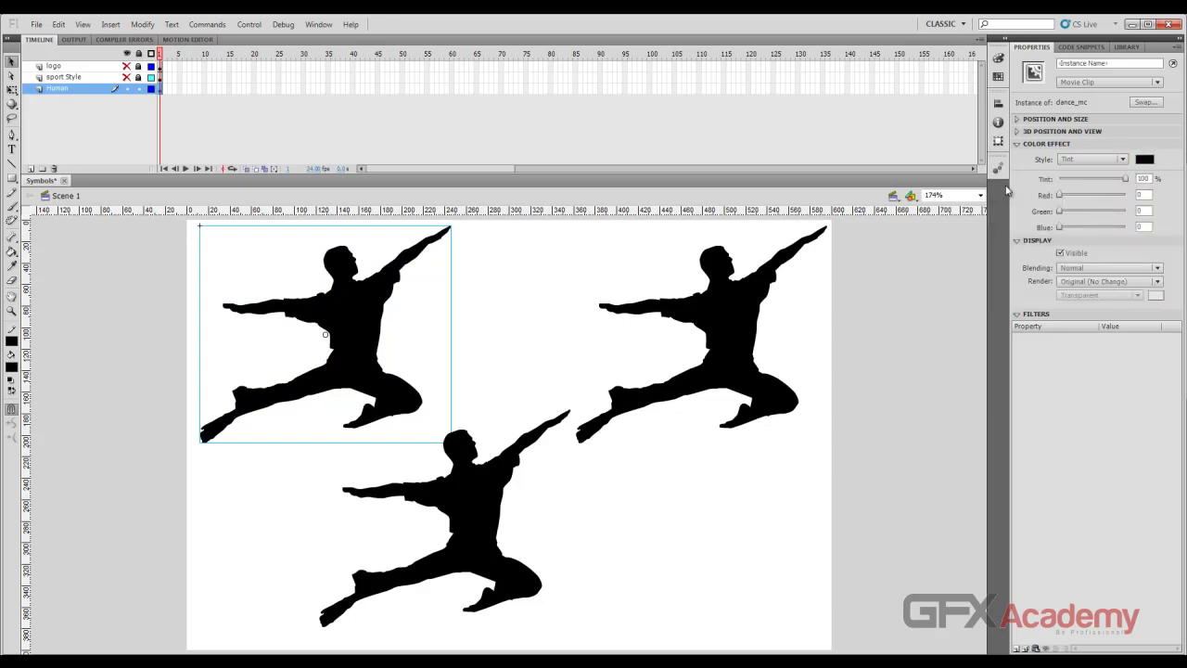
pyautogui.click(1145, 159)
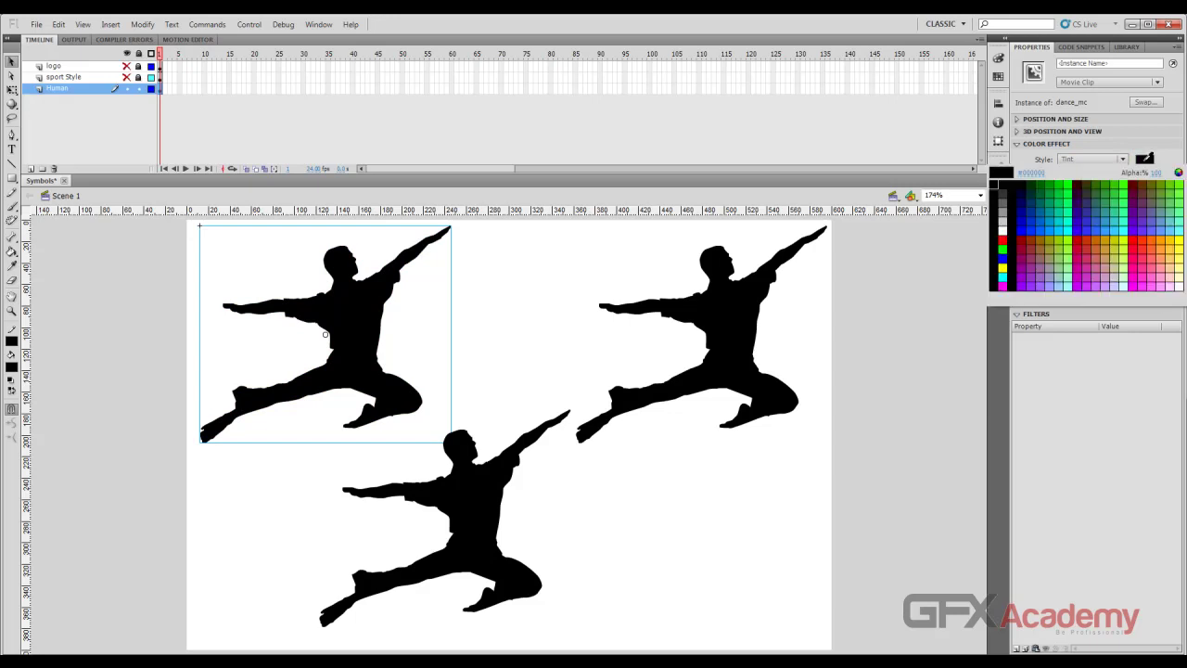
pyautogui.click(1002, 227)
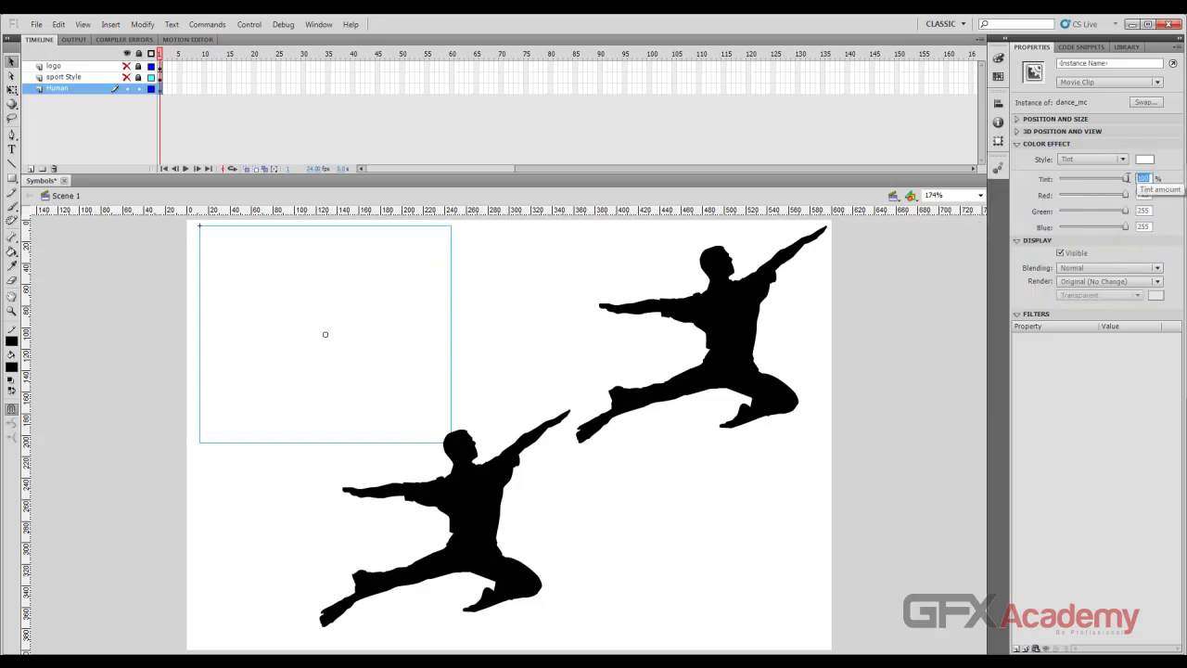
pyautogui.write('50')
pyautogui.press('Return')
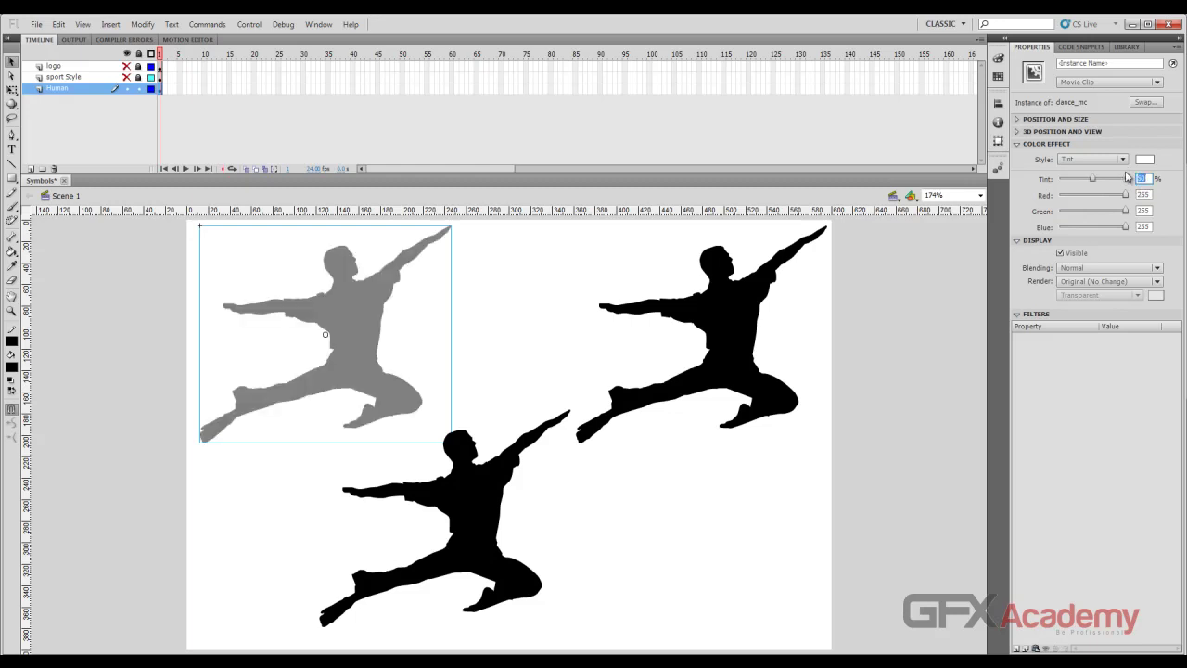
pyautogui.click(1121, 159)
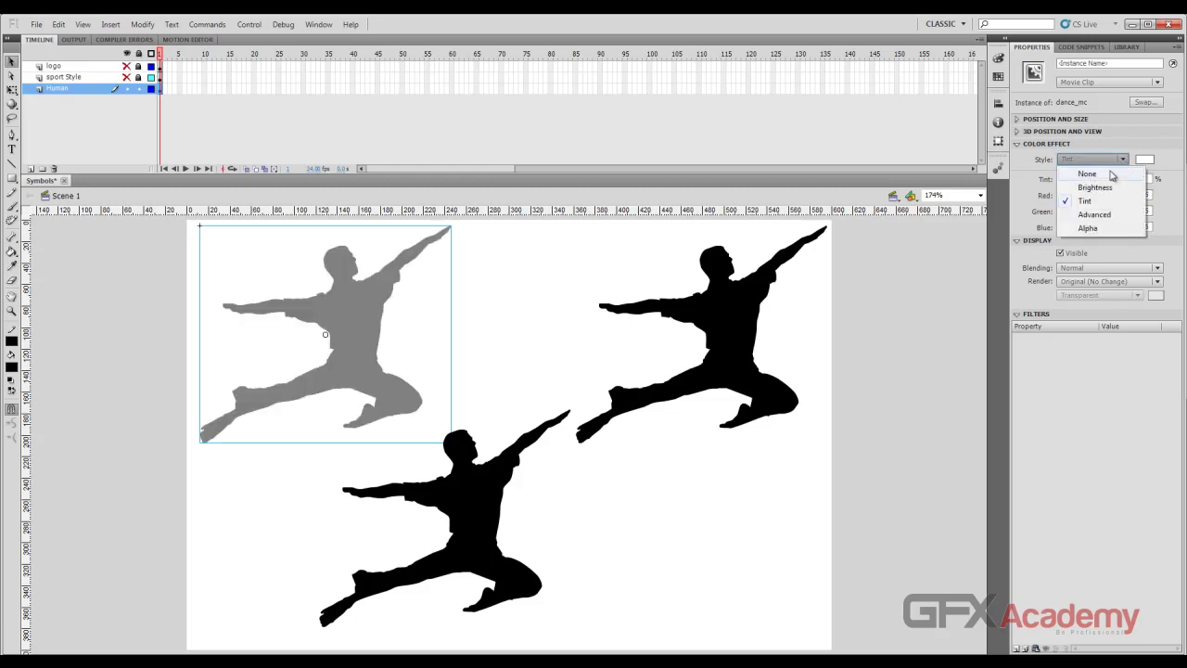
pyautogui.click(1112, 175)
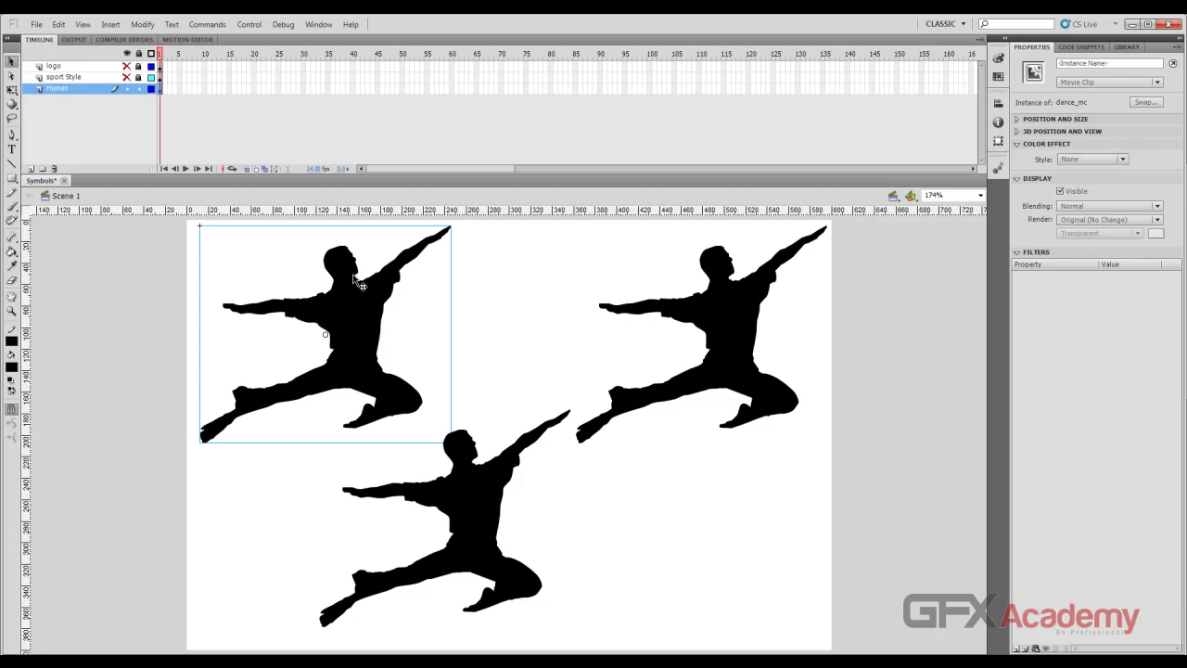
# Step: Apply an Advanced colour effect and drag Alpha below zero until the dancer vanishes
pyautogui.click(1094, 158)
pyautogui.click(1094, 214)
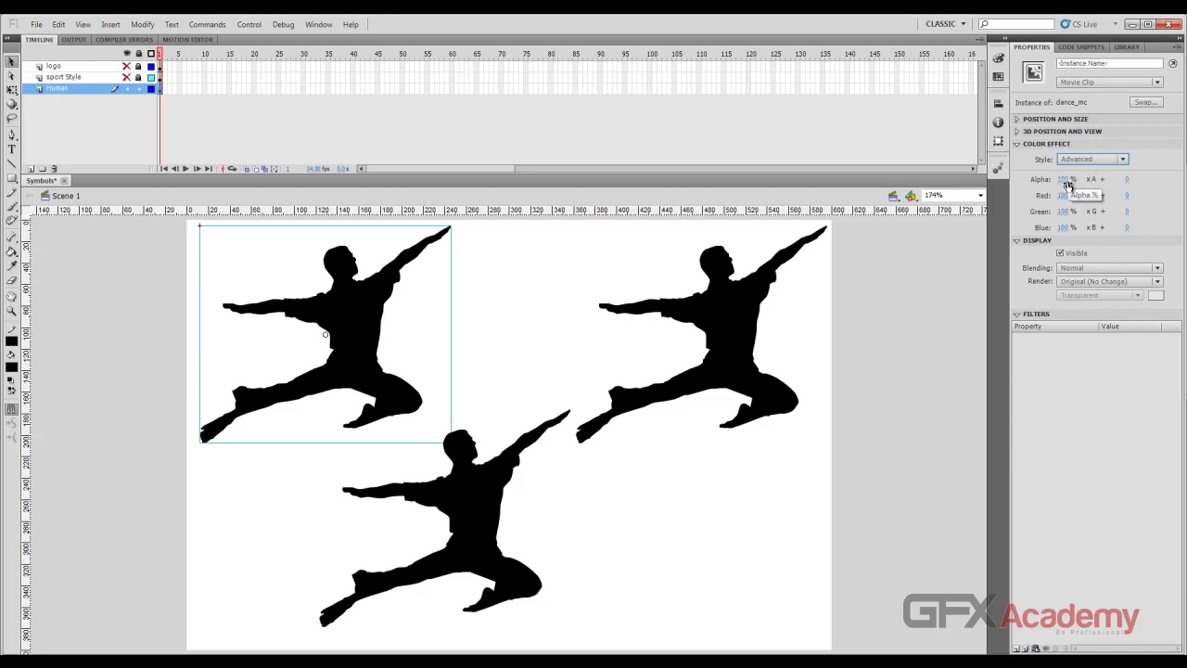
pyautogui.click(998, 58)
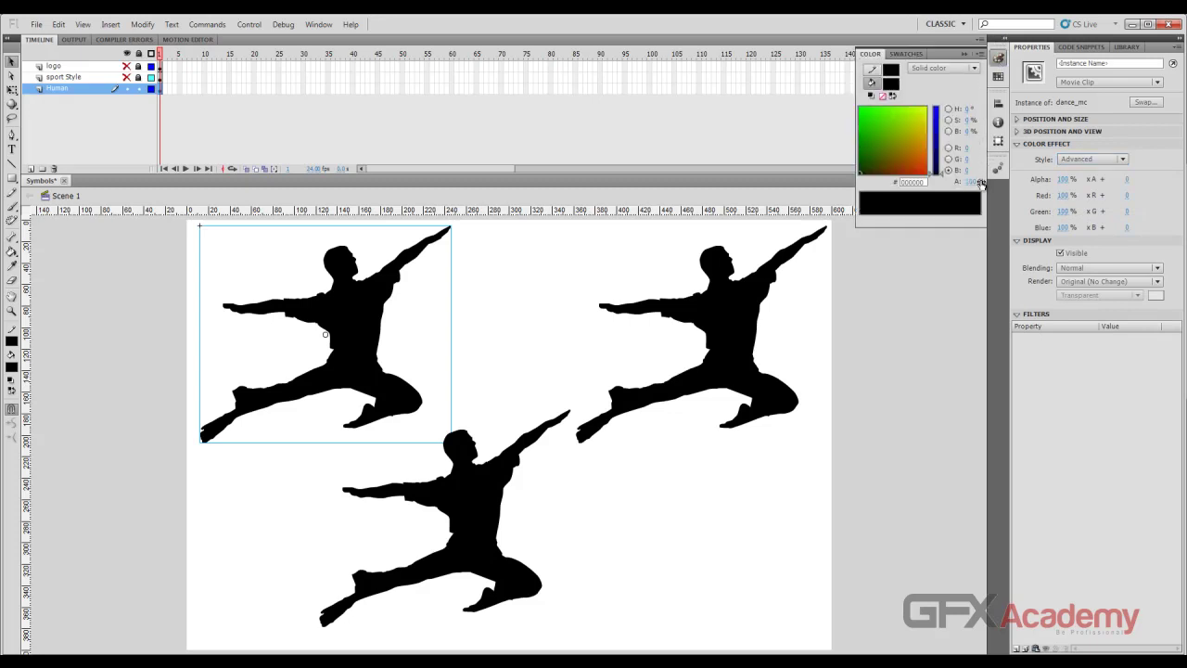
pyautogui.click(966, 54)
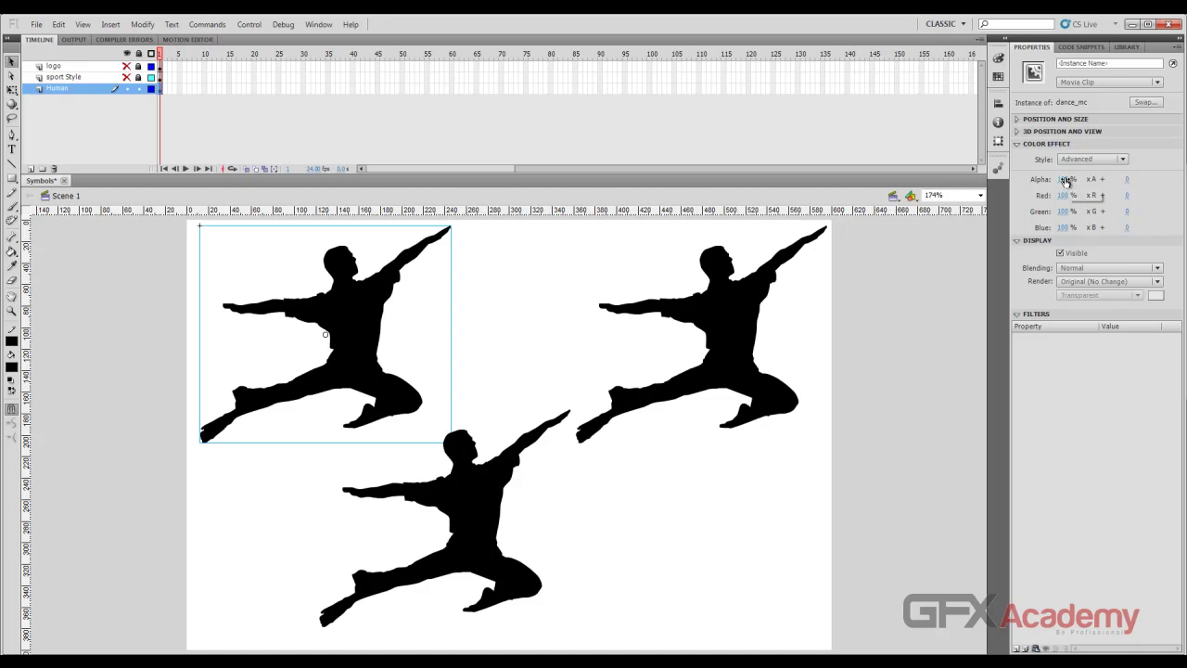
pyautogui.moveTo(1074, 179); pyautogui.dragTo(993, 184)
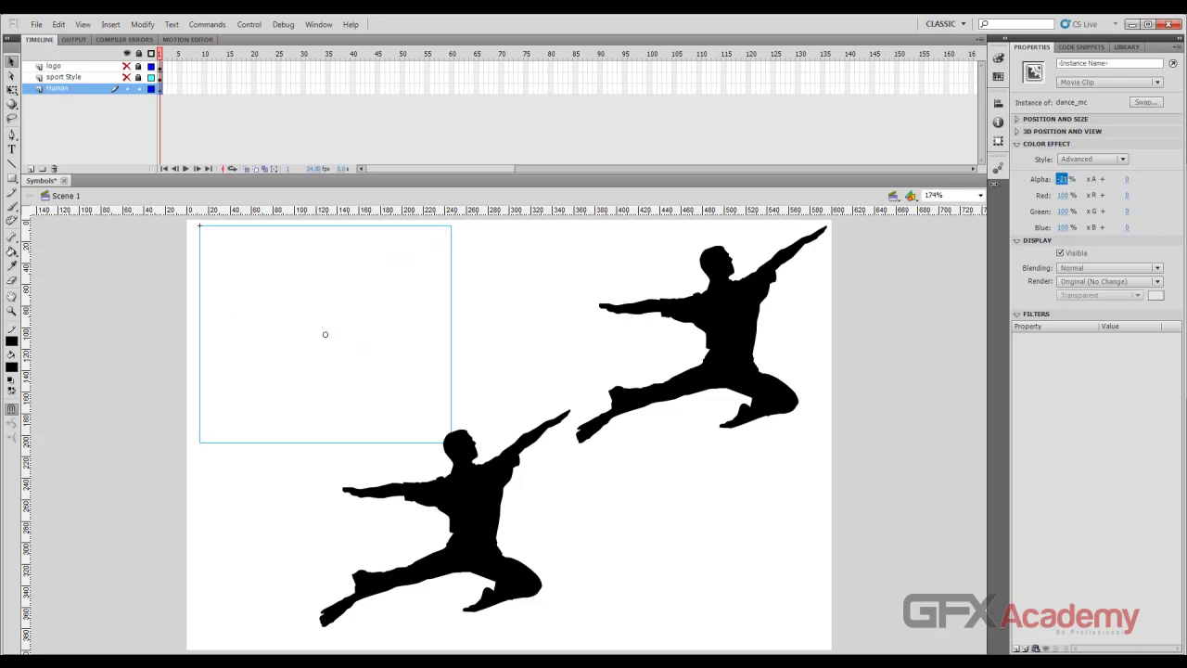
pyautogui.click(909, 261)
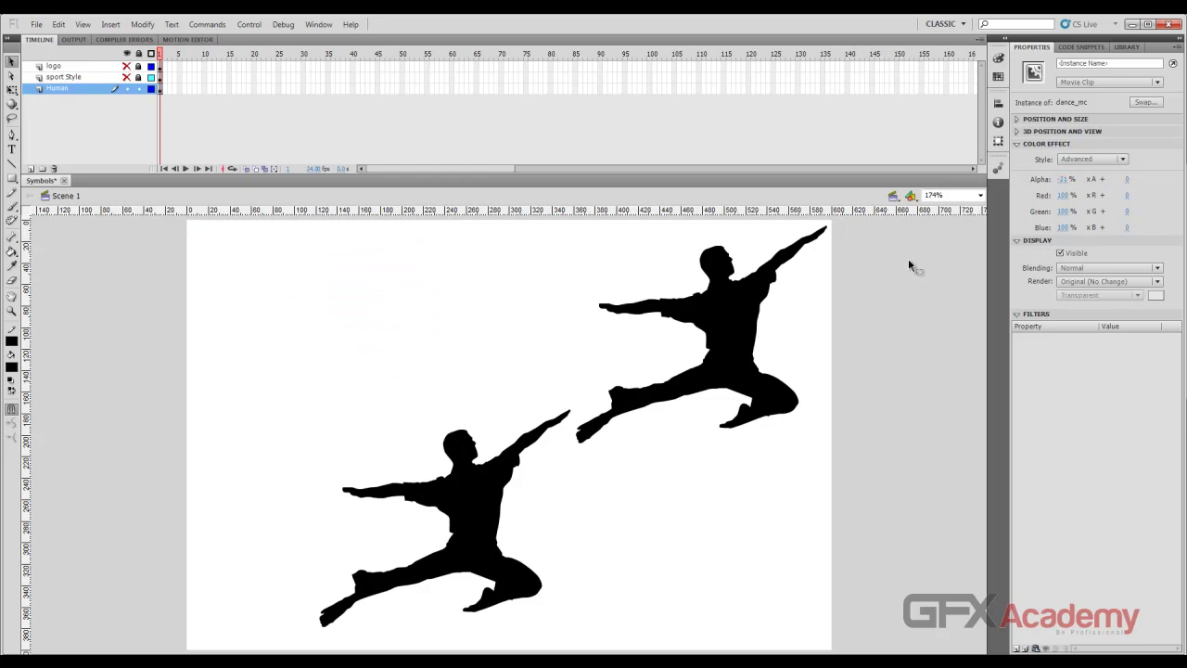
pyautogui.click(1069, 252)
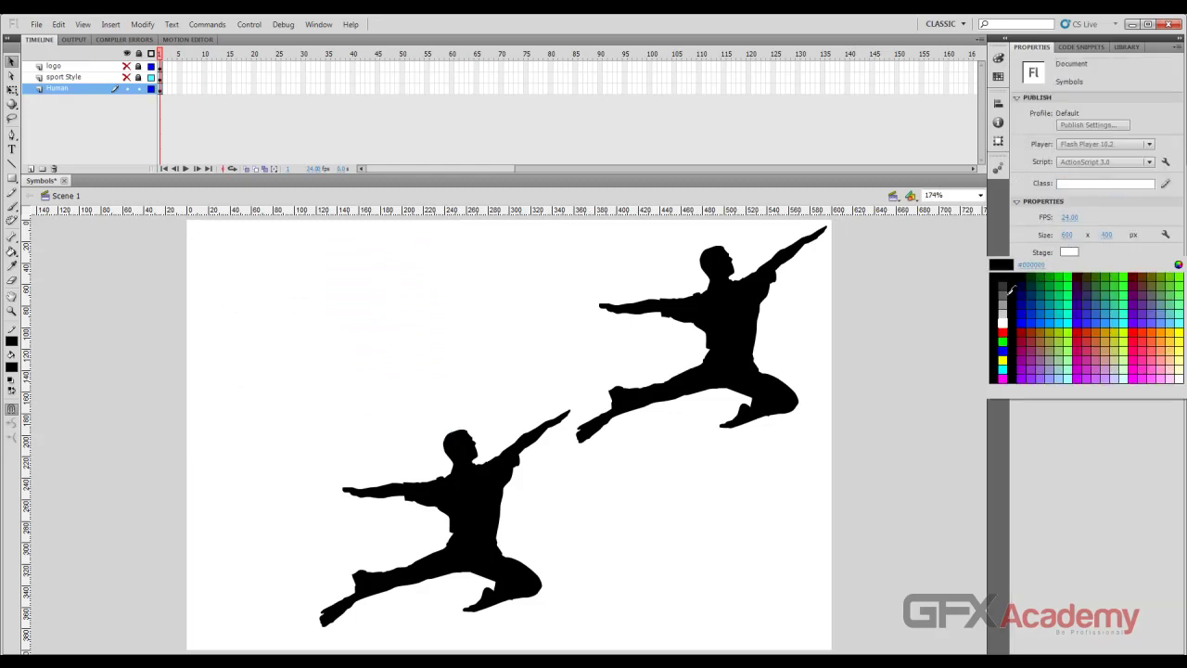
# Step: Turn the stage black, adjust the hidden dancer's alpha, then return the stage to white
pyautogui.click(1003, 279)
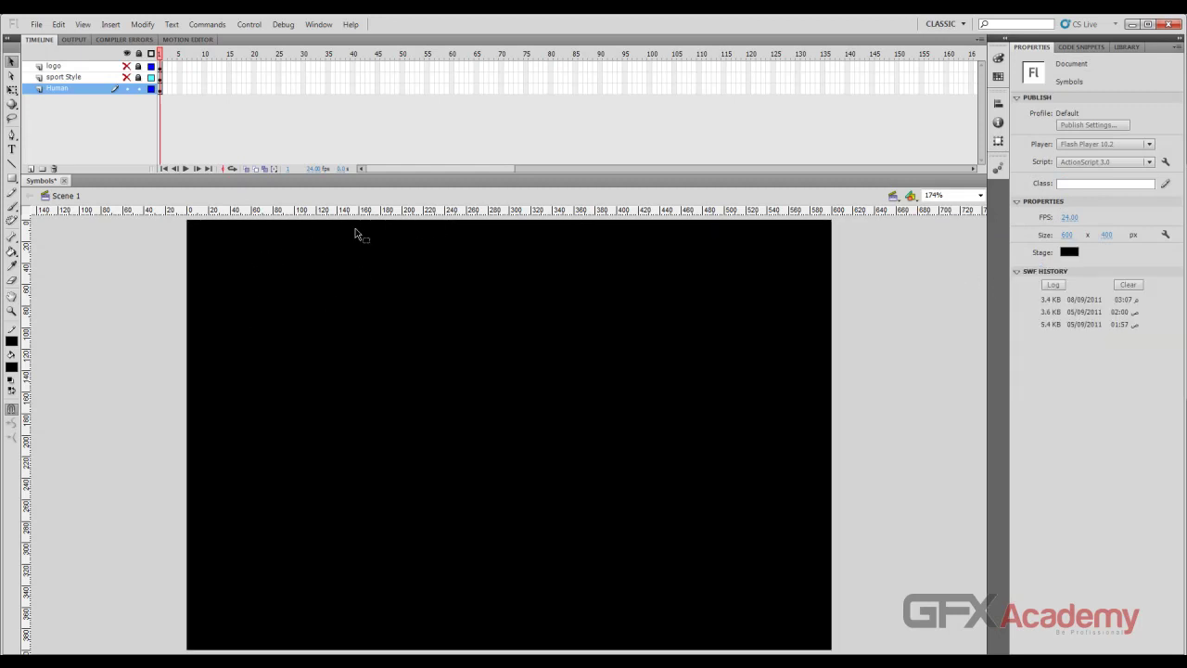
pyautogui.click(336, 316)
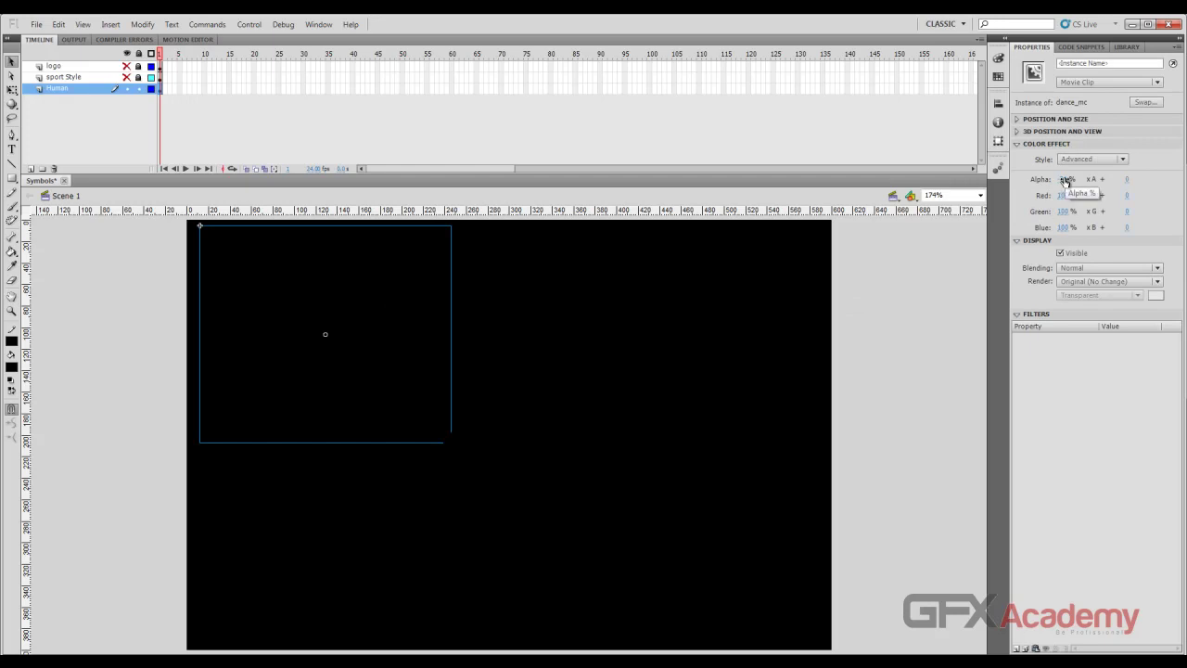
pyautogui.moveTo(1065, 181); pyautogui.dragTo(1184, 178)
pyautogui.press('Escape')
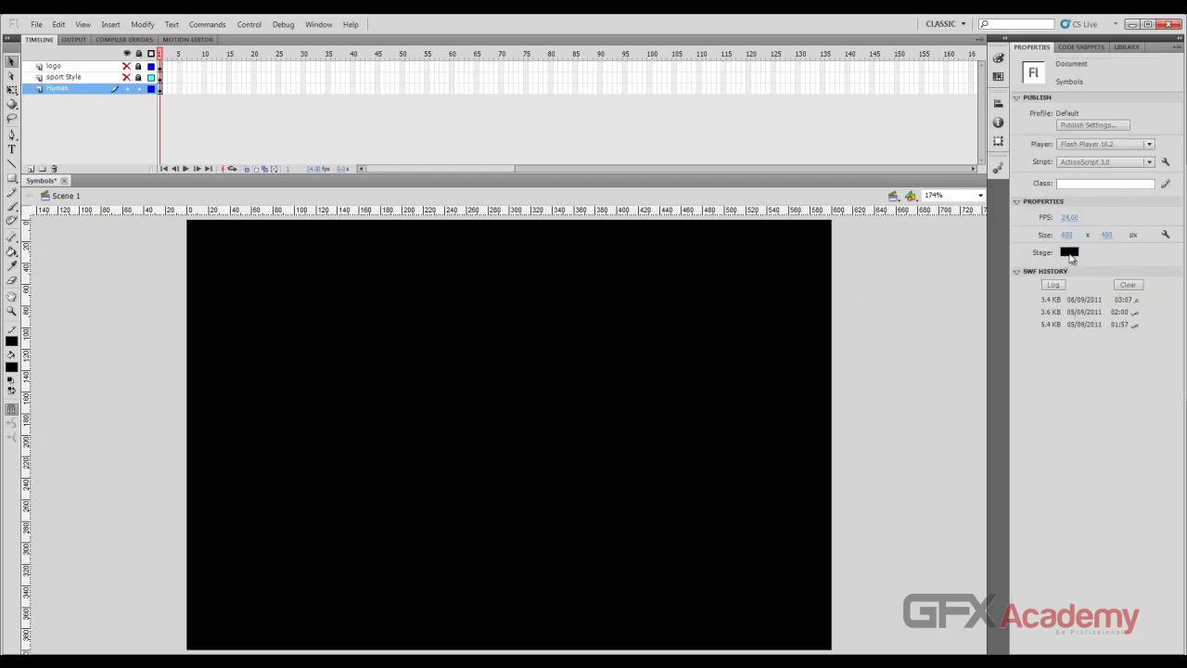
pyautogui.click(1070, 251)
pyautogui.click(1003, 322)
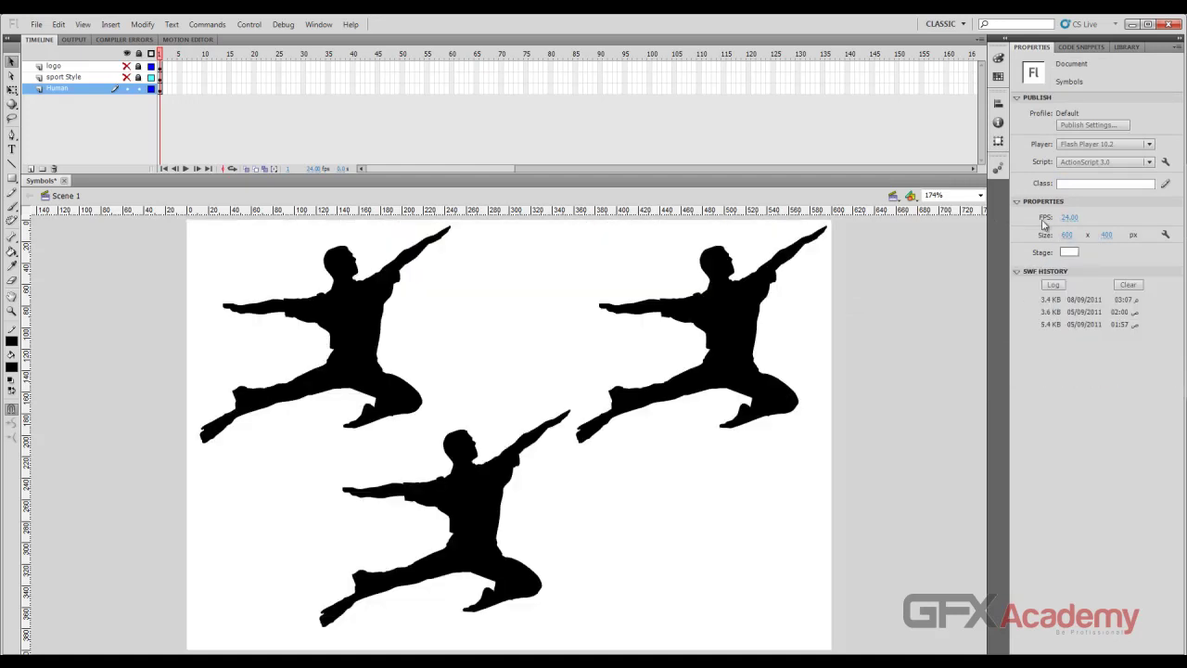
# Step: Set the dancer's Alpha to -100% and check it stays invisible on black and white stages
pyautogui.click(424, 269)
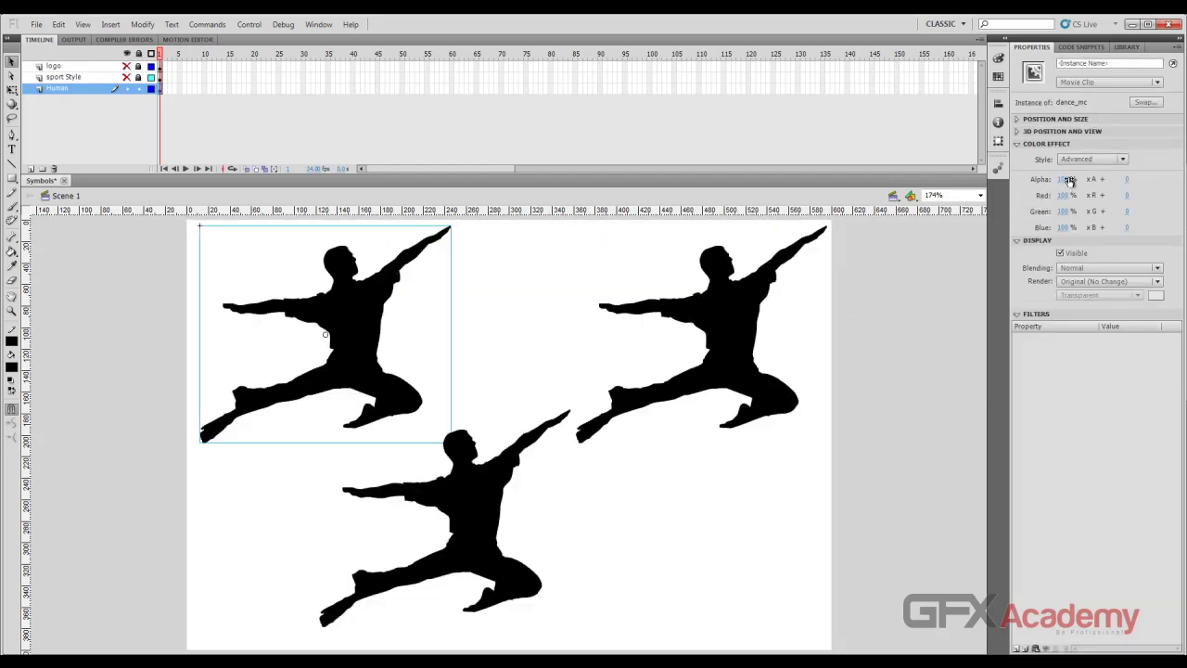
pyautogui.moveTo(1063, 179); pyautogui.dragTo(1010, 179)
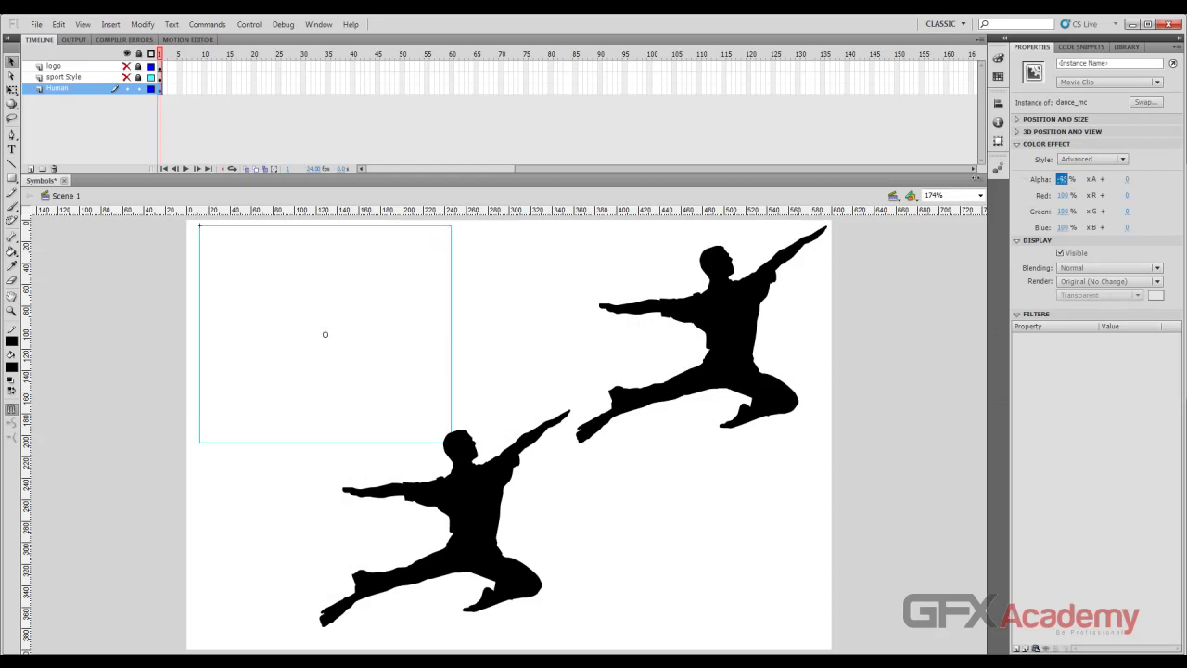
pyautogui.click(925, 264)
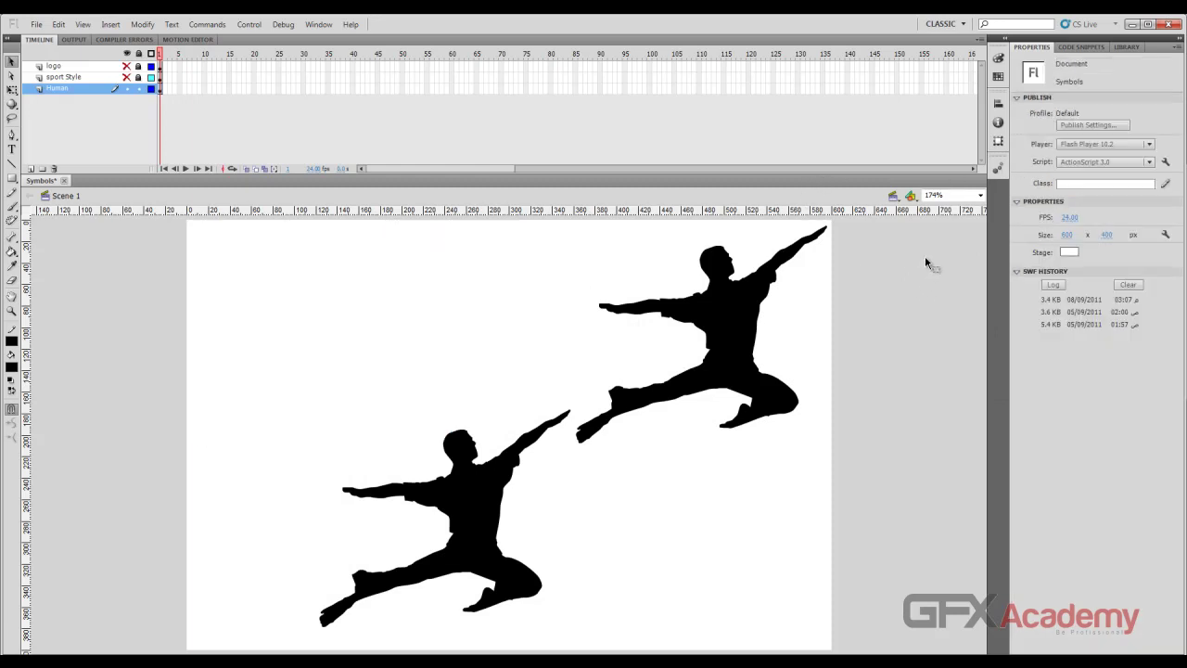
pyautogui.click(1069, 252)
pyautogui.click(1002, 276)
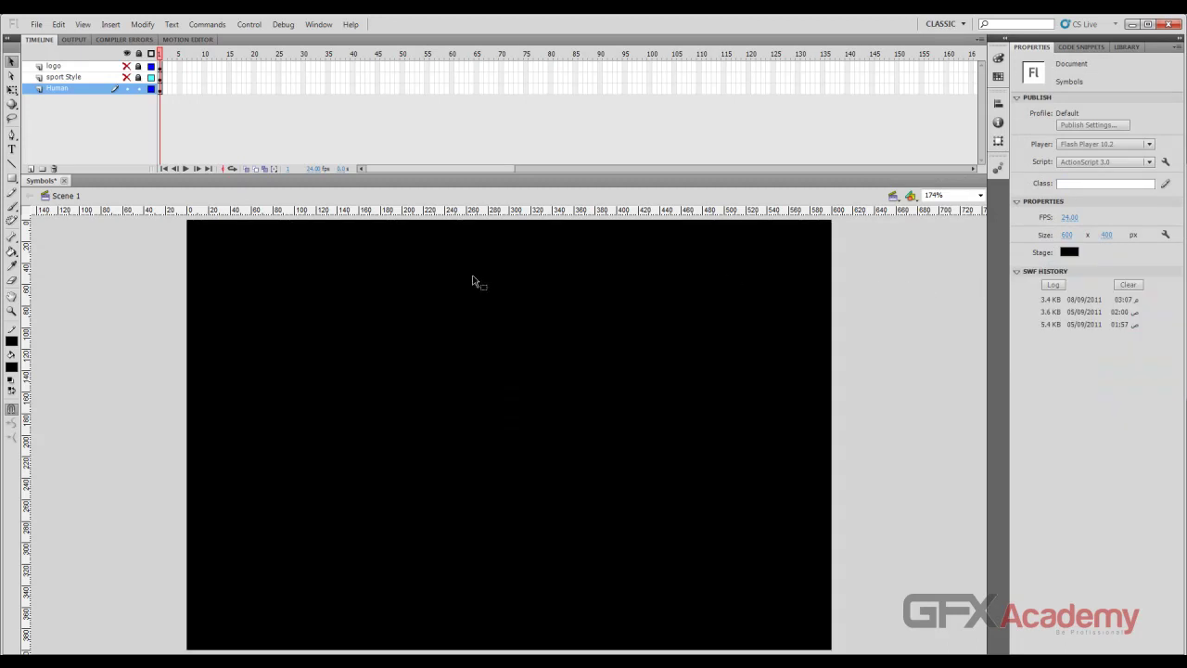
pyautogui.click(306, 302)
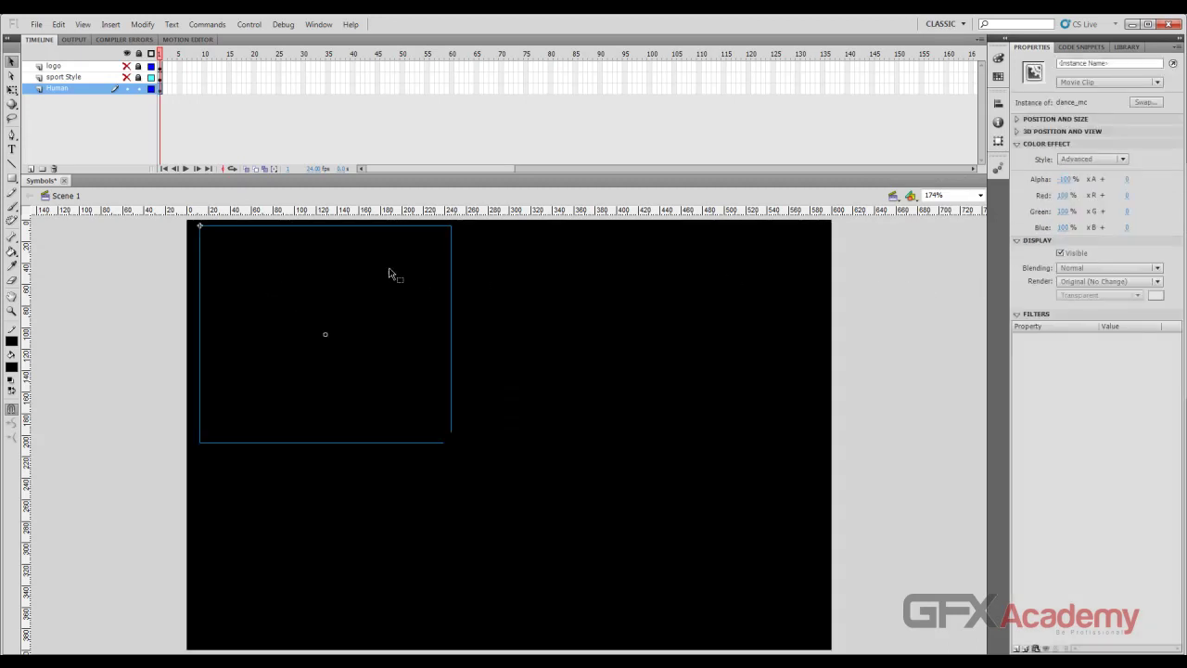
pyautogui.click(964, 316)
pyautogui.click(1069, 252)
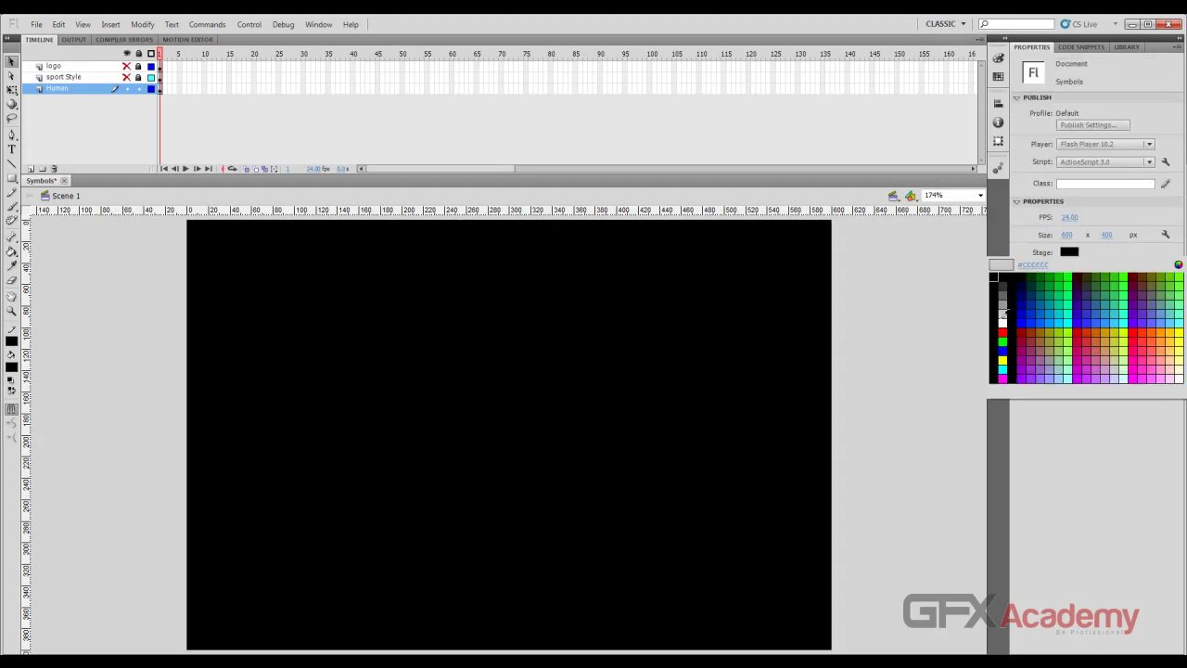
pyautogui.click(1003, 322)
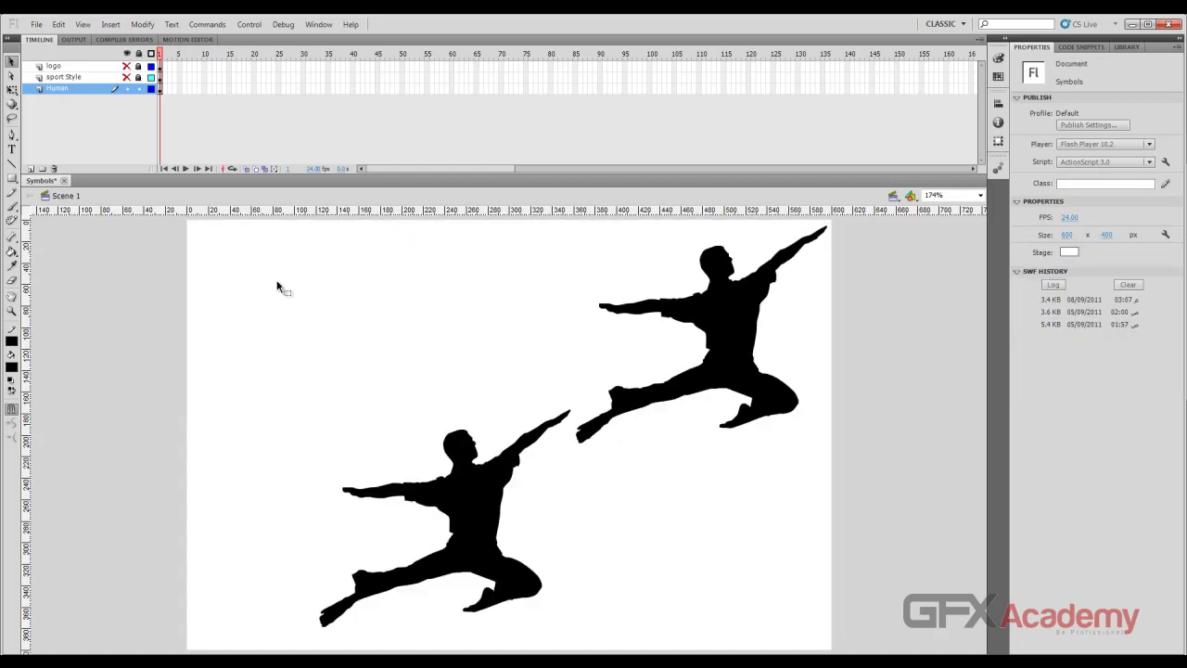
pyautogui.click(310, 305)
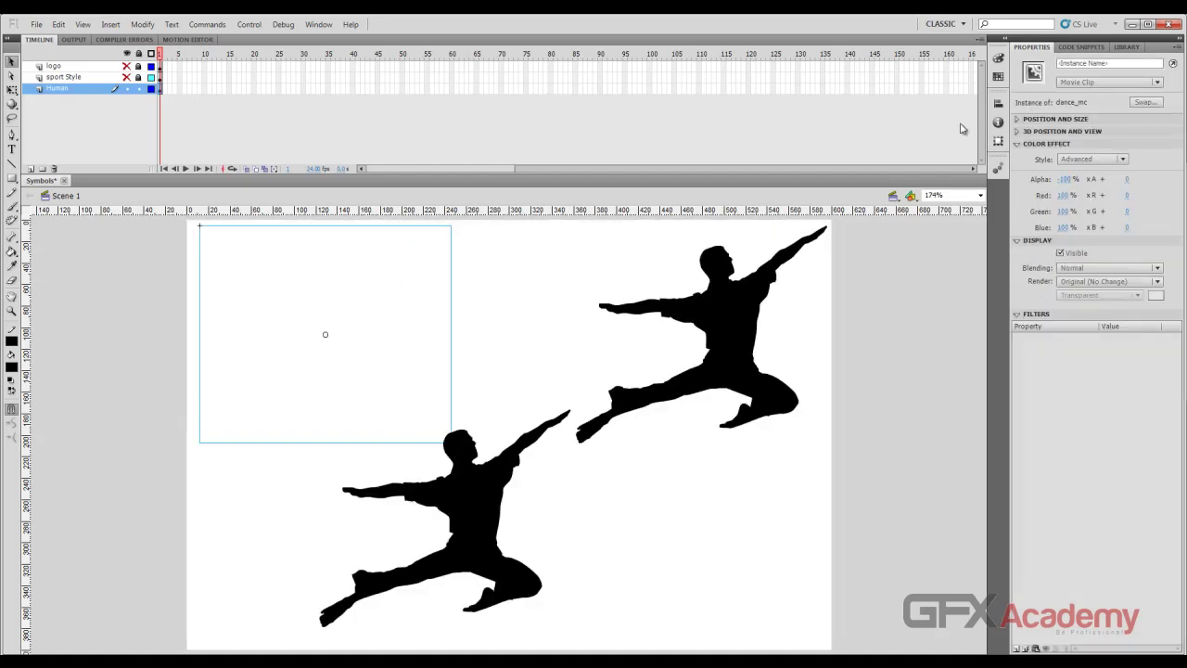
# Step: Restore the top-left dancer's alpha to 100% and set its alpha offset to 255
pyautogui.click(1066, 179)
pyautogui.write('100')
pyautogui.press('Return')
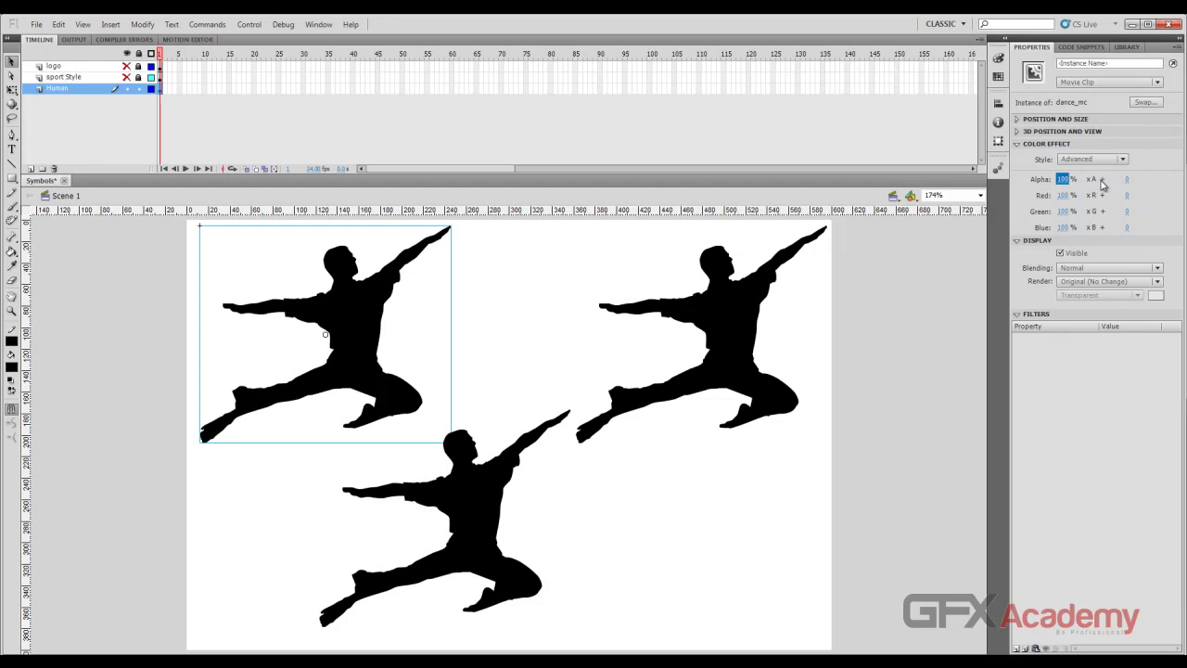
pyautogui.moveTo(1127, 183); pyautogui.dragTo(1139, 179)
pyautogui.write('255')
# Step: Raise the red offset to tint the top-left dancer red
pyautogui.moveTo(1062, 197); pyautogui.dragTo(1077, 195)
pyautogui.click(983, 195)
pyautogui.click(376, 285)
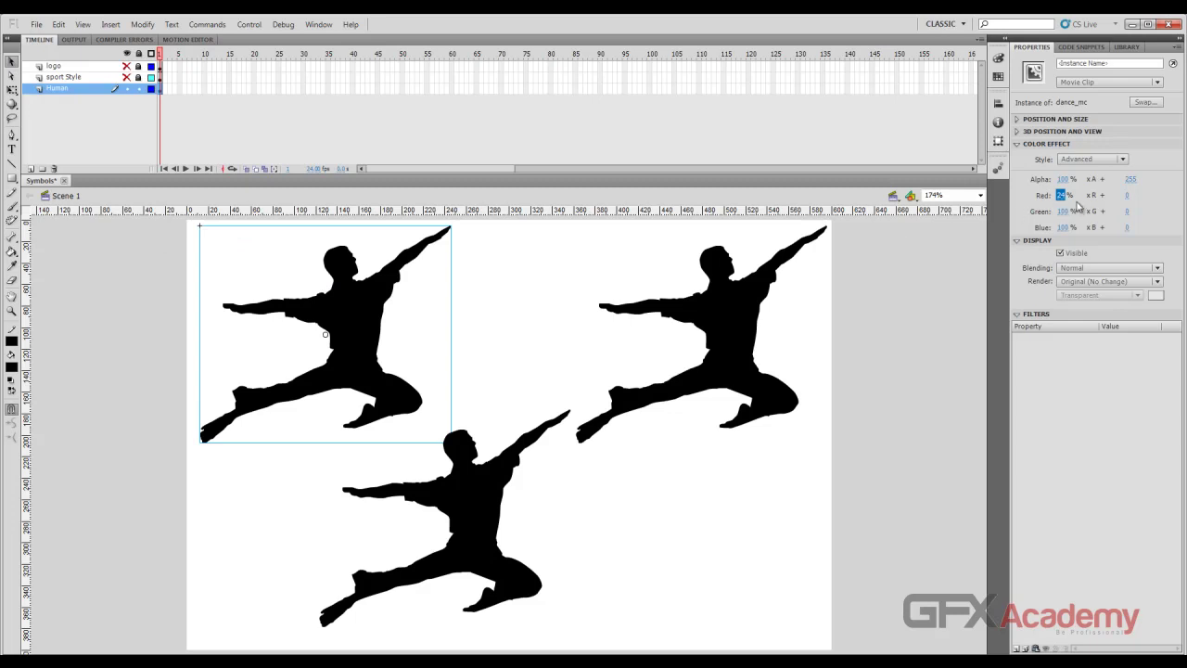
pyautogui.click(1128, 196)
pyautogui.moveTo(1128, 196); pyautogui.dragTo(1166, 201)
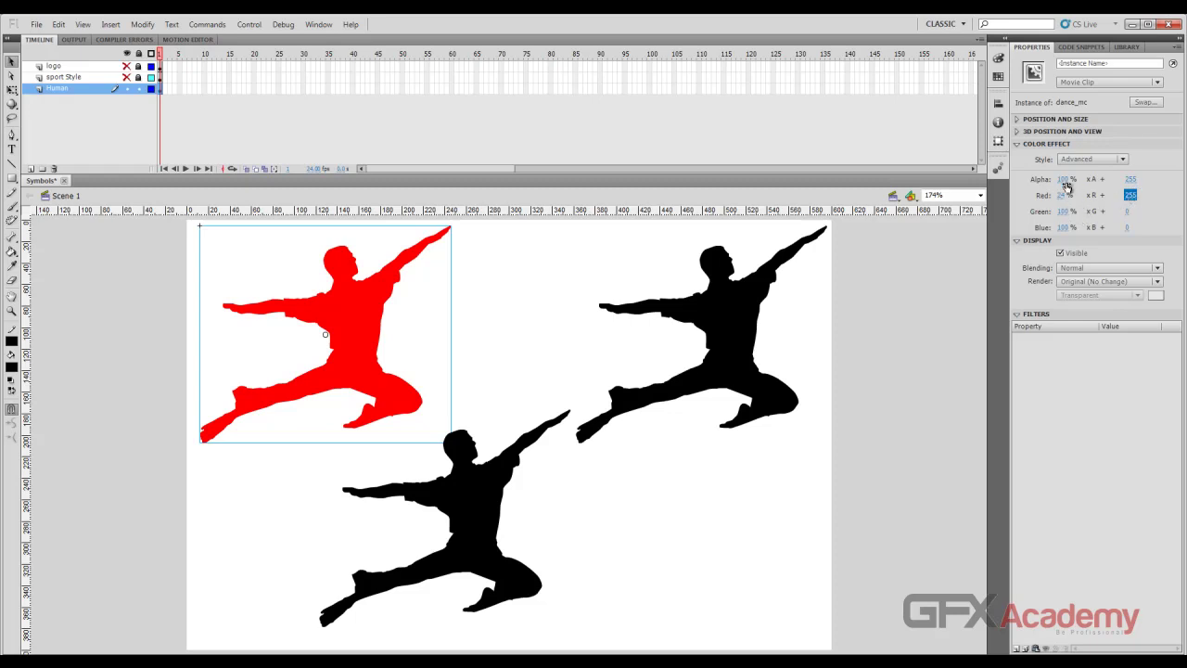
# Step: Set red percentage and alpha offset to 0, then test alpha at 0% and back to 100%
pyautogui.click(1065, 198)
pyautogui.write('0')
pyautogui.click(1058, 179)
pyautogui.moveTo(1029, 180); pyautogui.dragTo(1031, 185)
pyautogui.click(1130, 179)
pyautogui.write('0')
pyautogui.press('Return')
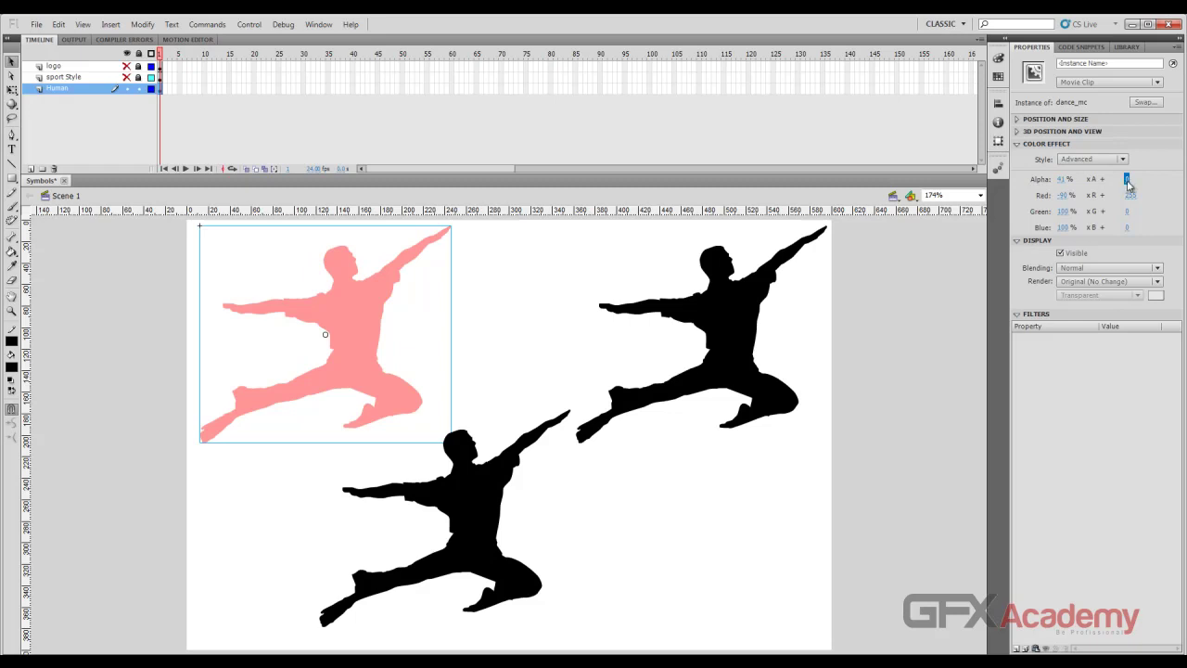
pyautogui.click(1062, 179)
pyautogui.write('0')
pyautogui.press('Return')
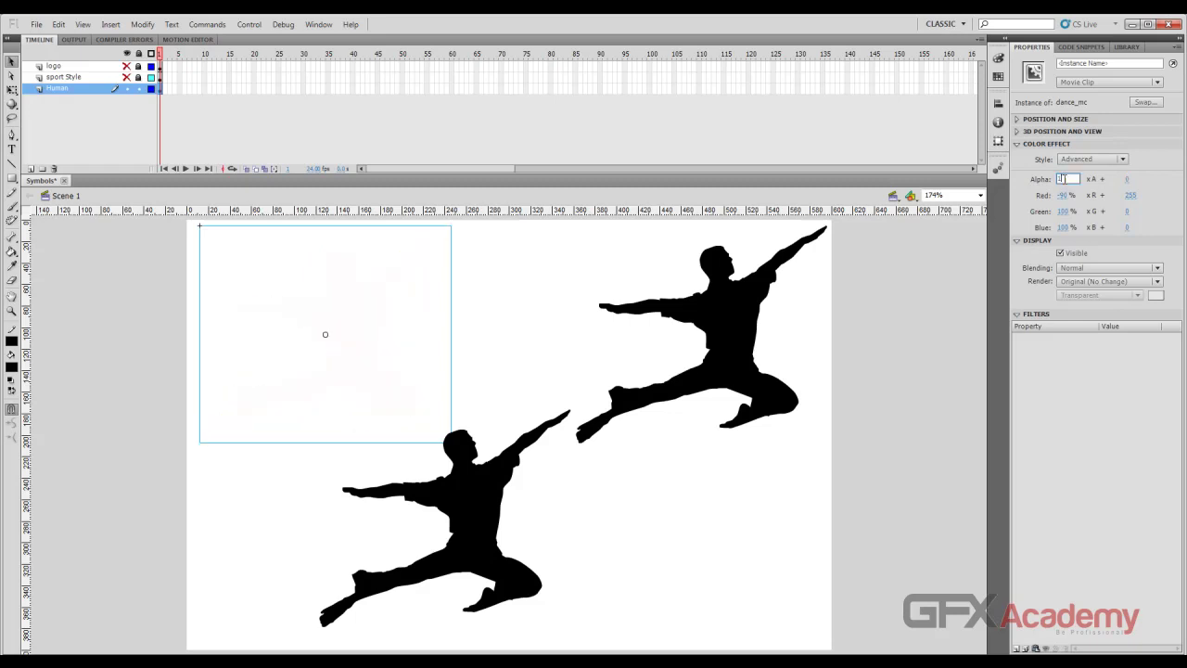
pyautogui.write('100')
pyautogui.press('Return')
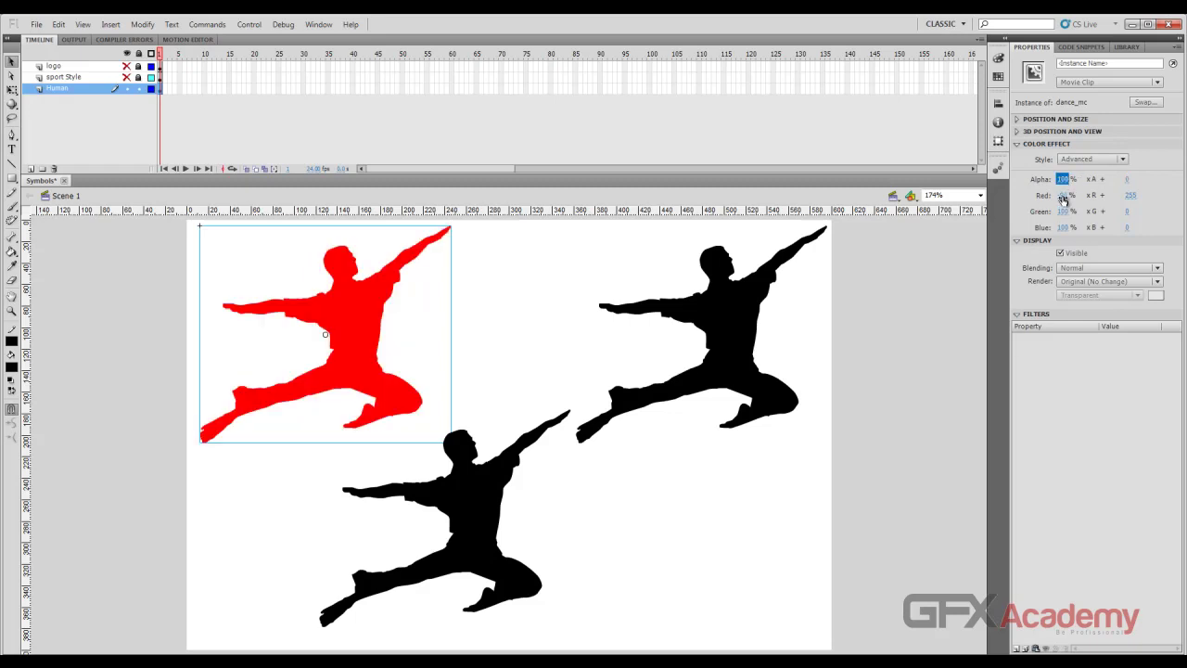
# Step: Zero the red, green and blue multipliers and the red offset, turning the dancer black
pyautogui.moveTo(1062, 199); pyautogui.dragTo(950, 186)
pyautogui.click(1066, 195)
pyautogui.press('Return')
pyautogui.click(1064, 211)
pyautogui.write('0')
pyautogui.press('Return')
pyautogui.click(1064, 228)
pyautogui.write('0')
pyautogui.press('Return')
pyautogui.click(1129, 194)
pyautogui.write('0')
pyautogui.press('Return')
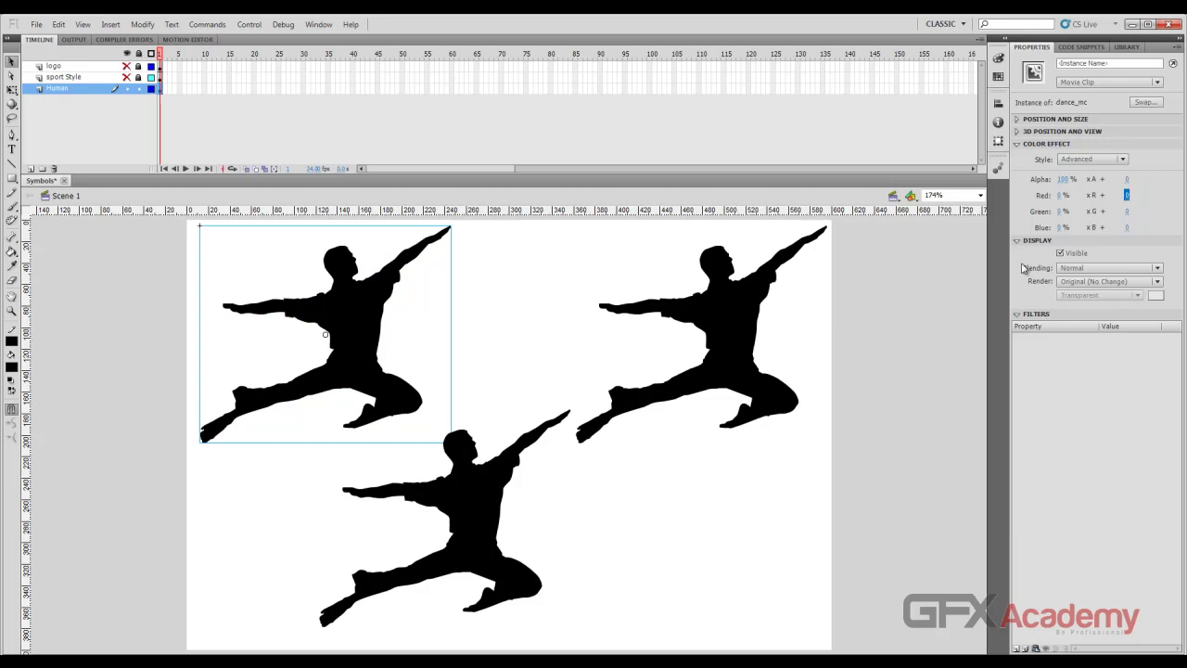
# Step: Try green and navy tints via green and blue offsets, then zero them back to black
pyautogui.moveTo(1063, 211); pyautogui.dragTo(1184, 215)
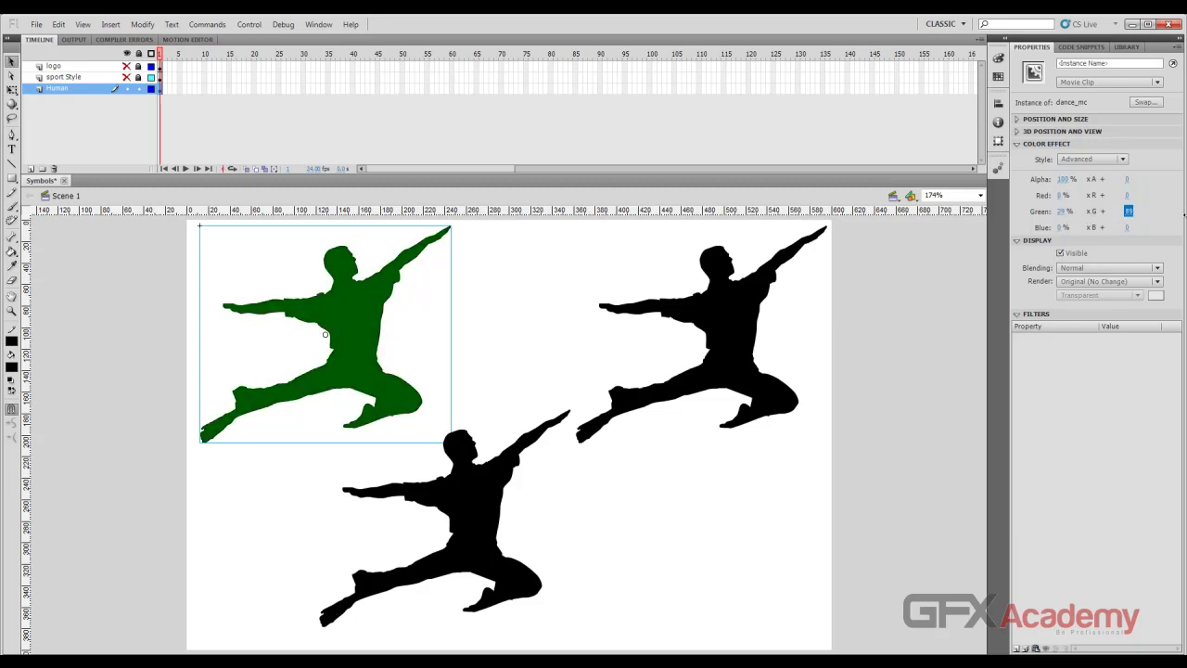
pyautogui.click(1061, 211)
pyautogui.press('Return')
pyautogui.click(1128, 211)
pyautogui.moveTo(1129, 213); pyautogui.dragTo(1144, 214)
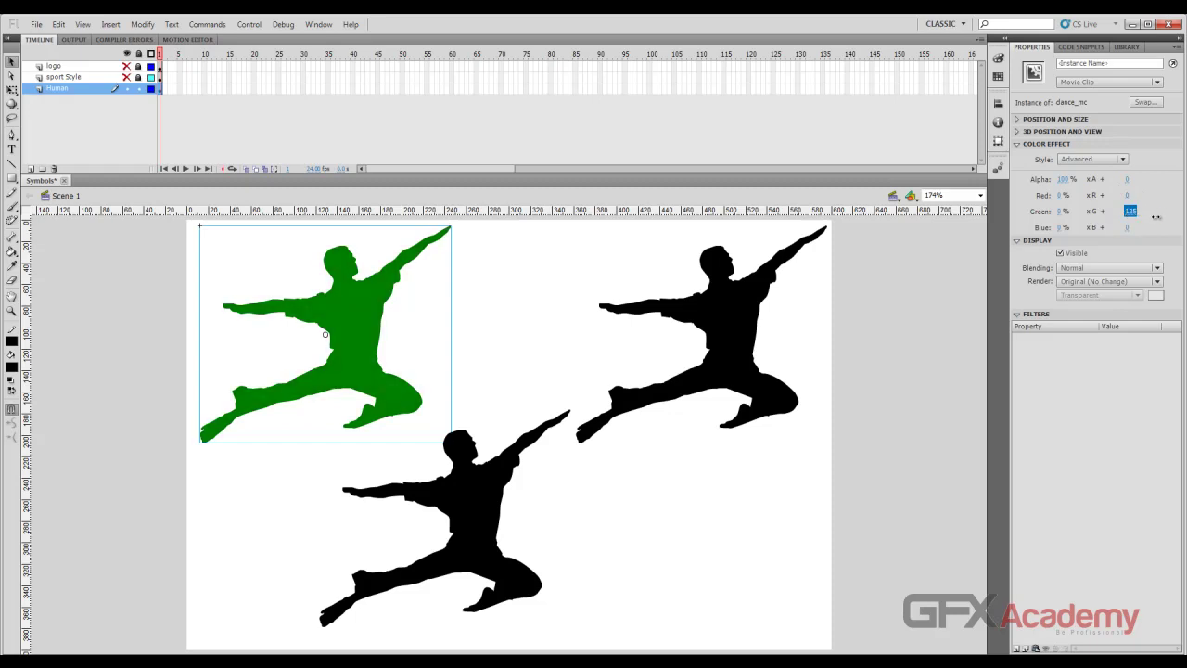
pyautogui.moveTo(1132, 212)
pyautogui.mouseDown()
pyautogui.moveTo(1160, 211)
pyautogui.moveTo(1135, 228)
pyautogui.moveTo(1184, 228)
pyautogui.moveTo(1157, 229)
pyautogui.mouseUp()
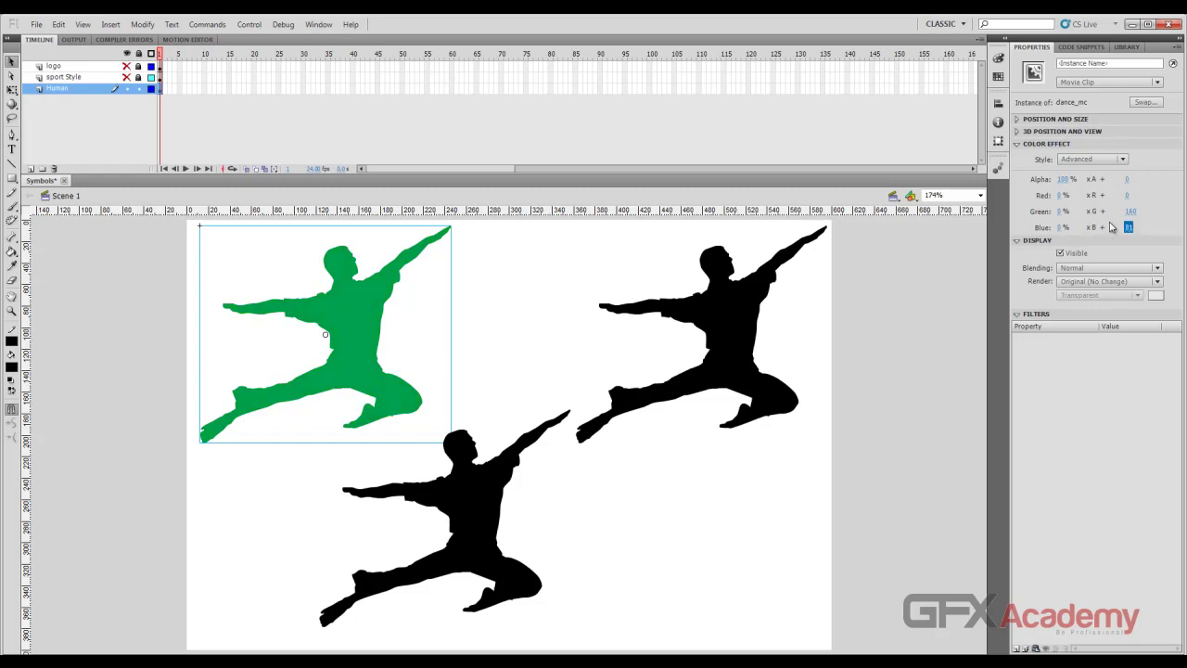
pyautogui.write('0')
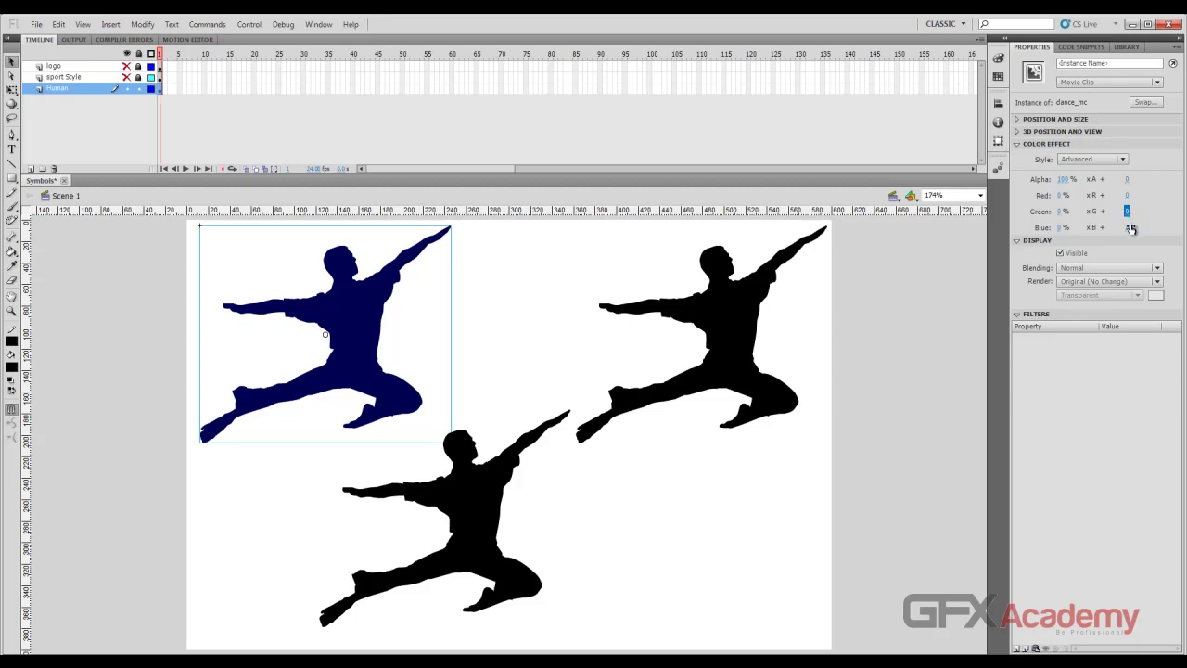
pyautogui.moveTo(1130, 228)
pyautogui.mouseDown()
pyautogui.moveTo(1117, 228)
pyautogui.moveTo(1137, 242)
pyautogui.moveTo(1135, 230)
pyautogui.mouseUp()
pyautogui.write('0')
pyautogui.press('Return')
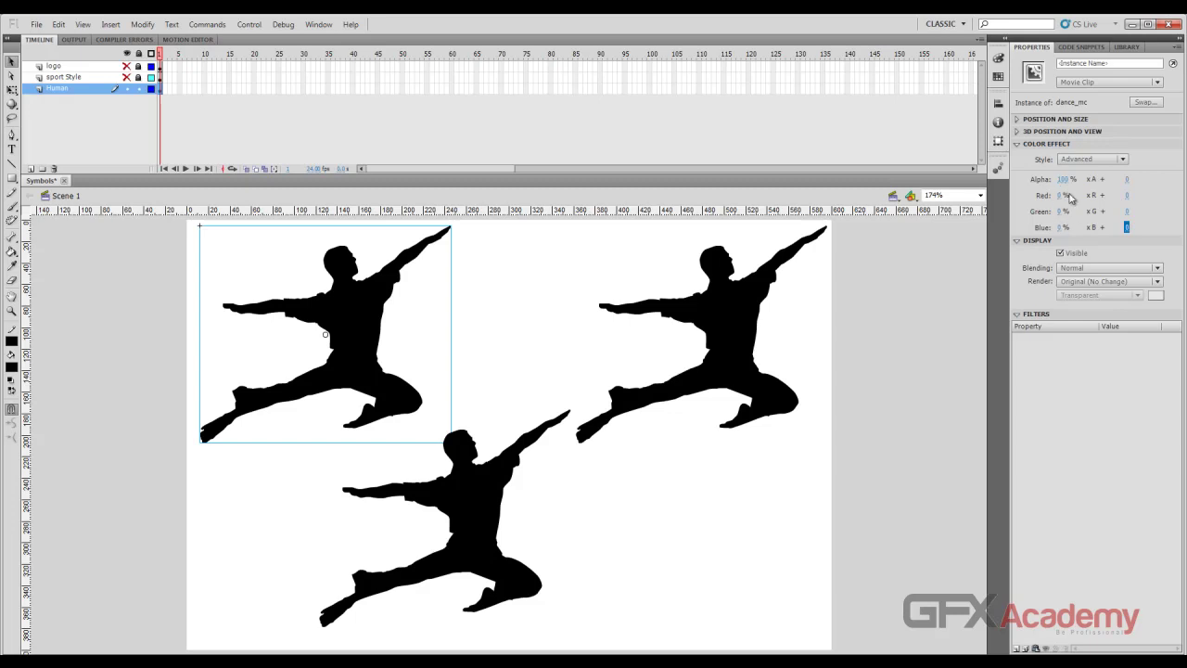
# Step: Apply the Alpha style to fade the dancer, then set Color Effect Style back to None
pyautogui.click(1124, 159)
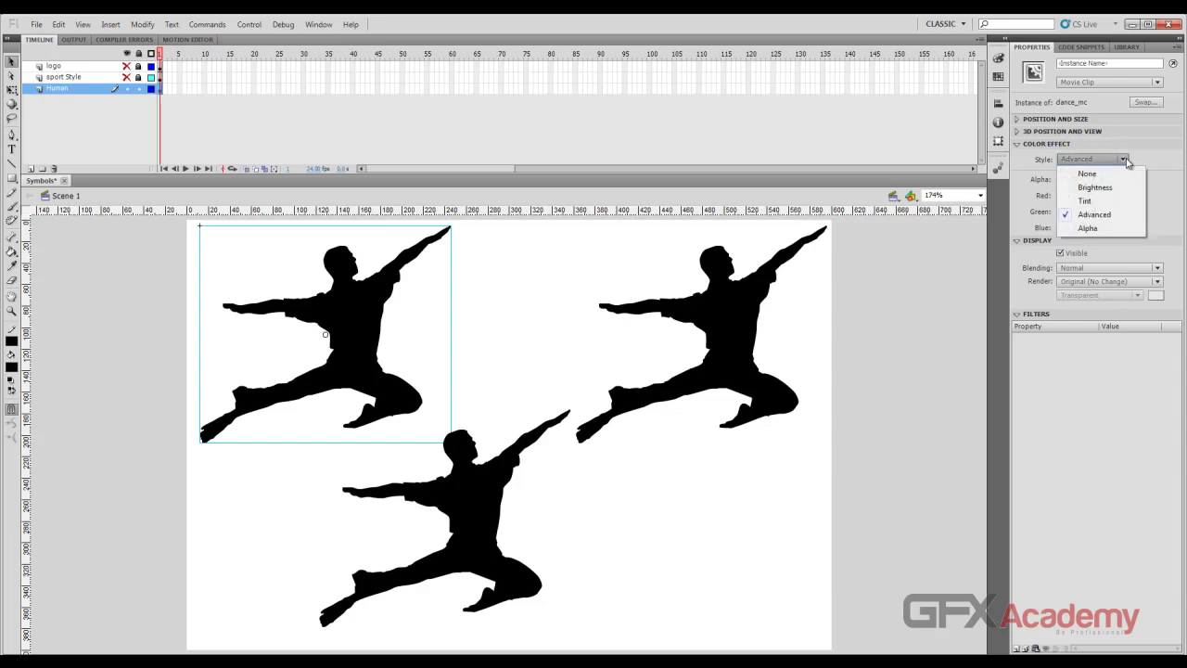
pyautogui.click(1088, 228)
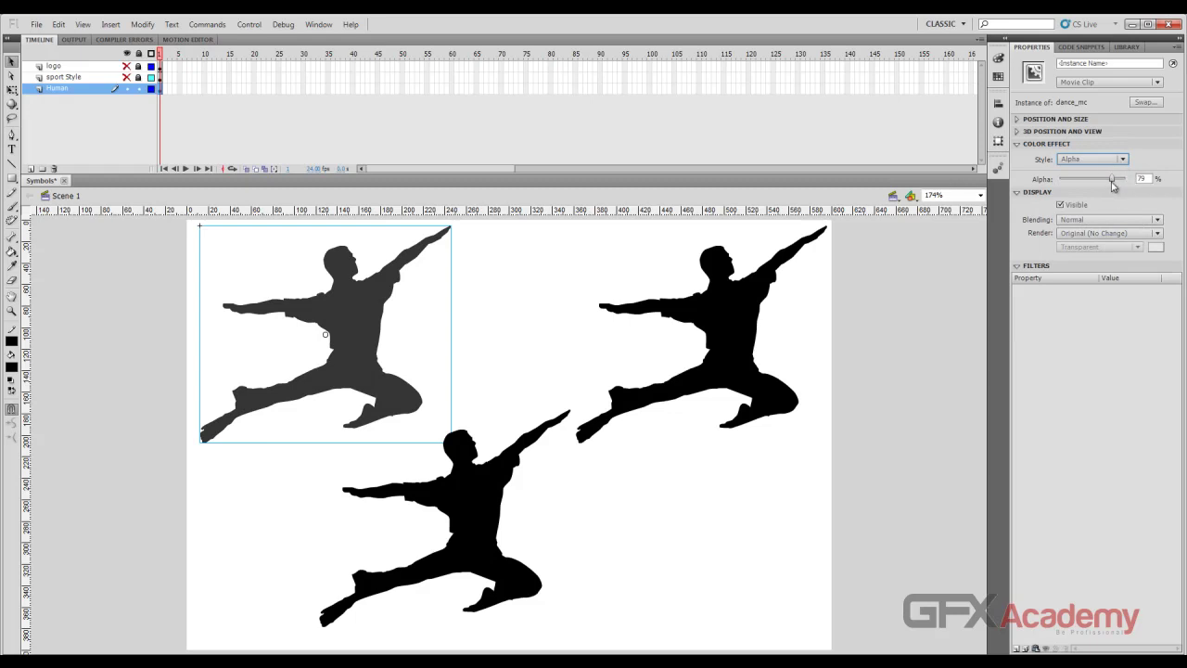
pyautogui.moveTo(1114, 181); pyautogui.dragTo(1133, 184)
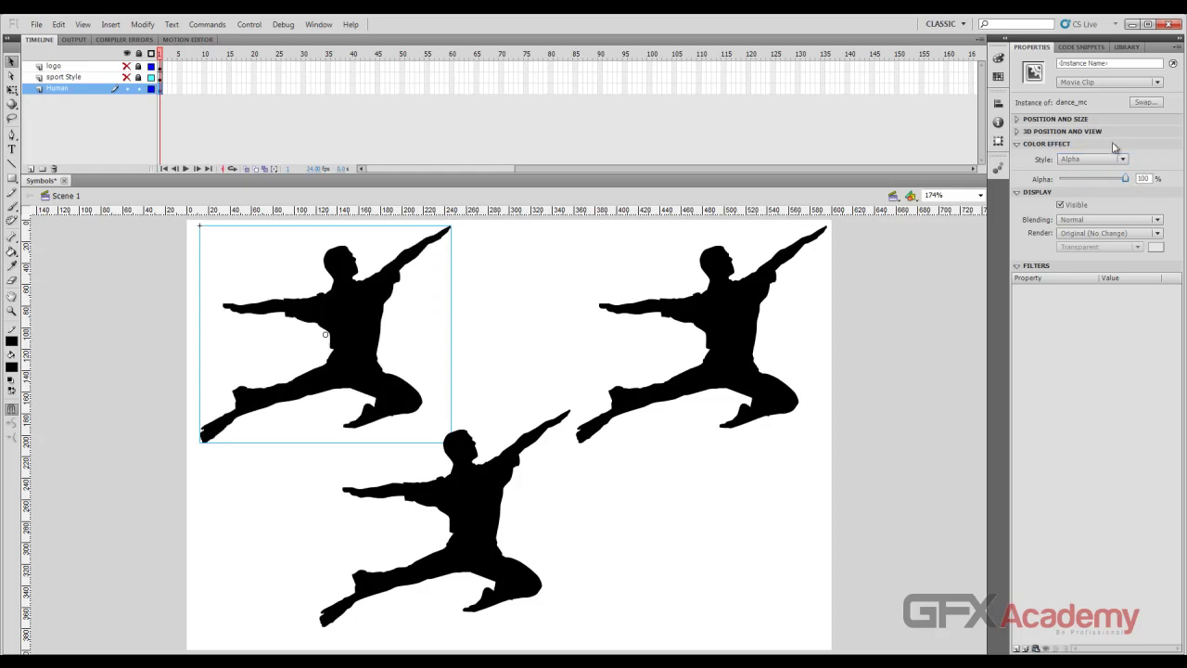
pyautogui.click(1118, 159)
pyautogui.click(1073, 169)
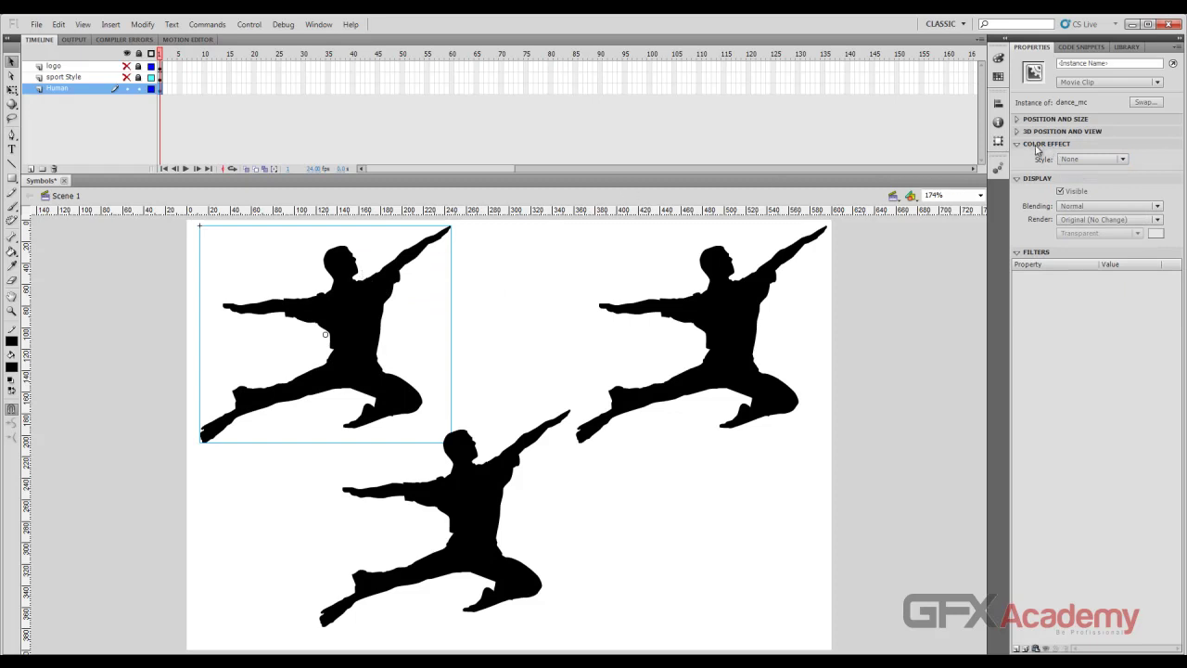
# Step: Open the bottom graphic dancer for in-place editing, then return to Scene 1
pyautogui.click(481, 480)
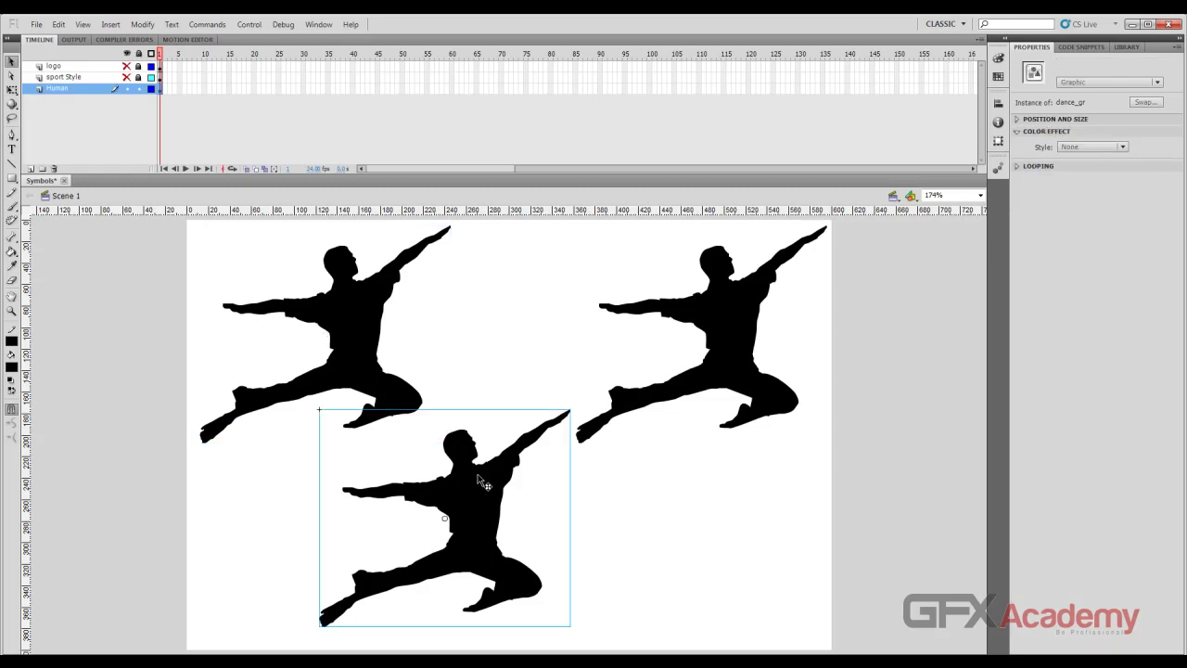
pyautogui.doubleClick(478, 481)
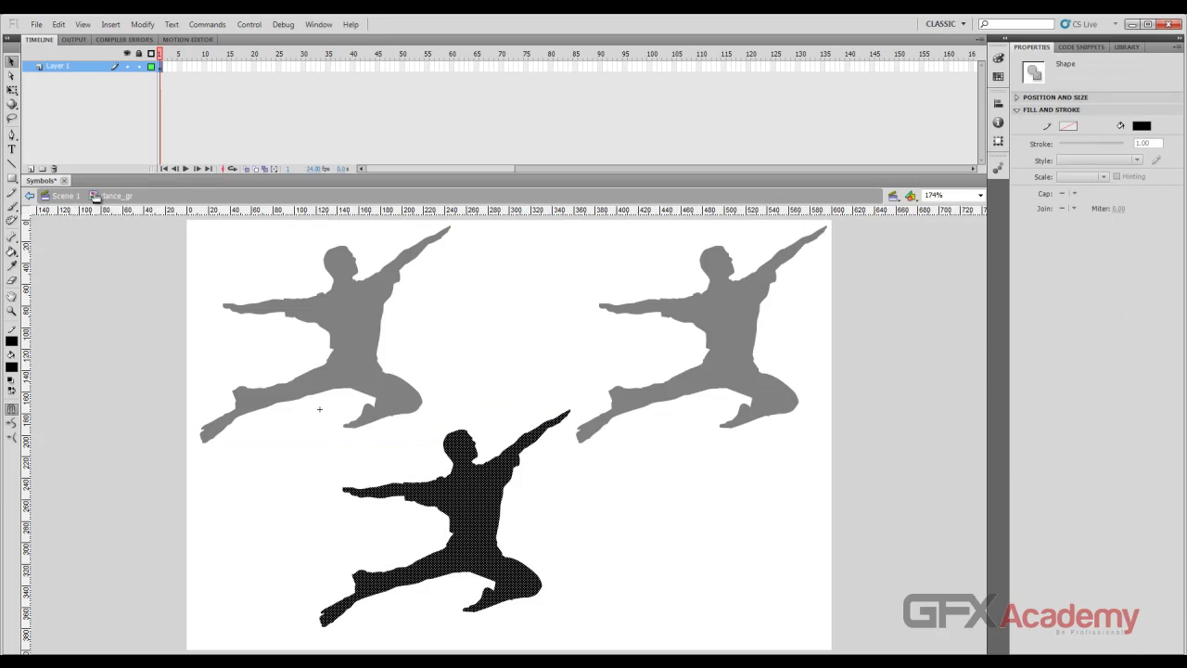
pyautogui.click(64, 196)
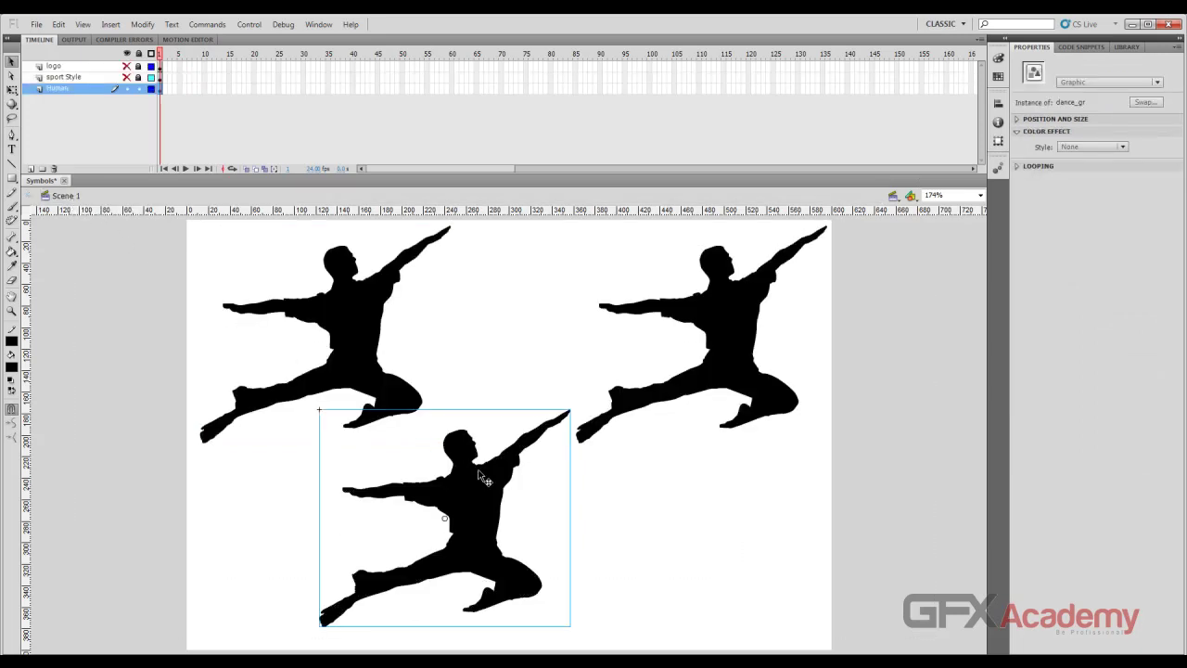
# Step: Compare Position and Size and 3D Position panels of the movie clip and graphic dancers
pyautogui.click(1077, 124)
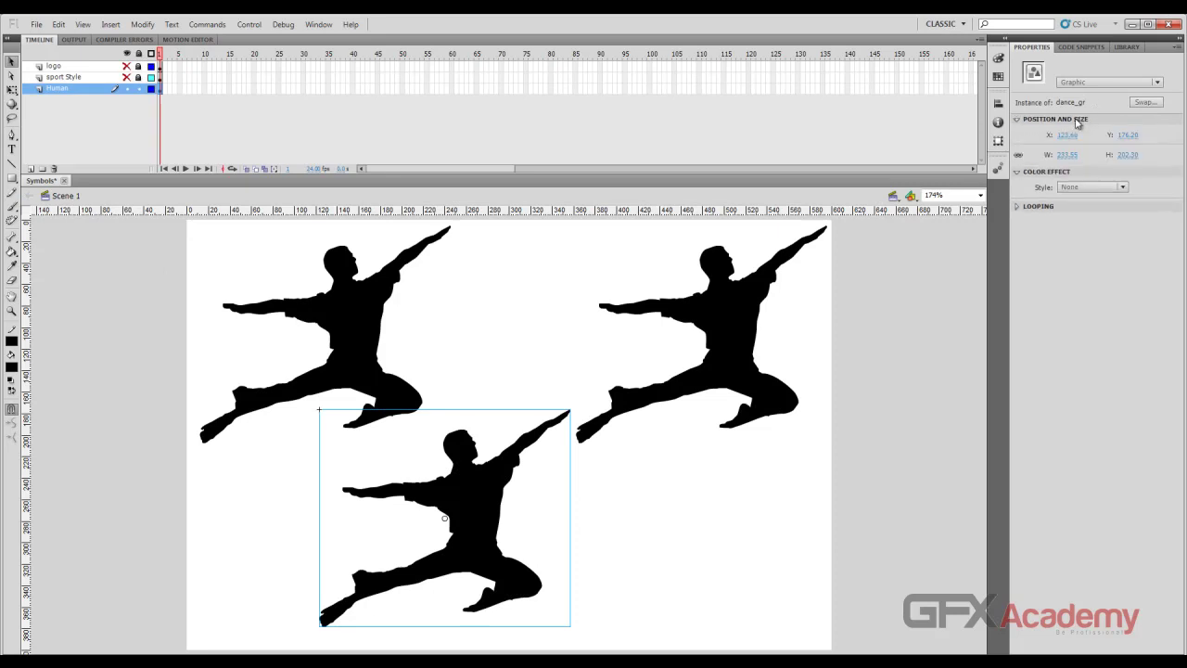
pyautogui.click(1077, 123)
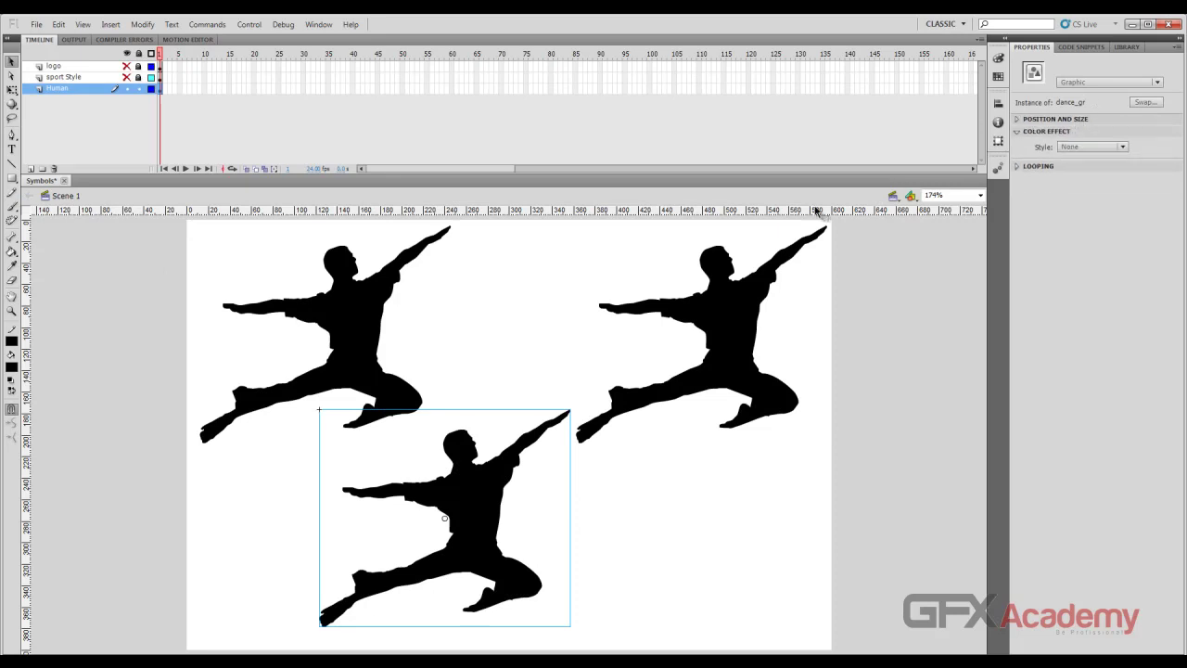
pyautogui.click(360, 293)
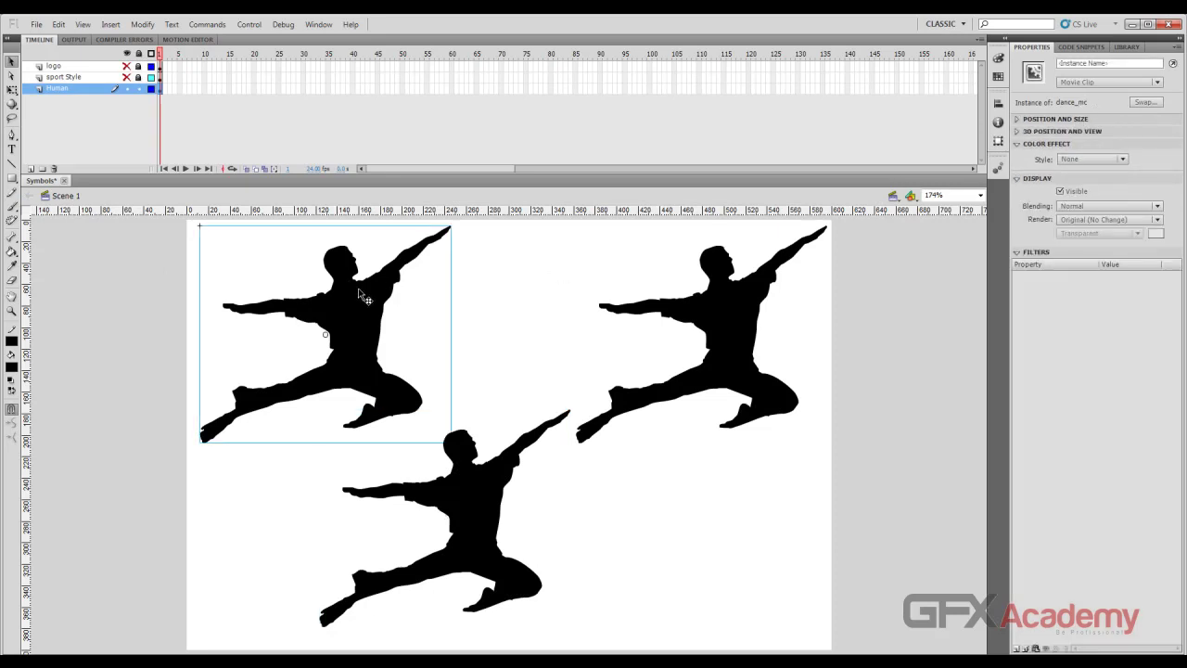
pyautogui.click(1018, 119)
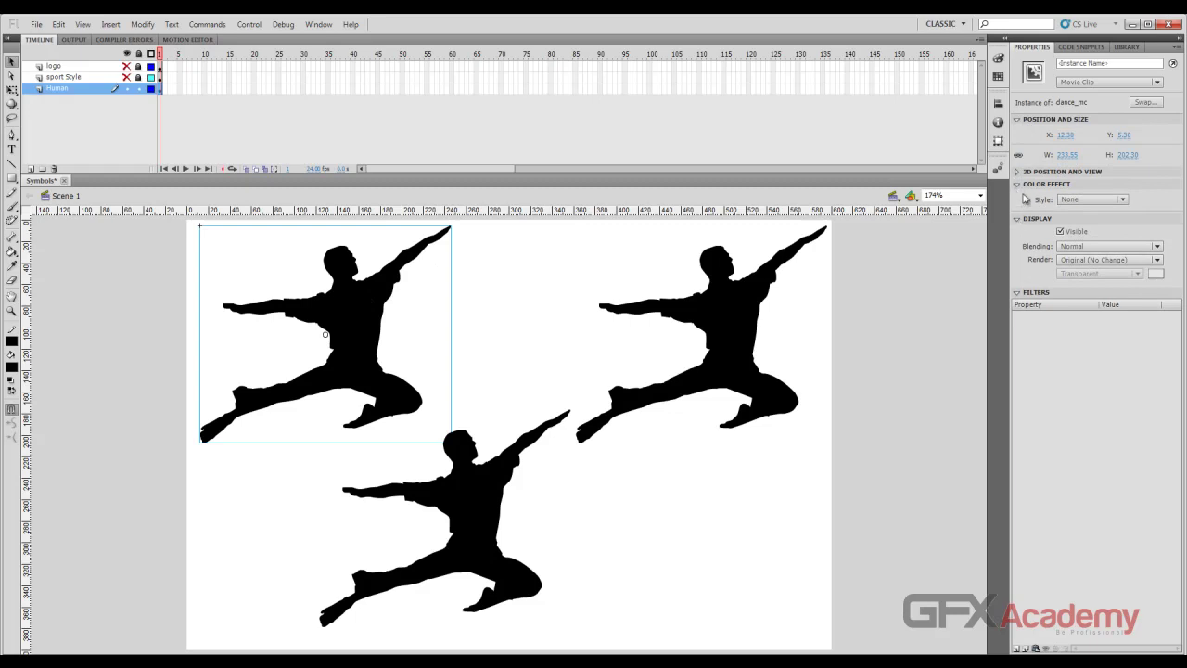
pyautogui.click(1017, 173)
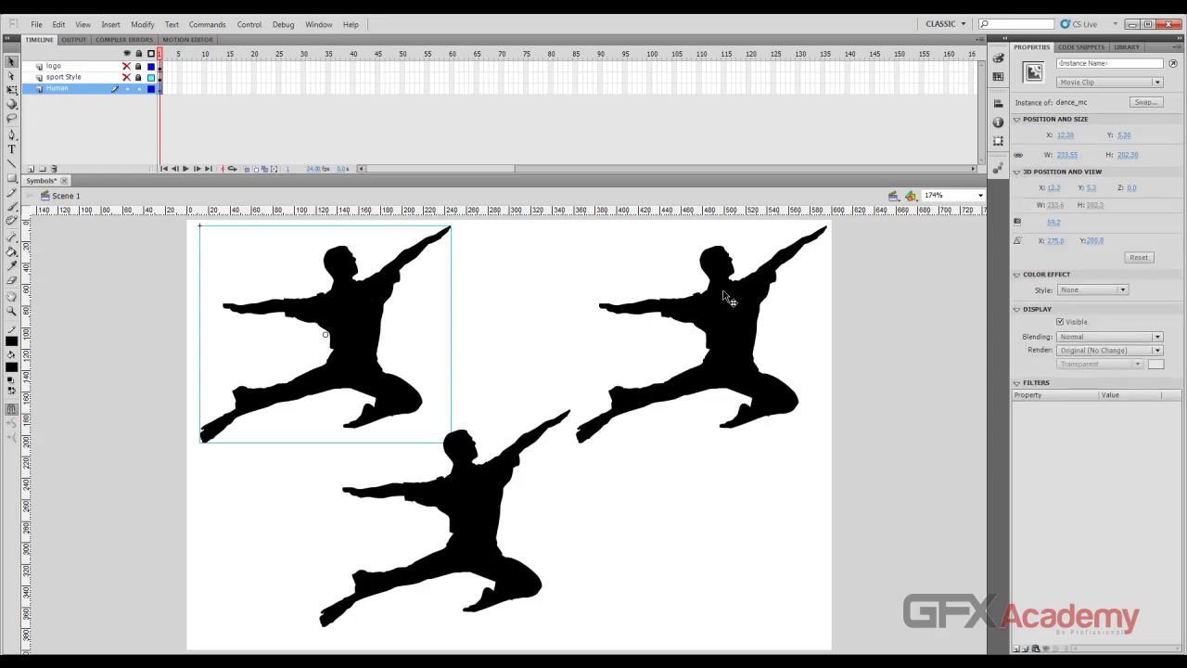
pyautogui.click(471, 505)
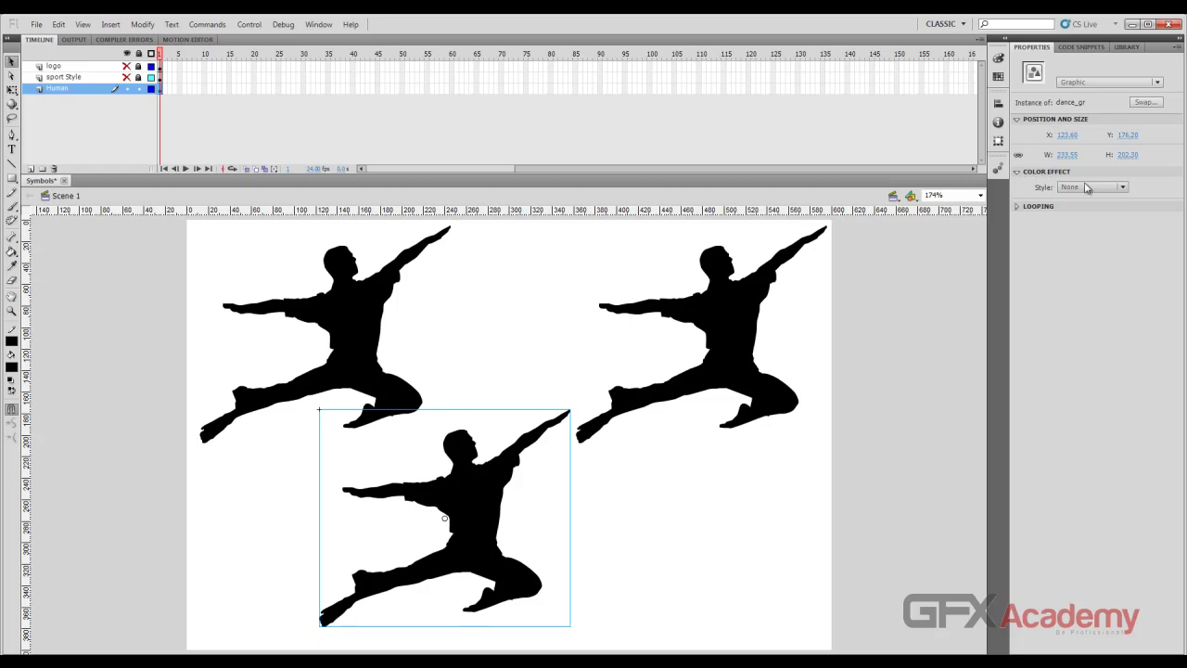
# Step: Apply Brightness at 100%, then Alpha at 50%, to the bottom dancer
pyautogui.click(1118, 187)
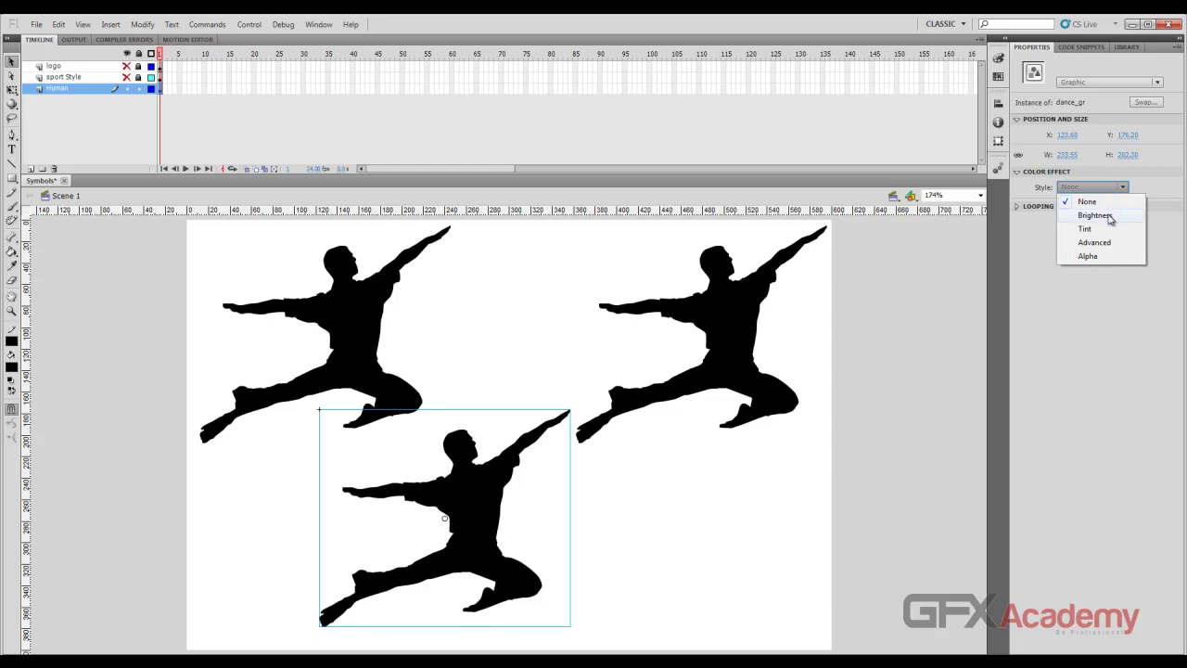
pyautogui.click(1110, 215)
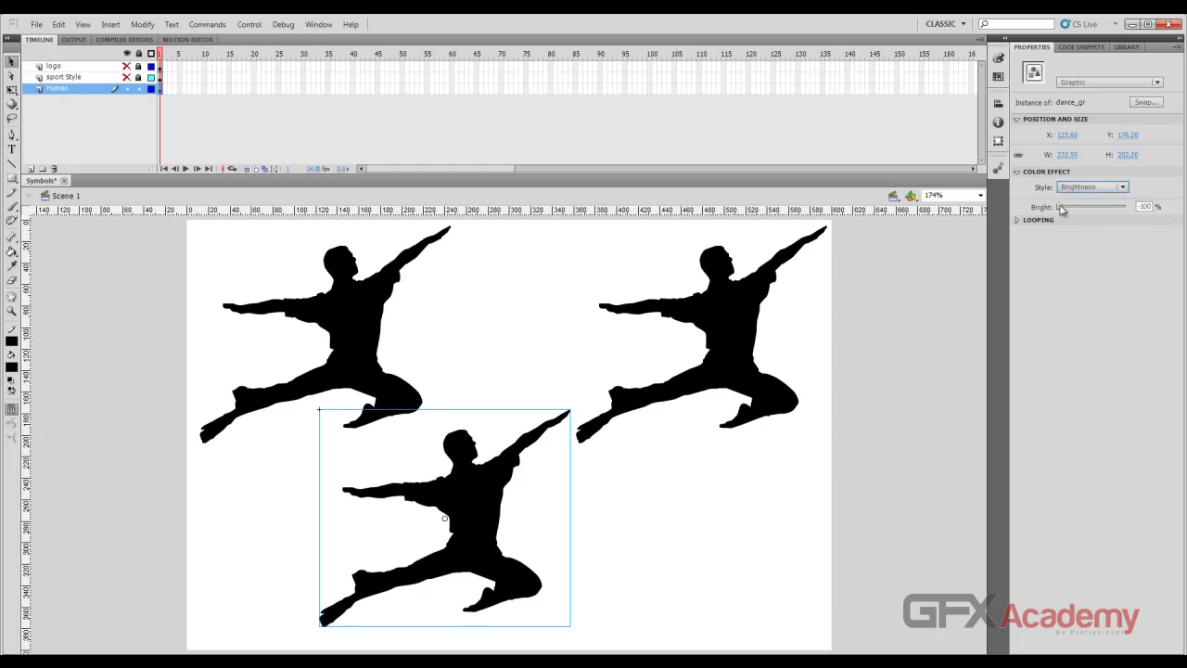
pyautogui.moveTo(1059, 207)
pyautogui.mouseDown()
pyautogui.moveTo(1127, 207)
pyautogui.moveTo(1057, 207)
pyautogui.mouseUp()
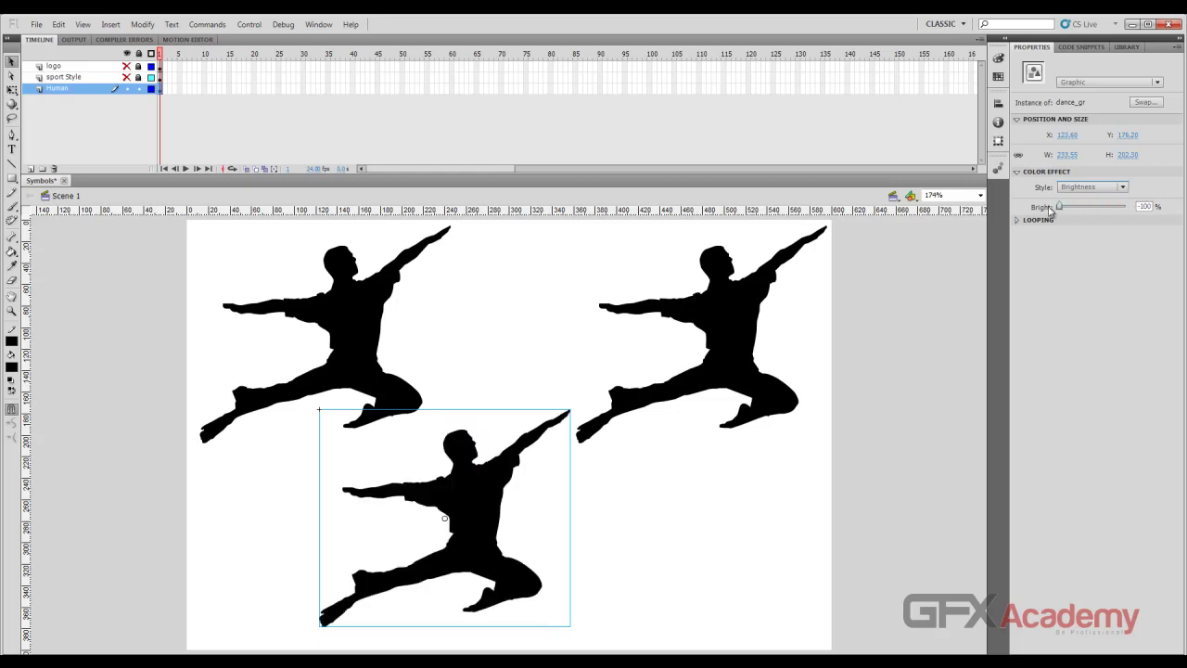
pyautogui.click(1122, 187)
pyautogui.click(1110, 257)
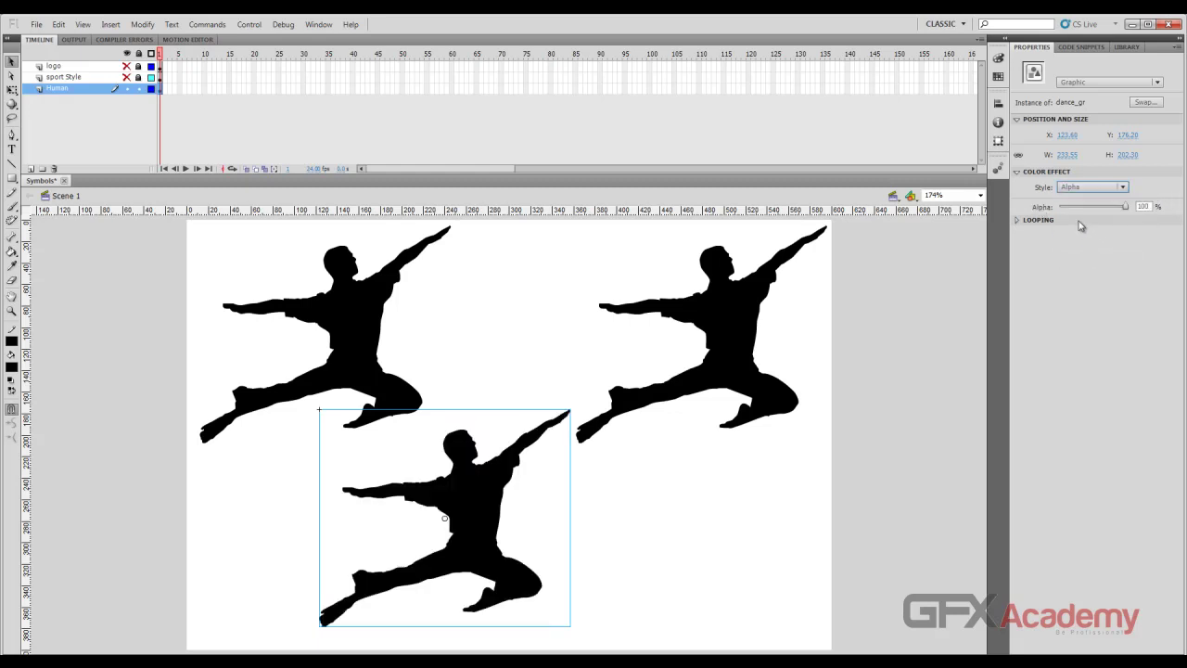
pyautogui.moveTo(1129, 206)
pyautogui.mouseDown()
pyautogui.moveTo(1089, 208)
pyautogui.moveTo(1128, 207)
pyautogui.mouseUp()
# Step: Try Tint and Advanced styles, set the style to None, and show the Looping settings
pyautogui.click(1122, 186)
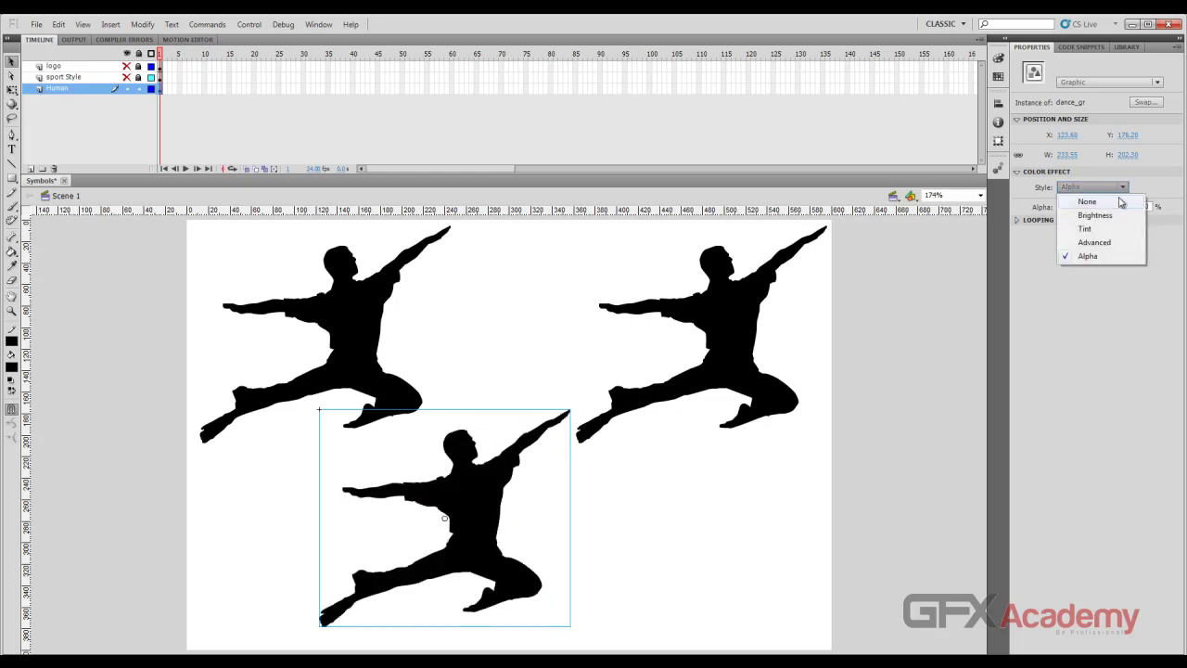
pyautogui.click(1109, 229)
pyautogui.click(1122, 186)
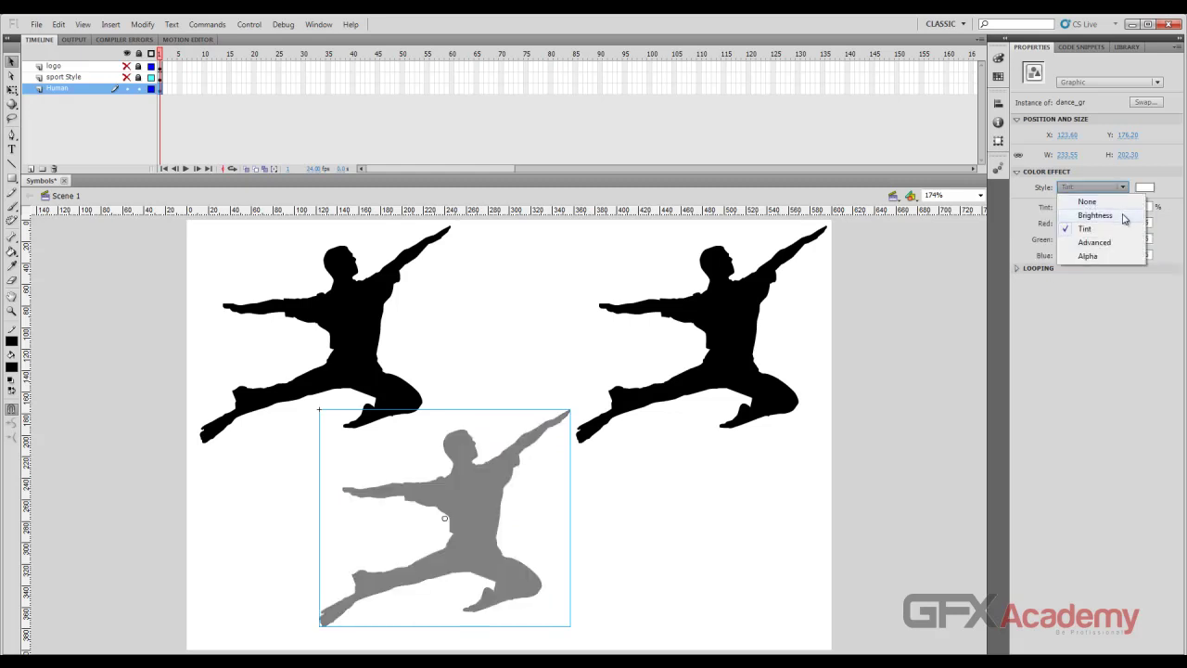
pyautogui.click(1114, 243)
pyautogui.click(1122, 186)
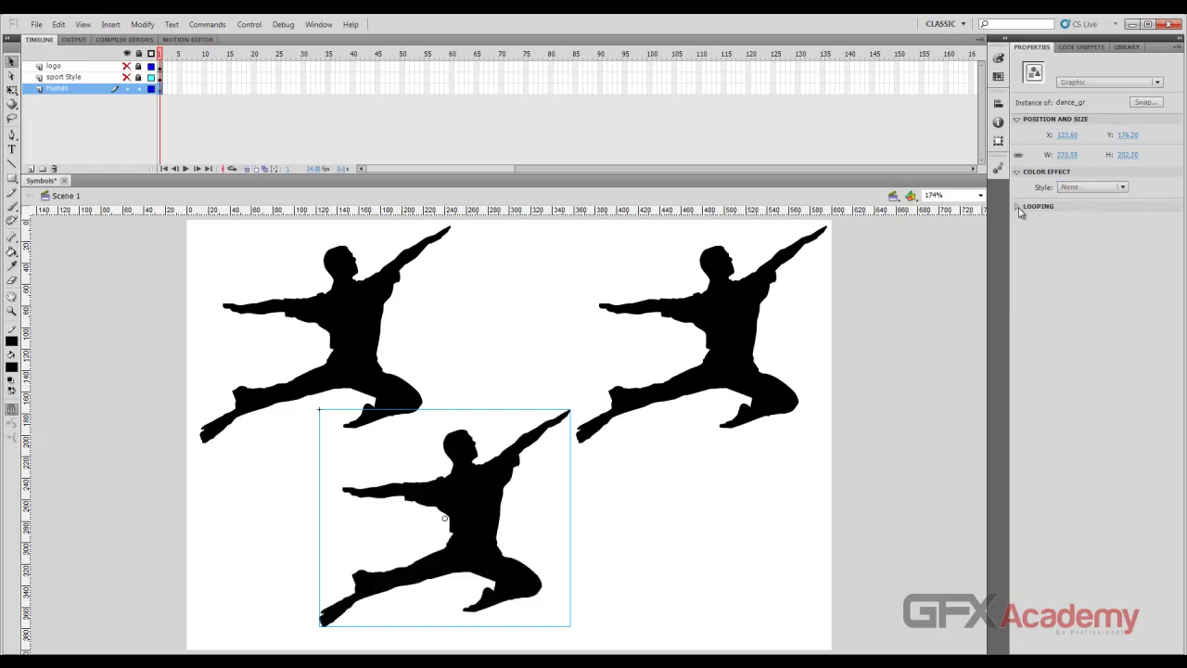
pyautogui.click(1018, 207)
pyautogui.click(1154, 223)
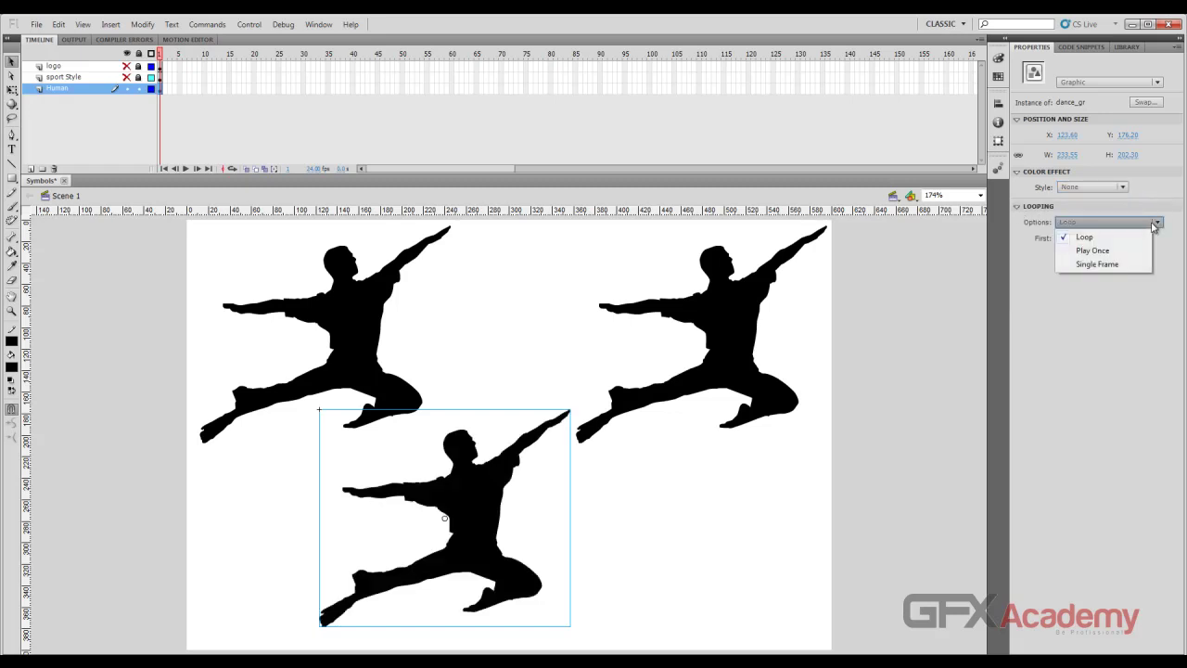
pyautogui.click(1158, 224)
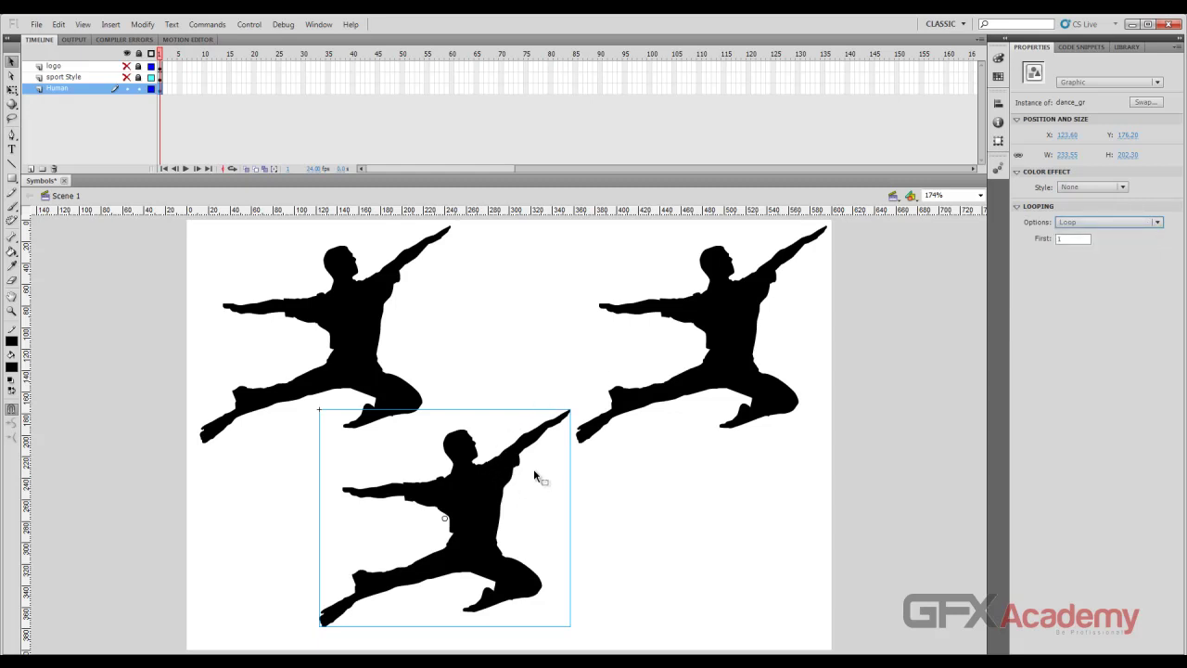
pyautogui.click(1056, 240)
pyautogui.click(1113, 222)
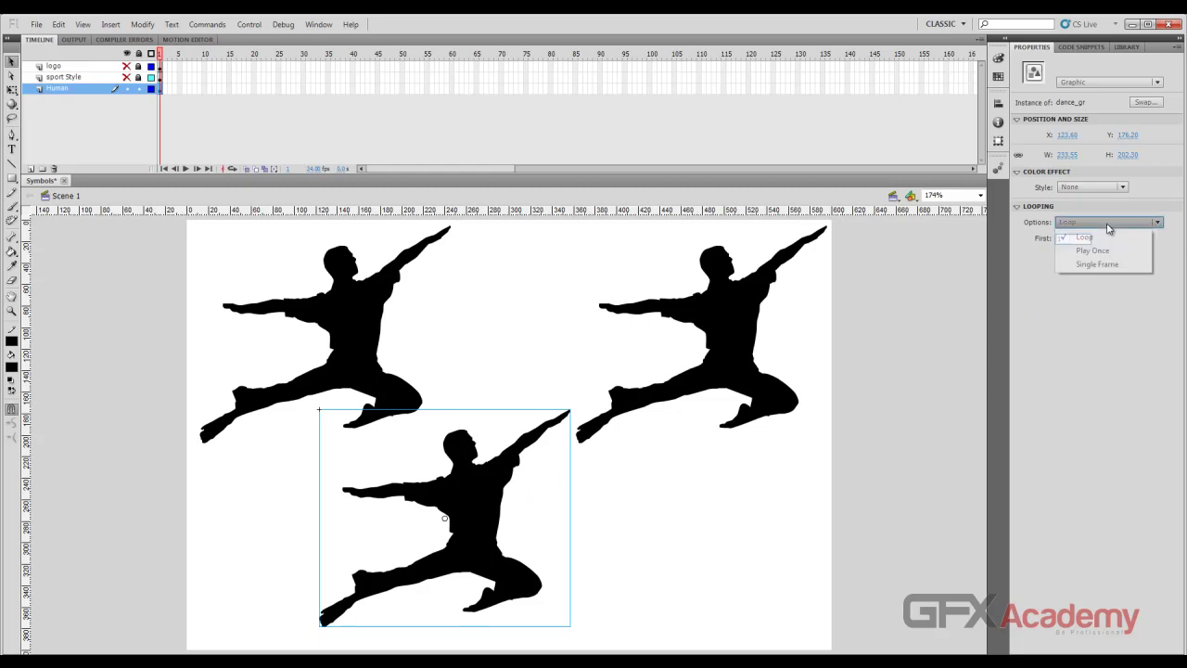
pyautogui.click(1116, 252)
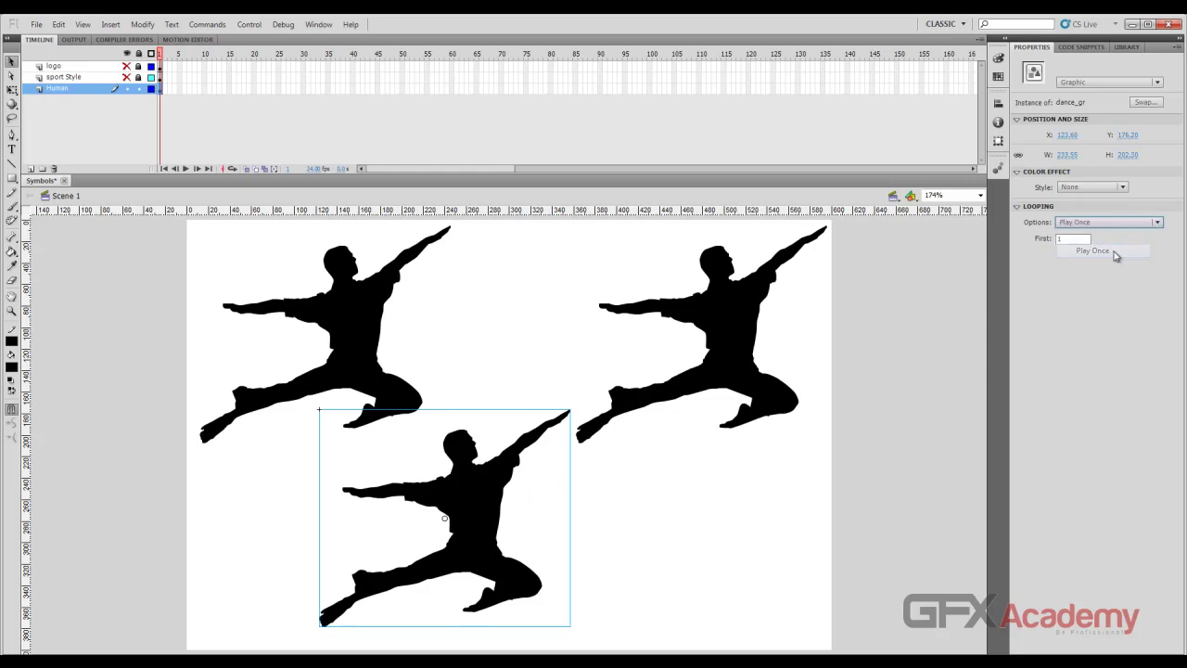
pyautogui.click(1106, 223)
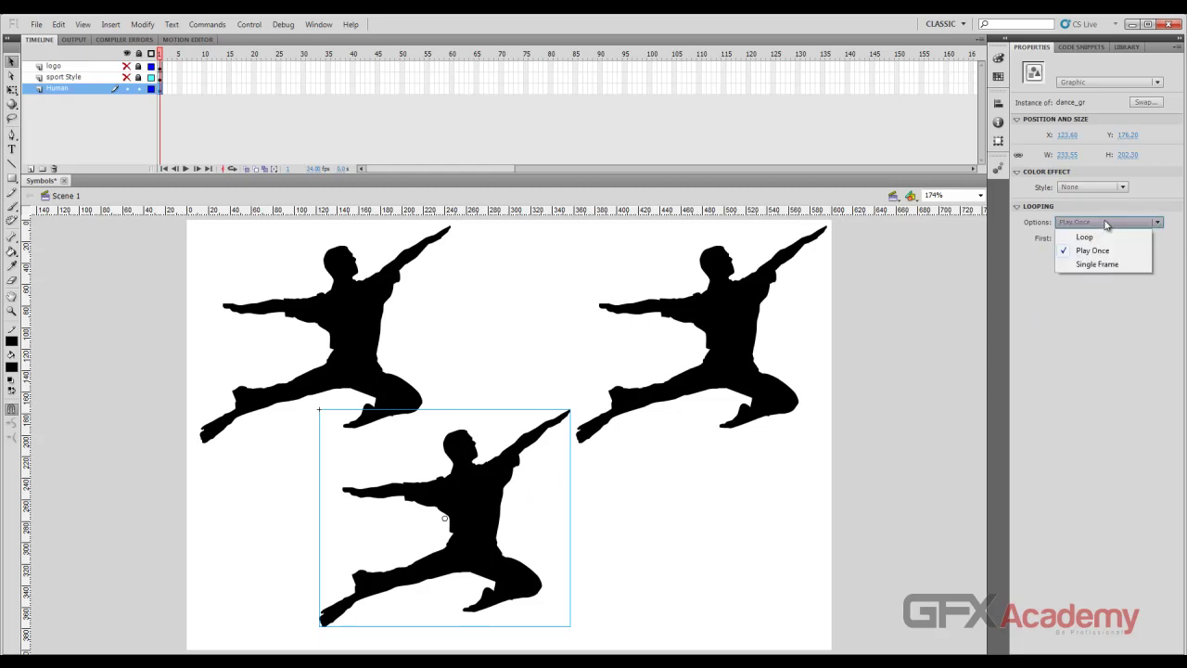
pyautogui.click(1100, 265)
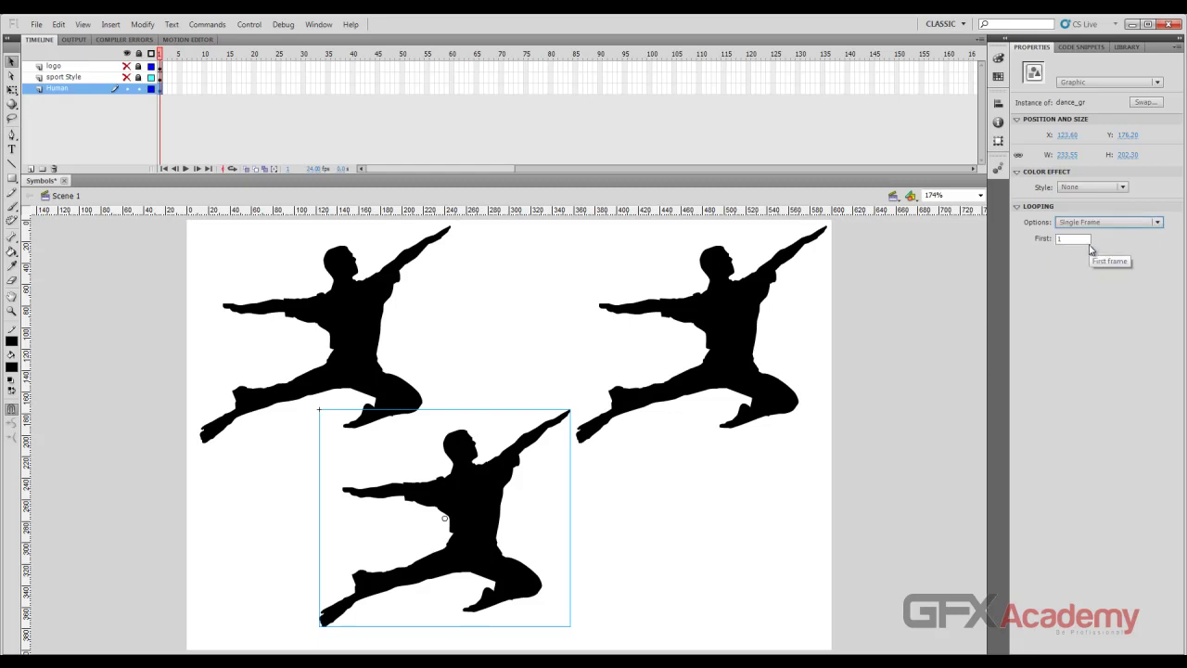
pyautogui.click(1102, 226)
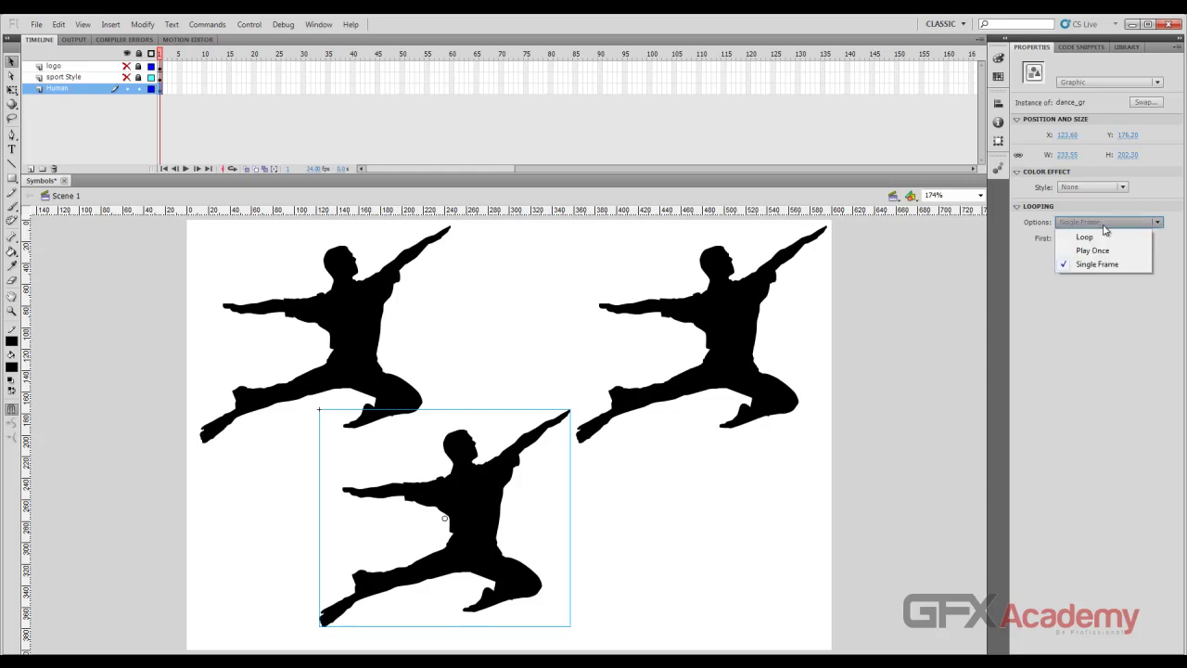
pyautogui.click(1105, 234)
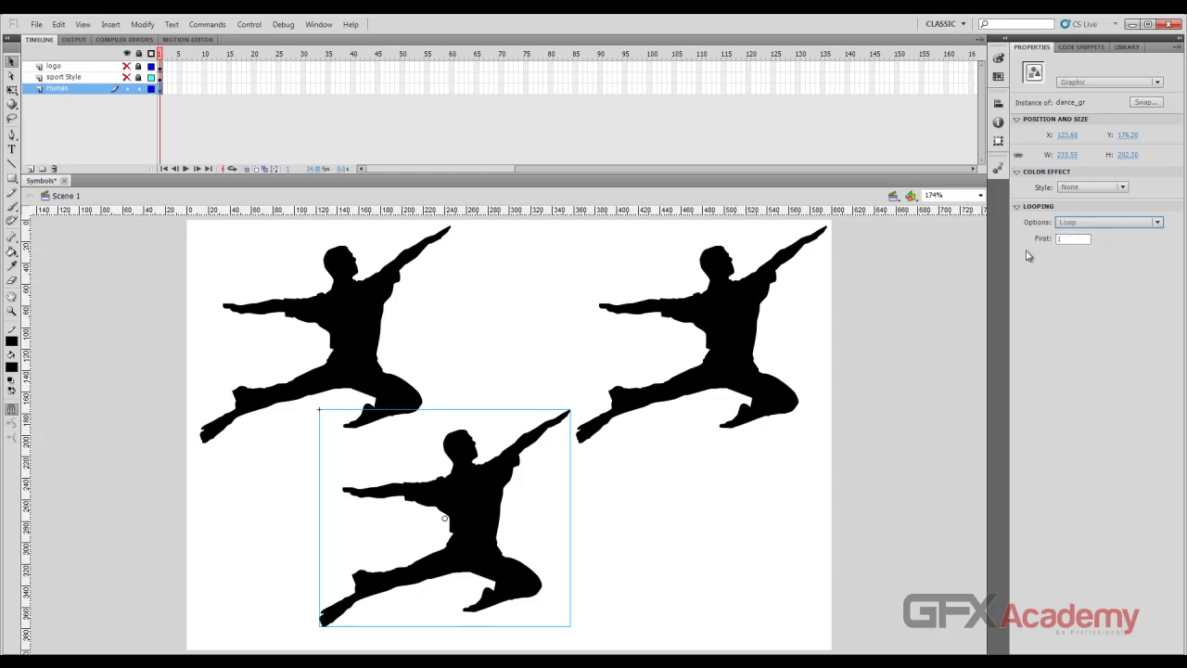
pyautogui.click(759, 342)
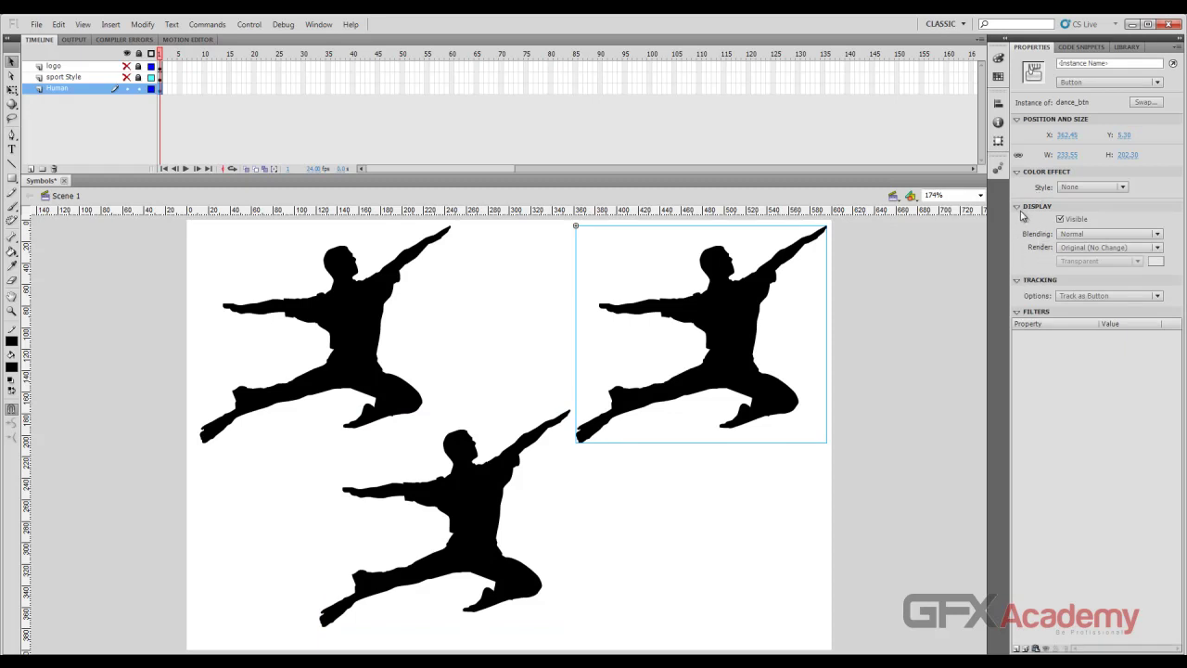
pyautogui.click(501, 475)
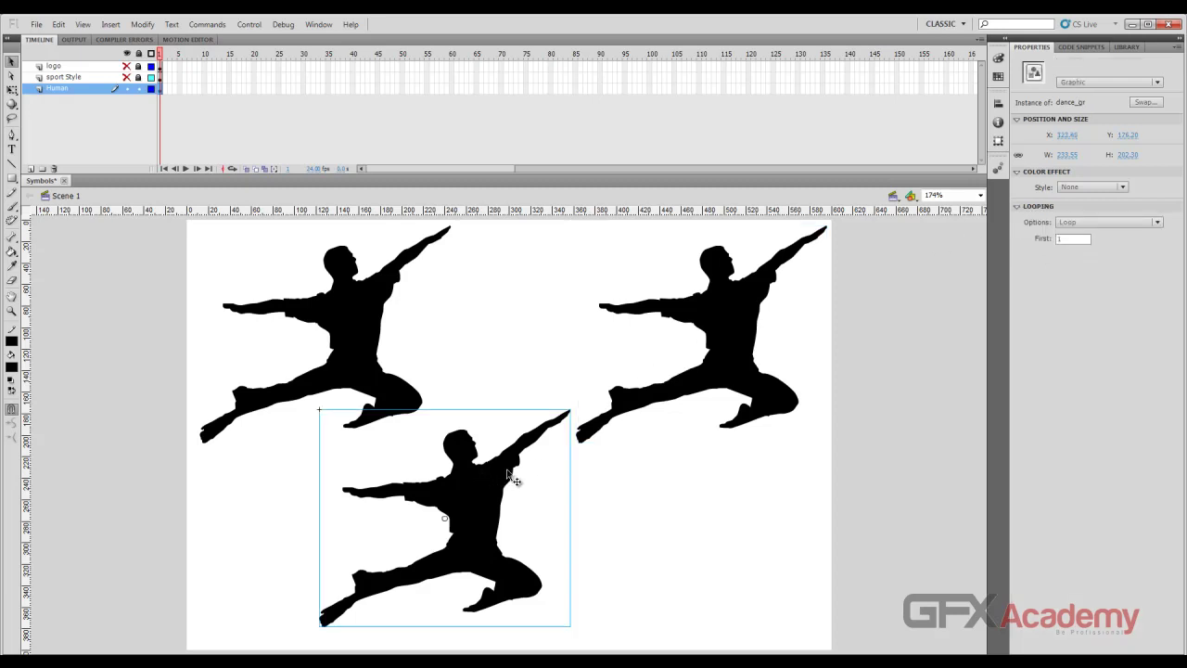
pyautogui.click(736, 345)
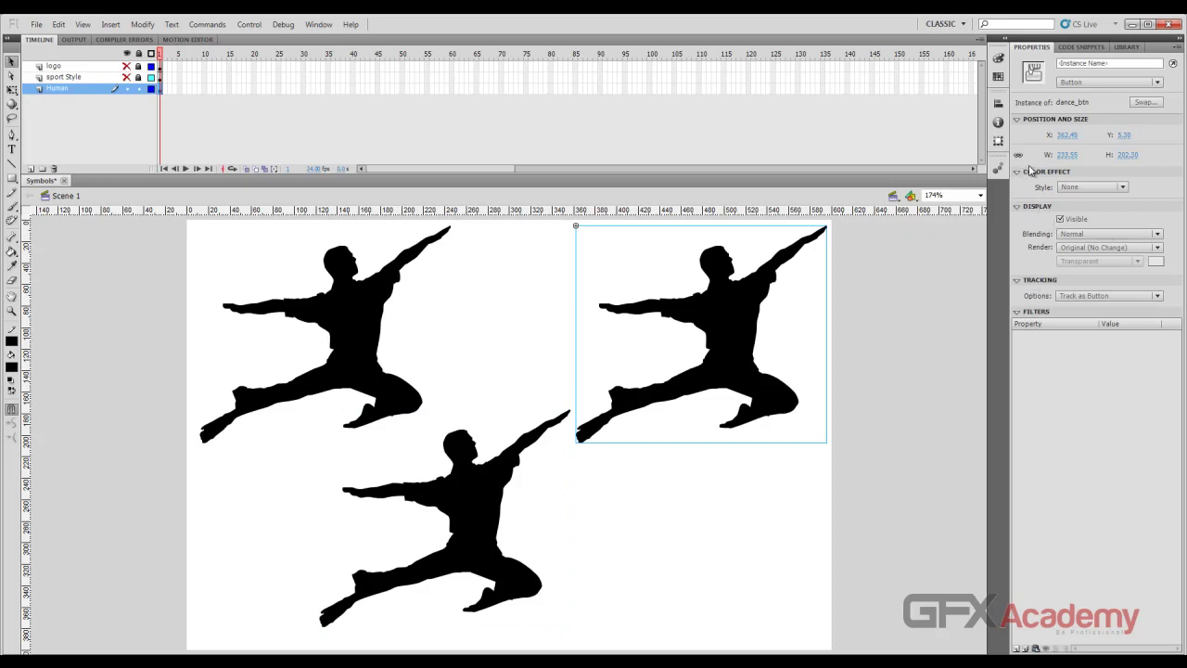
pyautogui.click(1124, 188)
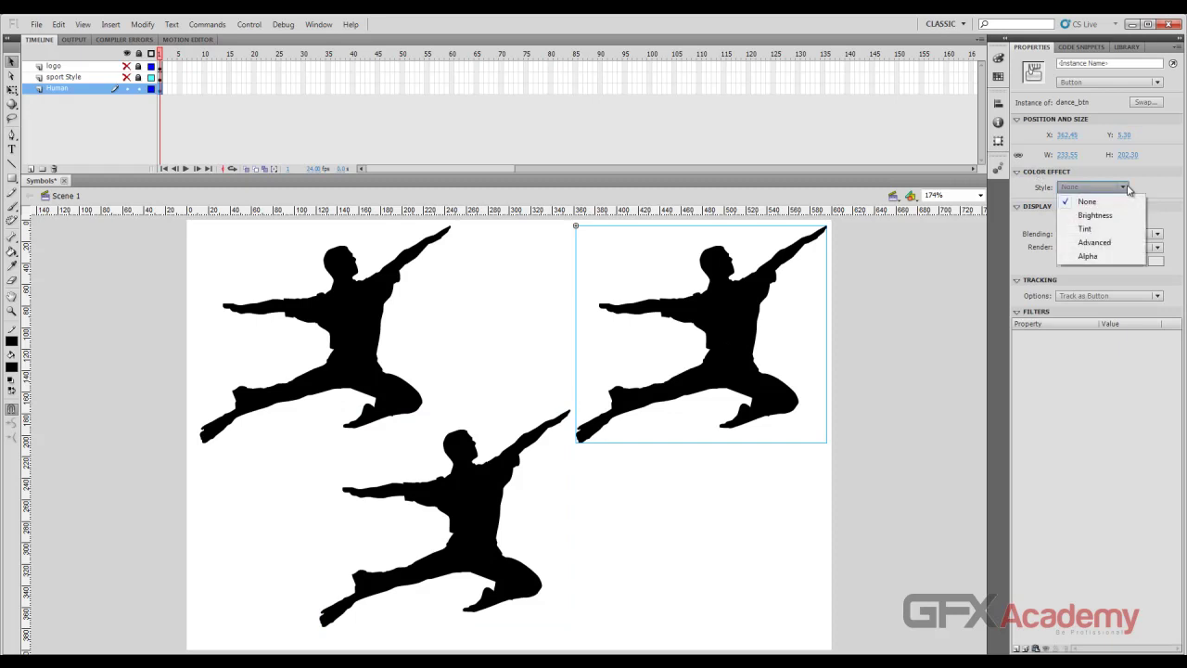
pyautogui.click(1124, 189)
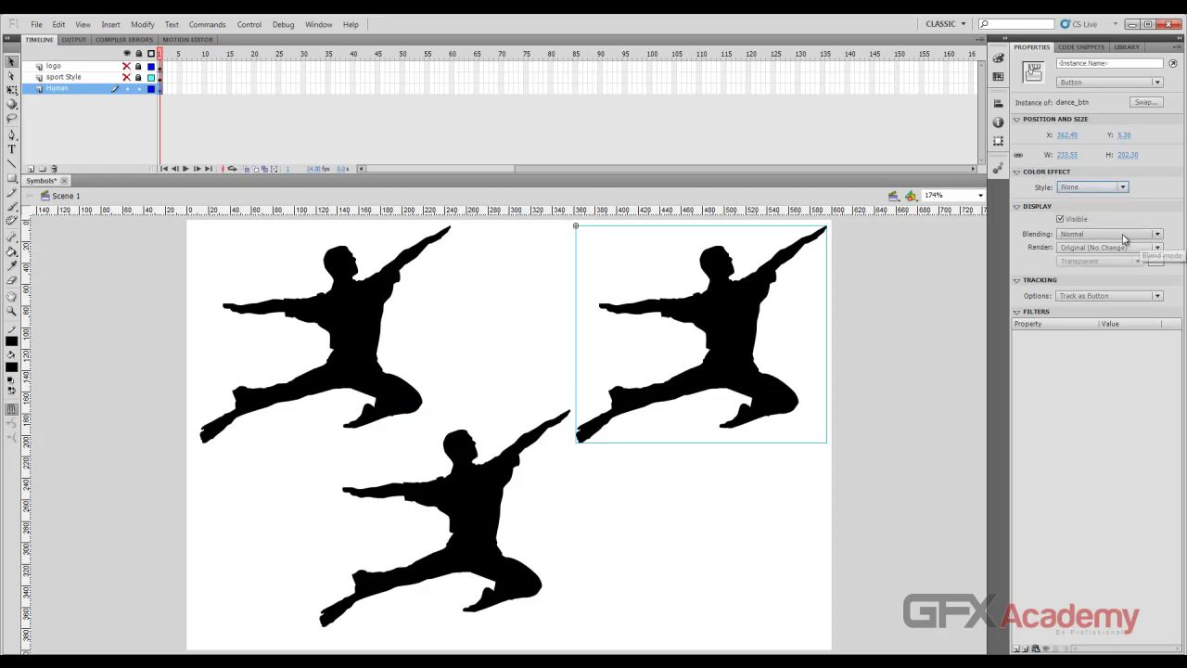
pyautogui.click(1157, 235)
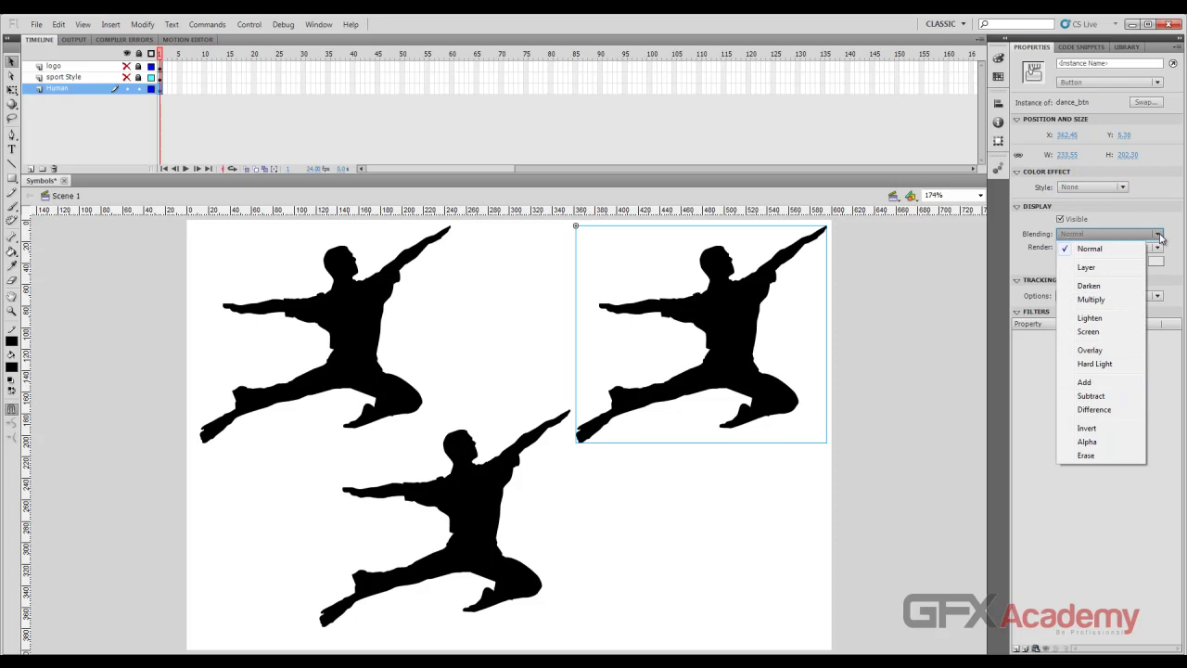
pyautogui.click(1159, 237)
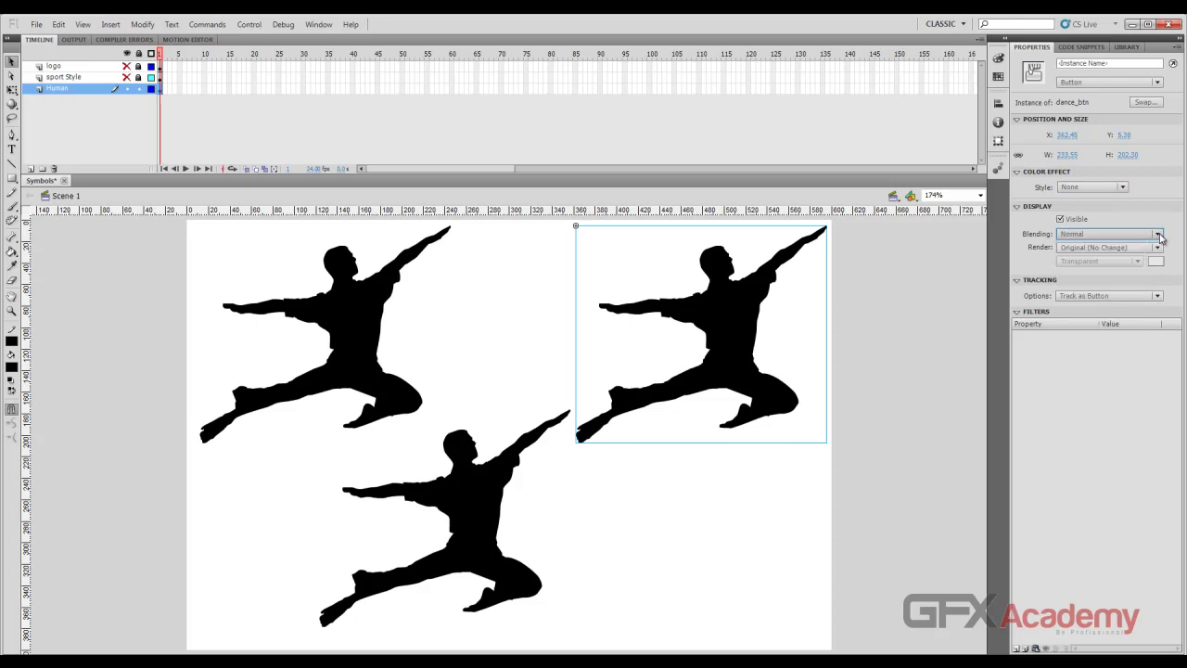
pyautogui.click(1157, 248)
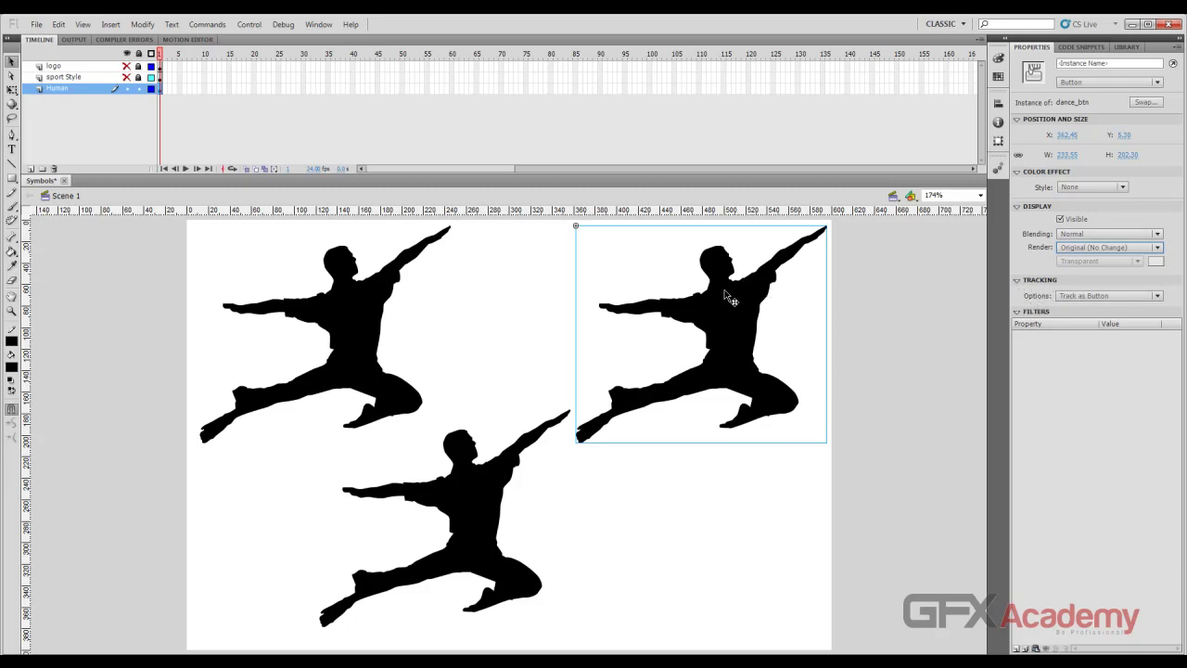
pyautogui.click(1158, 297)
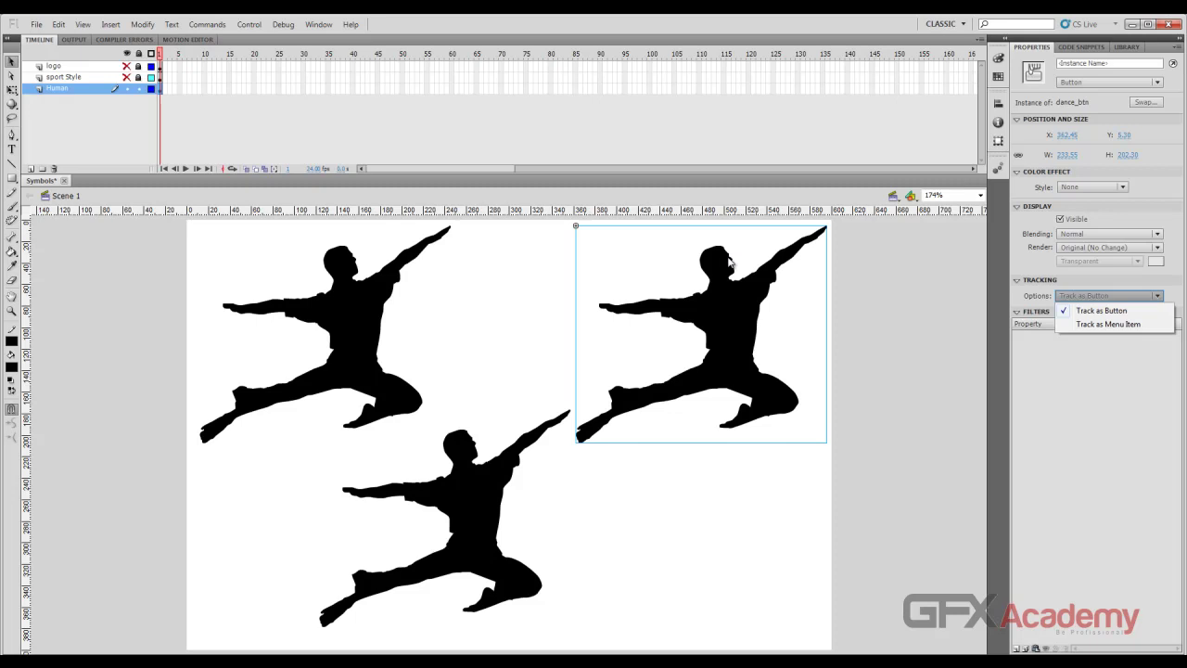
pyautogui.click(1159, 297)
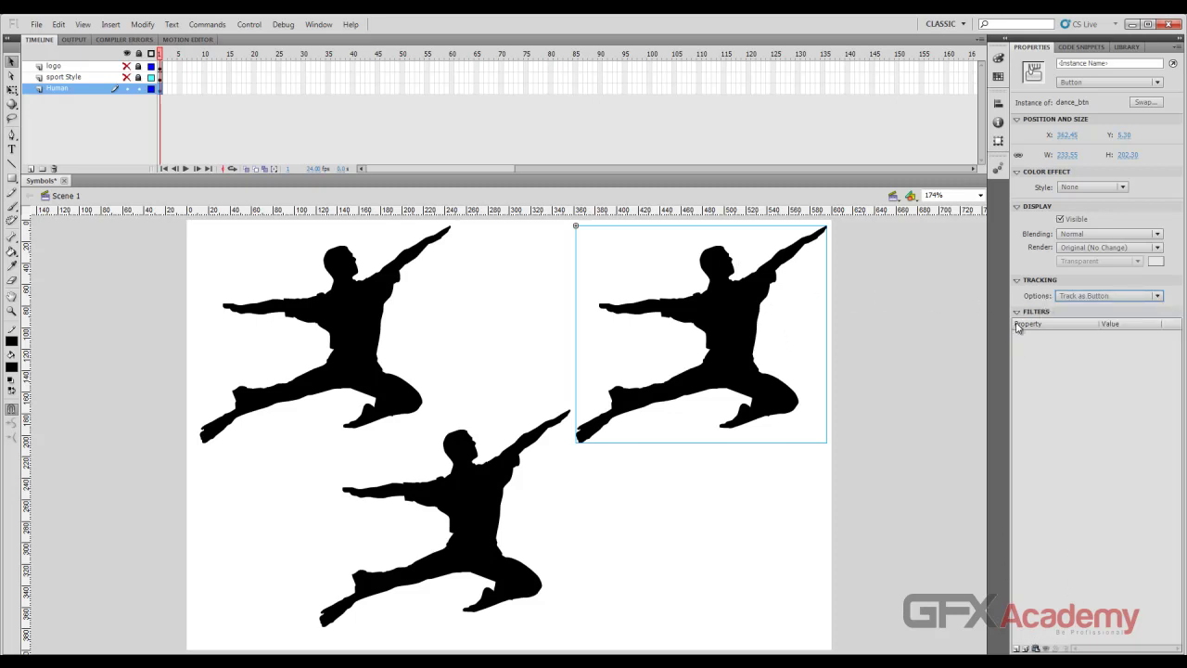
pyautogui.click(464, 459)
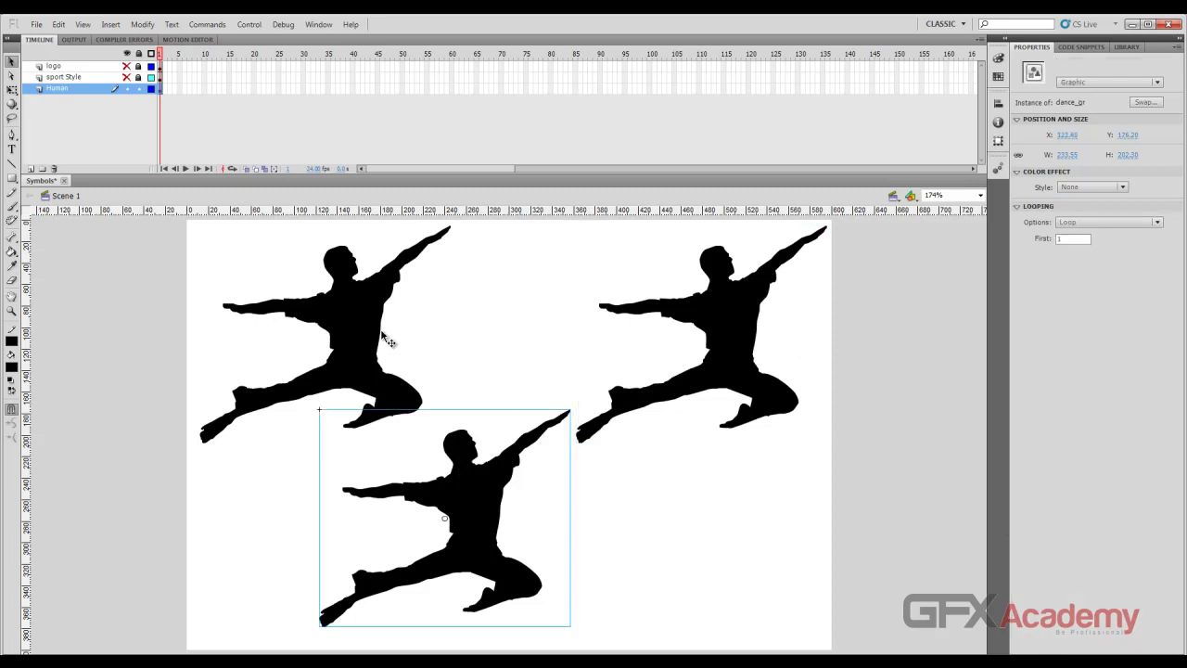
pyautogui.click(402, 353)
pyautogui.click(496, 473)
pyautogui.click(367, 321)
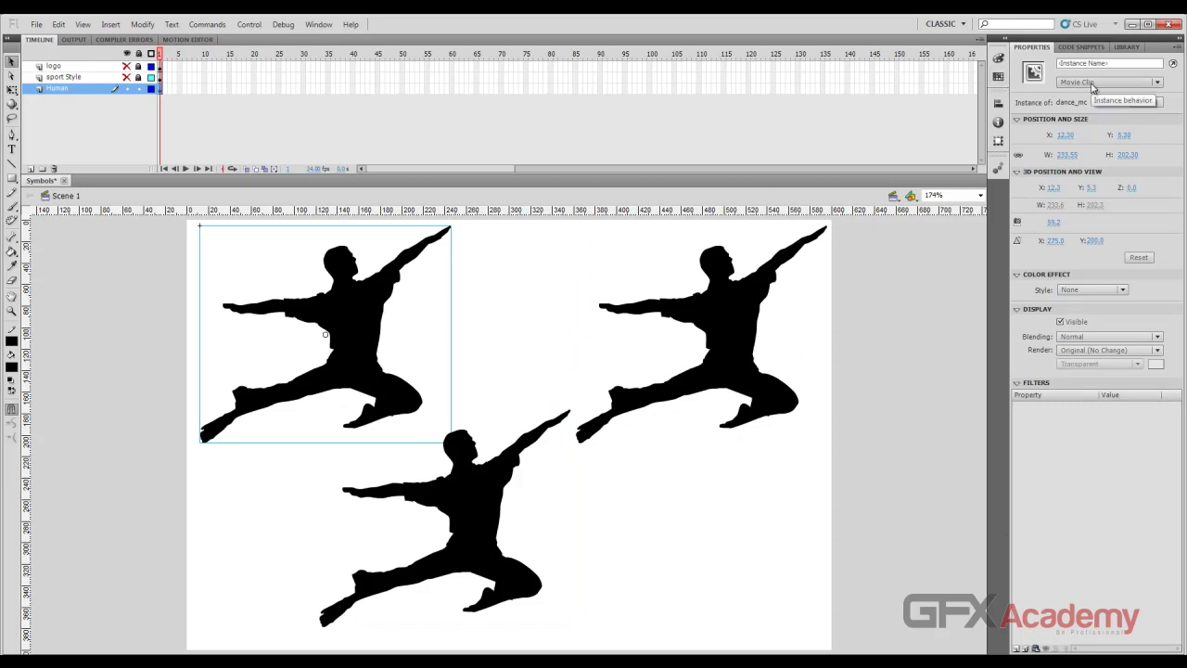
pyautogui.doubleClick(358, 300)
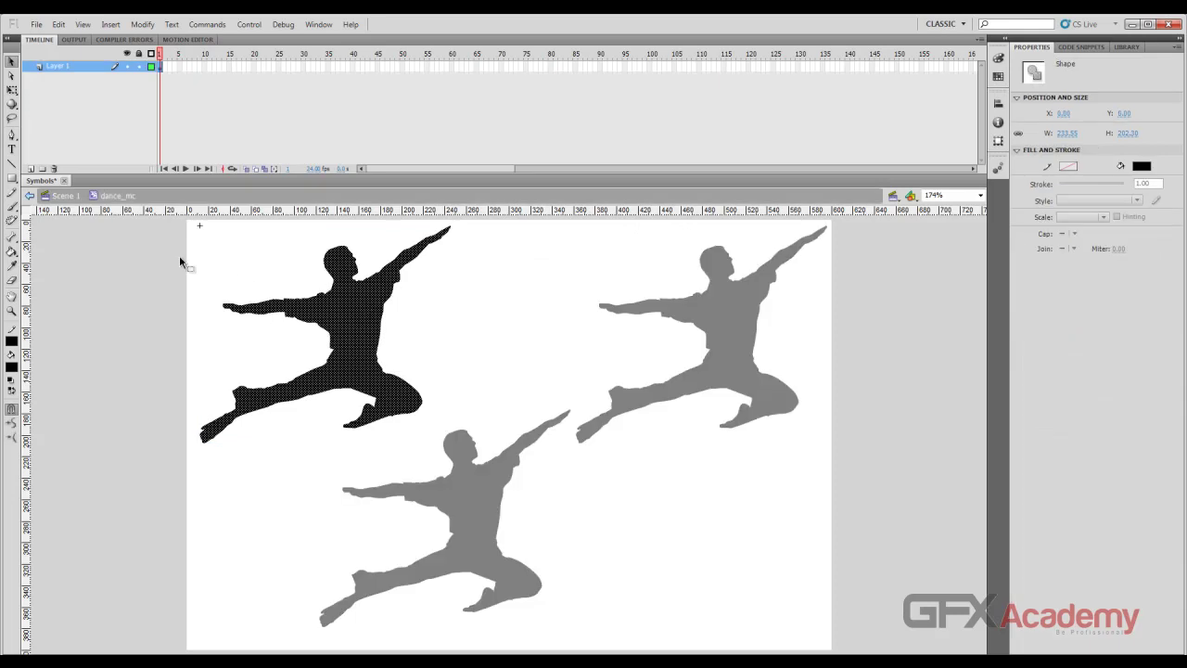
pyautogui.click(65, 196)
pyautogui.click(481, 491)
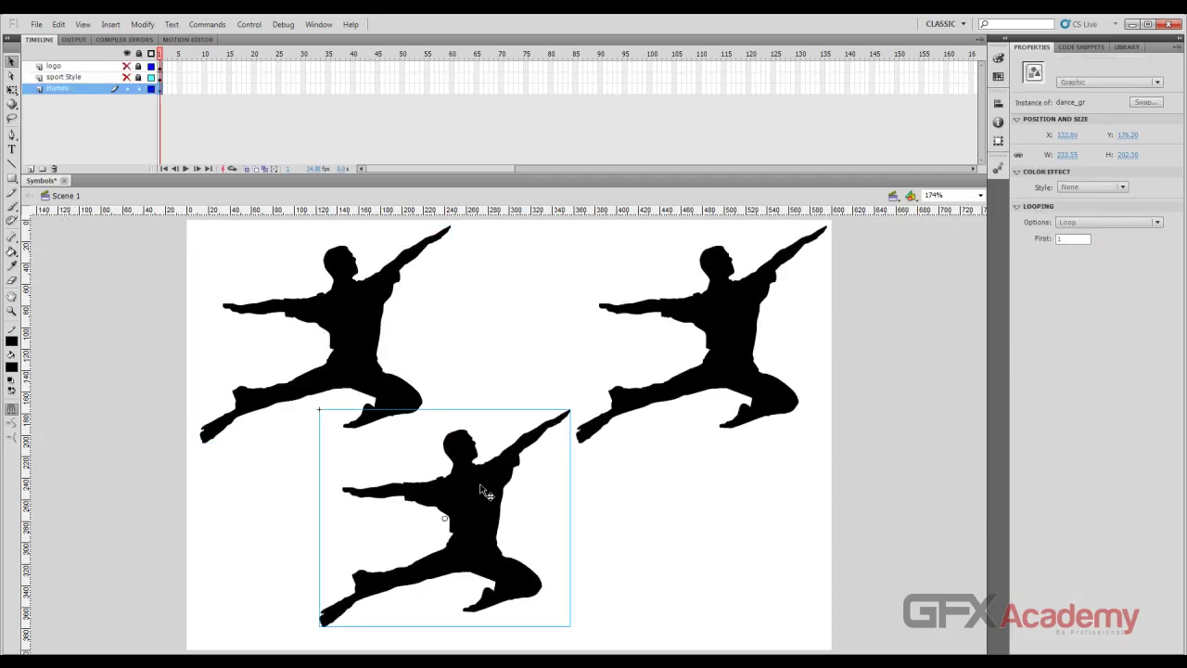
pyautogui.doubleClick(481, 491)
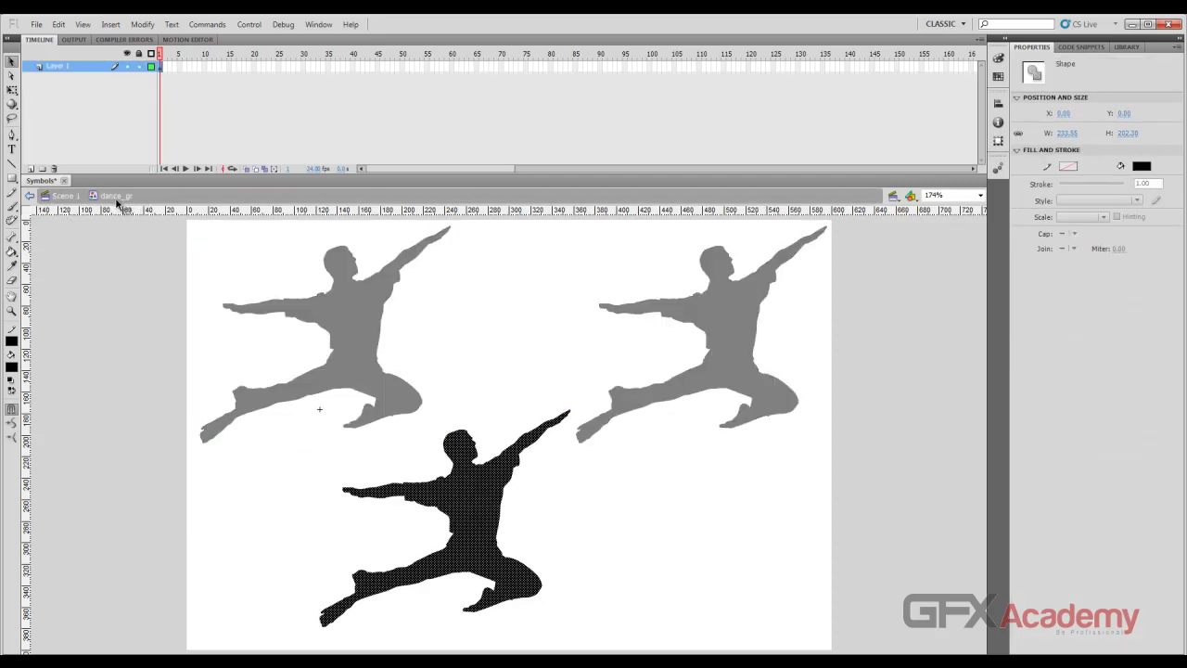
pyautogui.click(65, 197)
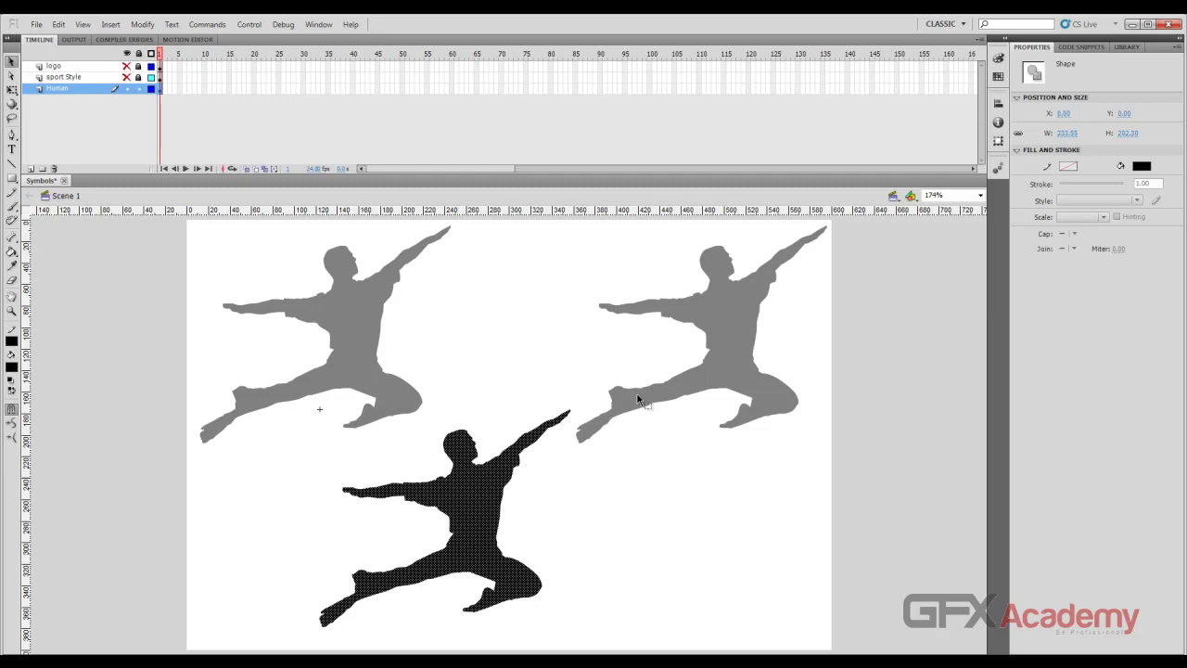
pyautogui.click(730, 313)
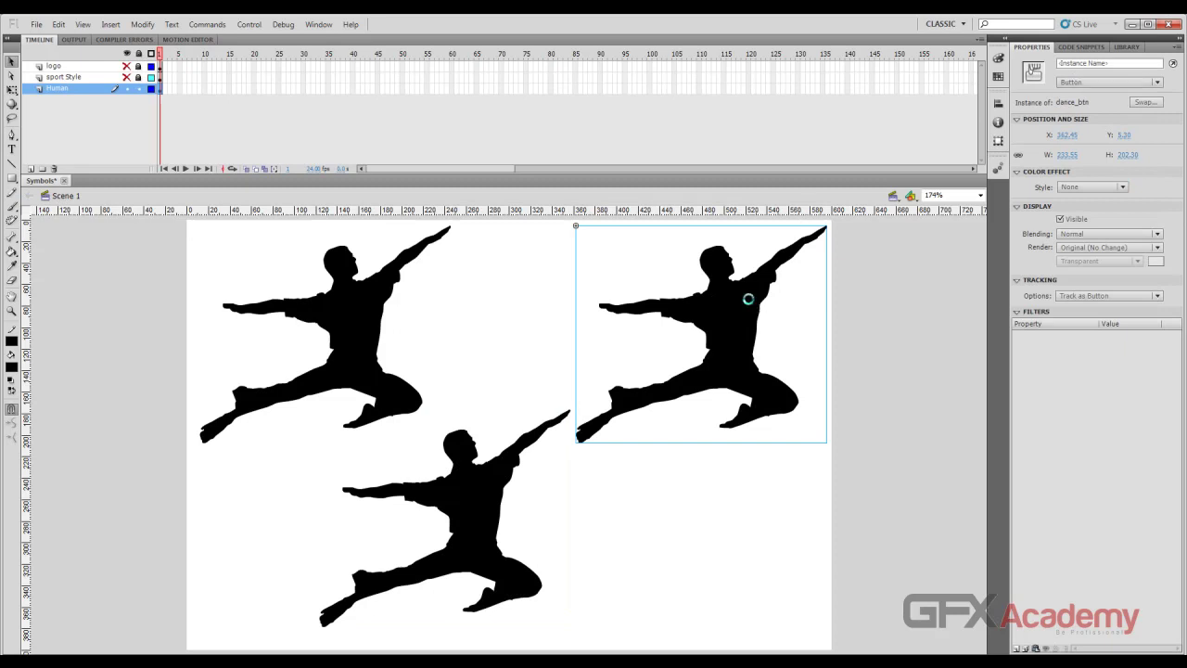
# Step: Inside dance_btn, add extra layers, delete Layers 2–5 keeping only Layer 1, and exit
pyautogui.doubleClick(751, 305)
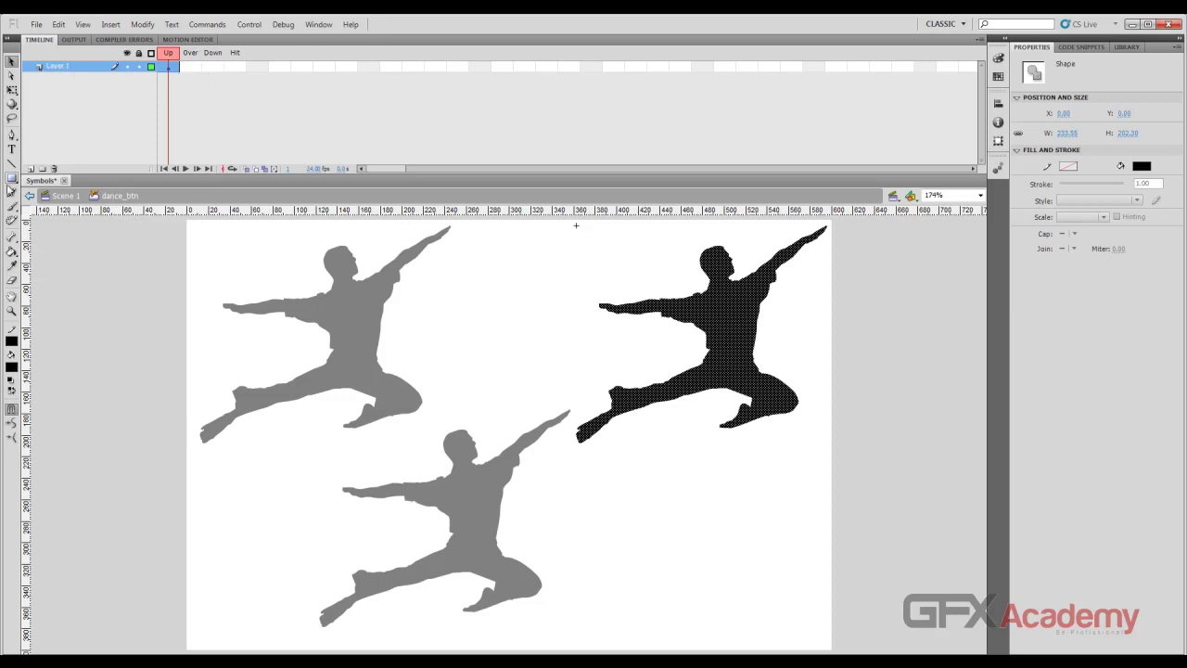
pyautogui.click(30, 170)
pyautogui.click(31, 170)
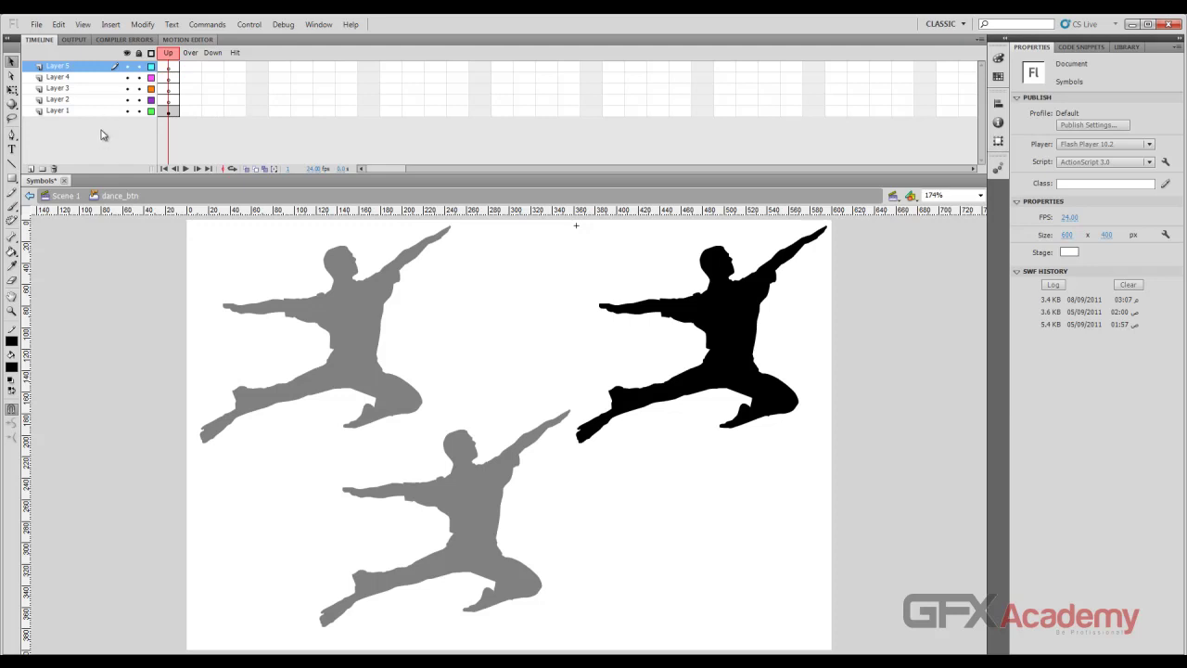
pyautogui.click(92, 101)
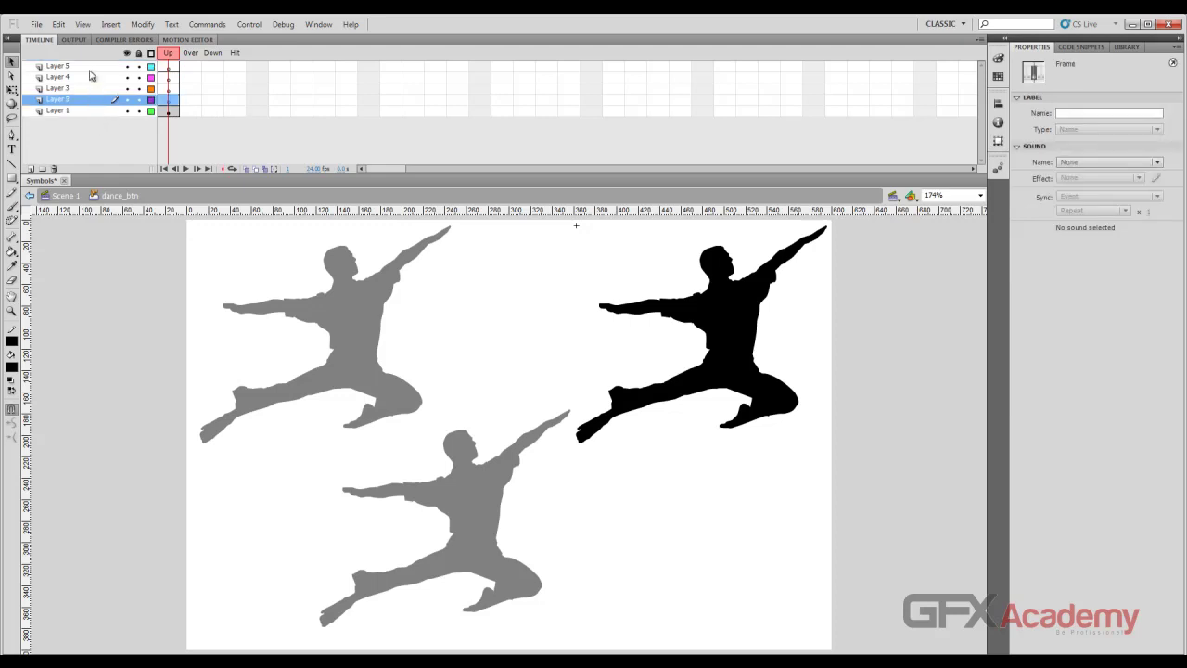
pyautogui.keyDown('shift'); pyautogui.click(57, 66); pyautogui.keyUp('shift')
pyautogui.click(53, 169)
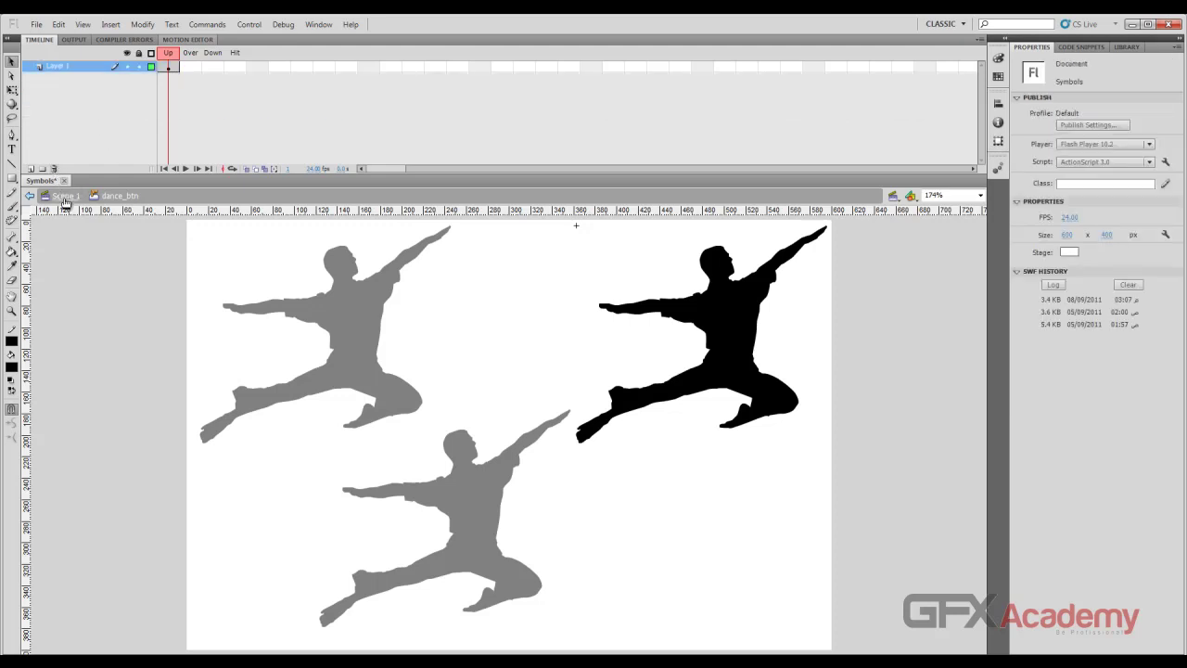
pyautogui.click(65, 198)
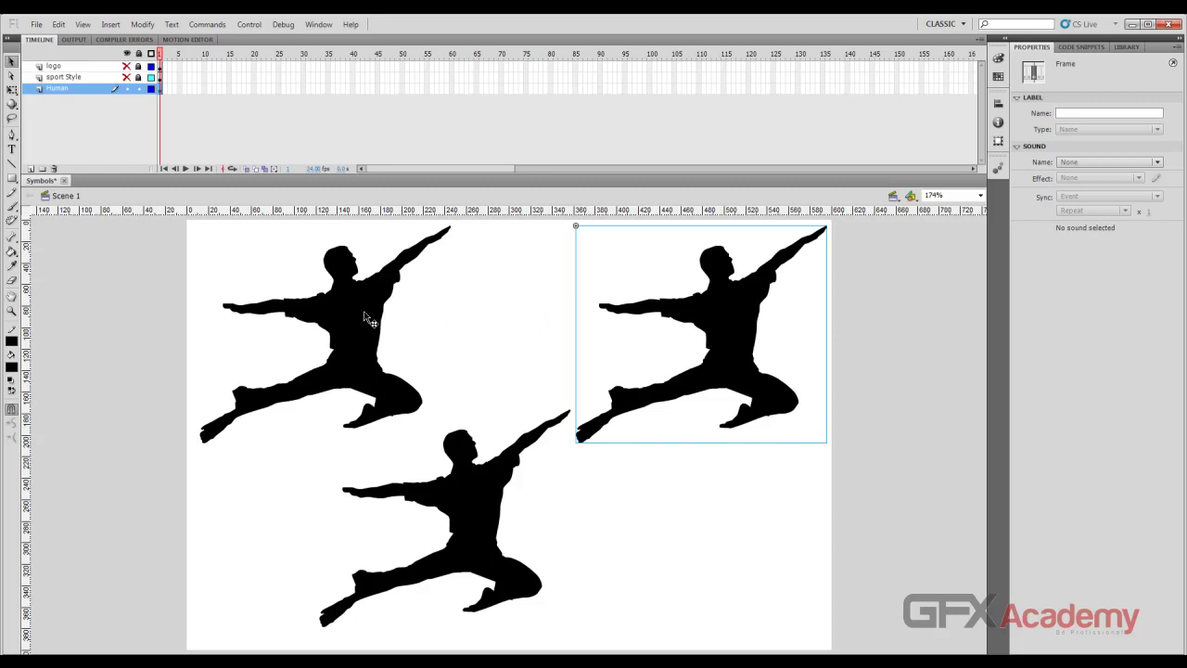
# Step: Reopen dance_btn, select and deselect the dancer shape, then return to Scene 1
pyautogui.doubleClick(695, 314)
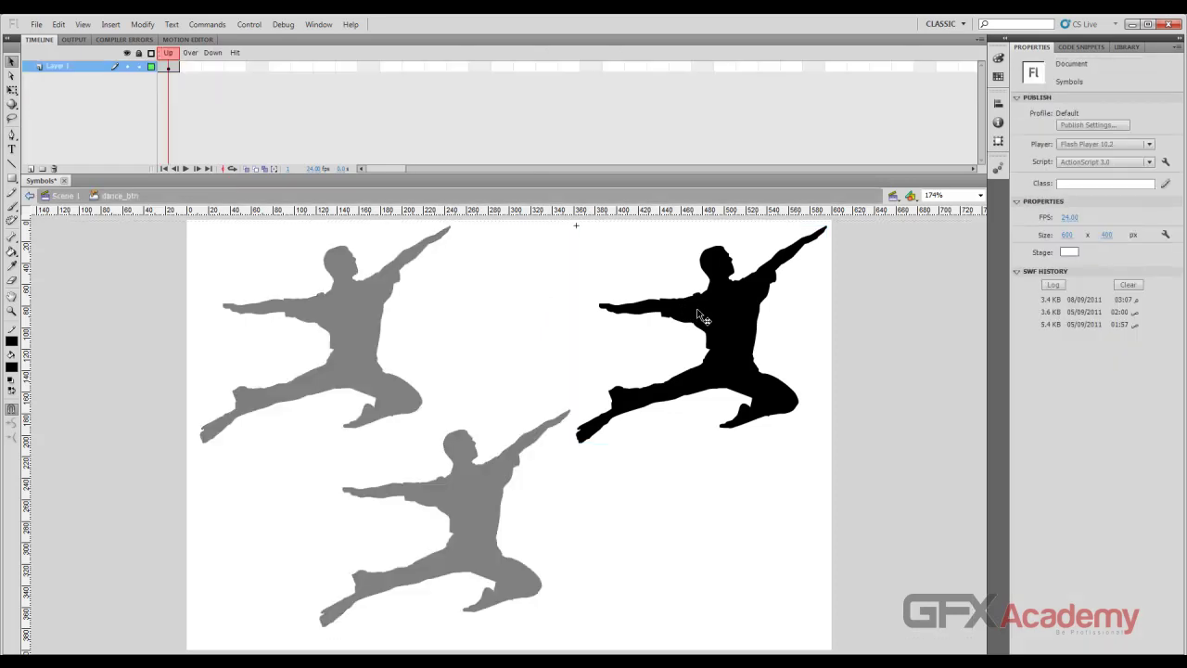
pyautogui.click(722, 320)
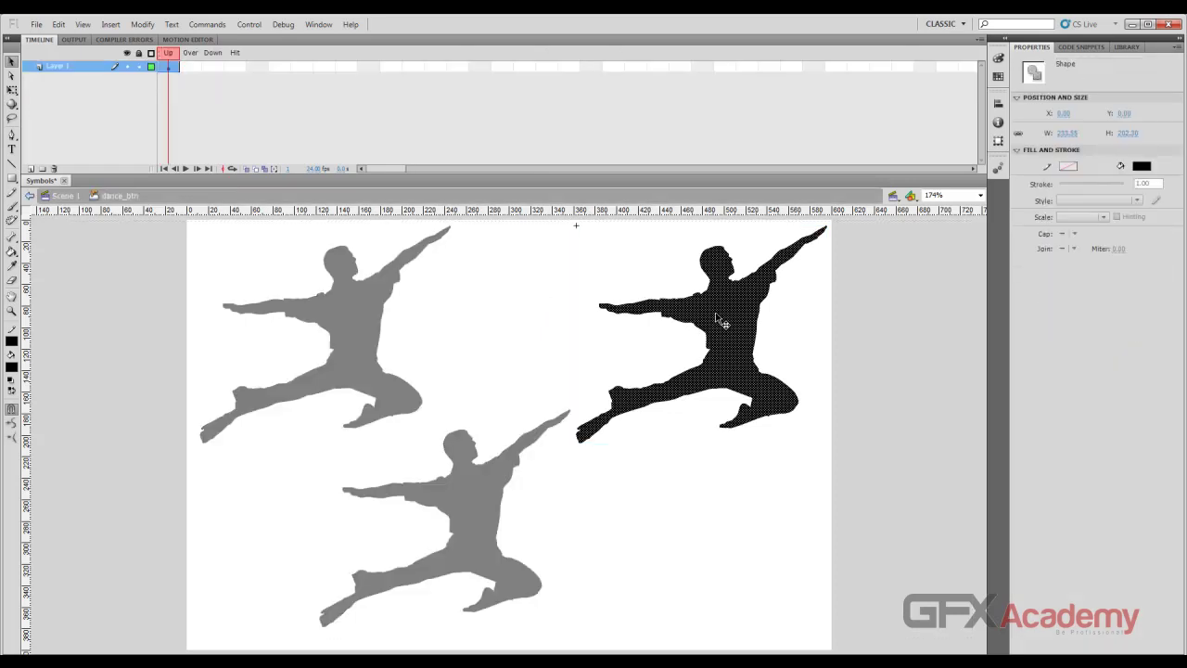
pyautogui.click(785, 316)
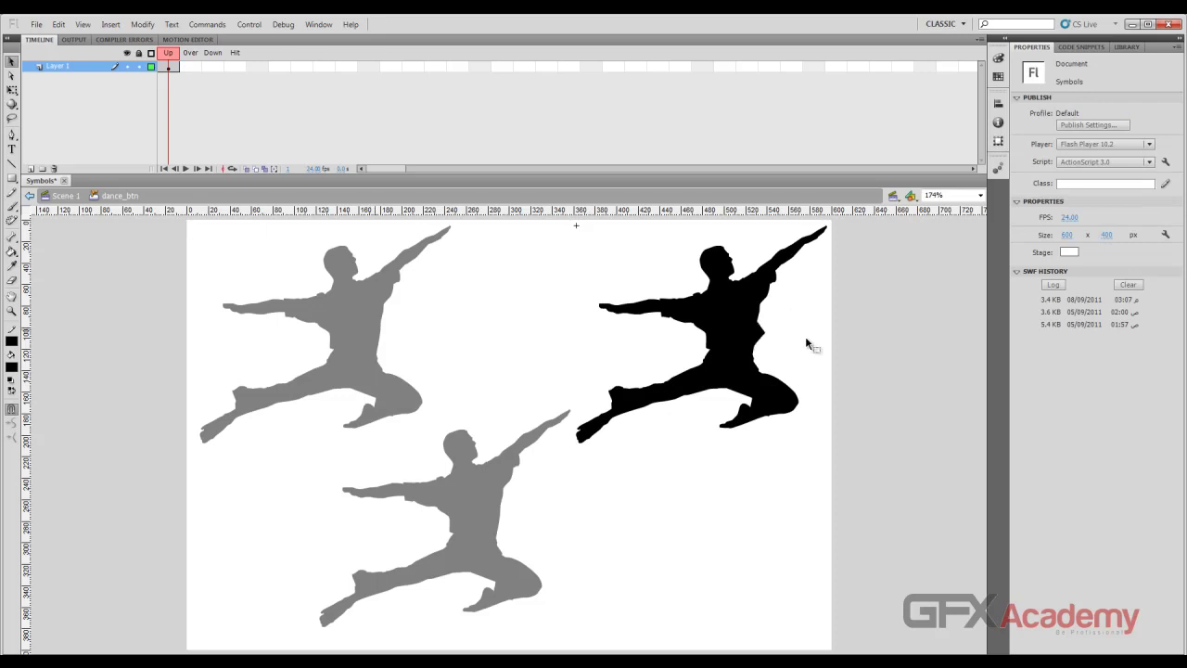
pyautogui.click(65, 195)
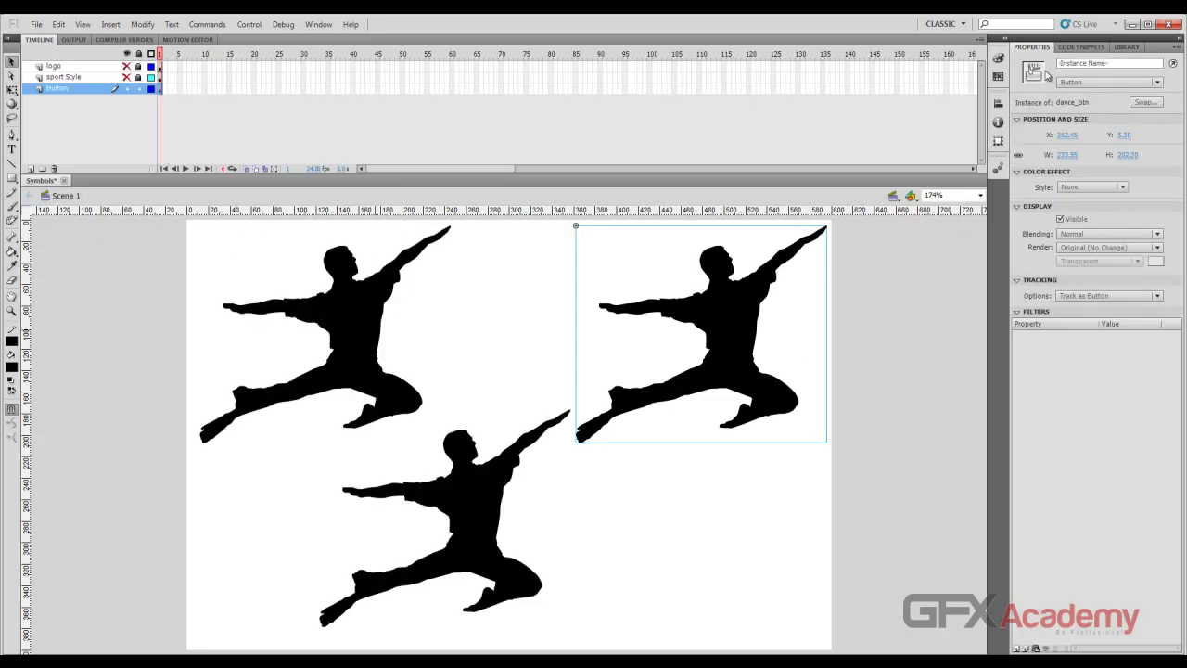
# Step: Open dance_mc from the Library for editing, zoomed to 200%
pyautogui.click(1135, 47)
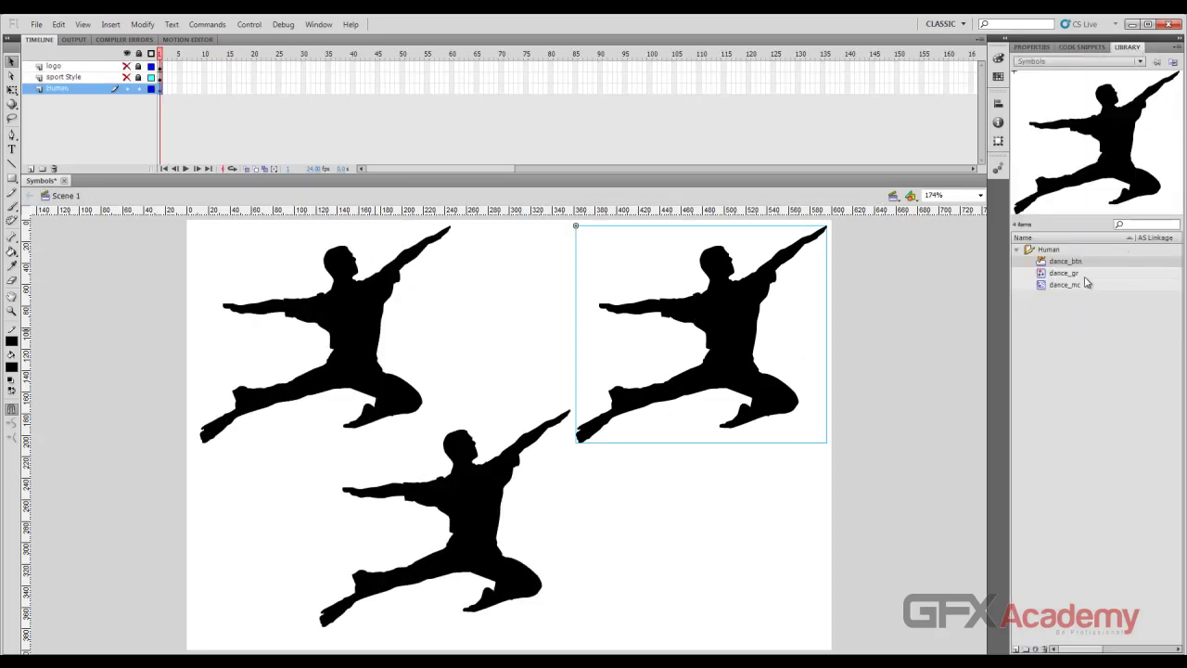
pyautogui.click(1046, 285)
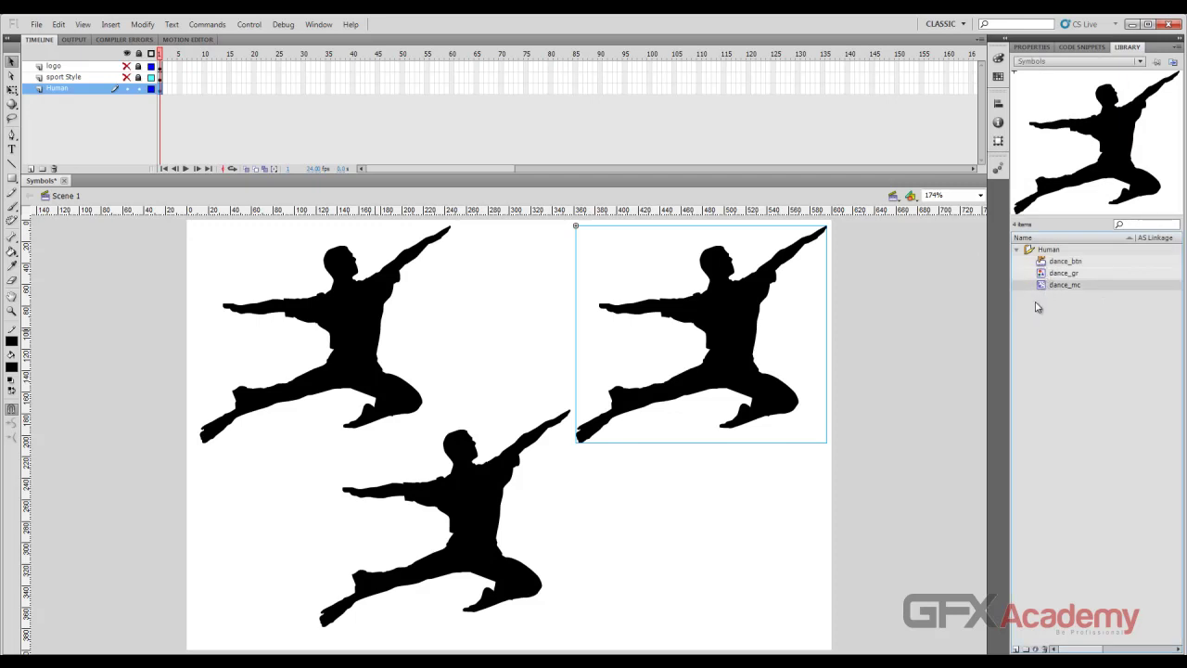
pyautogui.doubleClick(1041, 286)
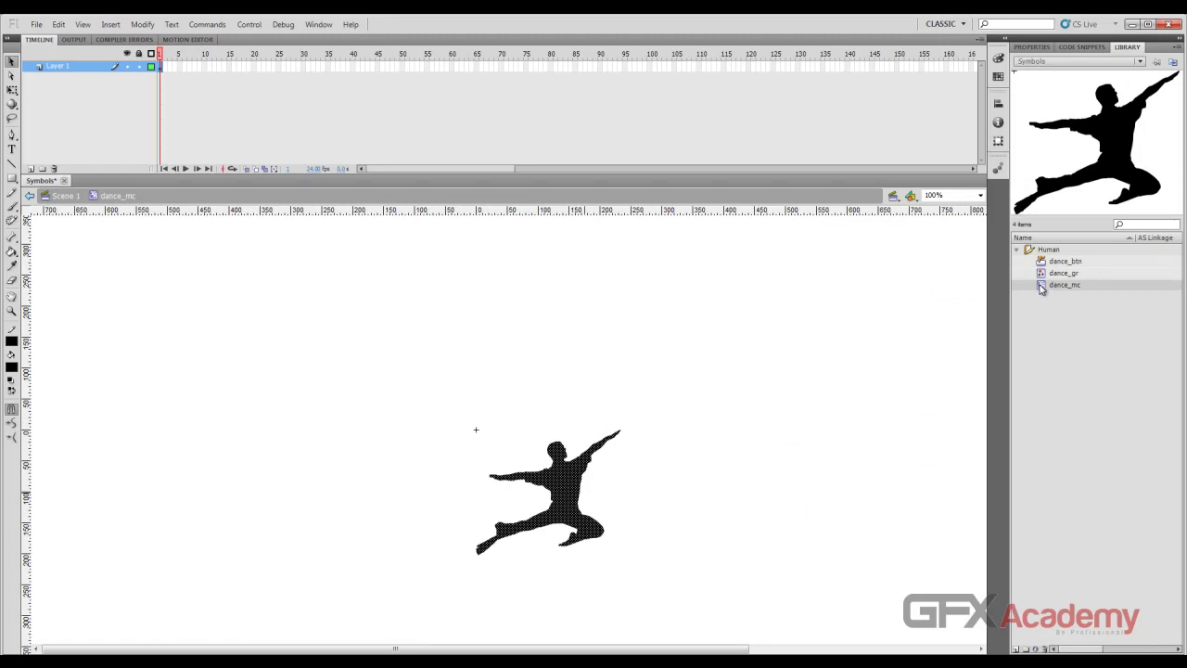
pyautogui.hotkey('ctrl', '=')
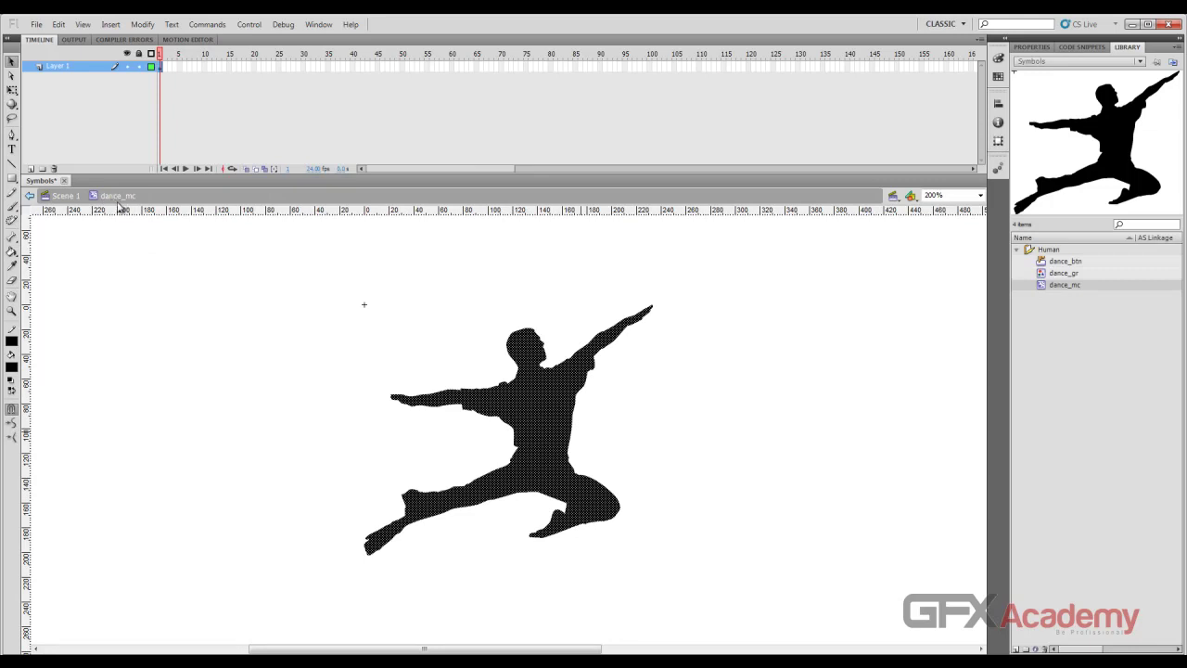
# Step: Delete the torso spike, fill the leg notch, and pull the raised arm into a spike
pyautogui.click(601, 433)
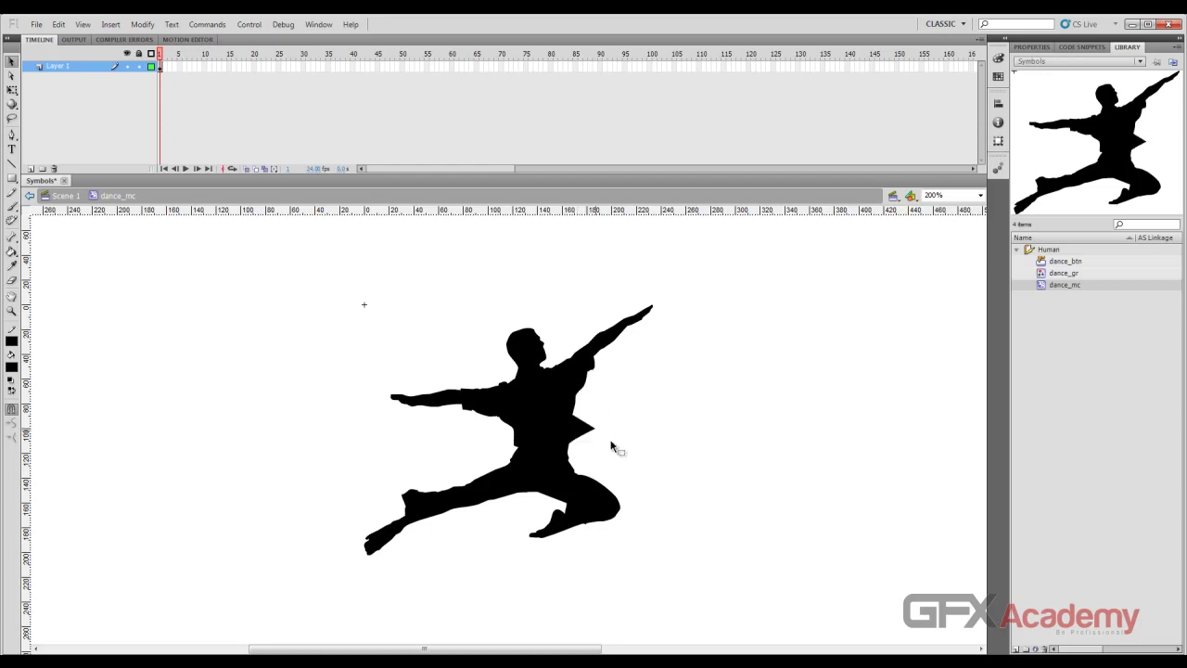
pyautogui.press('Delete')
pyautogui.moveTo(483, 471); pyautogui.dragTo(483, 472)
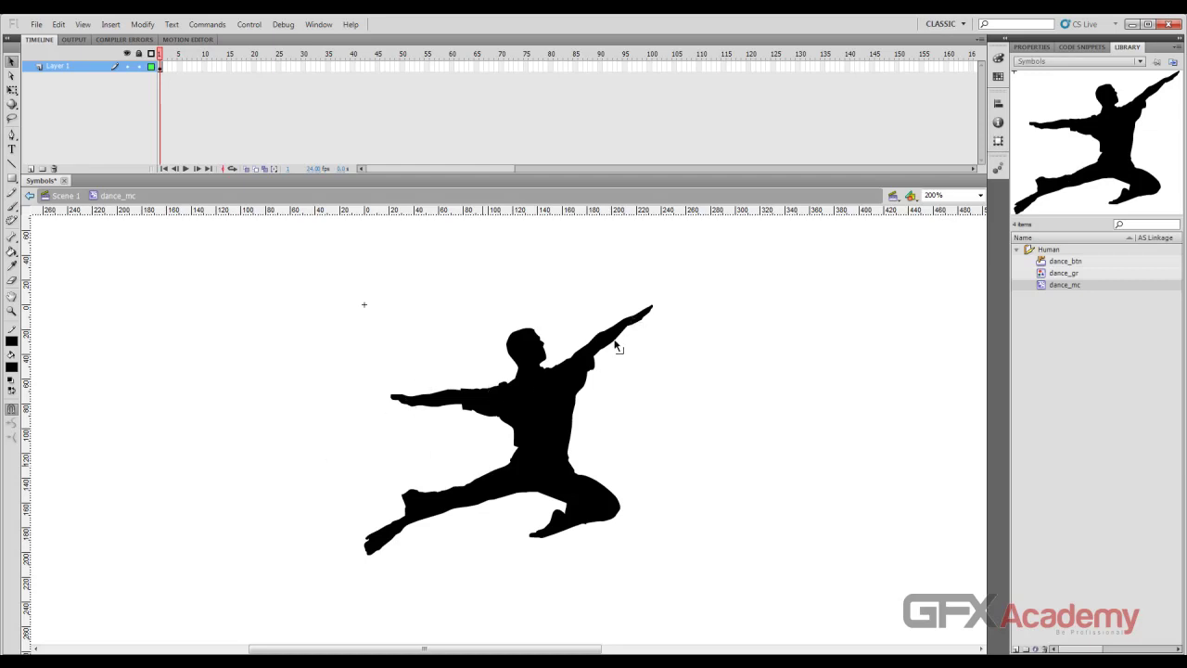
pyautogui.moveTo(623, 335); pyautogui.dragTo(627, 358)
pyautogui.click(65, 197)
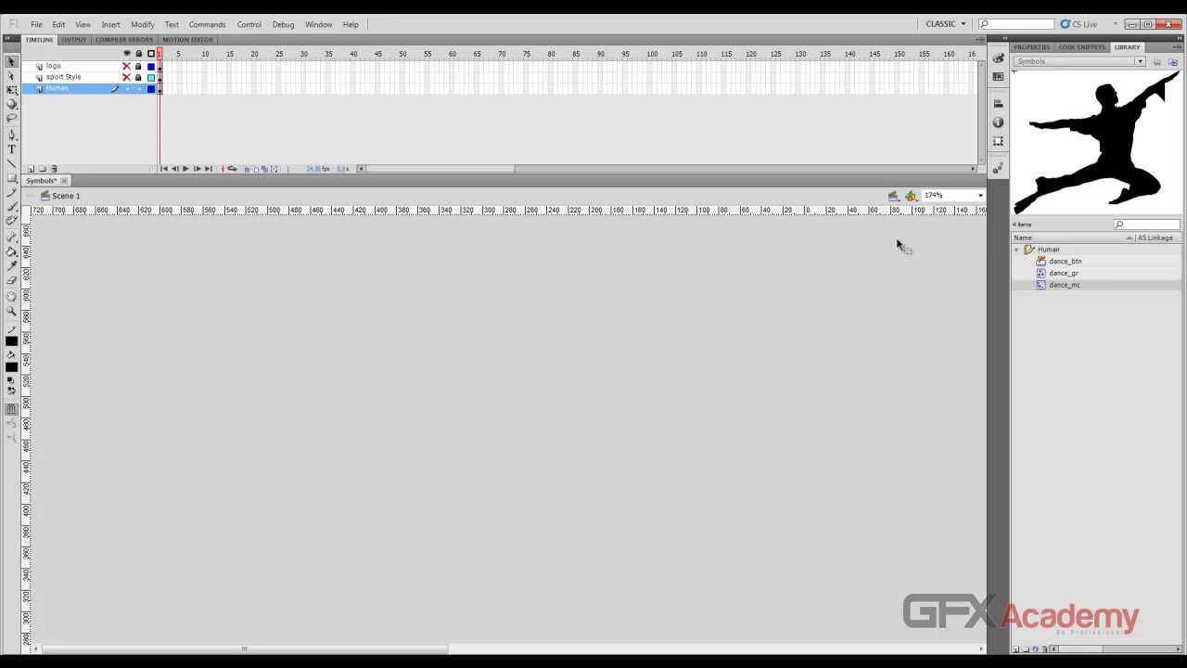
# Step: Fit the whole stage in the window and select the top-left dancer
pyautogui.click(979, 196)
pyautogui.click(955, 206)
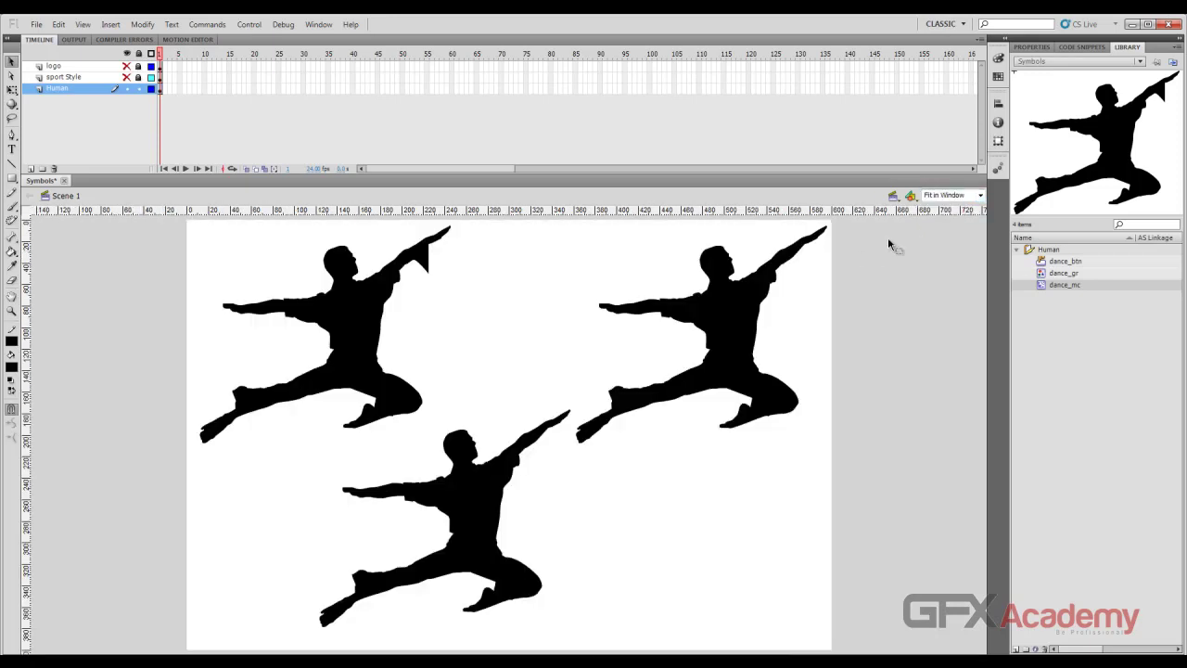
pyautogui.click(390, 305)
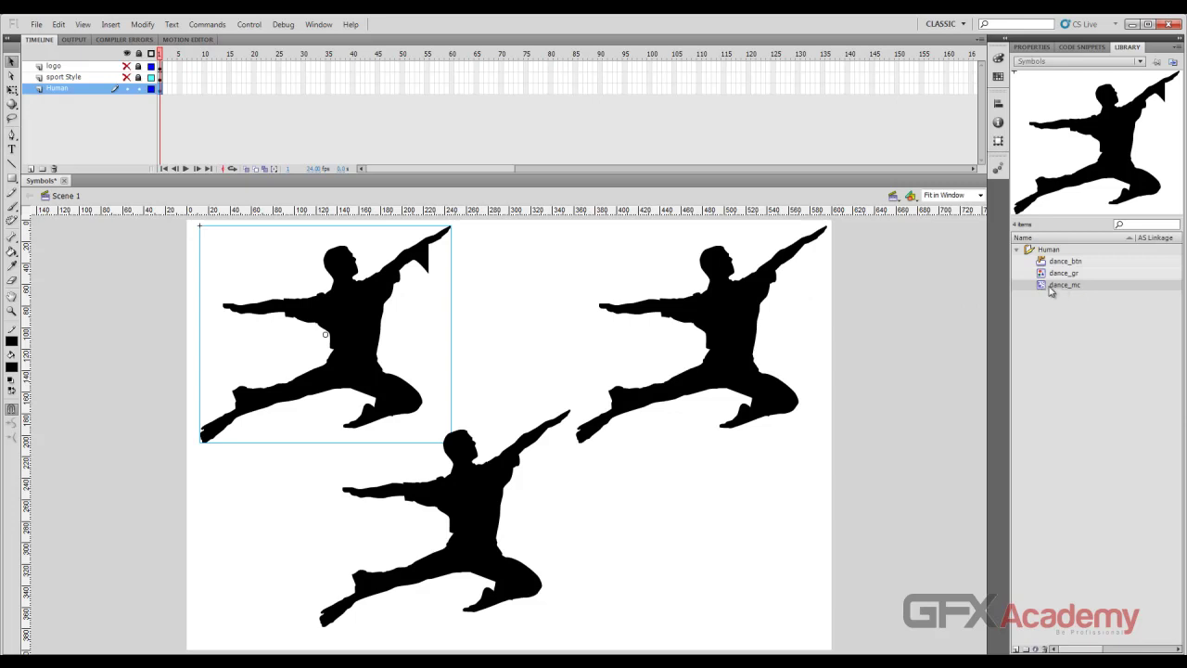
# Step: Drag two dance_mc copies from the Library onto the stage, then delete both
pyautogui.moveTo(1043, 286)
pyautogui.mouseDown()
pyautogui.moveTo(866, 413)
pyautogui.moveTo(671, 504)
pyautogui.moveTo(701, 506)
pyautogui.mouseUp()
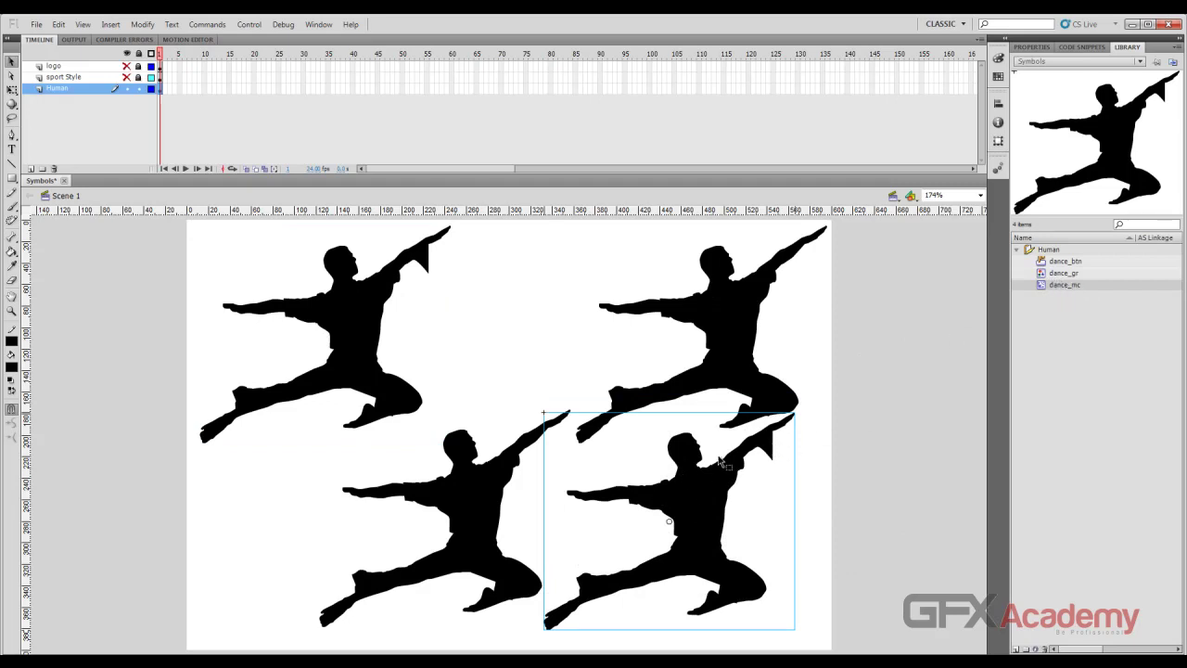
pyautogui.moveTo(1057, 284); pyautogui.dragTo(762, 567)
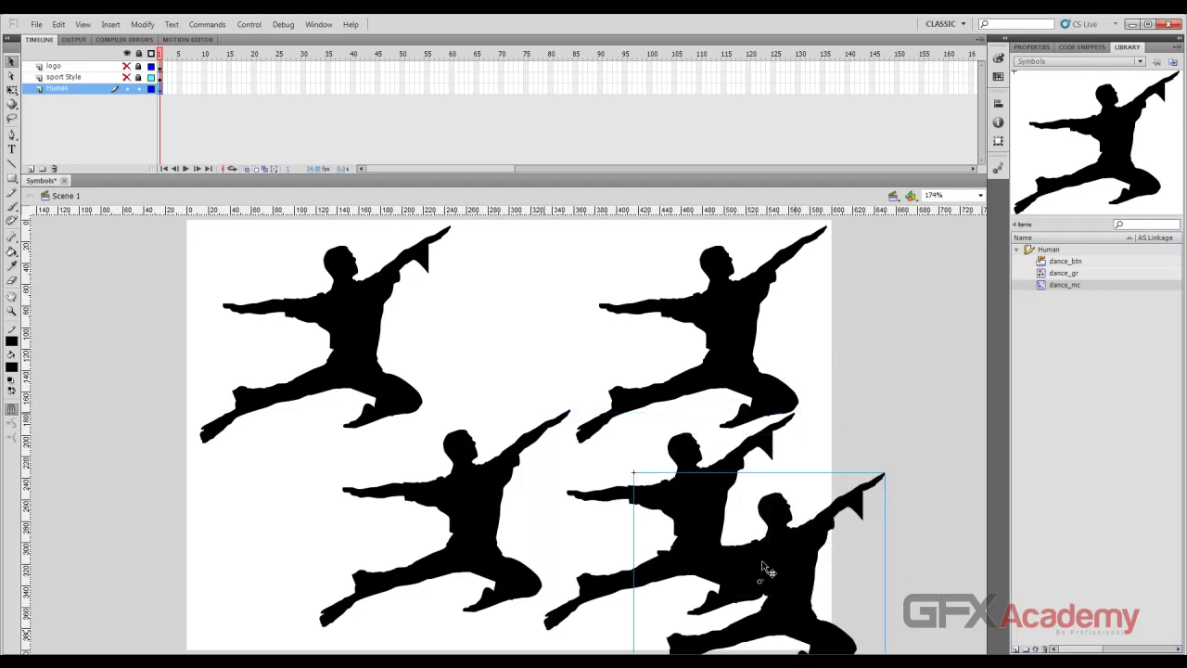
pyautogui.press('Delete')
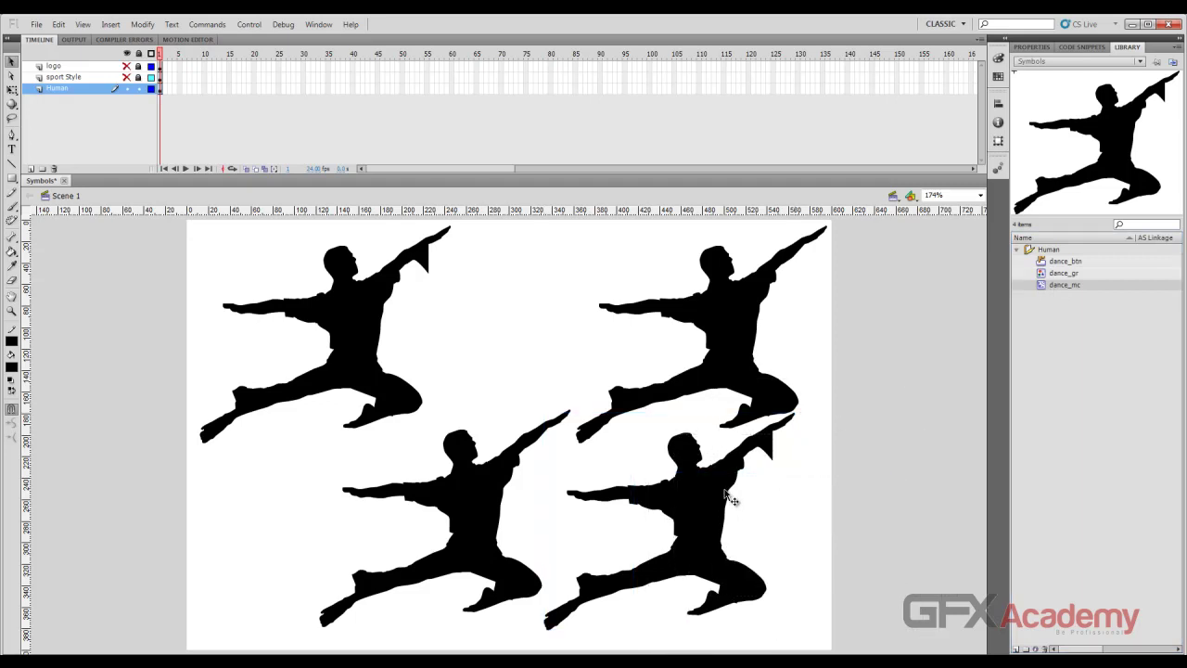
pyautogui.click(731, 499)
pyautogui.press('Delete')
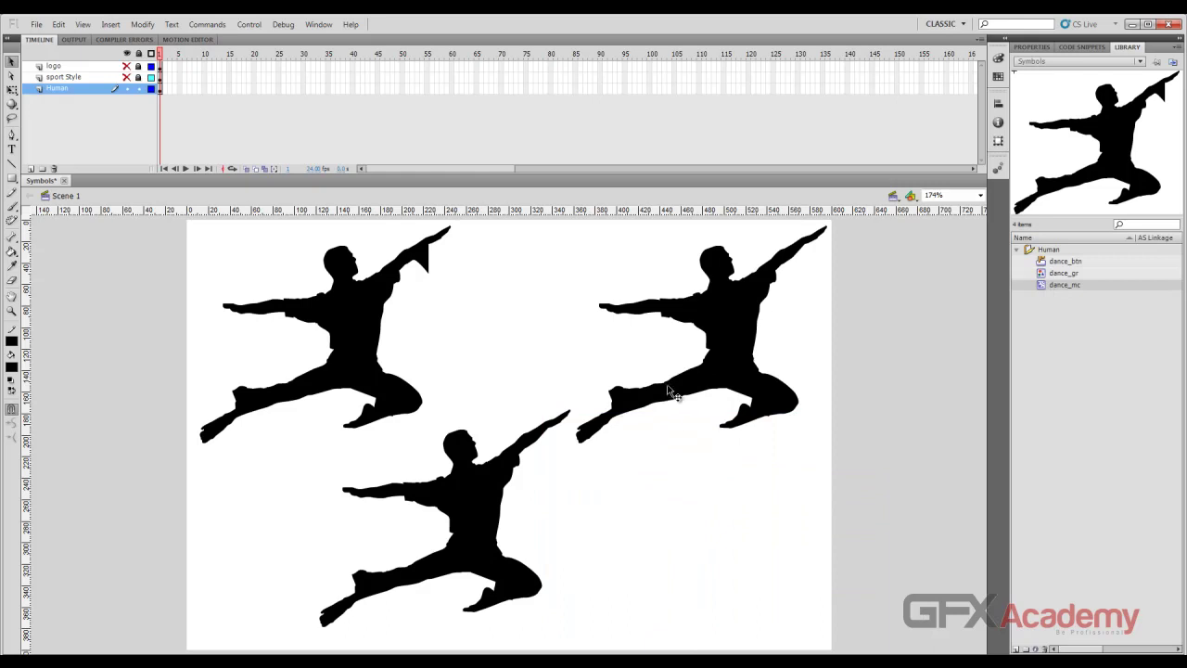
# Step: Place a dance_btn copy from the Library at the stage's bottom right
pyautogui.click(726, 352)
pyautogui.doubleClick(727, 352)
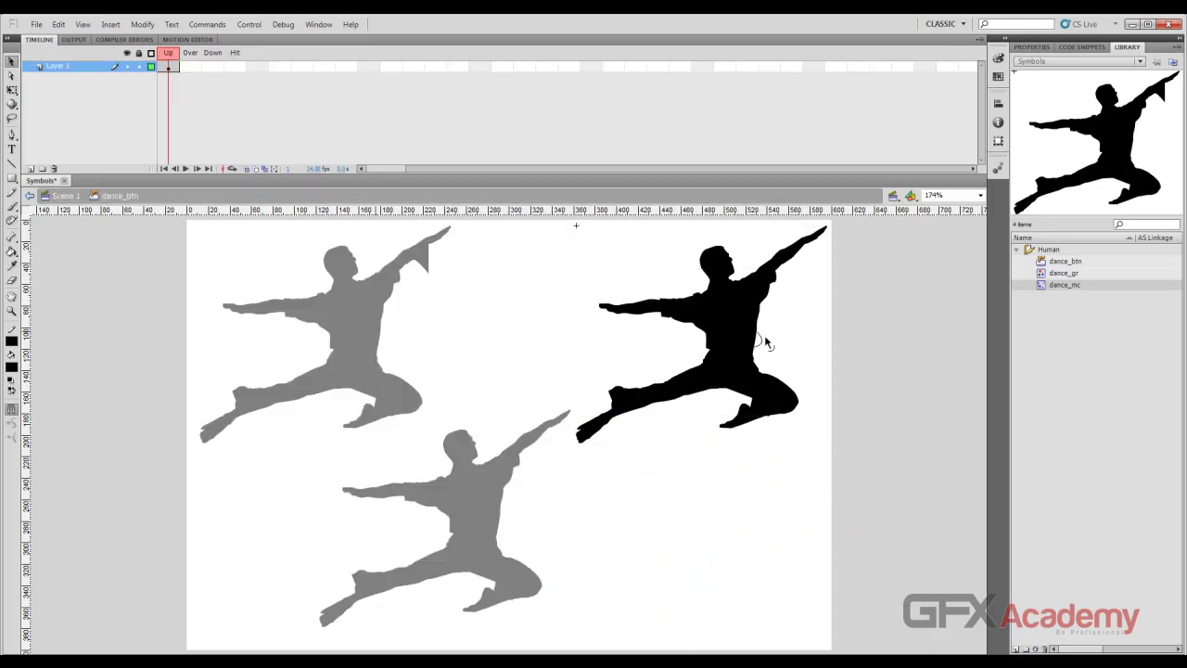
pyautogui.click(80, 198)
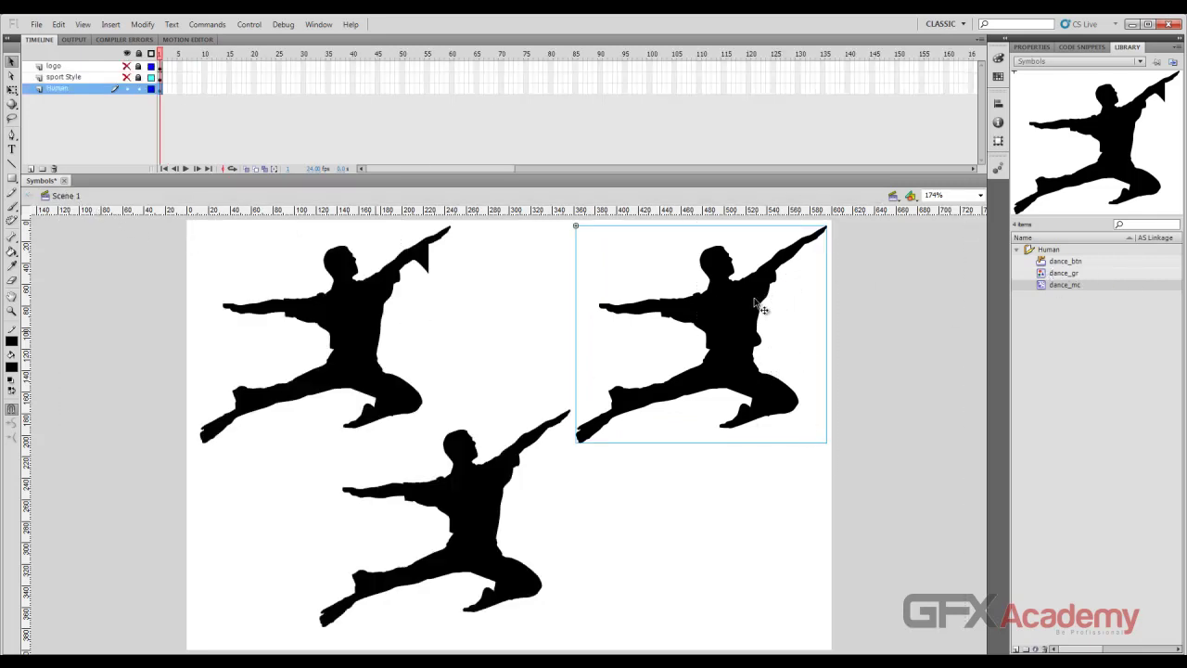
pyautogui.click(1069, 261)
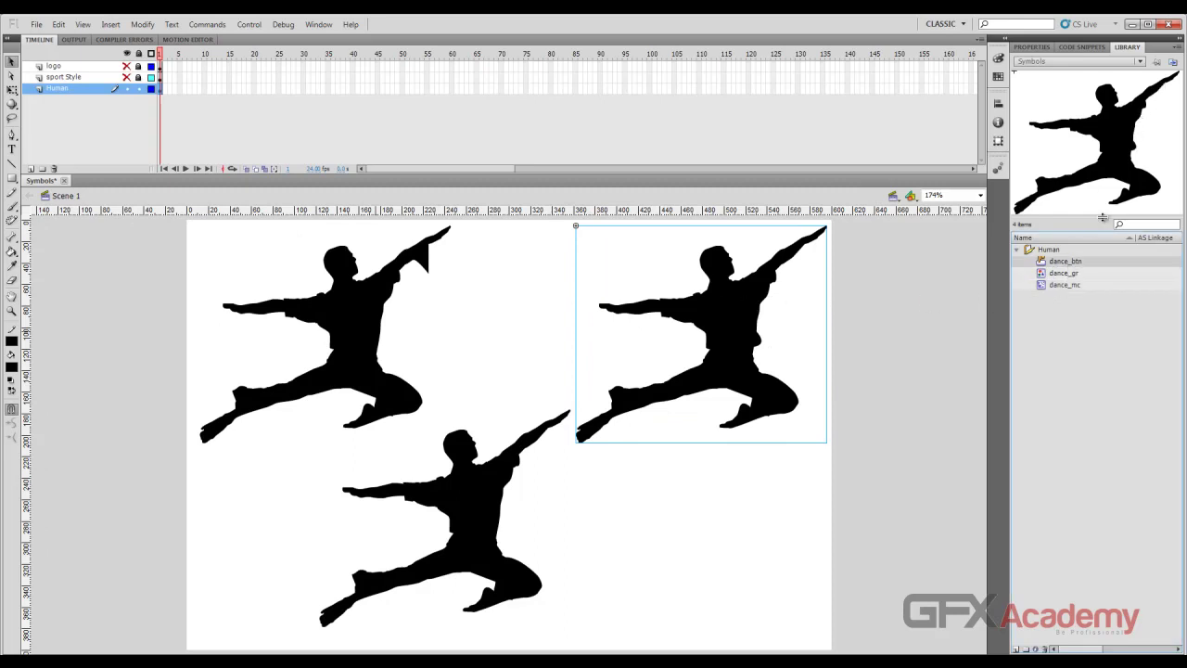
pyautogui.moveTo(1047, 267)
pyautogui.mouseDown()
pyautogui.moveTo(691, 482)
pyautogui.moveTo(724, 513)
pyautogui.mouseUp()
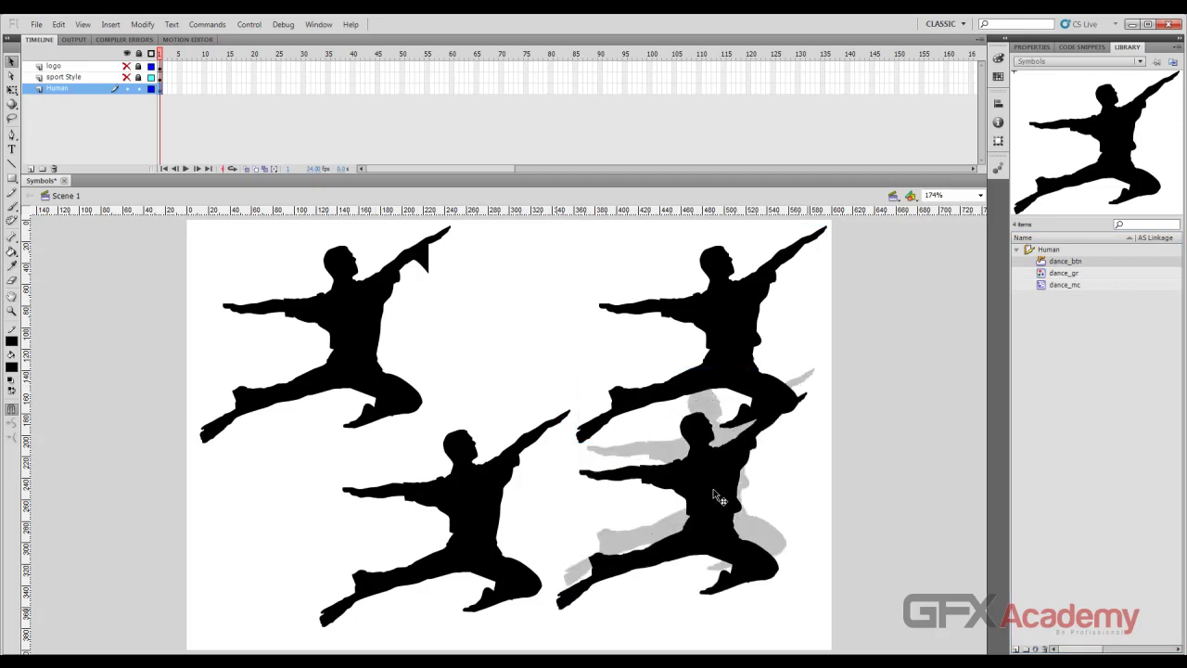
# Step: Pull the dance_btn waist edge into a pointed sash, then delete the bottom-right copy
pyautogui.click(757, 325)
pyautogui.doubleClick(758, 321)
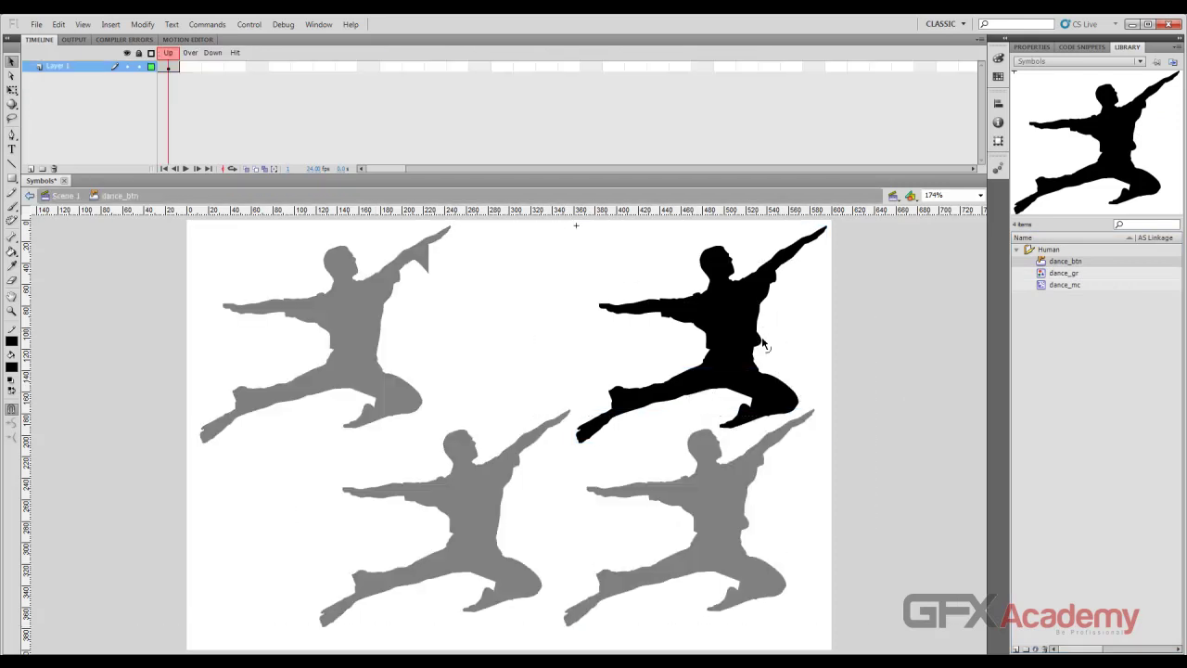
pyautogui.moveTo(760, 346); pyautogui.dragTo(790, 344)
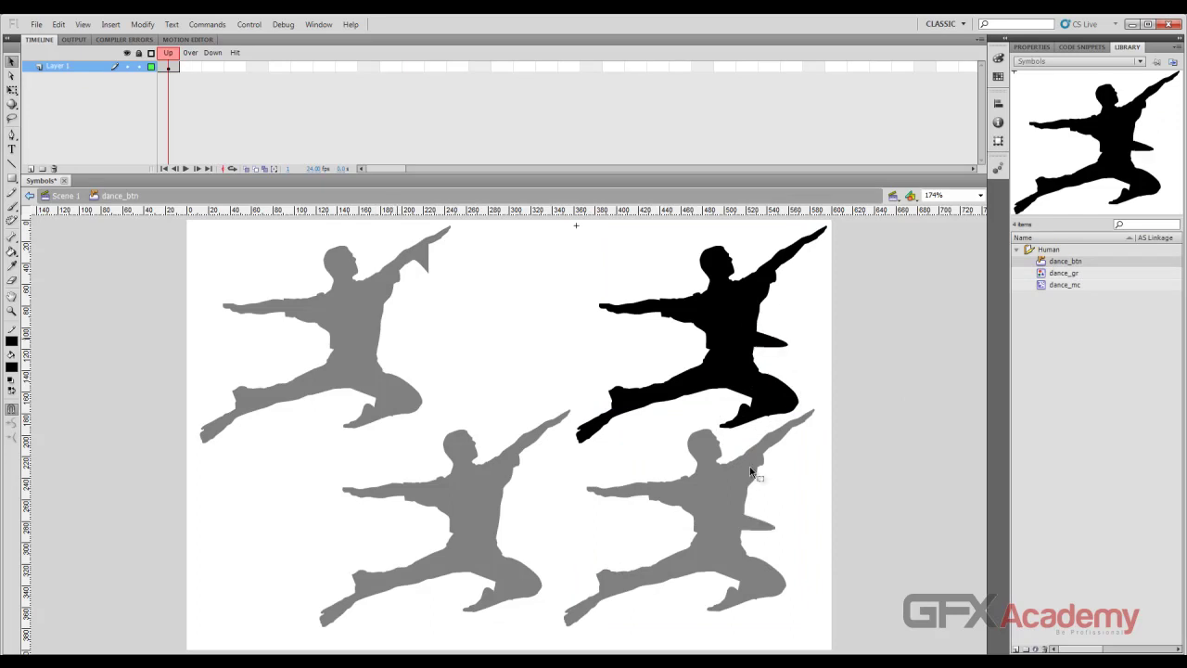
pyautogui.click(68, 199)
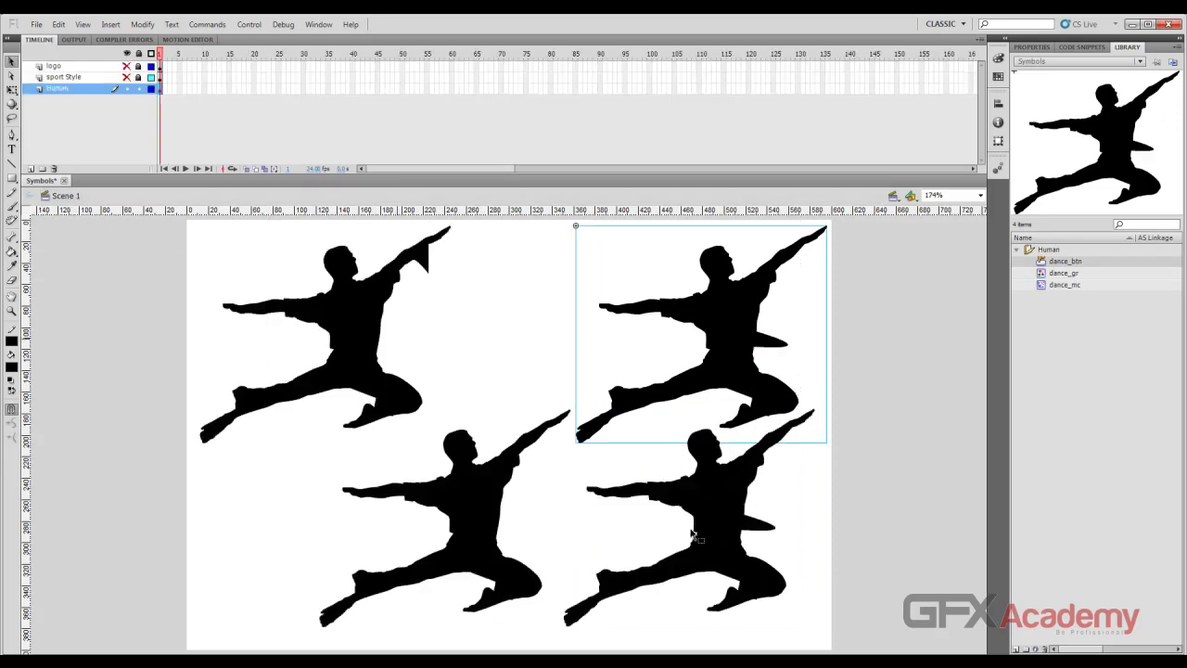
pyautogui.click(718, 536)
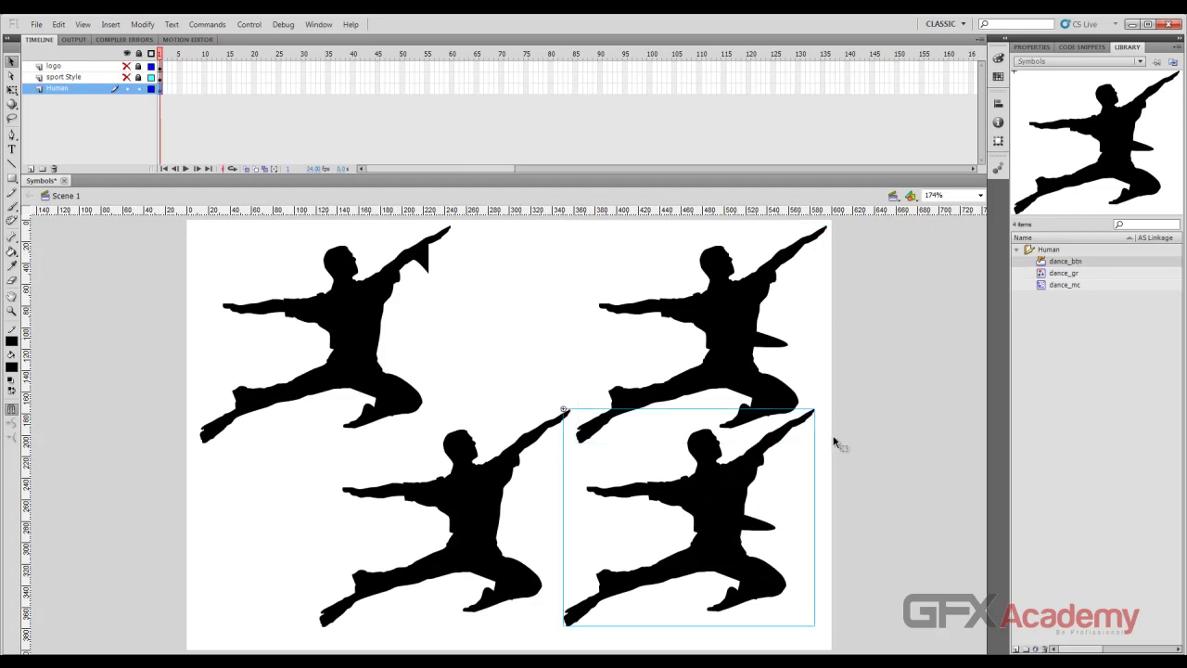
pyautogui.press('Delete')
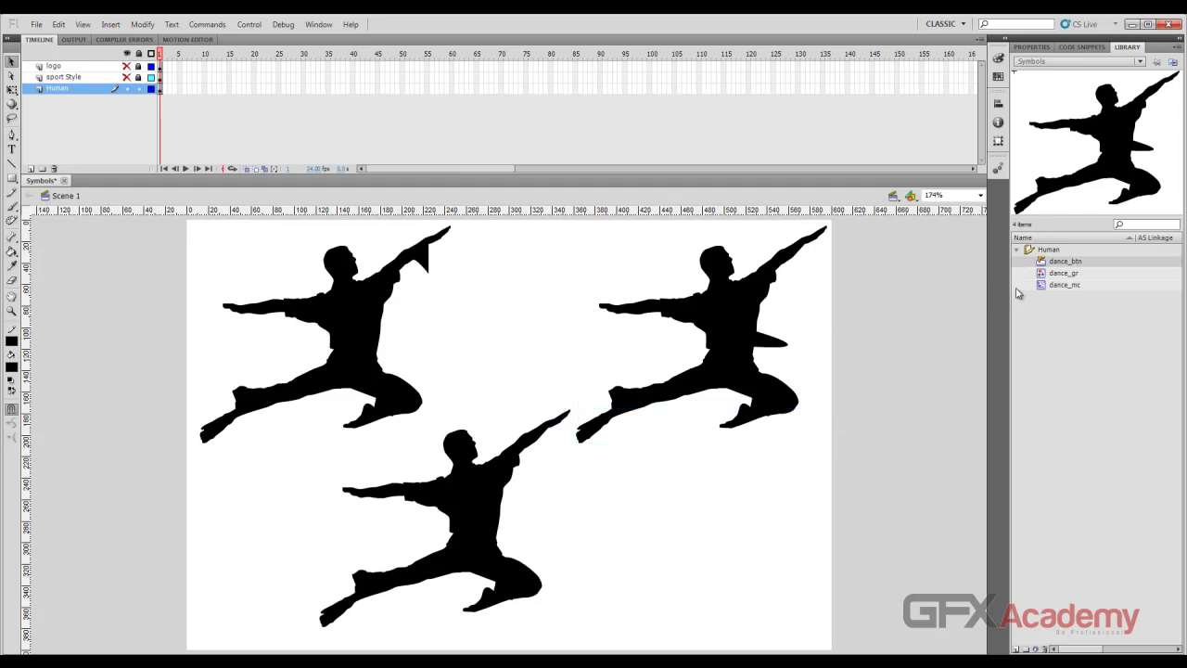
pyautogui.moveTo(1022, 270); pyautogui.dragTo(777, 320)
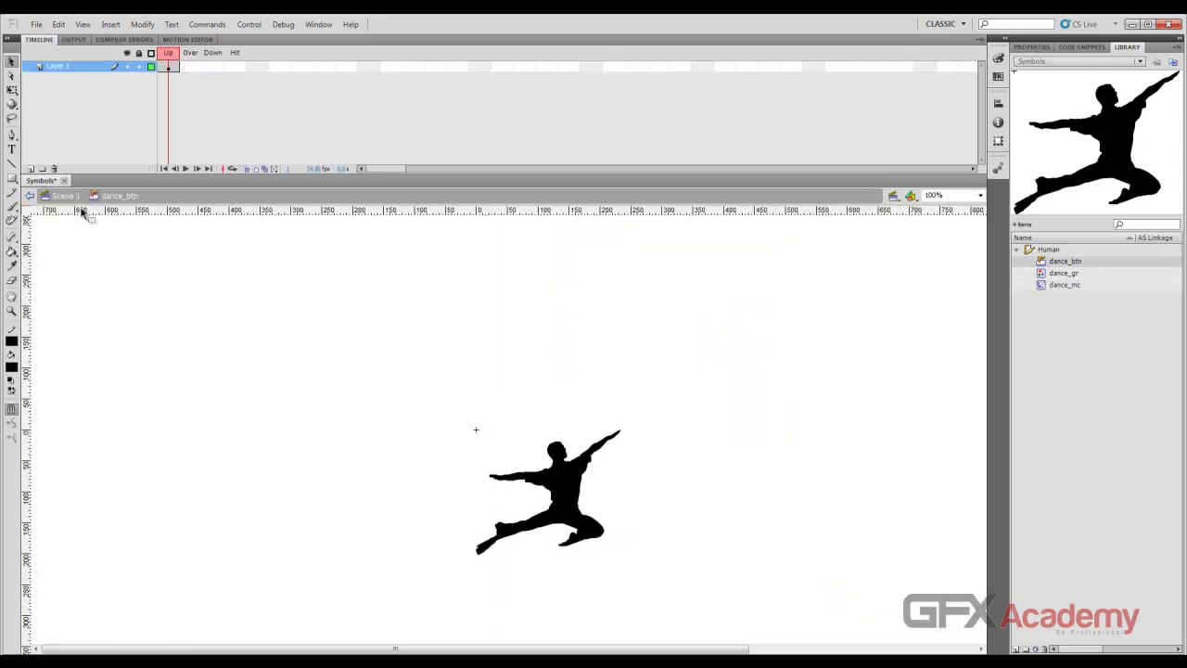
# Step: Return to Scene 1 from dance_btn editing and clear the stage selection
pyautogui.click(67, 197)
pyautogui.click(882, 358)
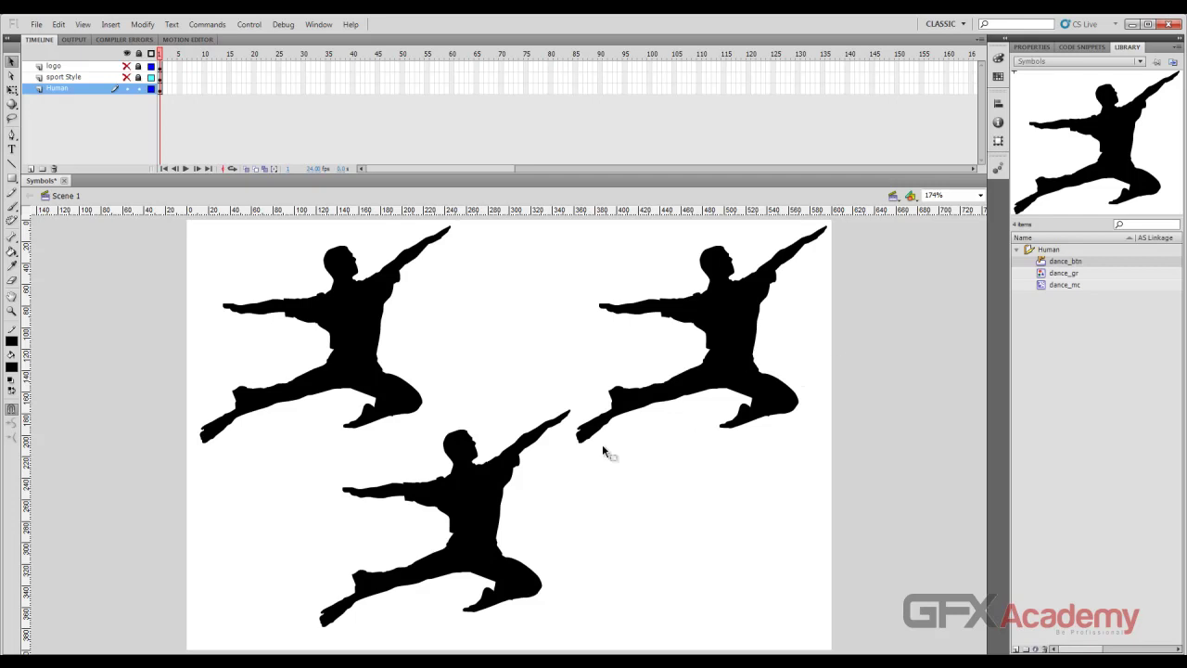
# Step: Delete the two right-hand dancer copies and shift the remaining dancer down and right
pyautogui.click(508, 500)
pyautogui.click(373, 325)
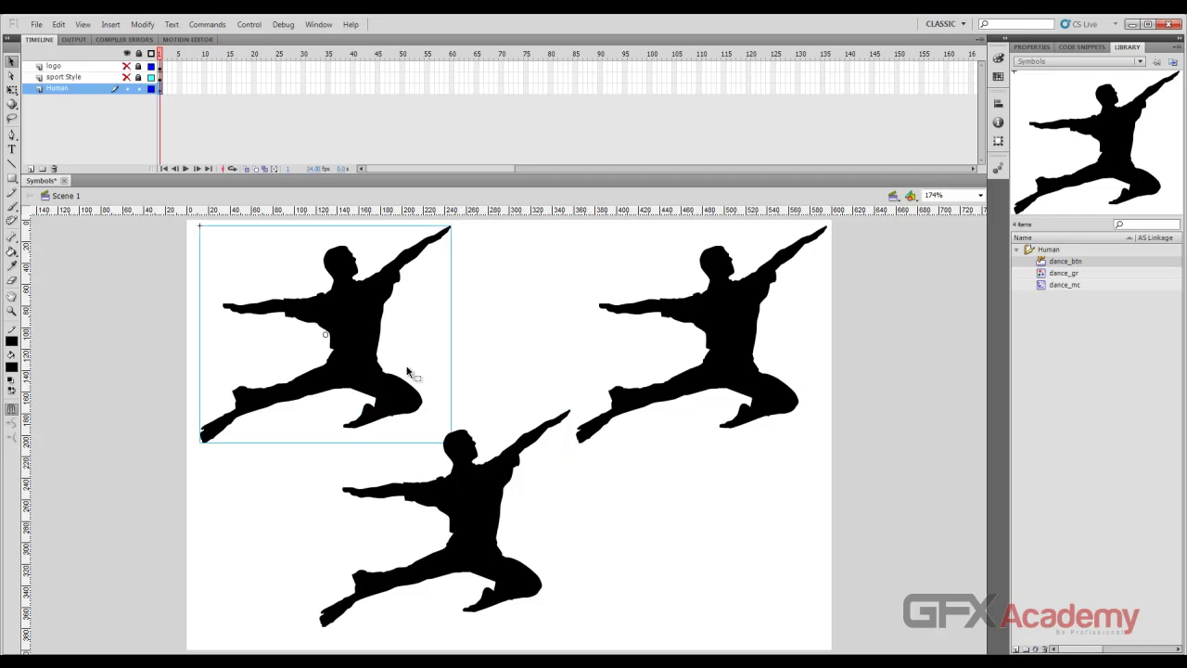
pyautogui.moveTo(464, 485); pyautogui.dragTo(749, 512)
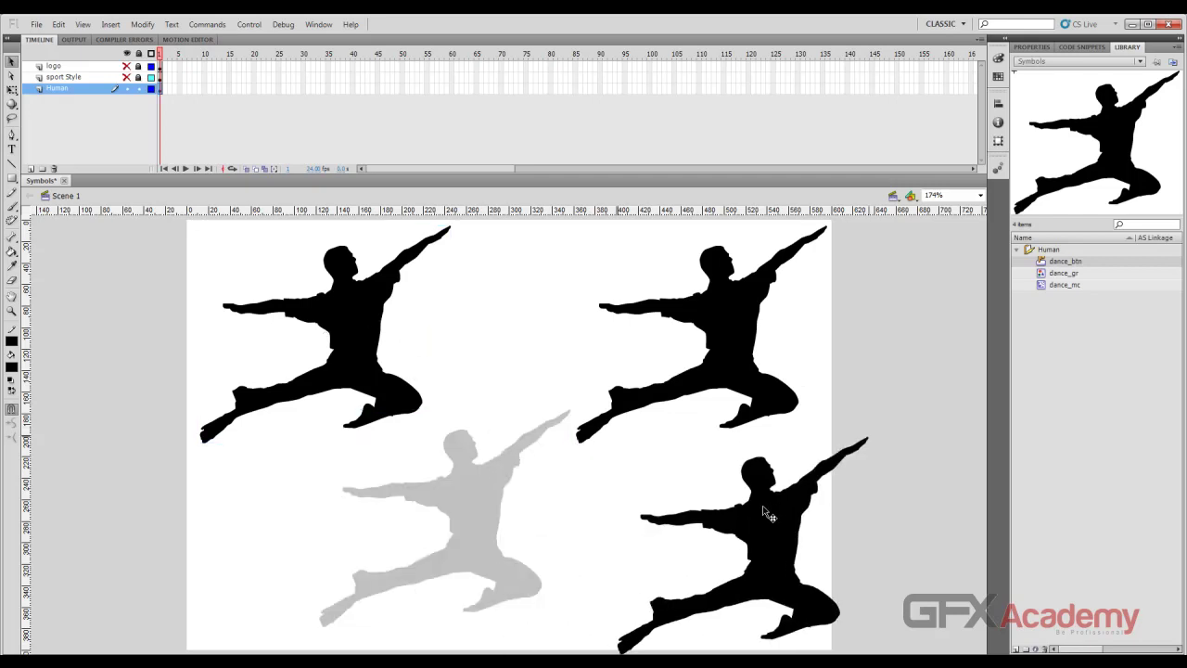
pyautogui.moveTo(933, 273); pyautogui.dragTo(684, 568)
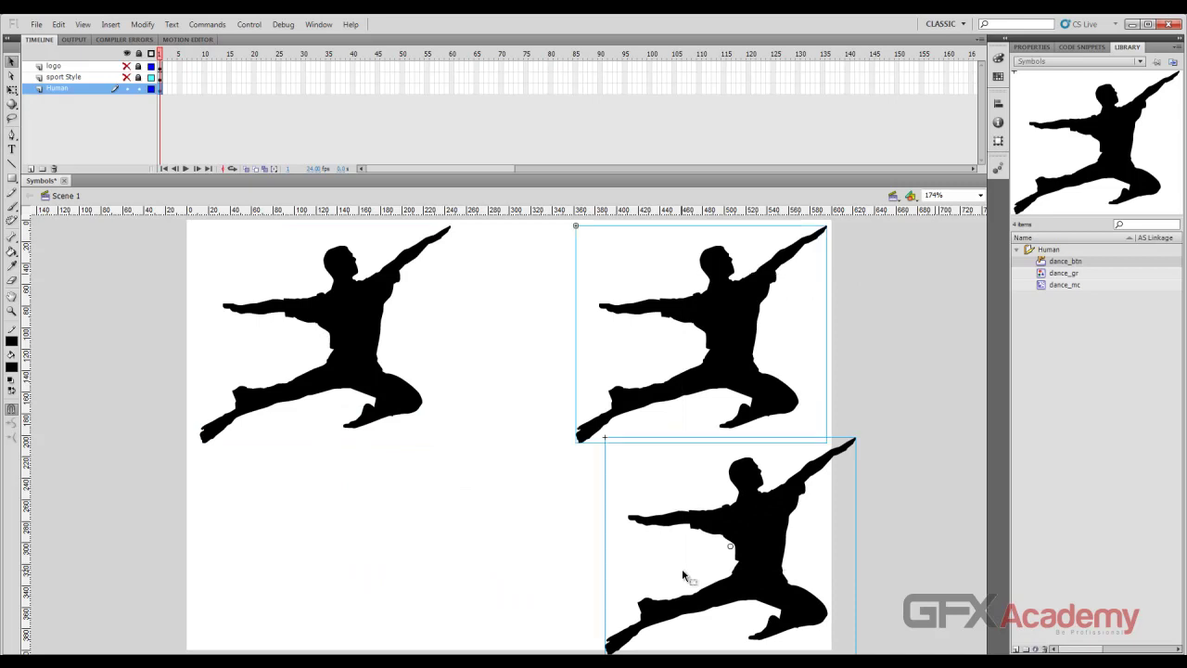
pyautogui.press('Delete')
pyautogui.moveTo(369, 330); pyautogui.dragTo(392, 392)
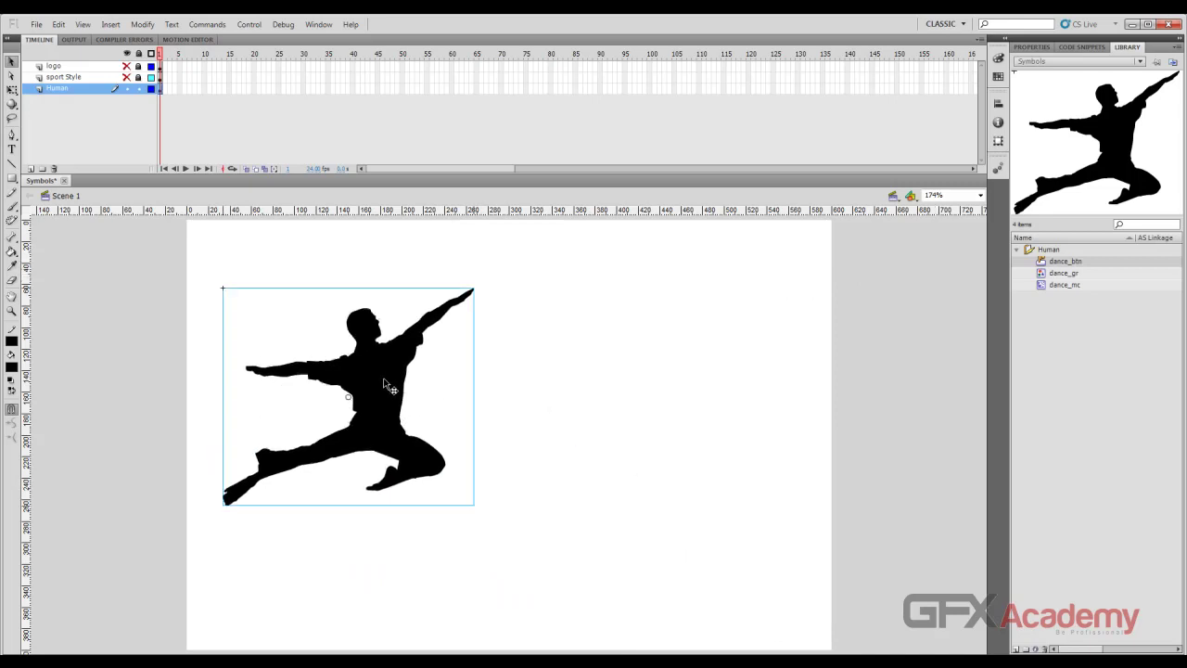
# Step: Collapse the Human library folder, nudge the dancer further right, and browse the Modify and Insert menus
pyautogui.click(1018, 251)
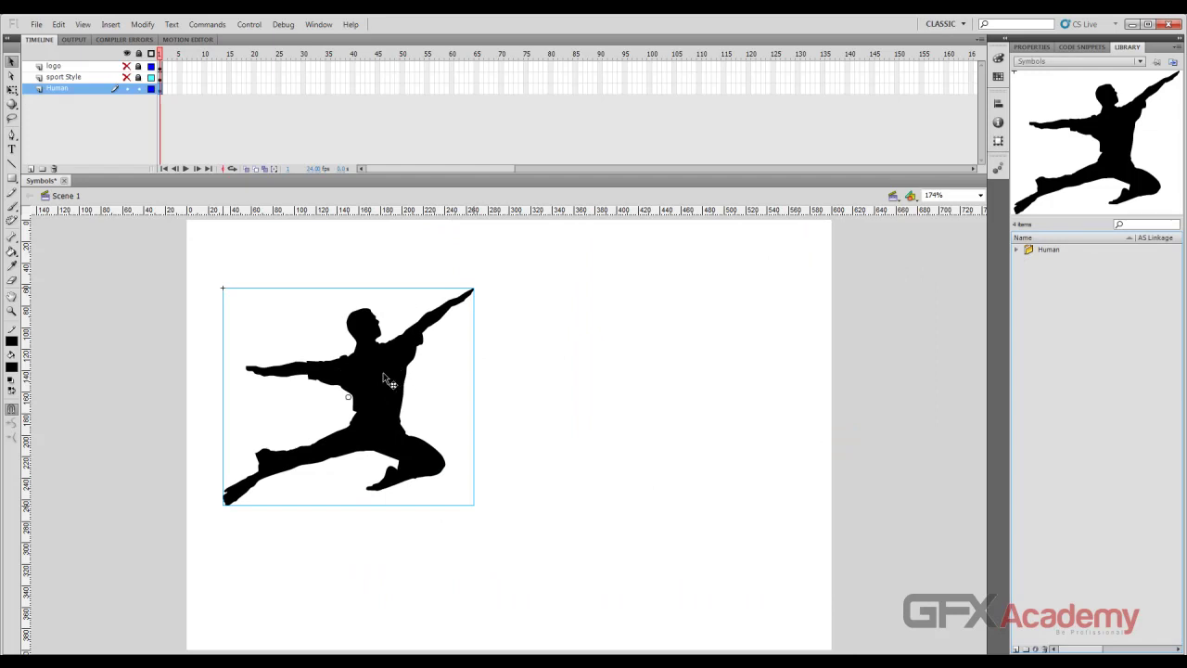
pyautogui.moveTo(387, 375)
pyautogui.mouseDown()
pyautogui.moveTo(481, 381)
pyautogui.moveTo(405, 402)
pyautogui.mouseUp()
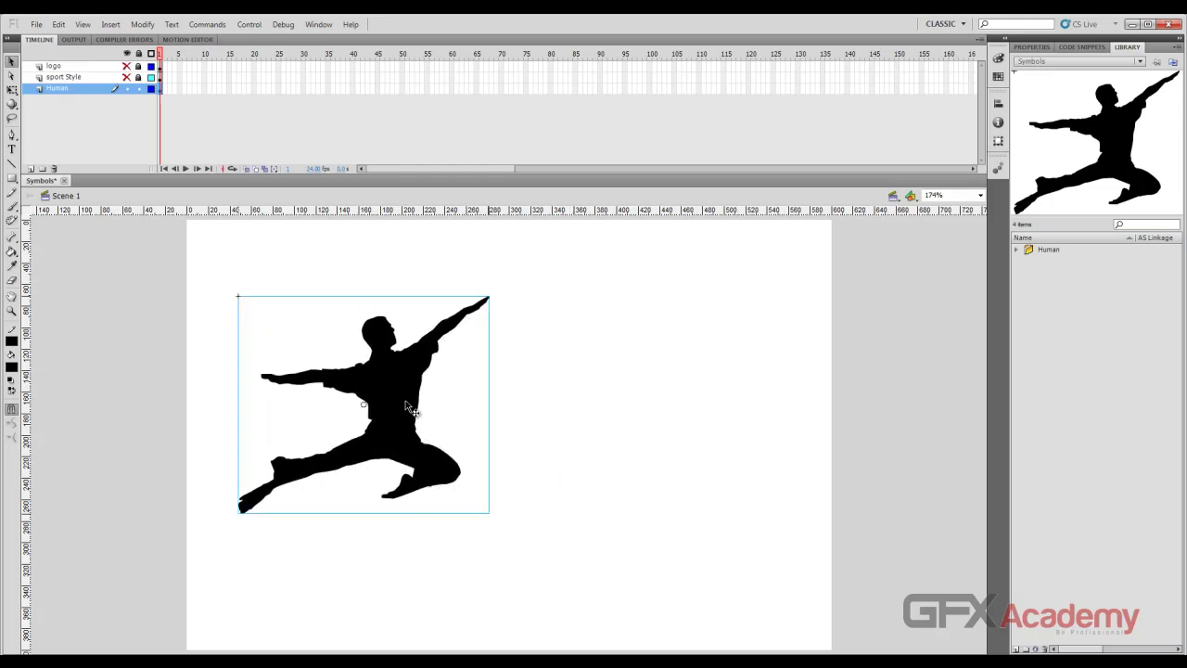
pyautogui.click(138, 25)
pyautogui.click(111, 25)
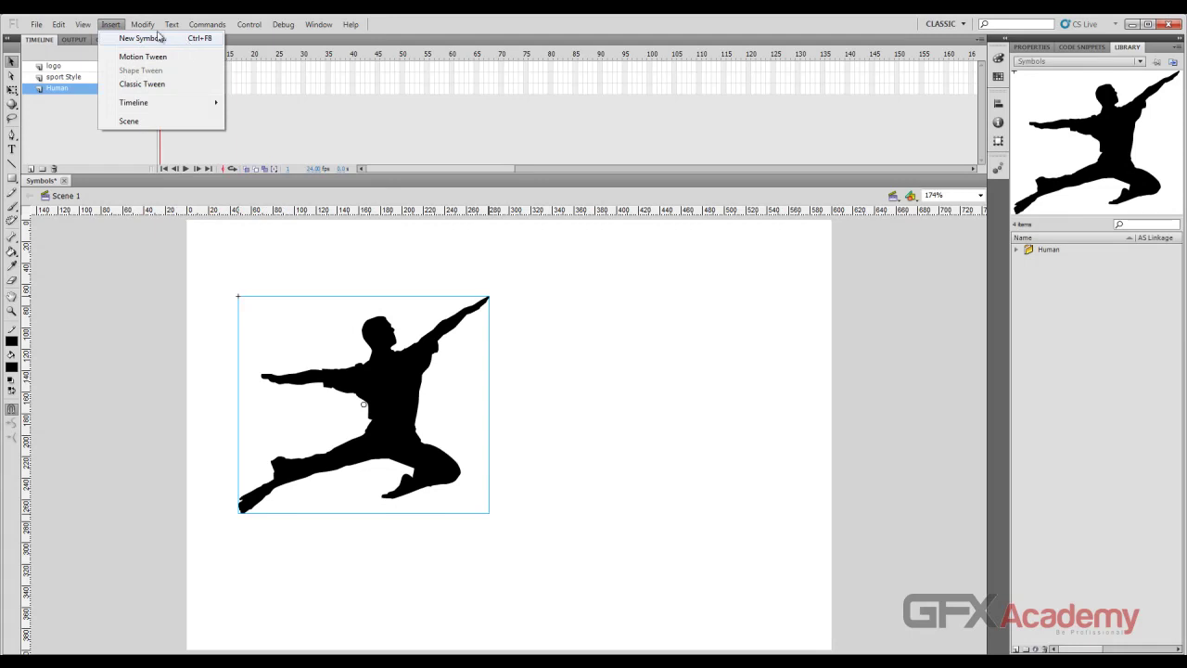
# Step: Duplicate the dancer's dance_mc symbol as a new library symbol named run
pyautogui.click(144, 26)
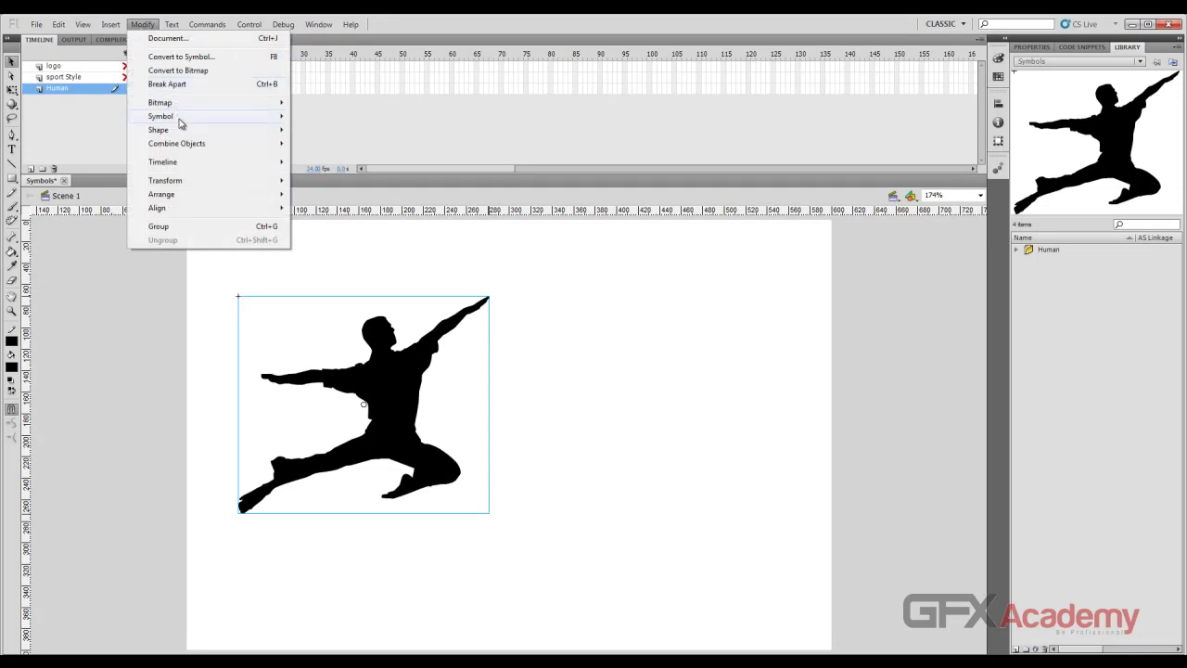
pyautogui.moveTo(161, 116)
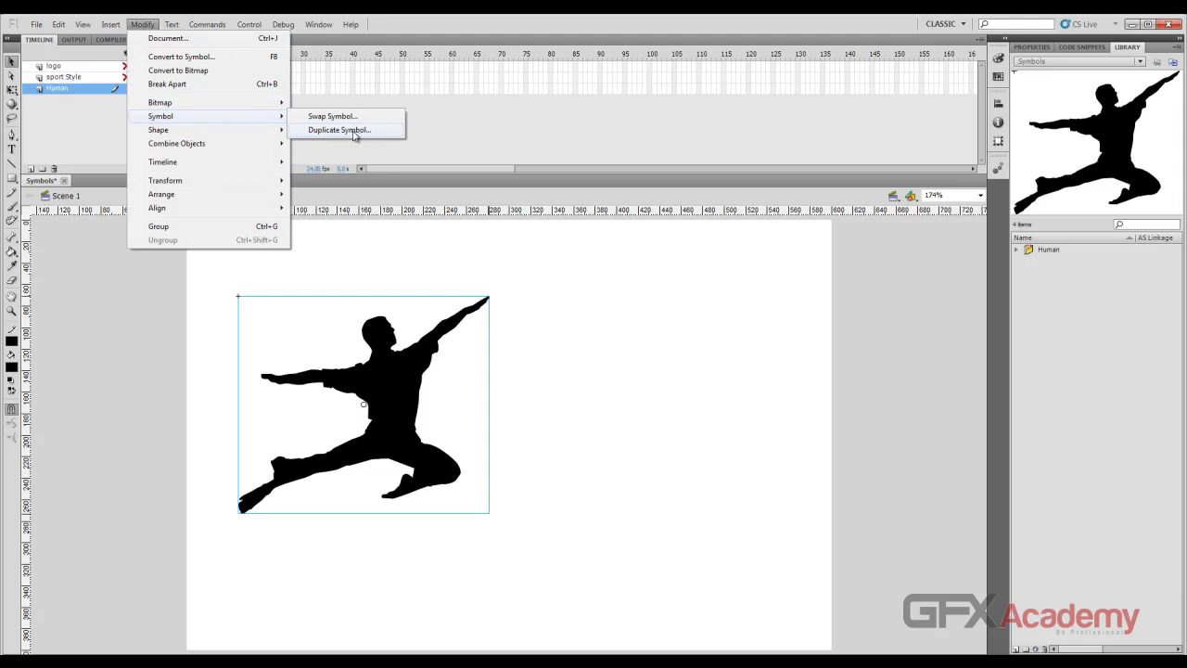
pyautogui.click(353, 136)
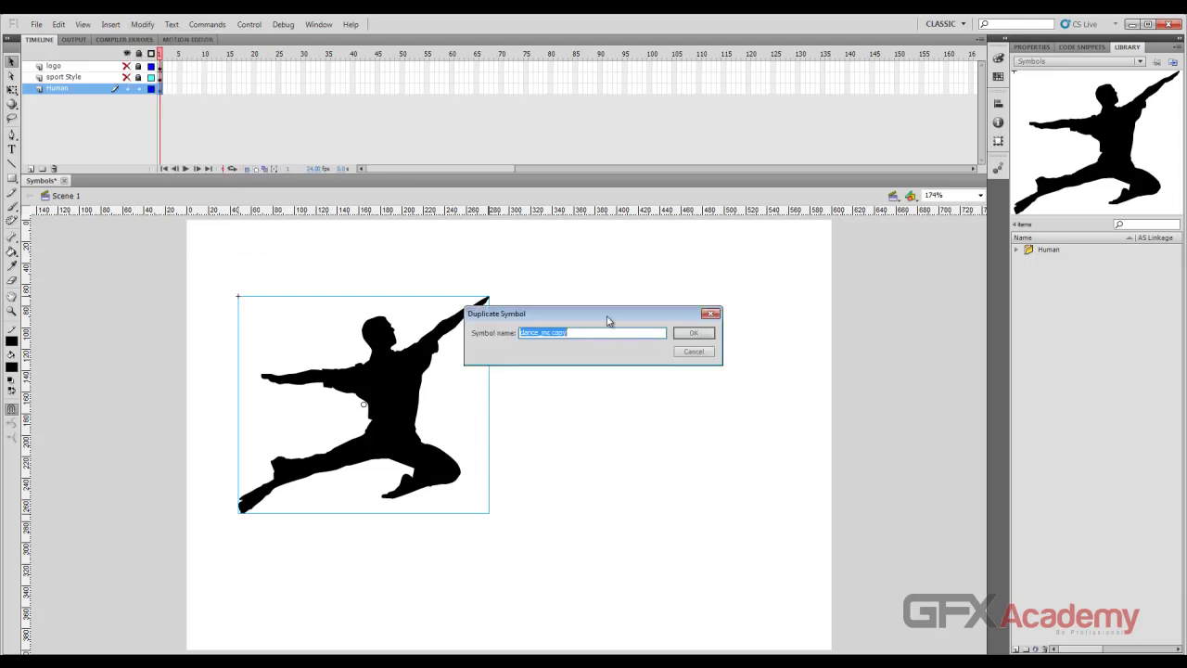
pyautogui.moveTo(625, 319); pyautogui.dragTo(644, 320)
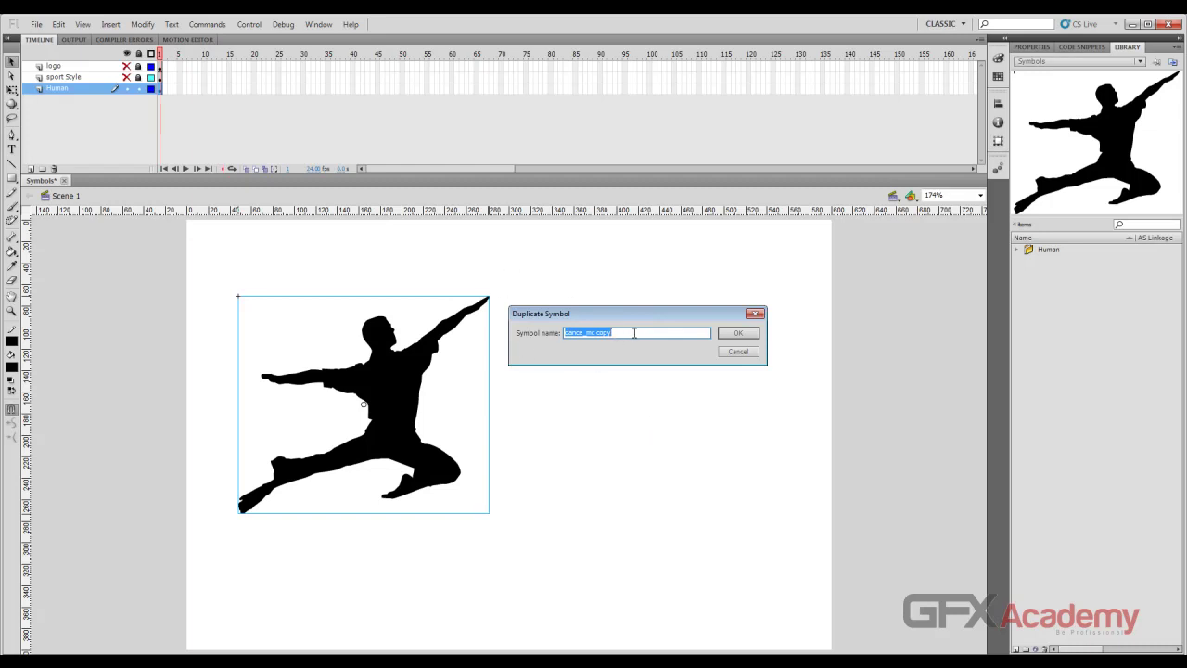
pyautogui.write('run')
pyautogui.click(733, 336)
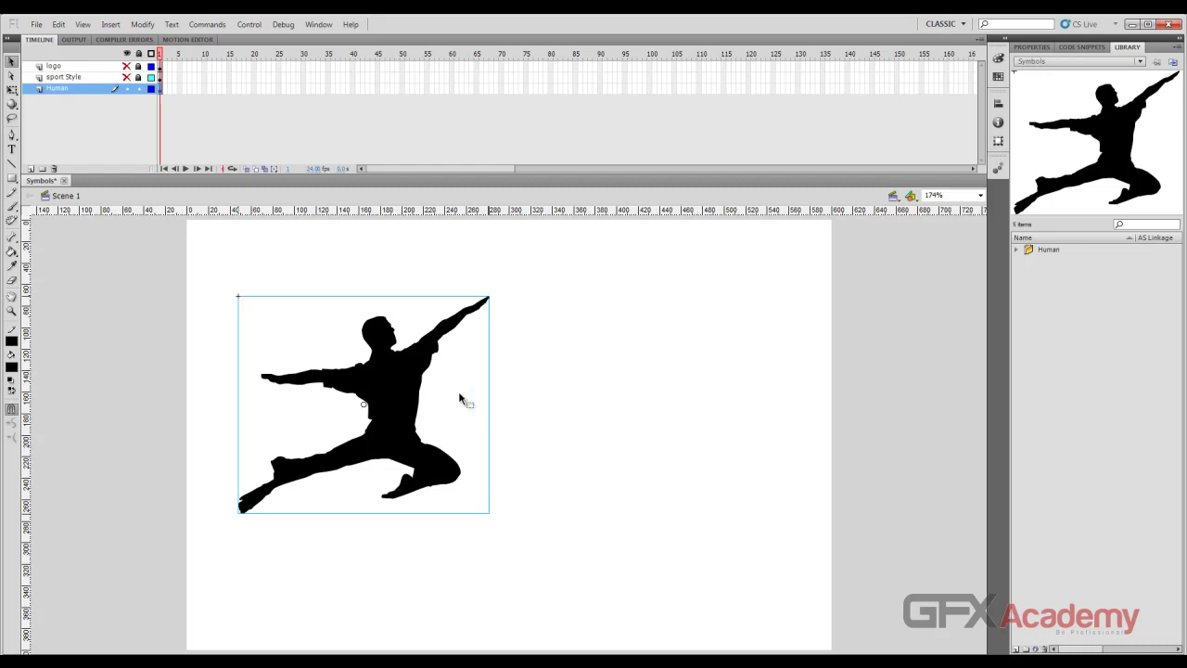
# Step: Peek inside the dancer instance, return to Scene 1, and expand the Human library folder
pyautogui.moveTo(410, 379); pyautogui.dragTo(407, 376)
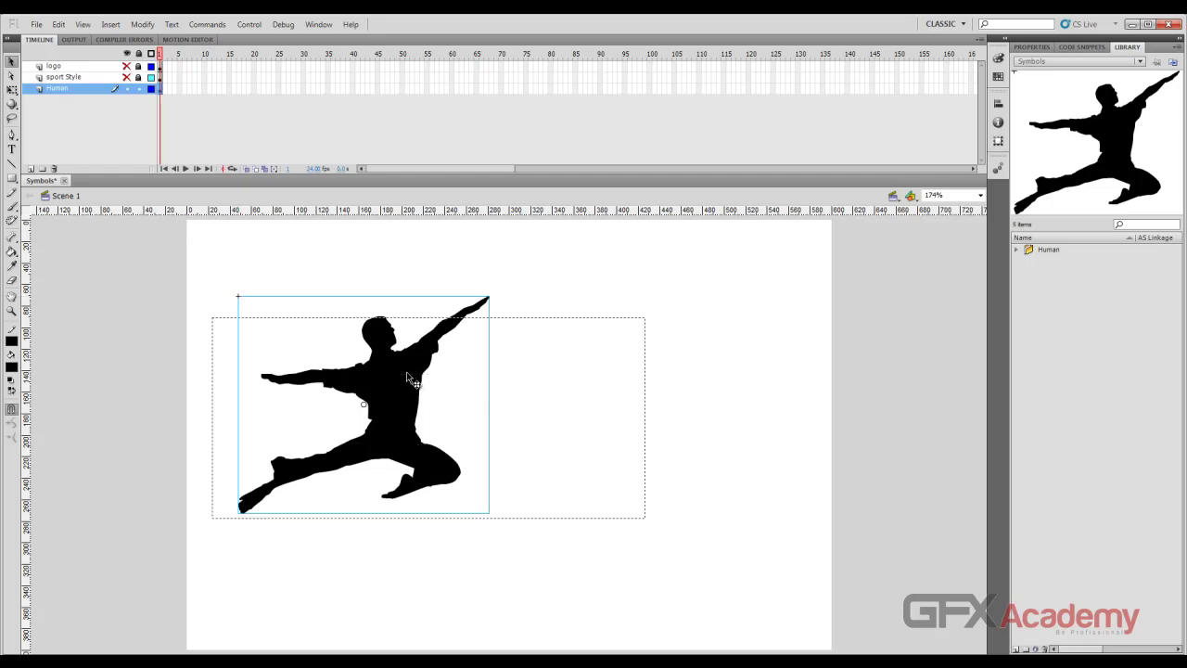
pyautogui.doubleClick(406, 375)
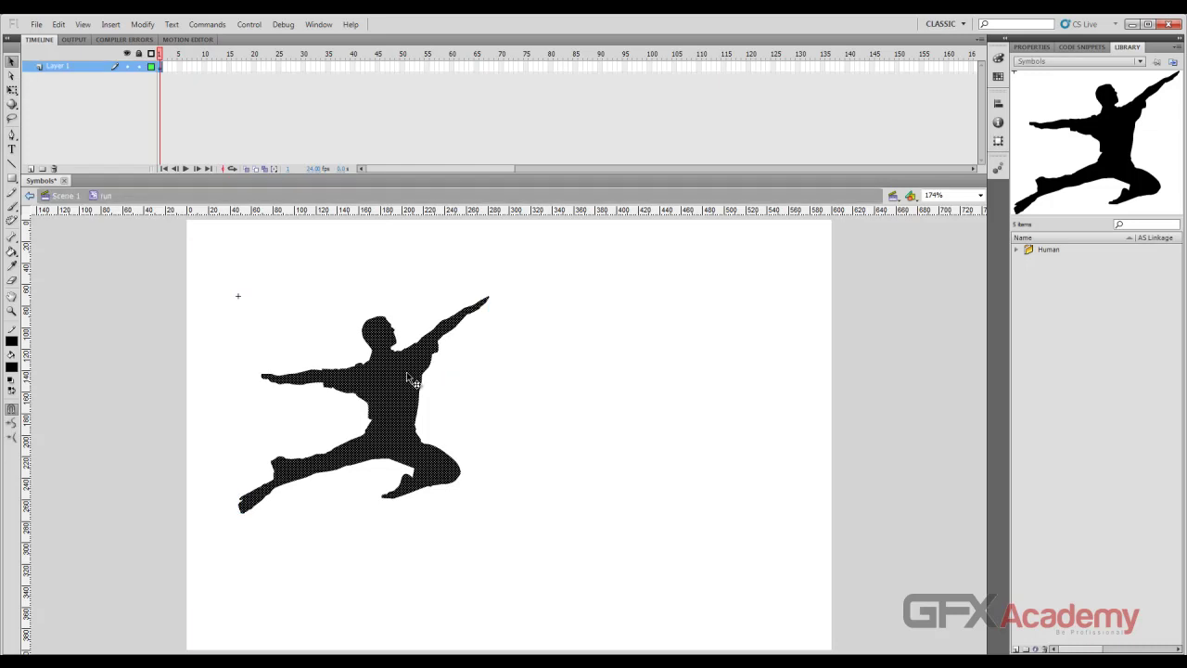
pyautogui.click(65, 196)
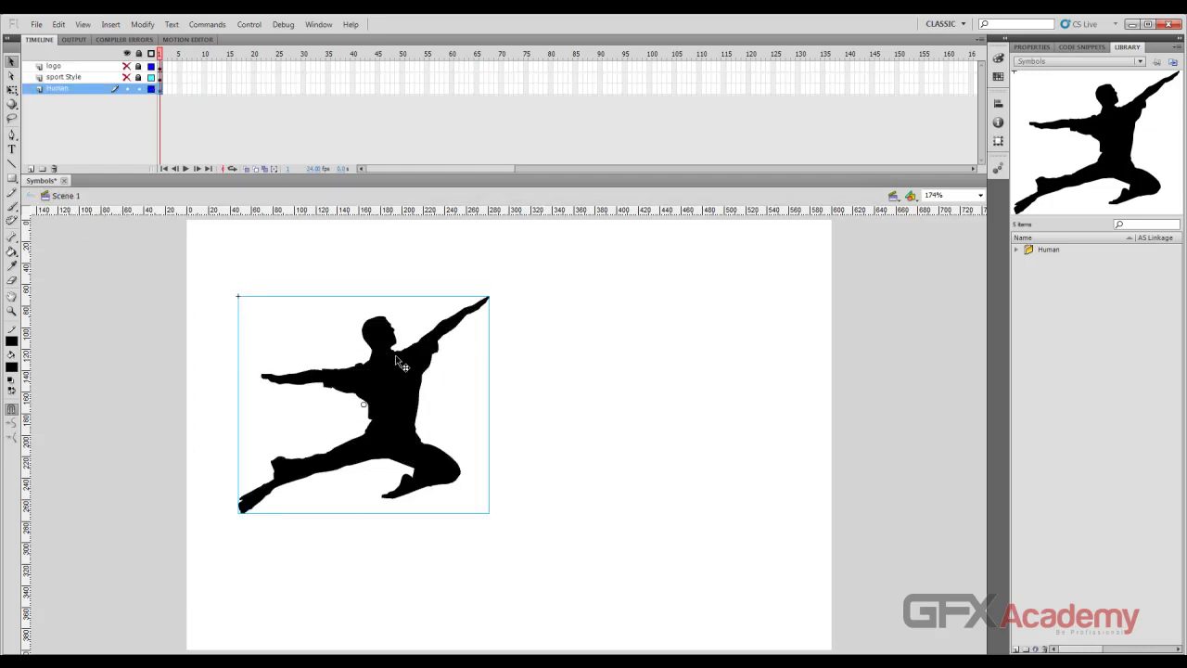
pyautogui.click(1016, 251)
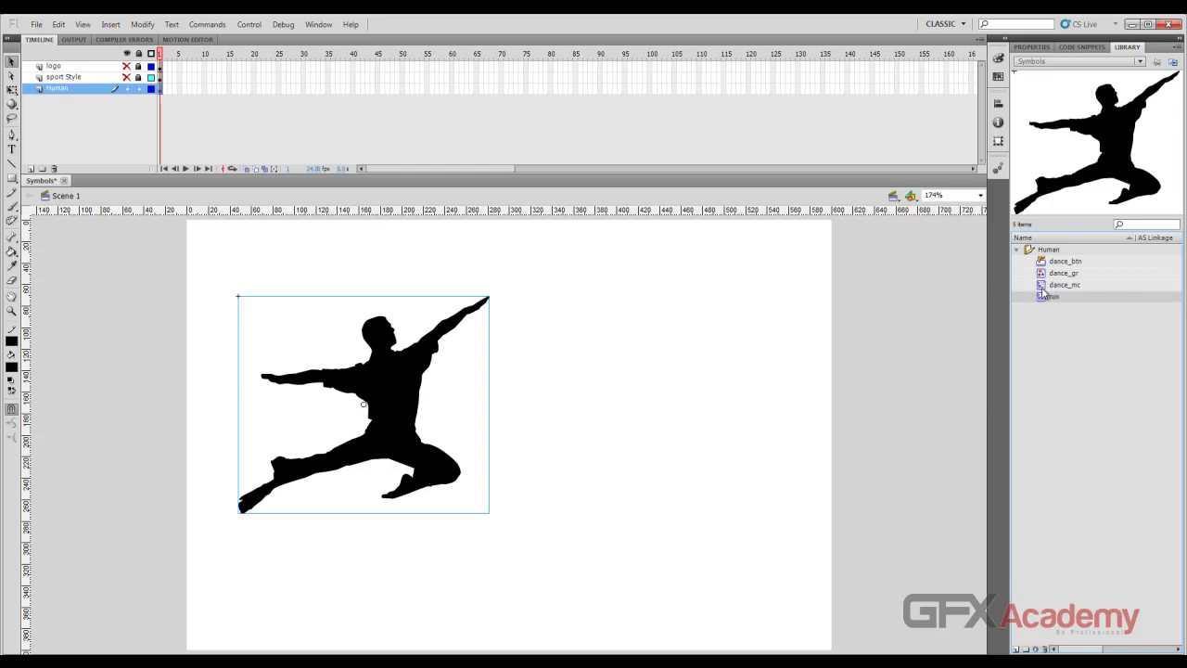
# Step: Open the run symbol and delete the lower part of the dancer's right foot
pyautogui.doubleClick(408, 365)
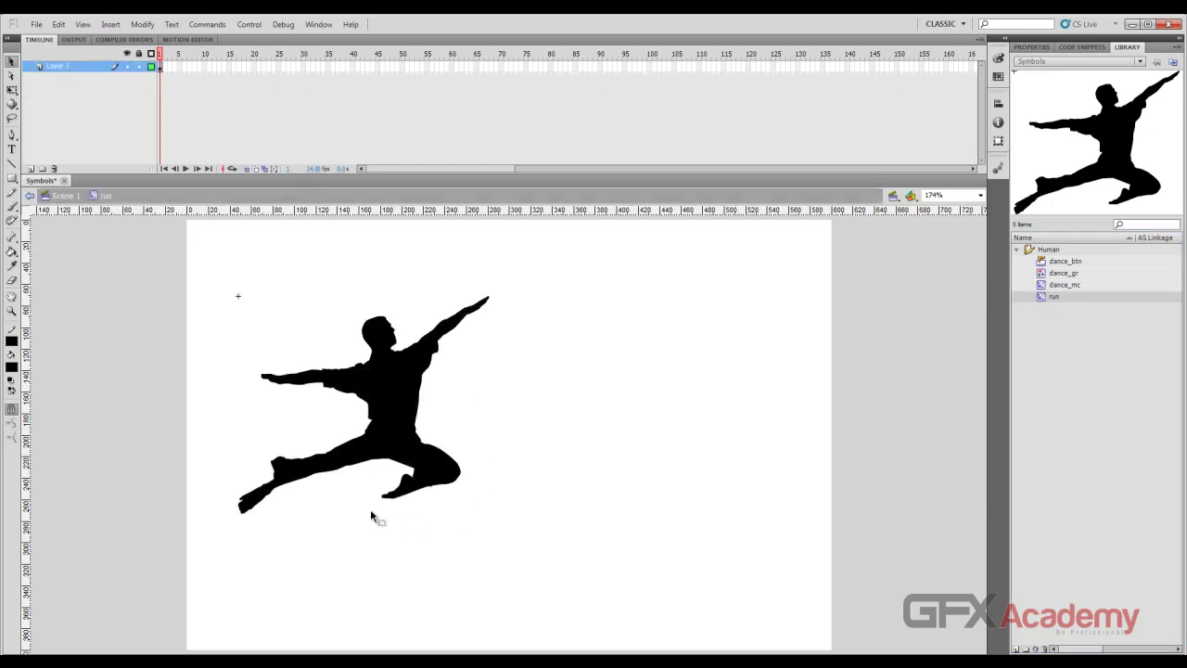
pyautogui.moveTo(375, 472); pyautogui.dragTo(545, 516)
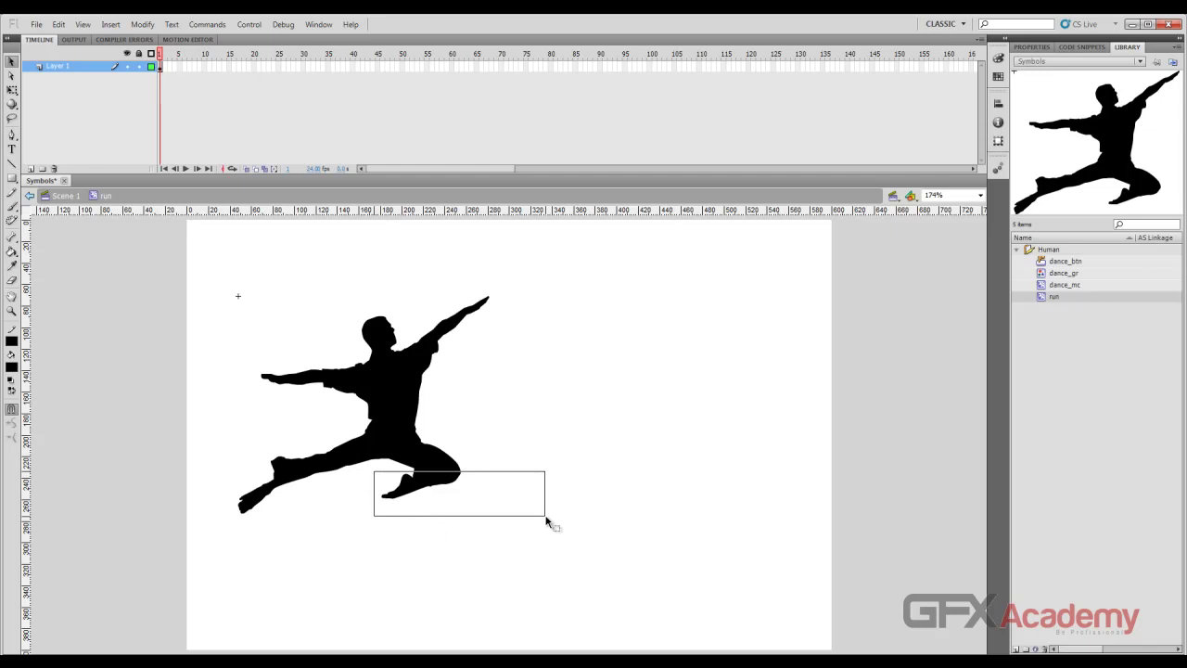
pyautogui.moveTo(546, 522); pyautogui.dragTo(546, 522)
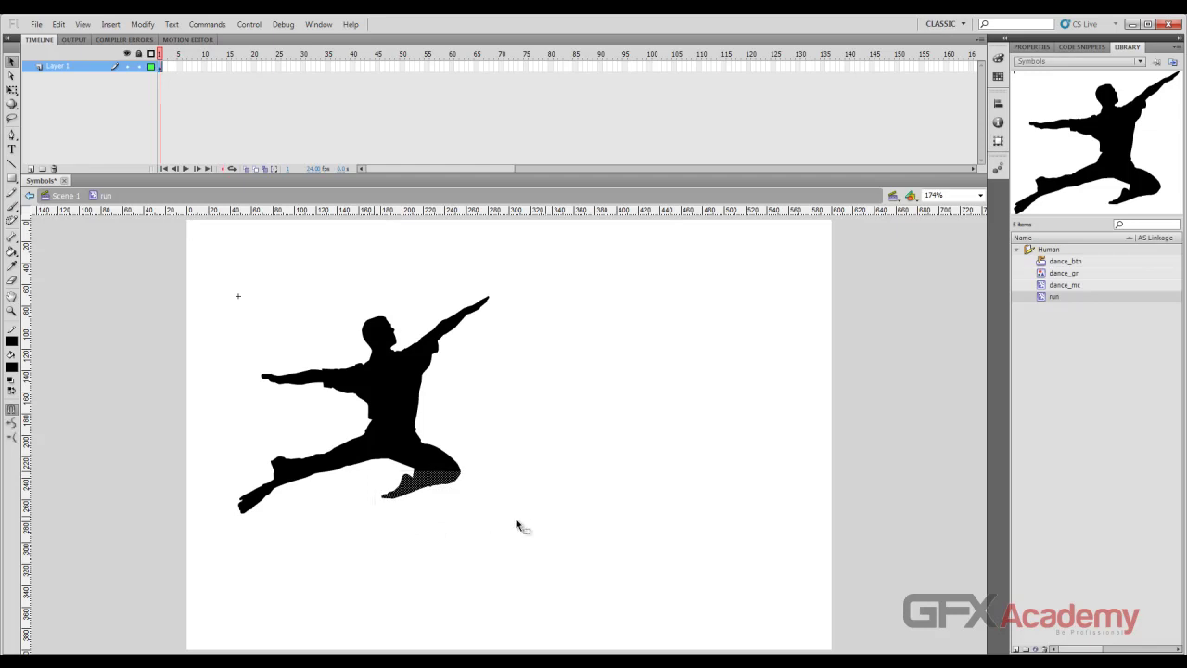
pyautogui.press('Delete')
# Step: Zoom in, flatten the leg's end, and pull the foot piece away from the leg
pyautogui.moveTo(414, 471); pyautogui.dragTo(418, 471)
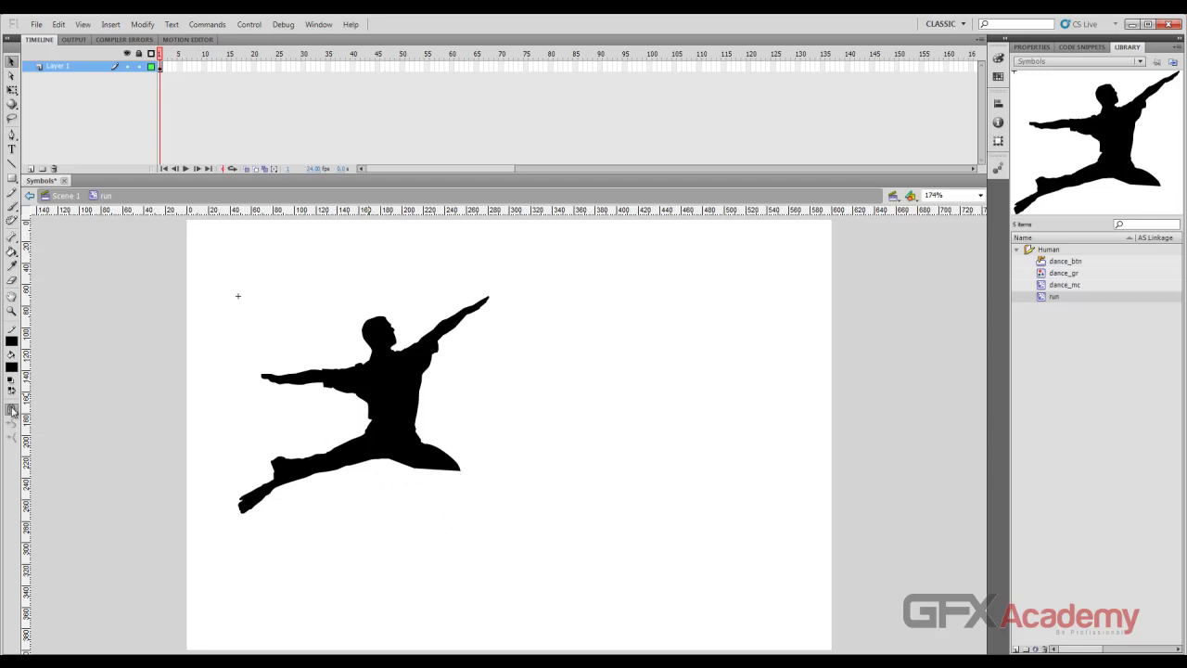
pyautogui.moveTo(477, 487); pyautogui.dragTo(413, 429)
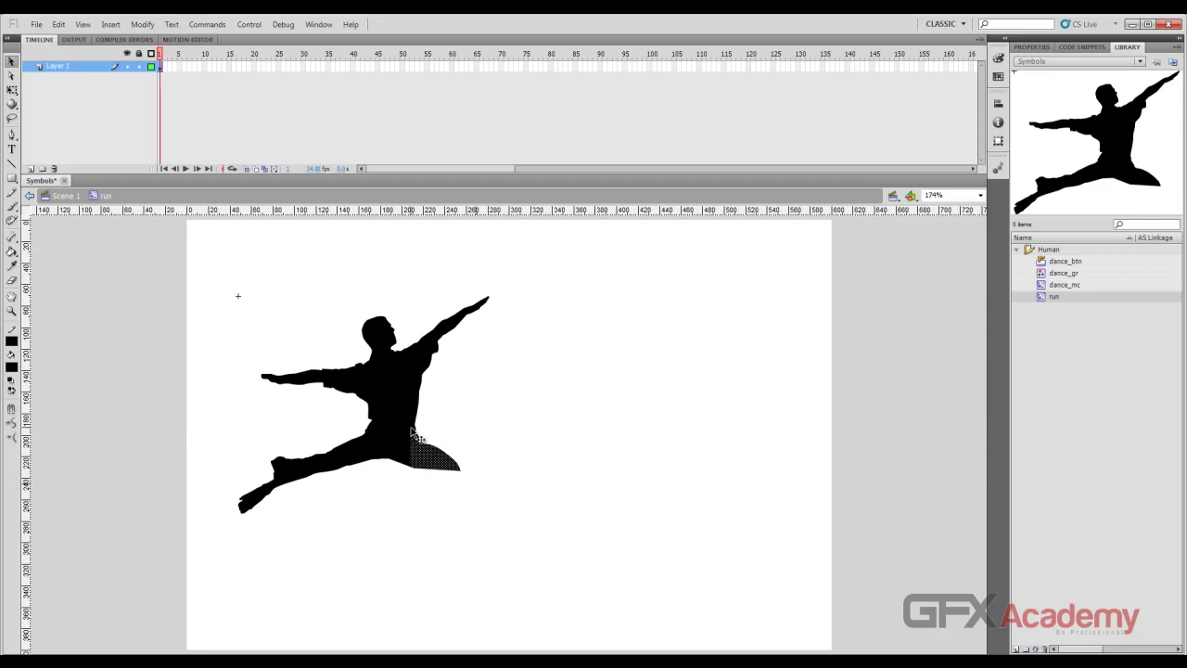
pyautogui.hotkey('ctrl', '=')
pyautogui.click(491, 492)
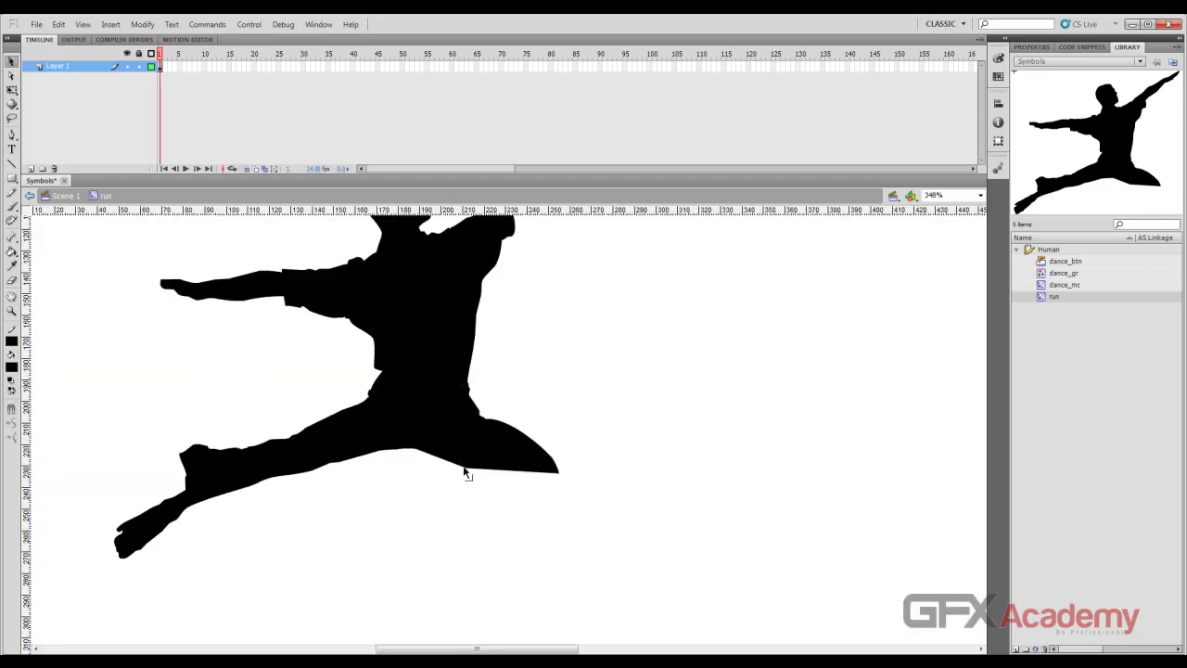
pyautogui.click(464, 470)
pyautogui.moveTo(467, 472); pyautogui.dragTo(556, 474)
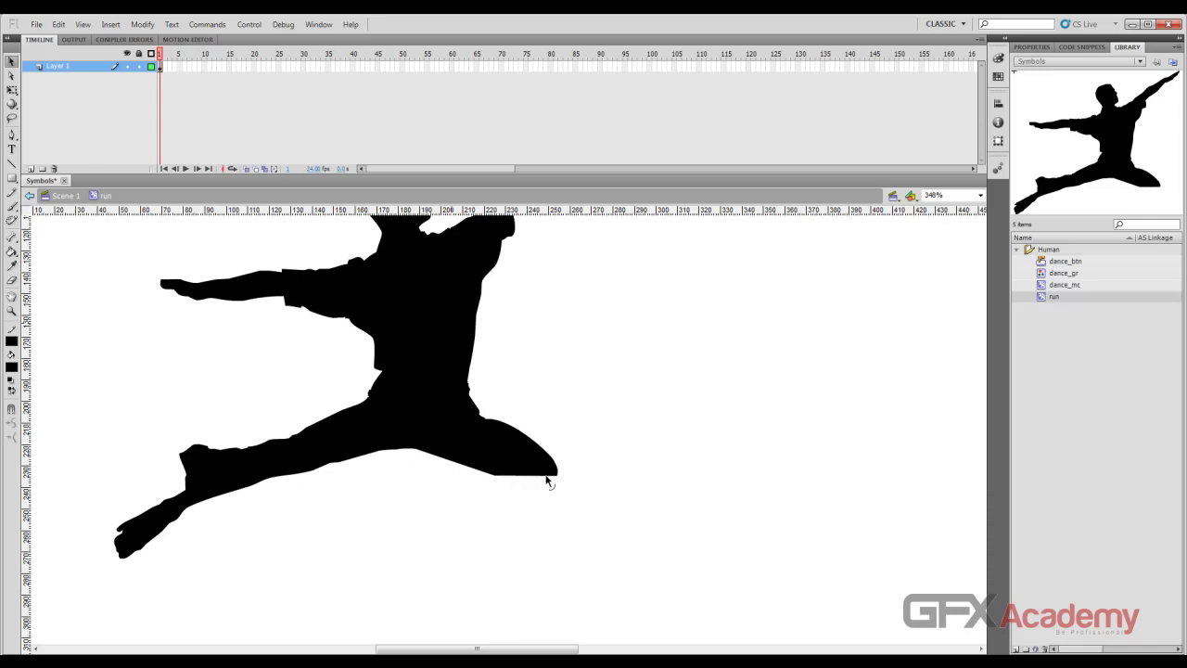
pyautogui.moveTo(536, 433)
pyautogui.mouseDown()
pyautogui.moveTo(511, 501)
pyautogui.moveTo(509, 489)
pyautogui.moveTo(569, 522)
pyautogui.moveTo(478, 550)
pyautogui.moveTo(631, 516)
pyautogui.mouseUp()
pyautogui.press('Delete')
pyautogui.click(463, 528)
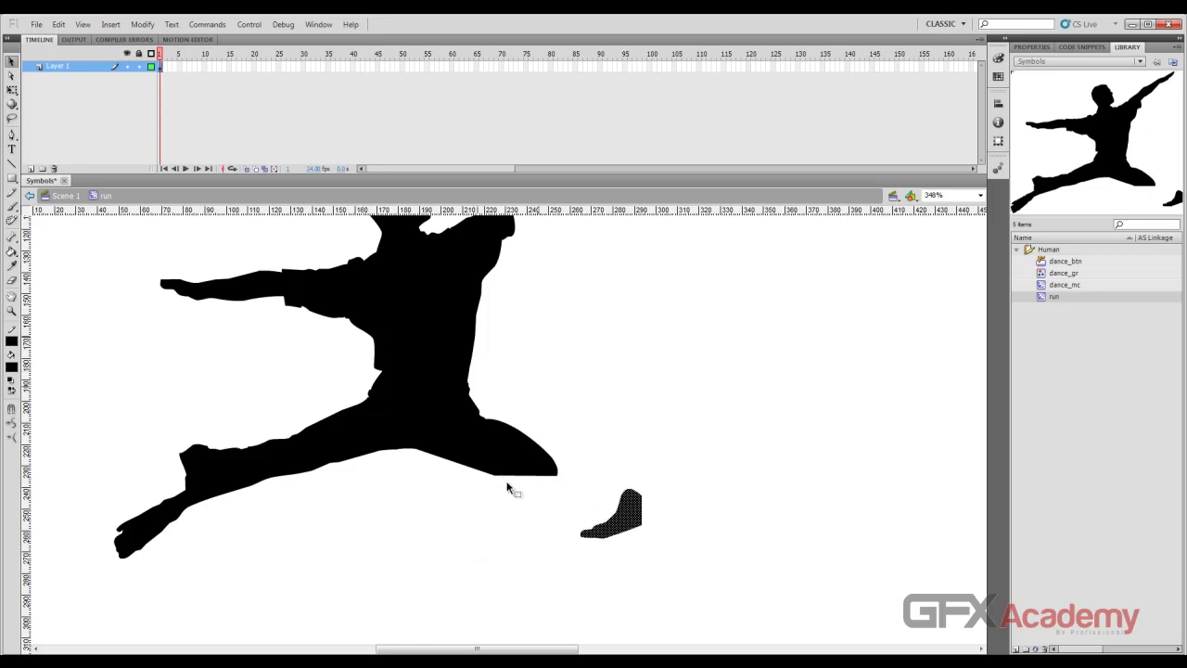
# Step: Extend the right leg downward and rotate the foot piece into place at its end
pyautogui.moveTo(509, 476)
pyautogui.mouseDown()
pyautogui.moveTo(501, 558)
pyautogui.moveTo(511, 554)
pyautogui.mouseUp()
pyautogui.moveTo(511, 556); pyautogui.dragTo(447, 542)
pyautogui.moveTo(544, 487)
pyautogui.mouseDown()
pyautogui.moveTo(501, 554)
pyautogui.moveTo(466, 555)
pyautogui.mouseUp()
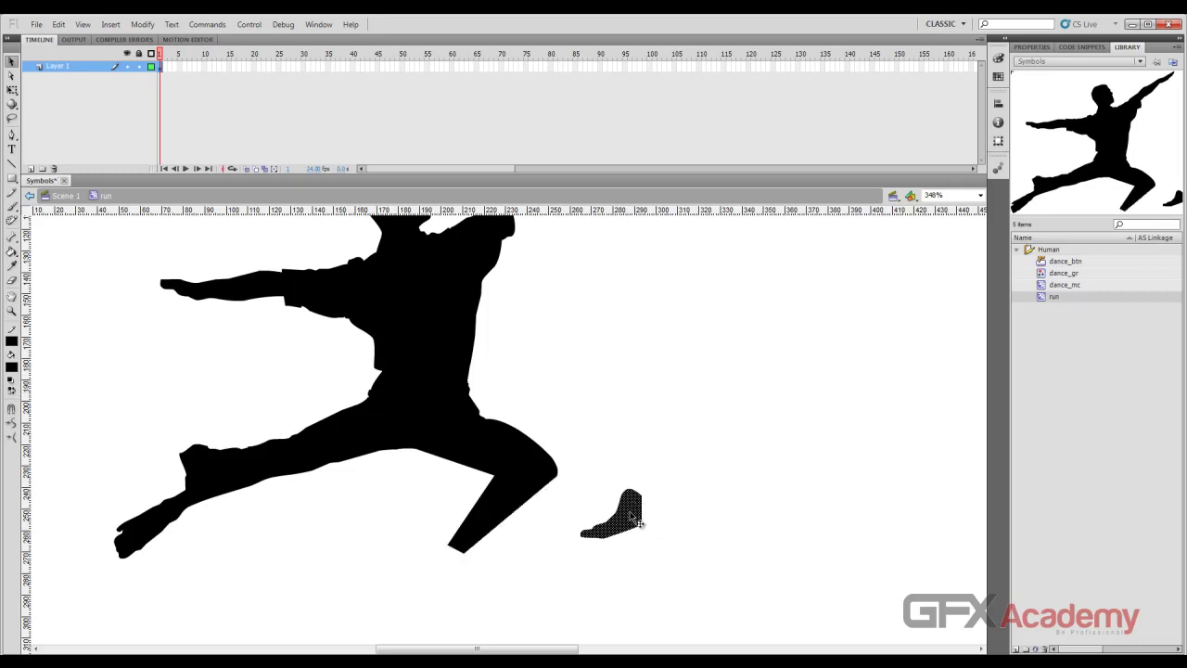
pyautogui.moveTo(635, 510)
pyautogui.mouseDown()
pyautogui.moveTo(433, 545)
pyautogui.moveTo(426, 560)
pyautogui.moveTo(450, 550)
pyautogui.moveTo(455, 562)
pyautogui.mouseUp()
pyautogui.press('q')
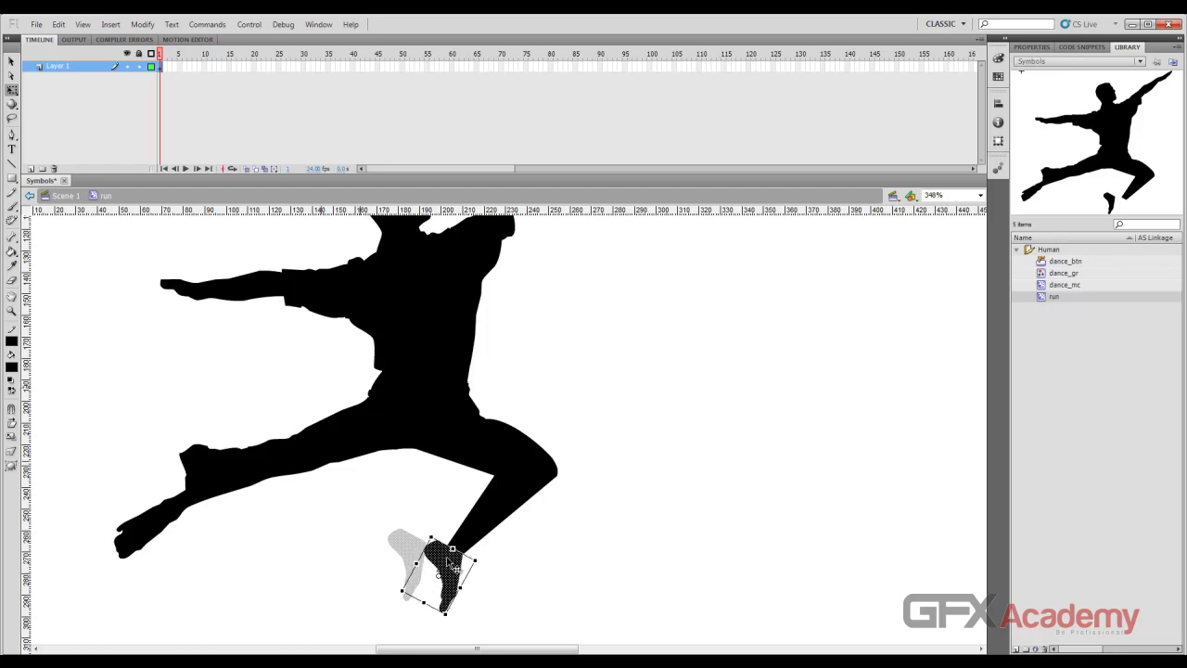
pyautogui.moveTo(454, 562); pyautogui.dragTo(455, 562)
pyautogui.press('n')
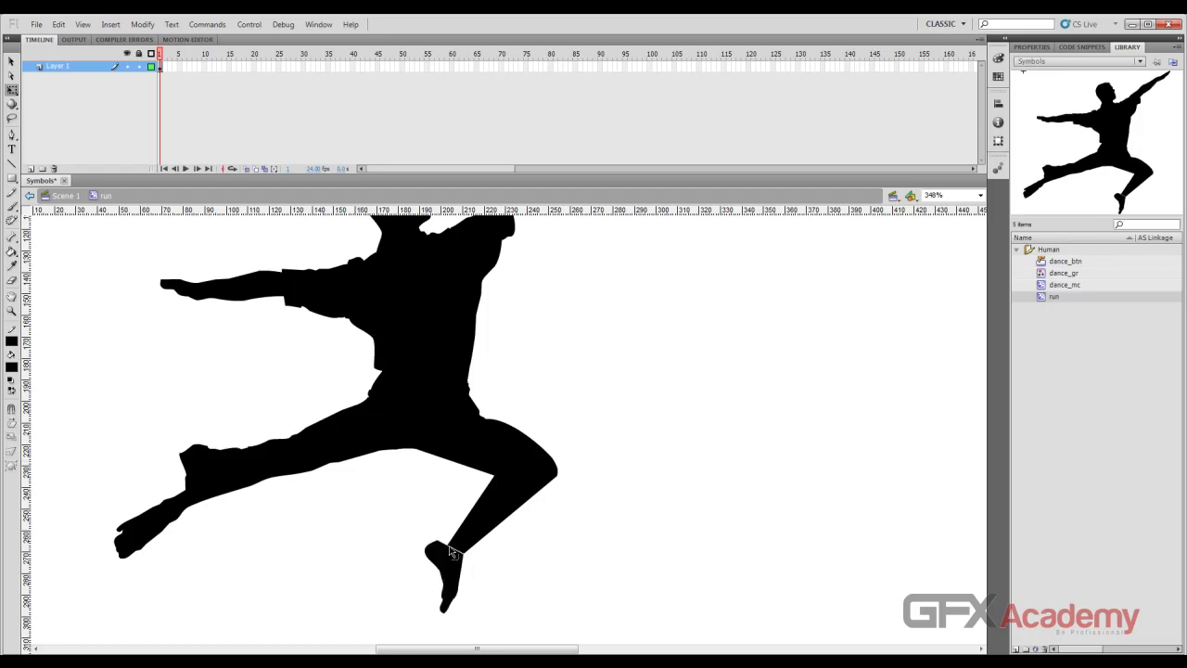
# Step: Curve the shin edges from knee to ankle so the leg bends smoothly into the foot
pyautogui.moveTo(493, 476)
pyautogui.mouseDown()
pyautogui.moveTo(440, 547)
pyautogui.moveTo(464, 562)
pyautogui.mouseUp()
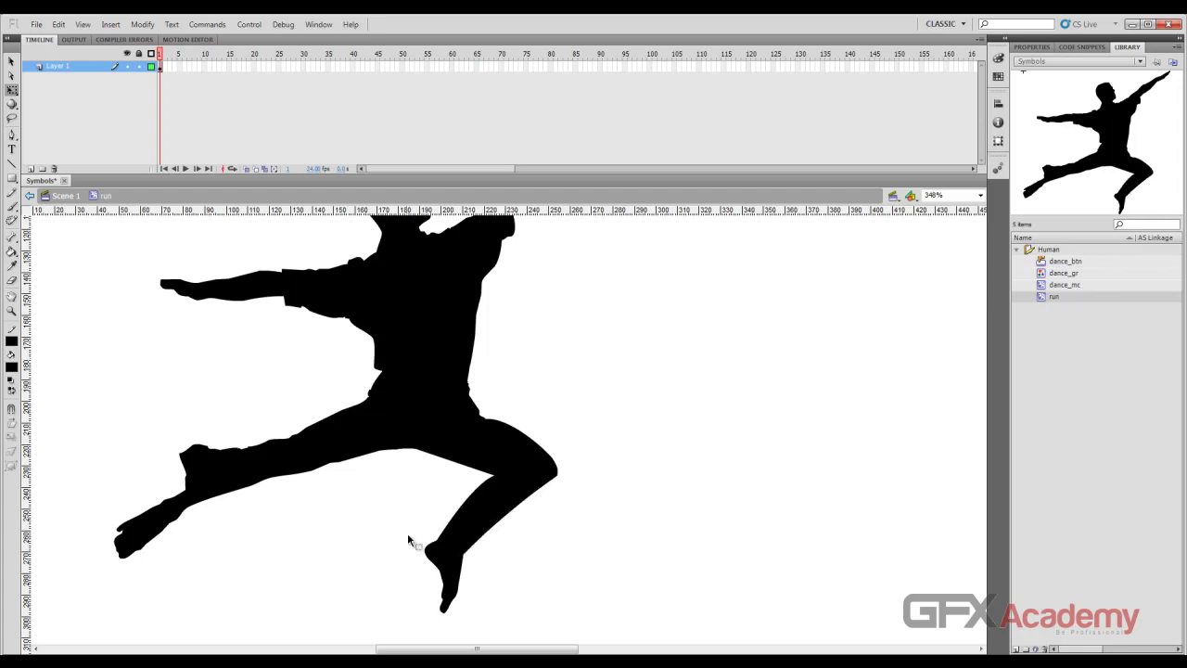
pyautogui.moveTo(528, 505); pyautogui.dragTo(562, 485)
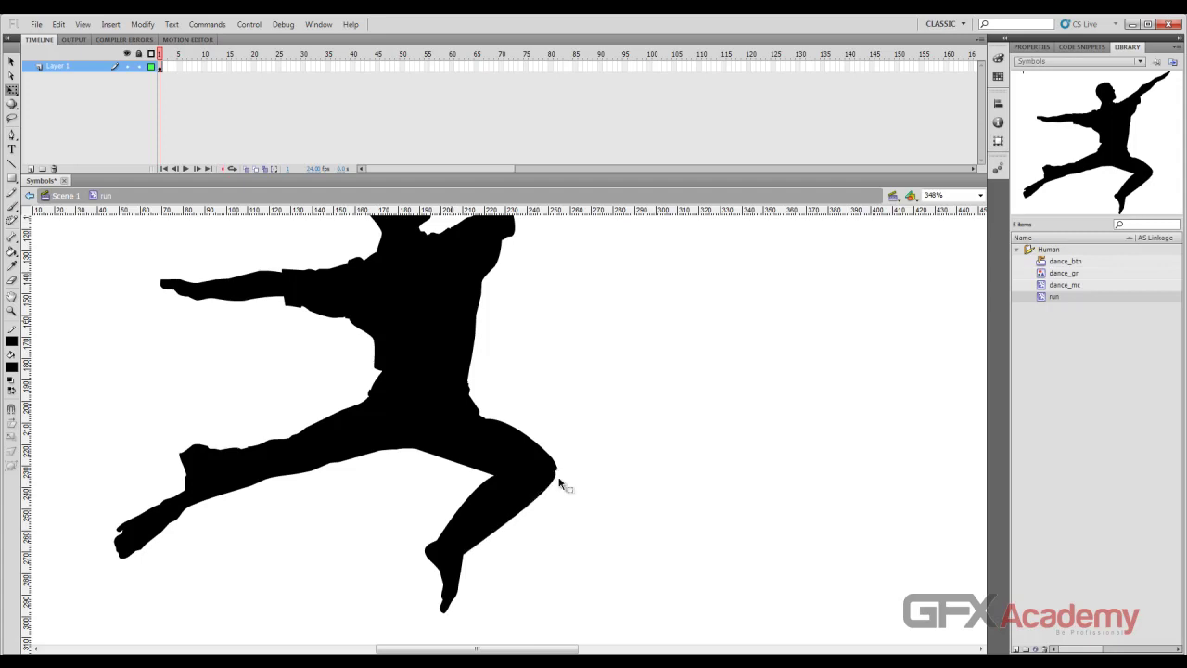
pyautogui.moveTo(557, 476); pyautogui.dragTo(554, 484)
pyautogui.moveTo(554, 483)
pyautogui.mouseDown()
pyautogui.moveTo(557, 471)
pyautogui.moveTo(546, 495)
pyautogui.mouseUp()
pyautogui.moveTo(499, 542); pyautogui.dragTo(467, 561)
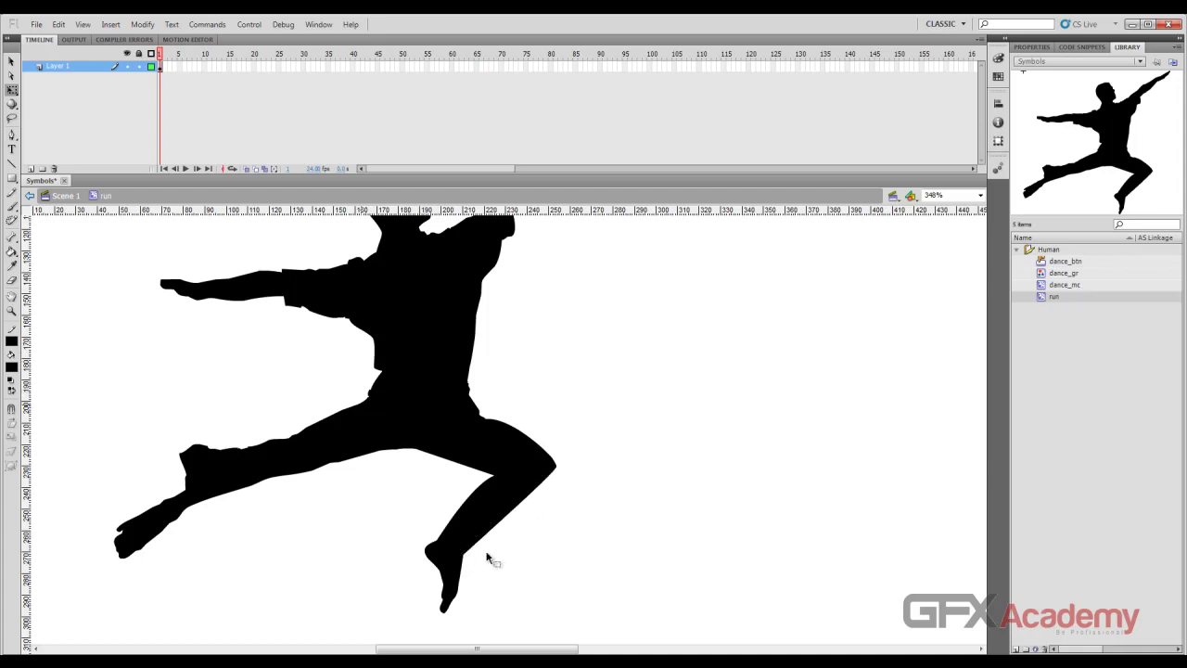
pyautogui.moveTo(521, 508)
pyautogui.mouseDown()
pyautogui.moveTo(535, 499)
pyautogui.moveTo(525, 506)
pyautogui.mouseUp()
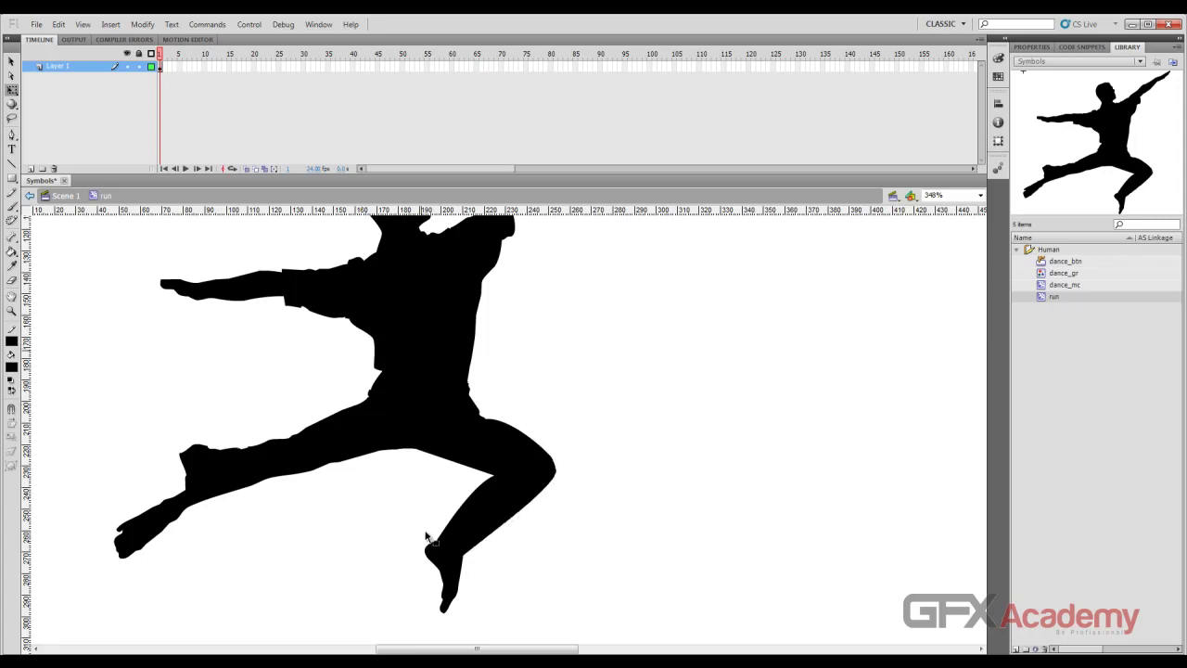
# Step: Place a dance_mc instance on stage to the right of the run dancer, zoomed out to 174%
pyautogui.click(69, 197)
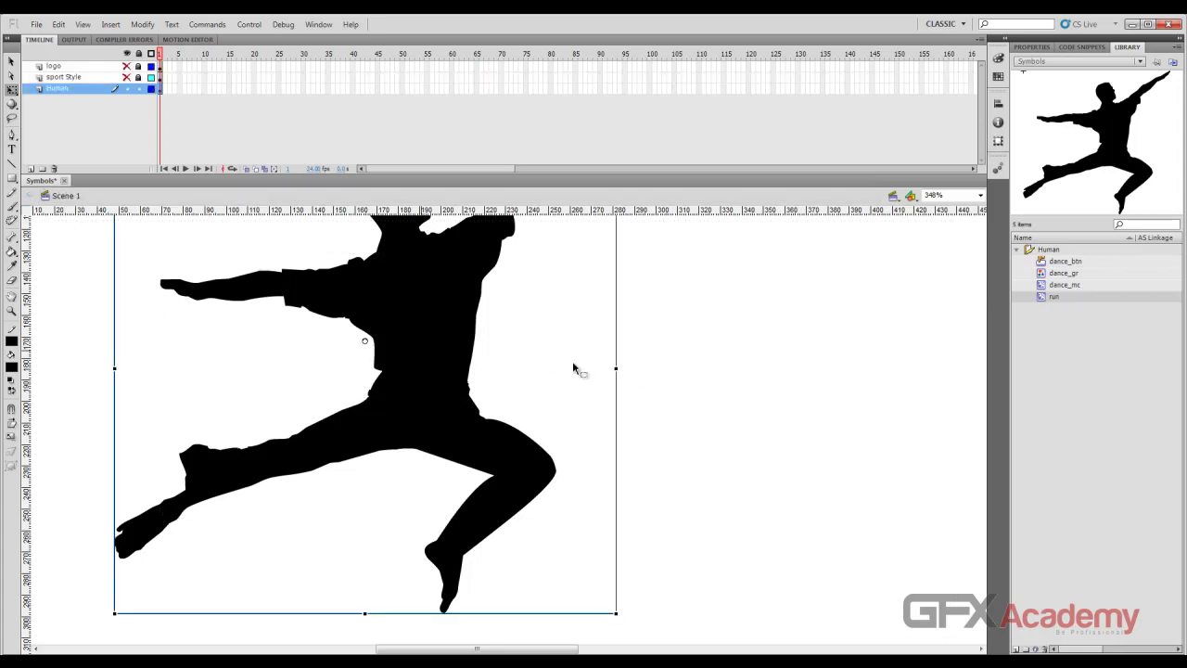
pyautogui.click(12, 61)
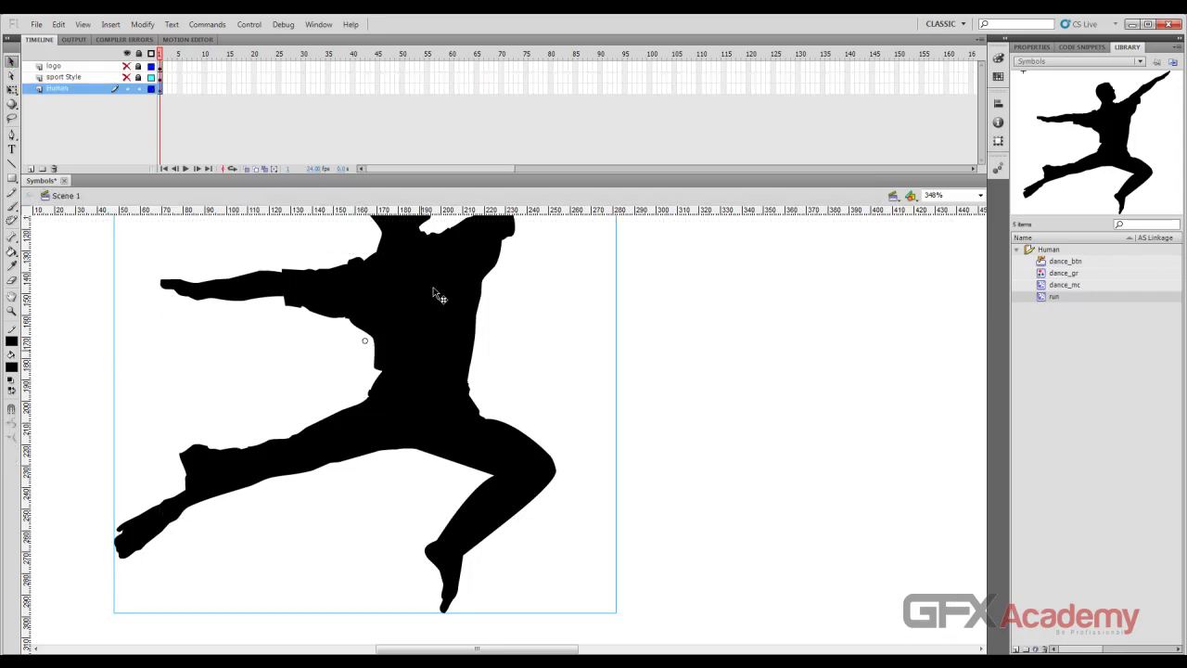
pyautogui.click(1065, 284)
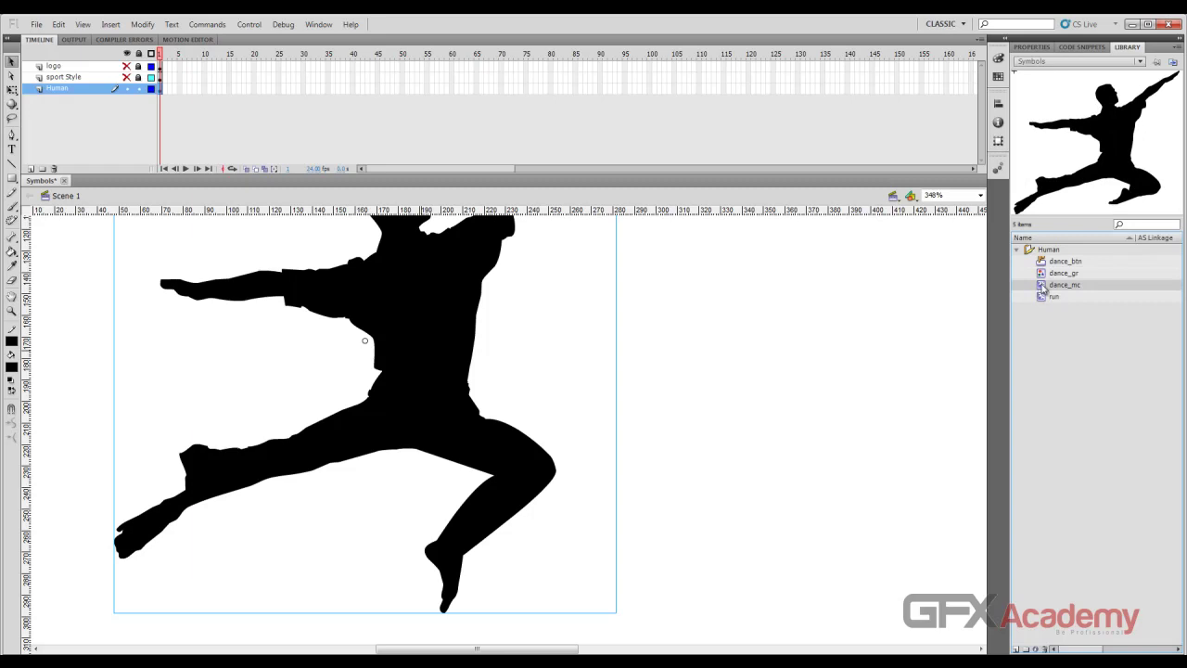
pyautogui.moveTo(1045, 285); pyautogui.dragTo(852, 411)
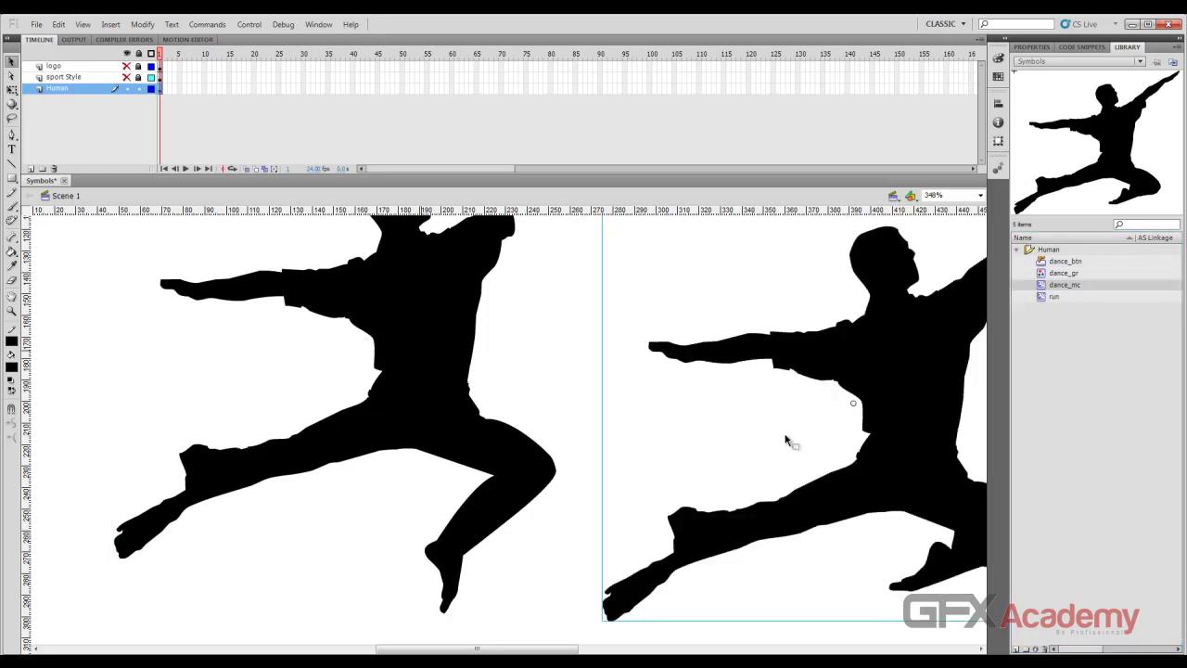
pyautogui.hotkey('ctrl', '-')
pyautogui.moveTo(703, 419)
pyautogui.mouseDown()
pyautogui.moveTo(763, 380)
pyautogui.moveTo(742, 412)
pyautogui.mouseUp()
# Step: Inspect the run and dance_mc symbols in place, then nudge the run dancer slightly left
pyautogui.click(496, 371)
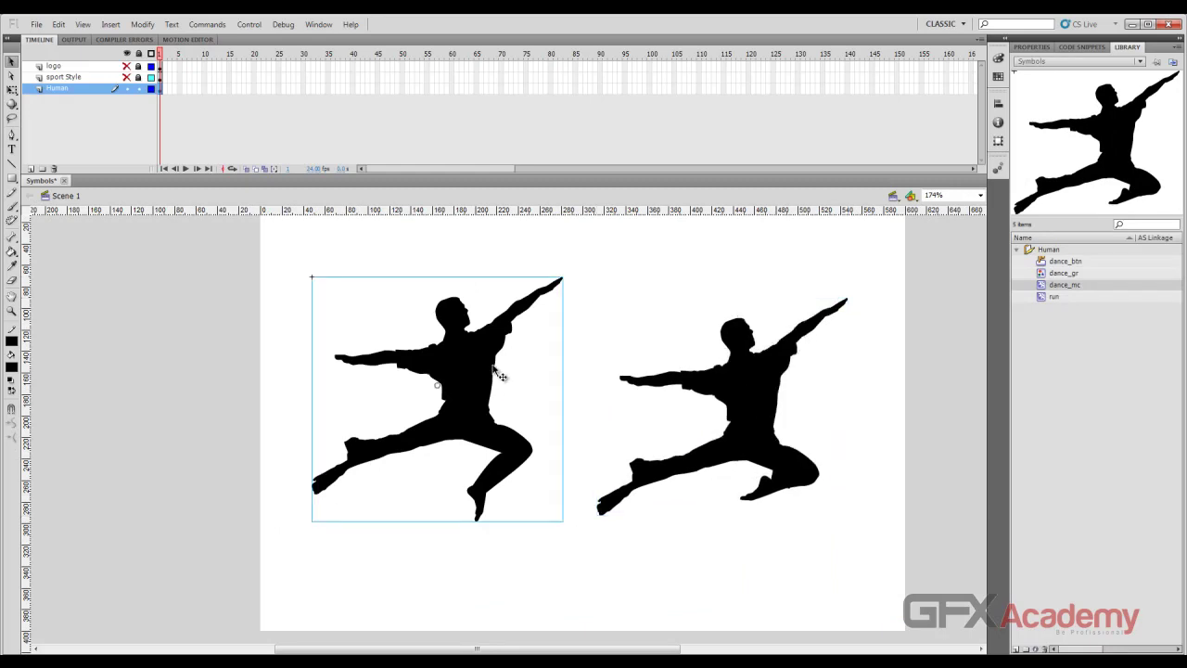
pyautogui.doubleClick(466, 362)
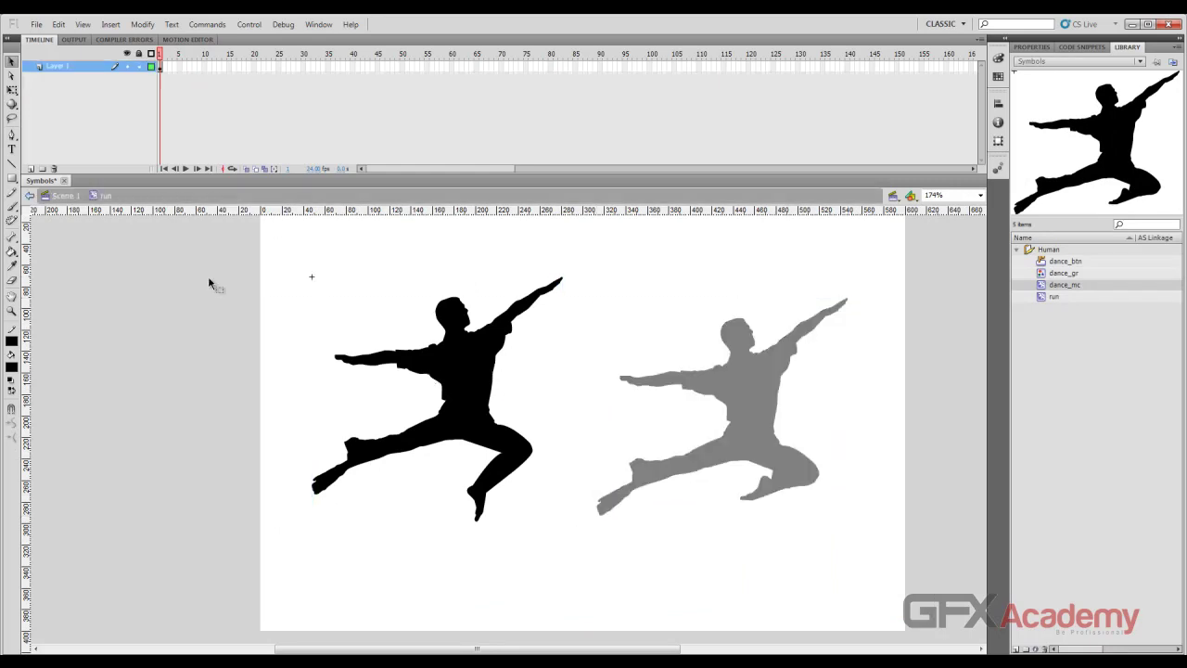
pyautogui.click(65, 196)
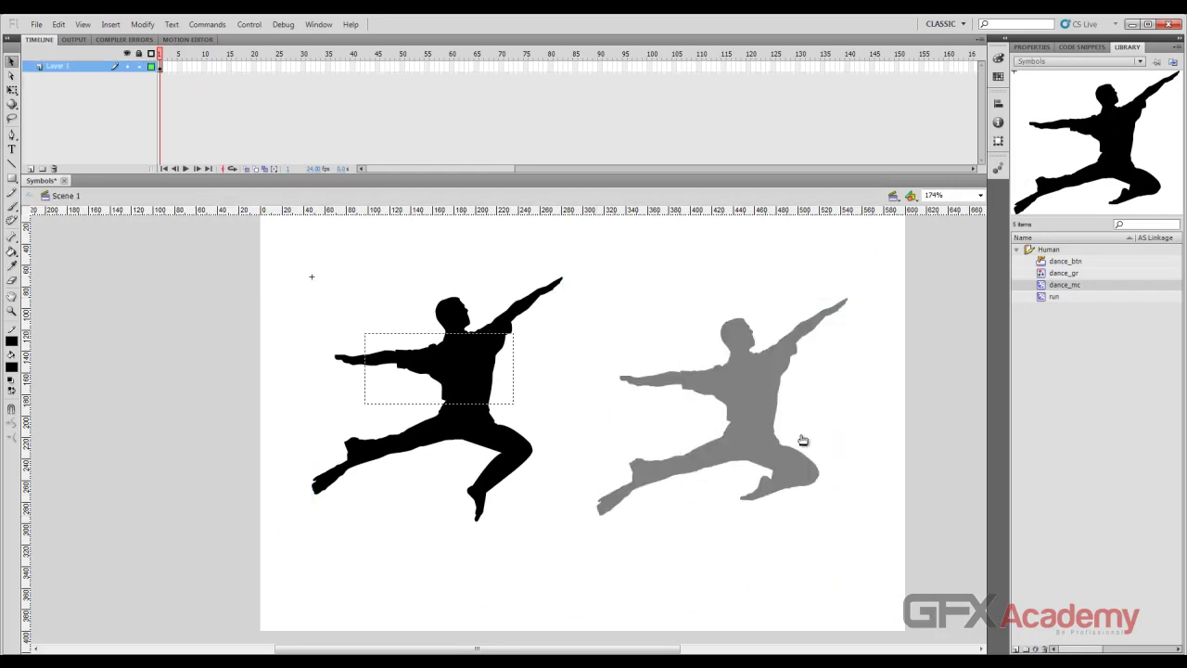
pyautogui.click(737, 394)
pyautogui.doubleClick(649, 380)
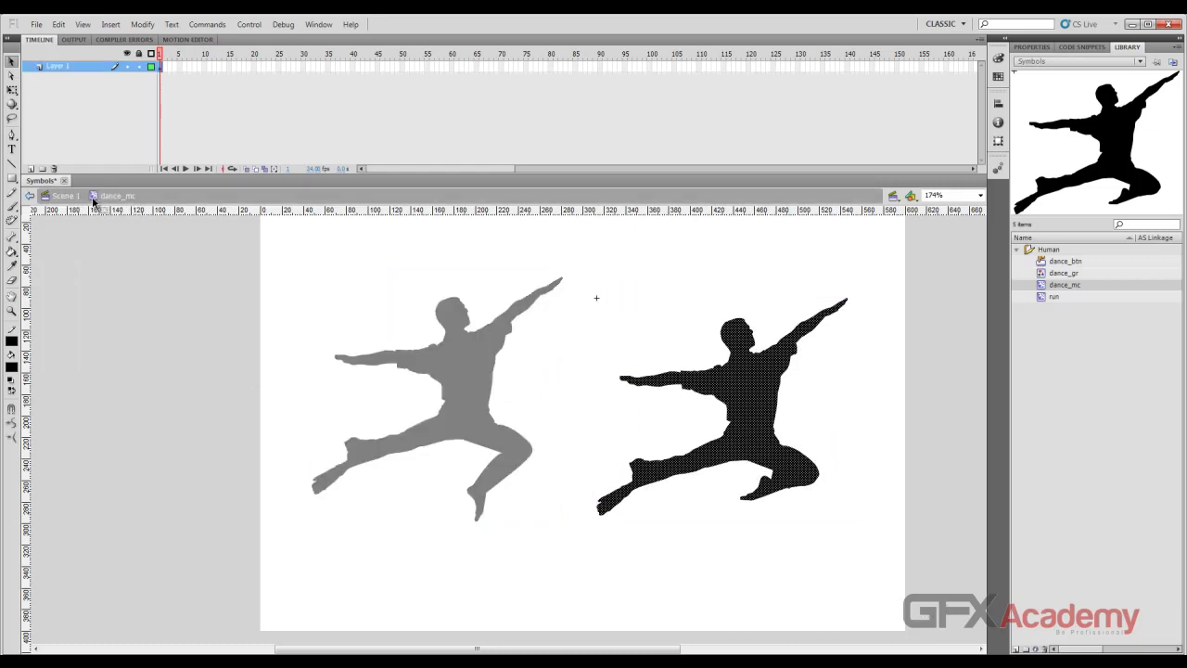
pyautogui.click(65, 196)
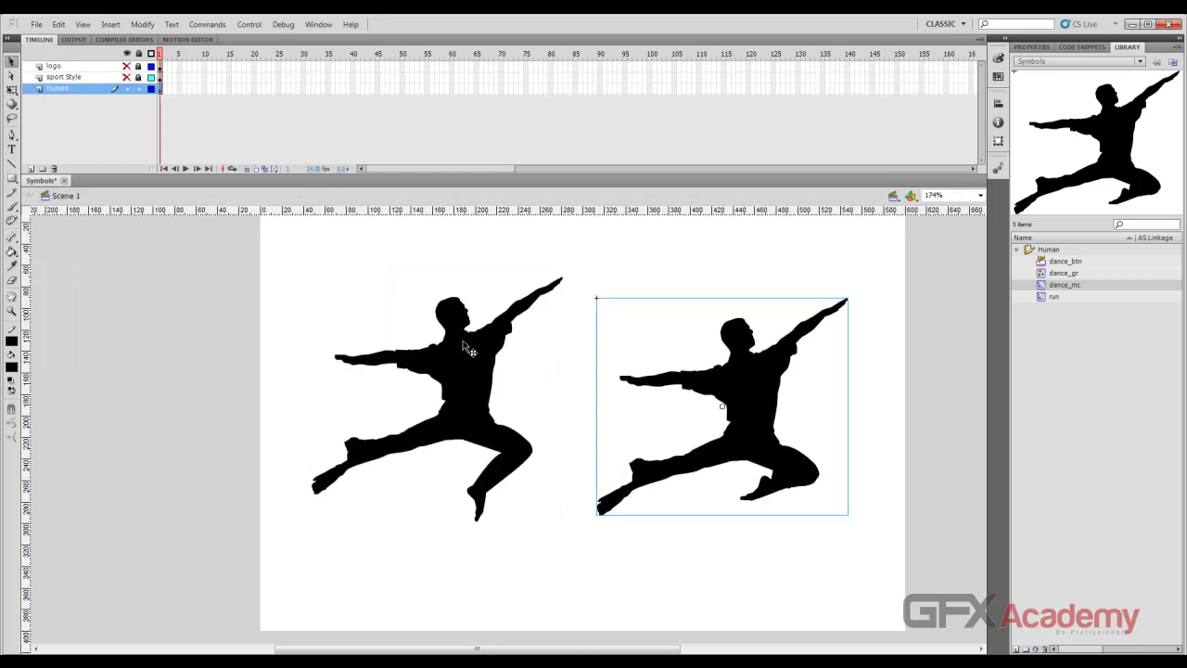
pyautogui.moveTo(477, 364); pyautogui.dragTo(469, 368)
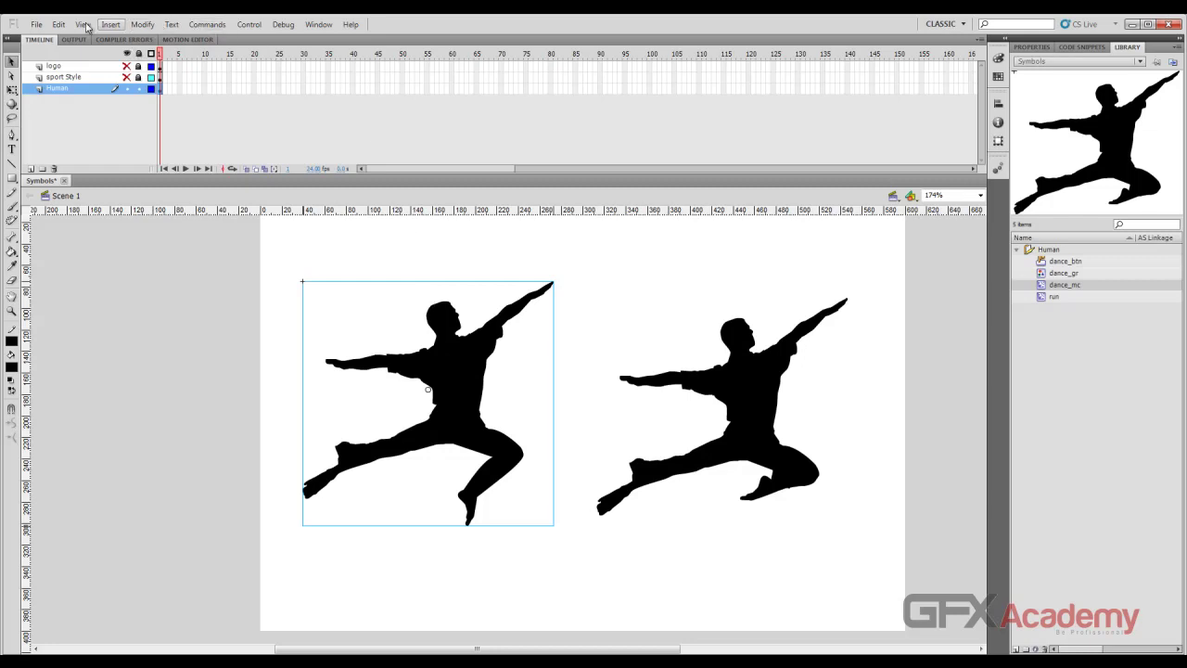
# Step: Open the Keyboard Shortcuts dialog from the Edit menu and move it aside
pyautogui.click(57, 25)
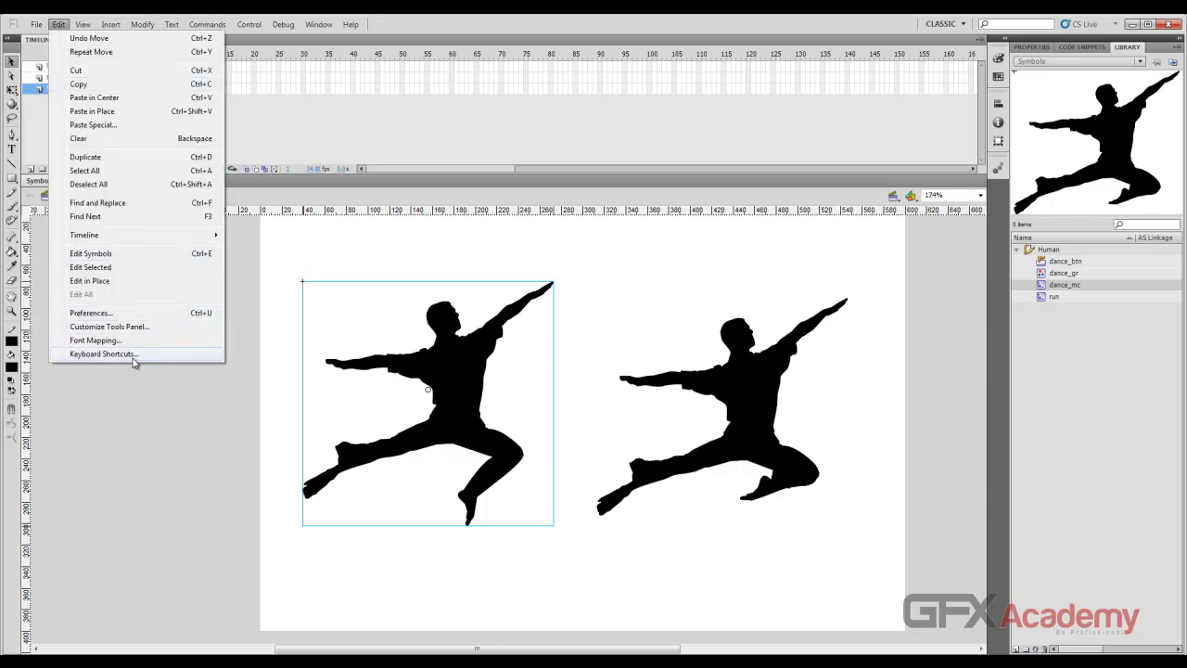
pyautogui.click(102, 353)
pyautogui.moveTo(605, 171)
pyautogui.mouseDown()
pyautogui.moveTo(962, 210)
pyautogui.moveTo(838, 95)
pyautogui.mouseUp()
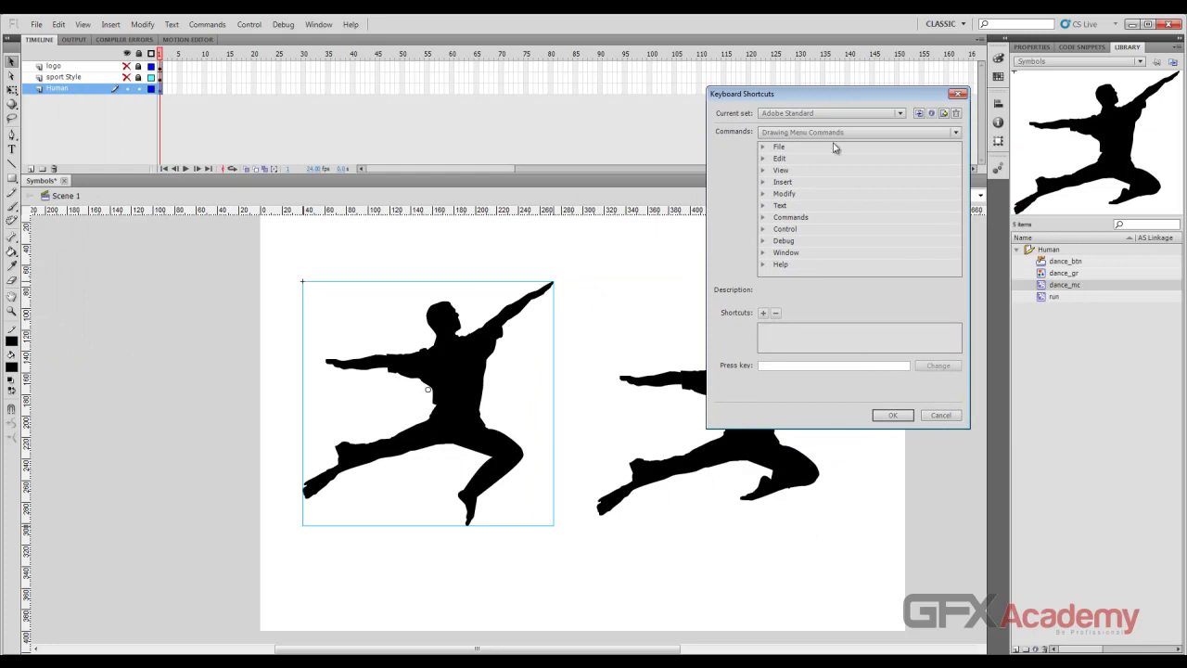
# Step: Try editing Duplicate Symbol under Modify > Symbol and dismiss the read-only set warning
pyautogui.click(763, 195)
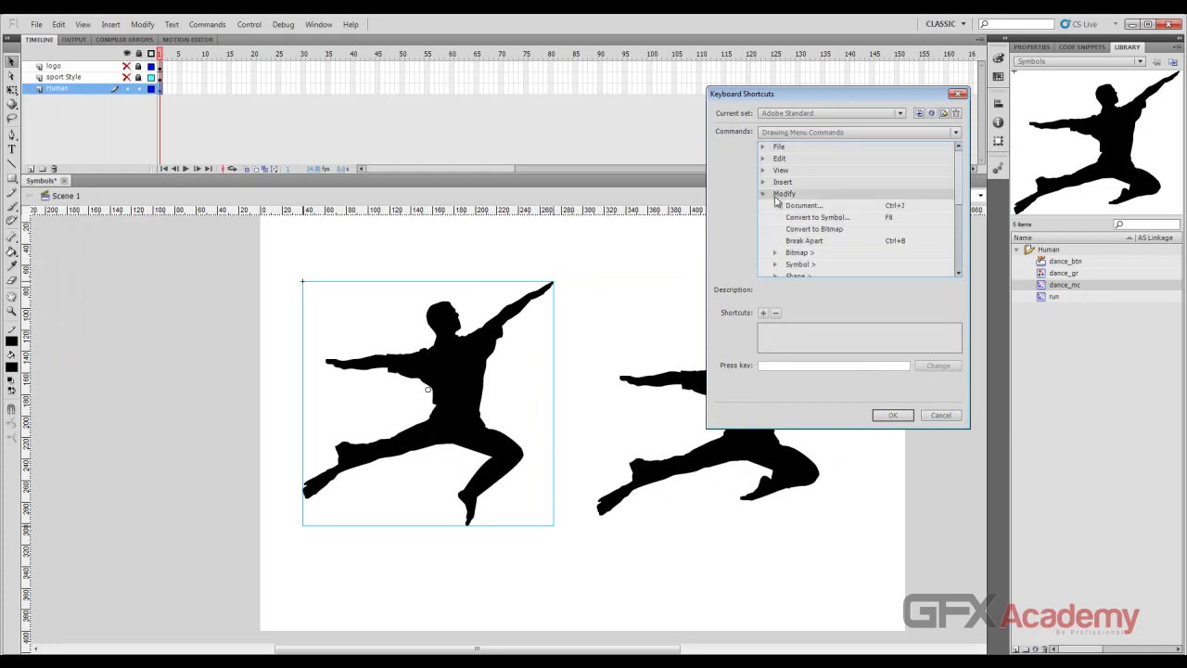
pyautogui.moveTo(960, 192); pyautogui.dragTo(959, 202)
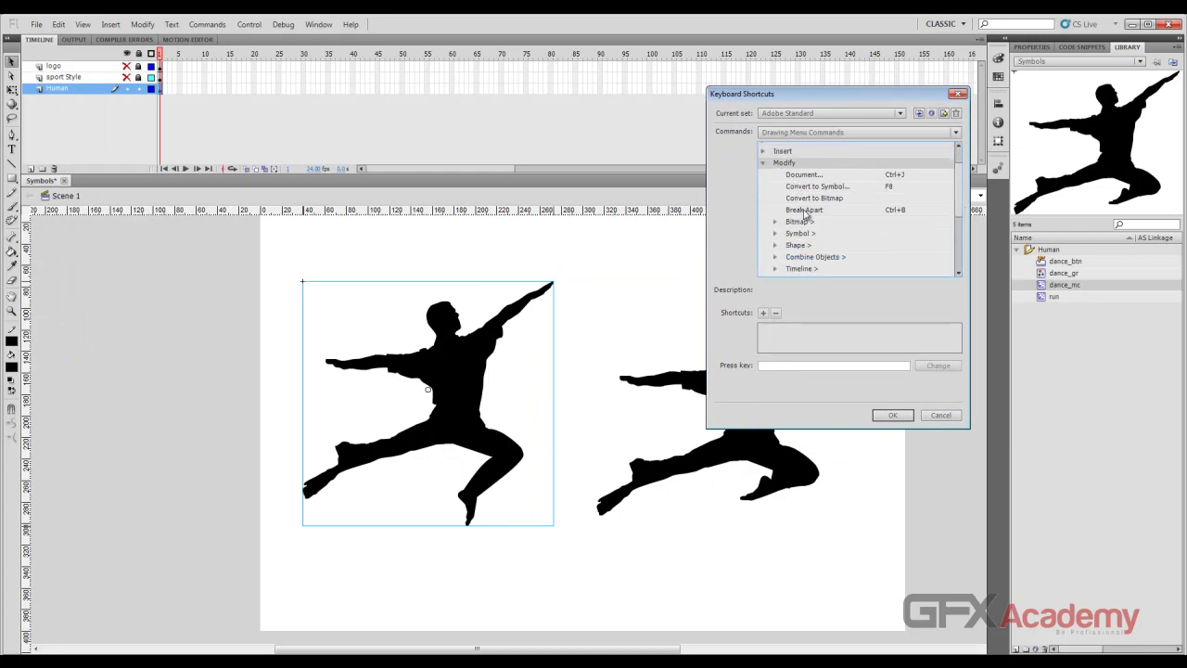
pyautogui.click(774, 232)
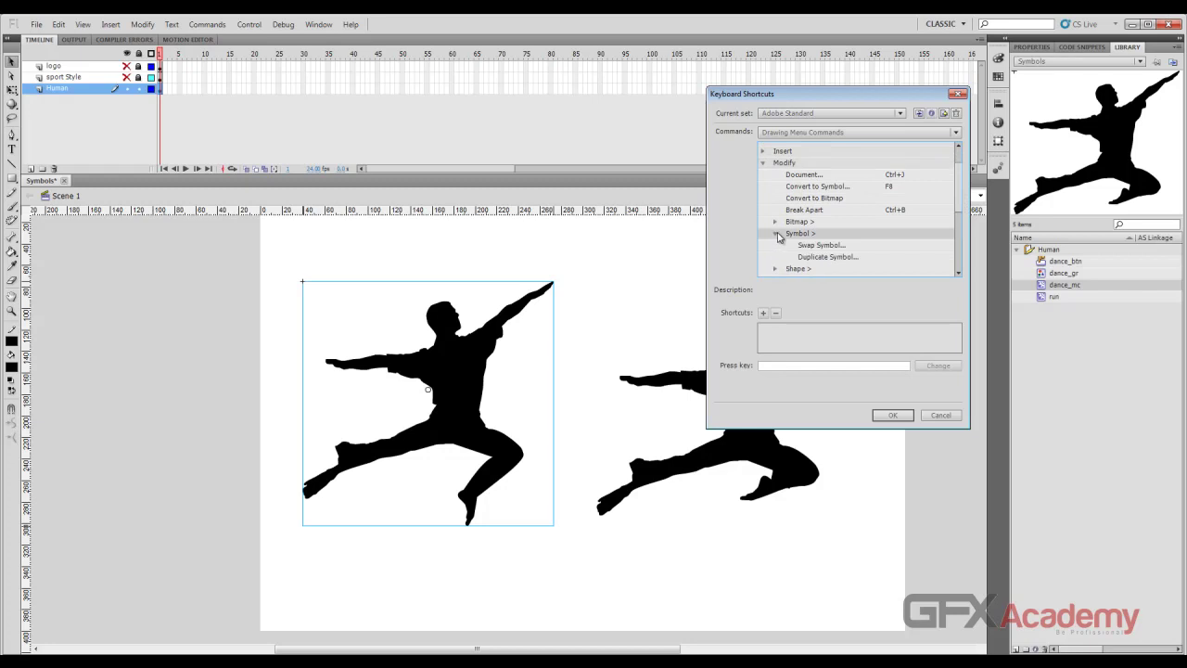
pyautogui.click(853, 257)
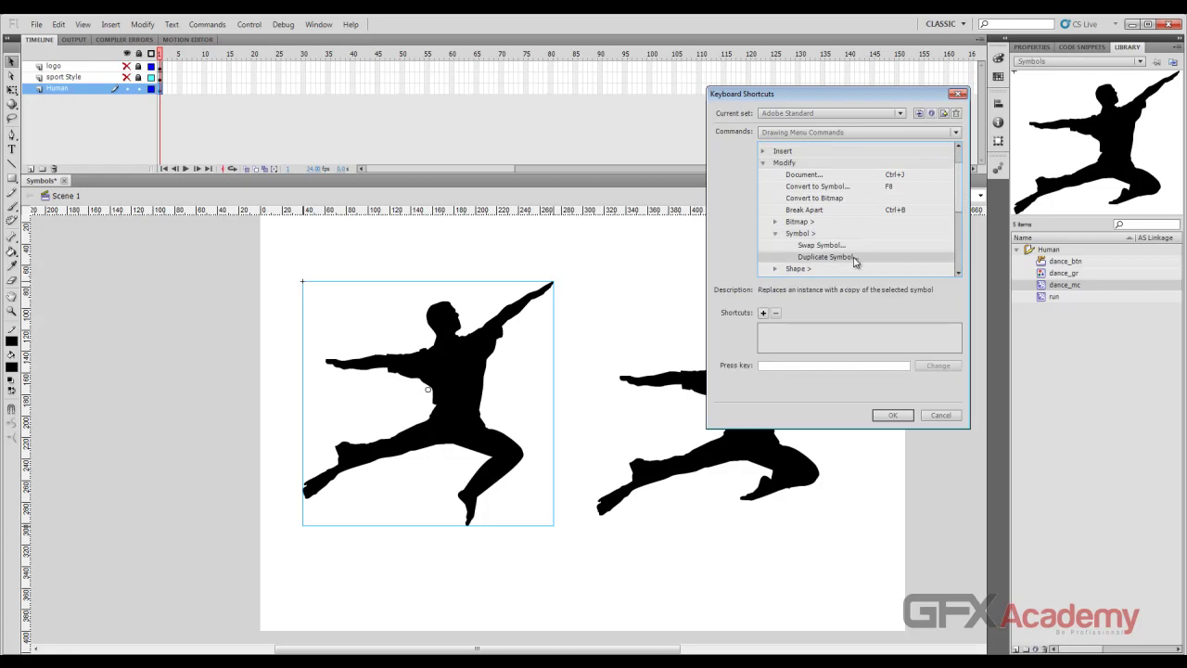
pyautogui.doubleClick(855, 259)
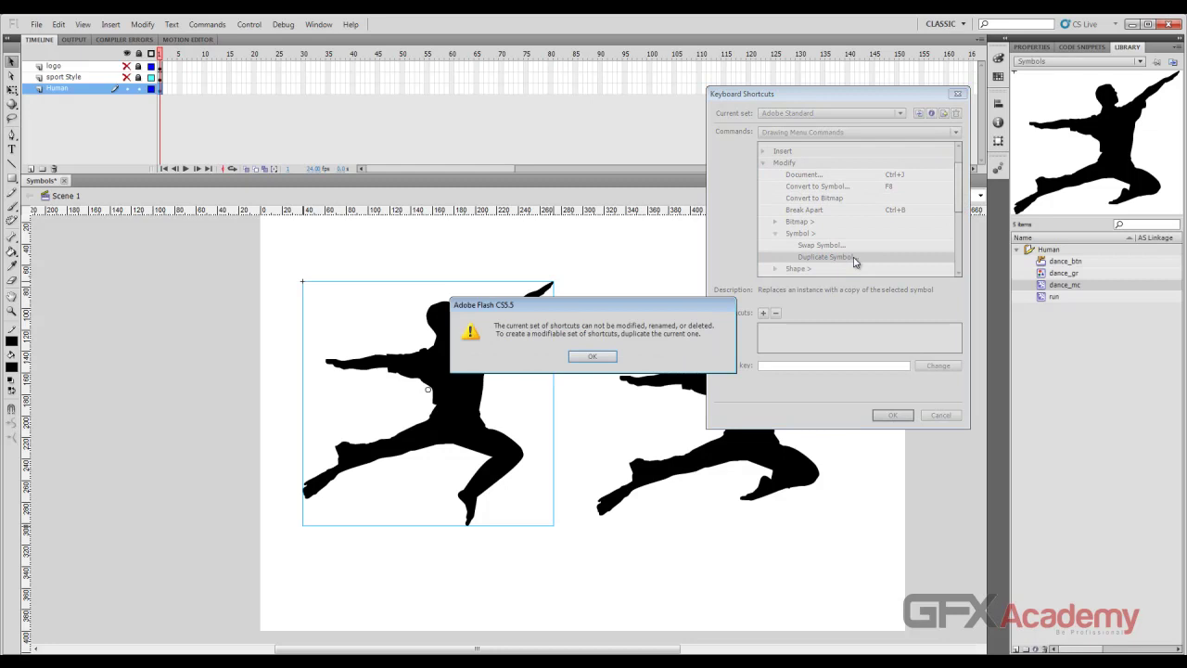
pyautogui.click(591, 357)
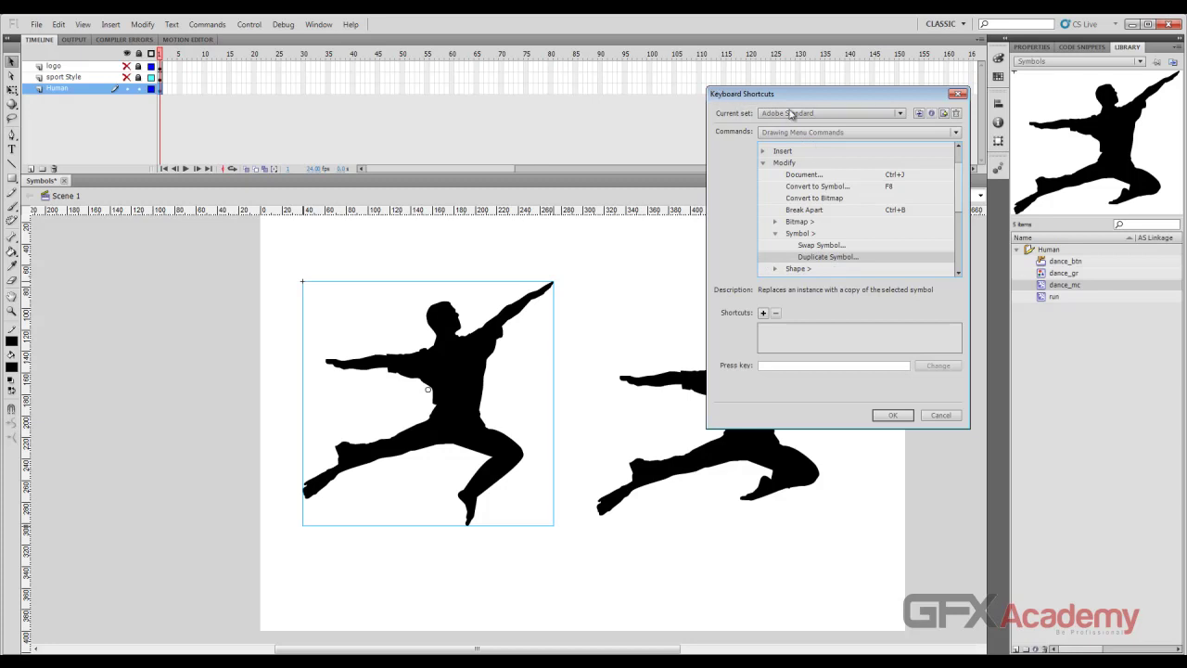
# Step: Duplicate the Adobe Standard set as 'GFXacademy Shortcuts', removing the invalid '.net' suffix
pyautogui.click(919, 114)
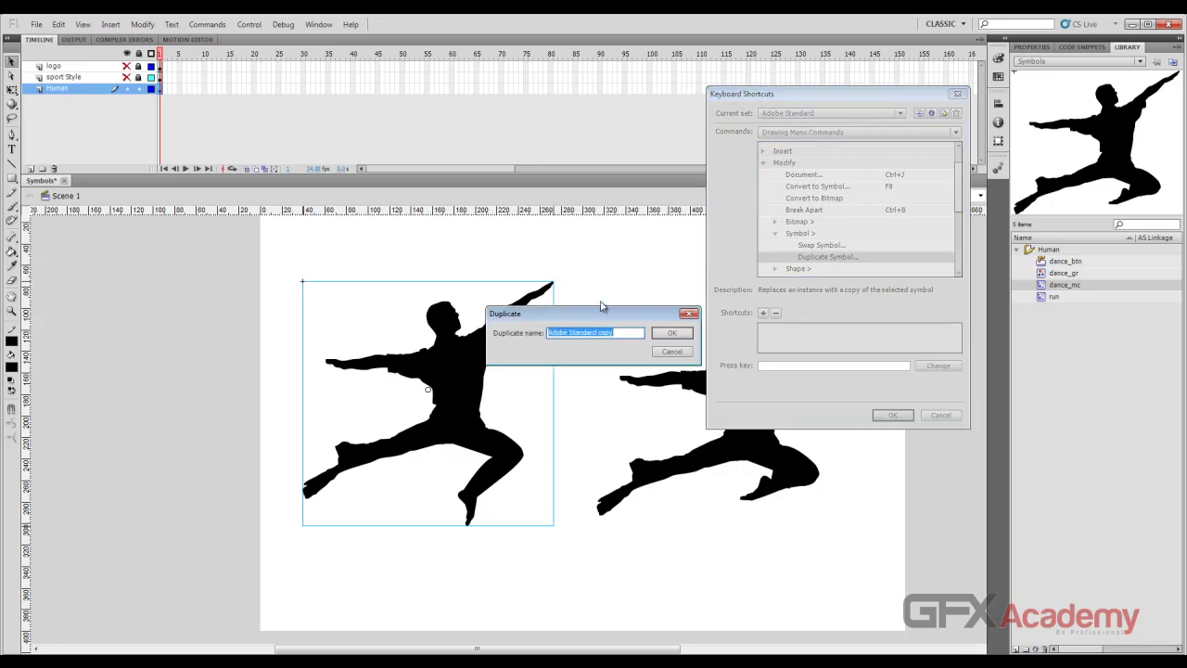
pyautogui.write('W')
pyautogui.press('BackSpace')
pyautogui.press('BackSpace')
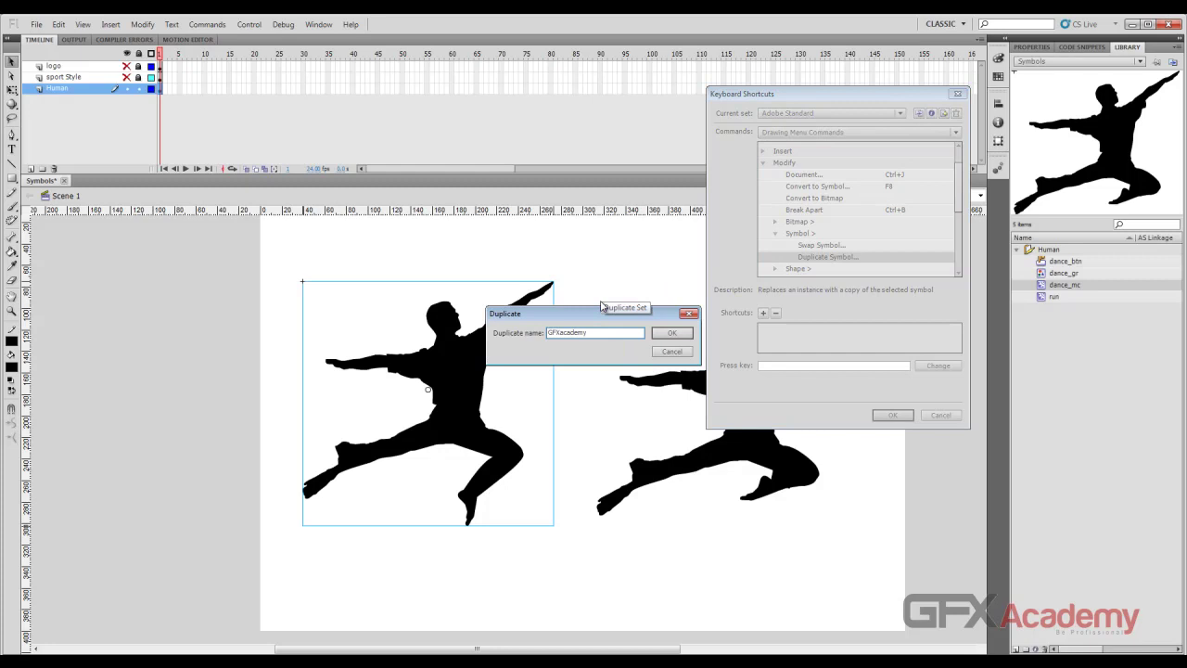
pyautogui.write('.net Shortcuts')
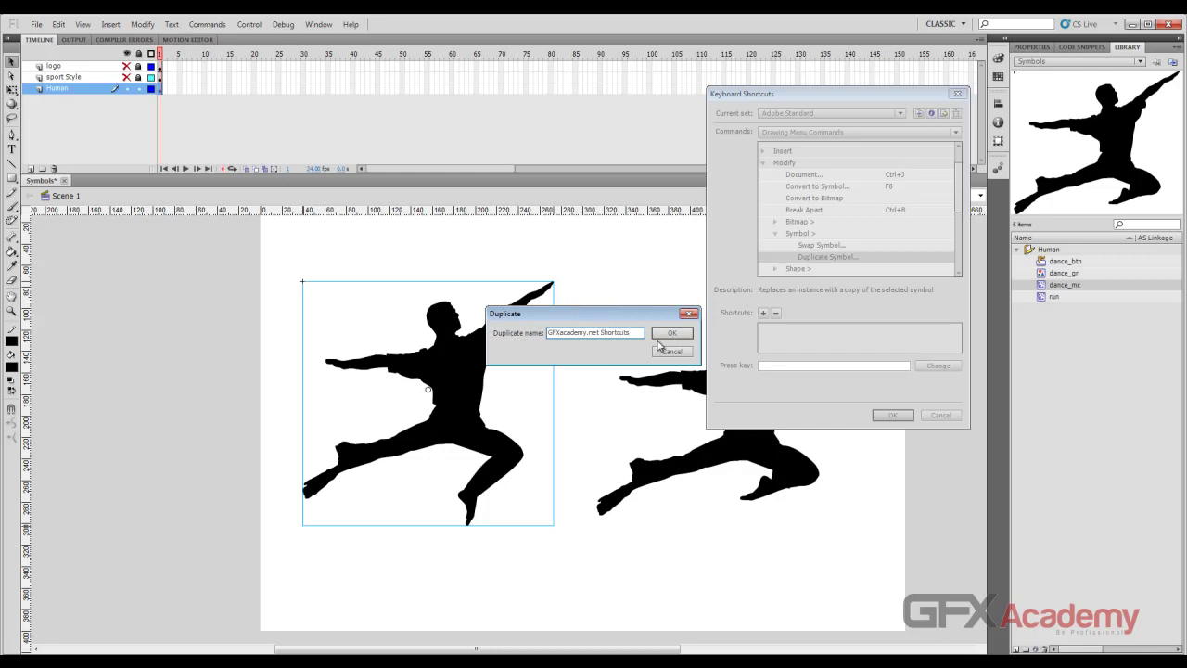
pyautogui.click(661, 336)
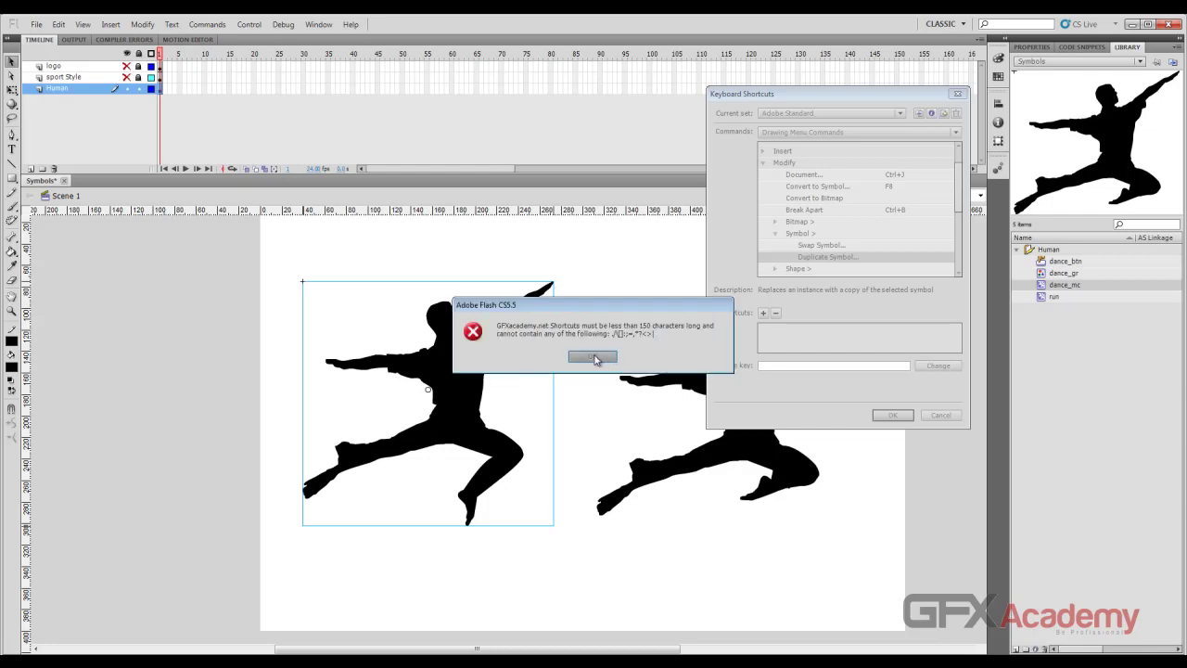
pyautogui.click(591, 356)
pyautogui.click(637, 332)
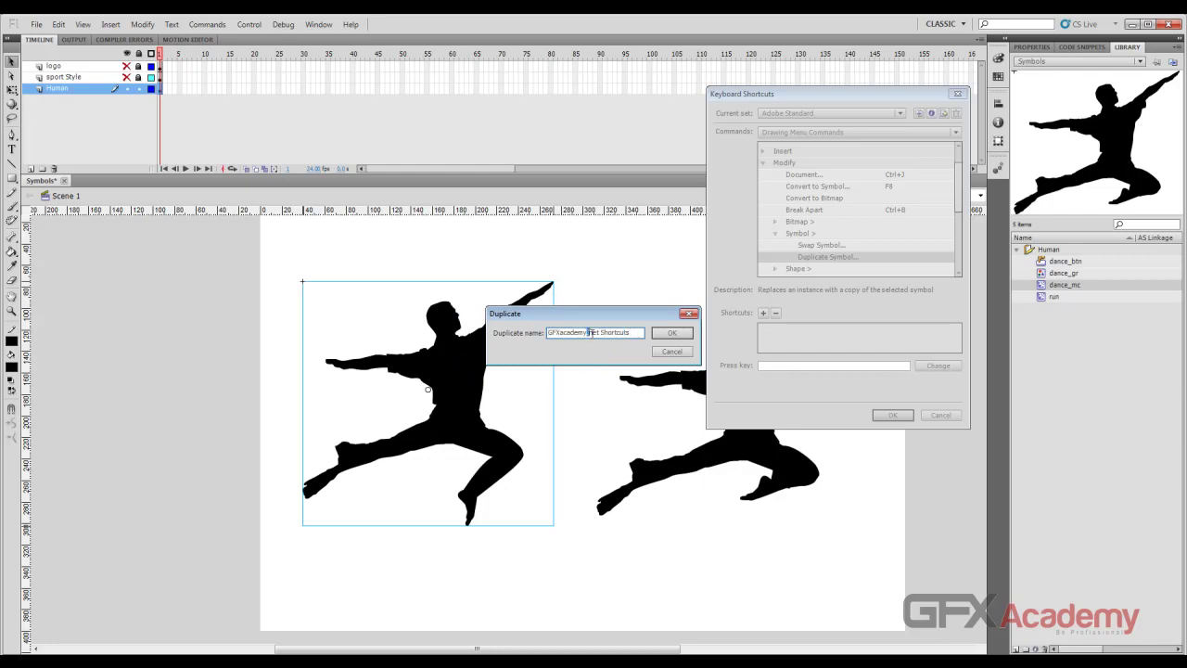
pyautogui.doubleClick(594, 332)
pyautogui.press('BackSpace')
pyautogui.click(662, 336)
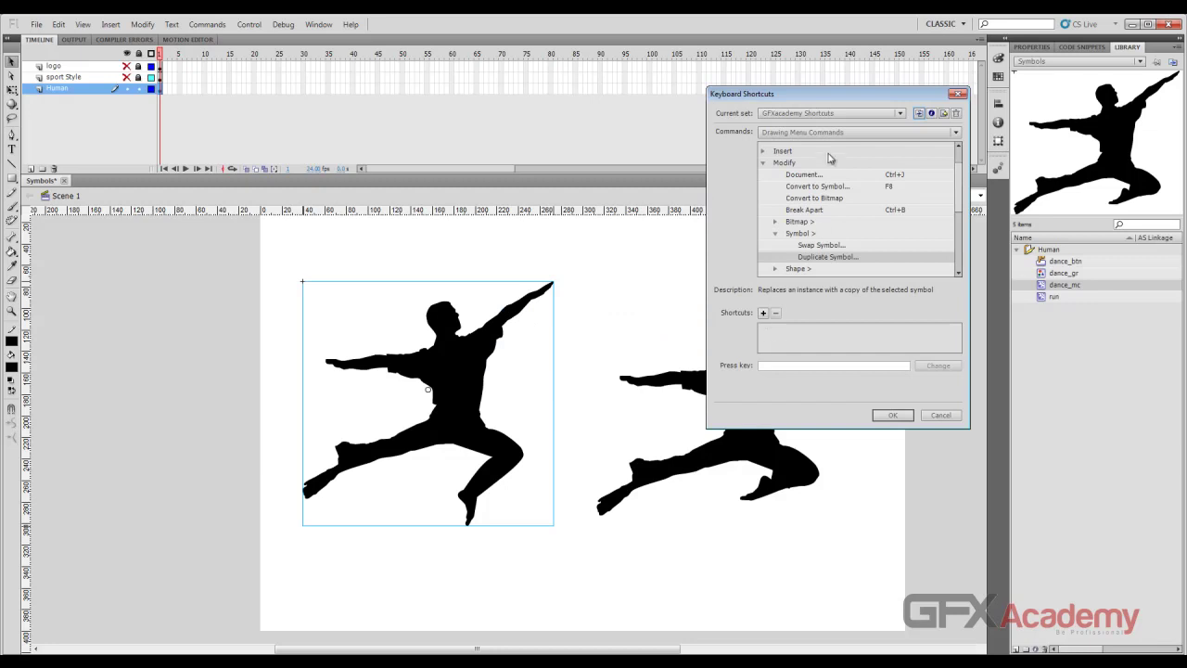
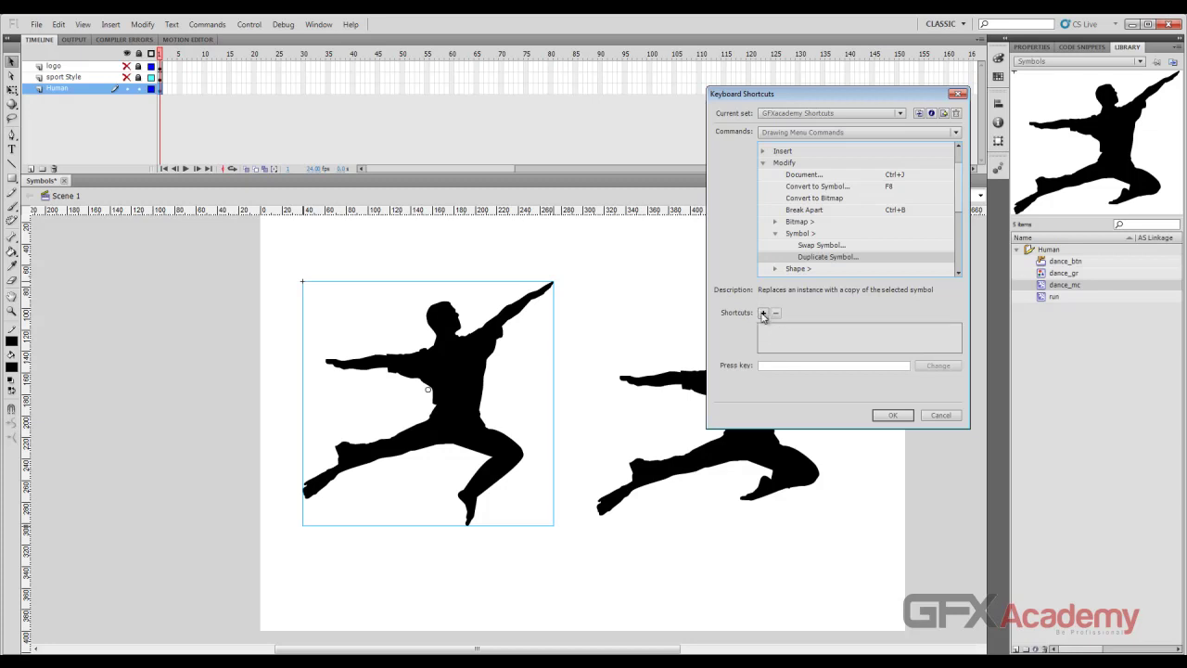
# Step: Add a Duplicate Symbol shortcut, settling on the free Ctrl+Alt+D after trying D and Ctrl+T
pyautogui.click(763, 313)
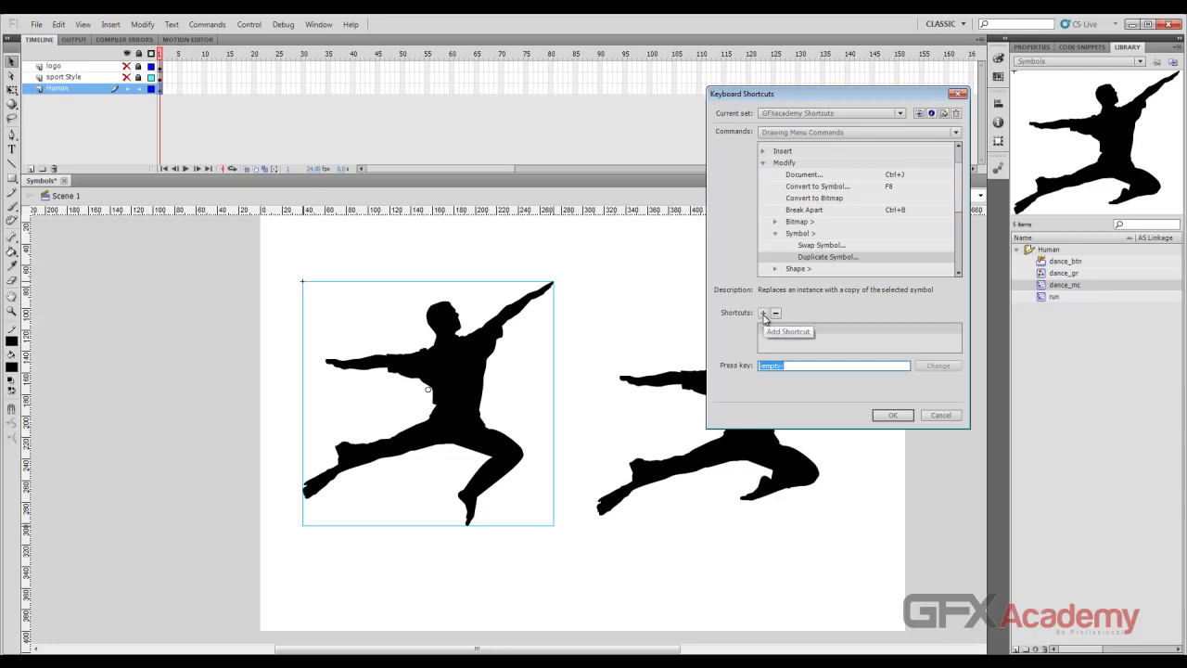
pyautogui.press('d')
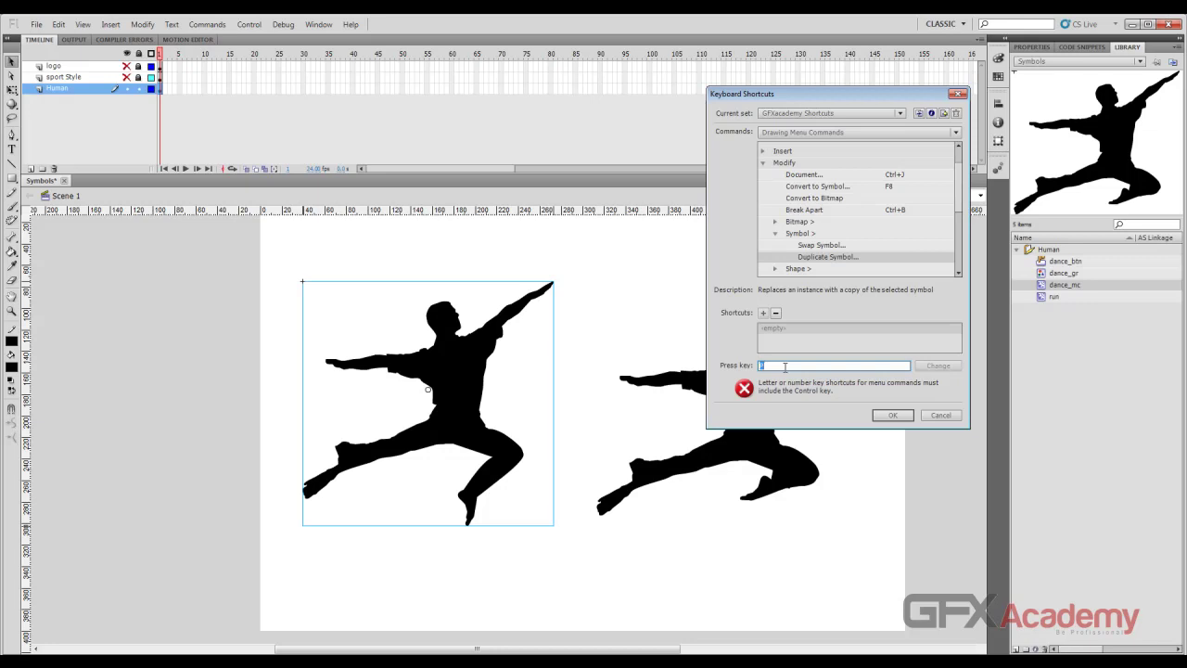
pyautogui.hotkey('ctrl', 't')
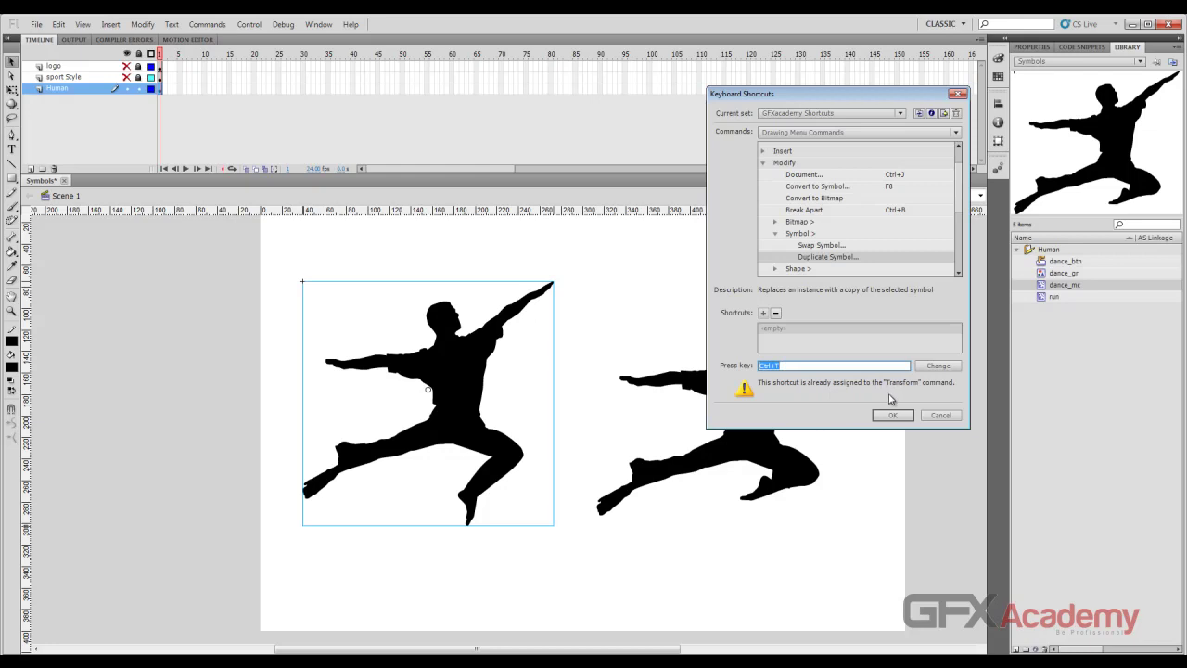
pyautogui.hotkey('ctrl', 'alt', 'd')
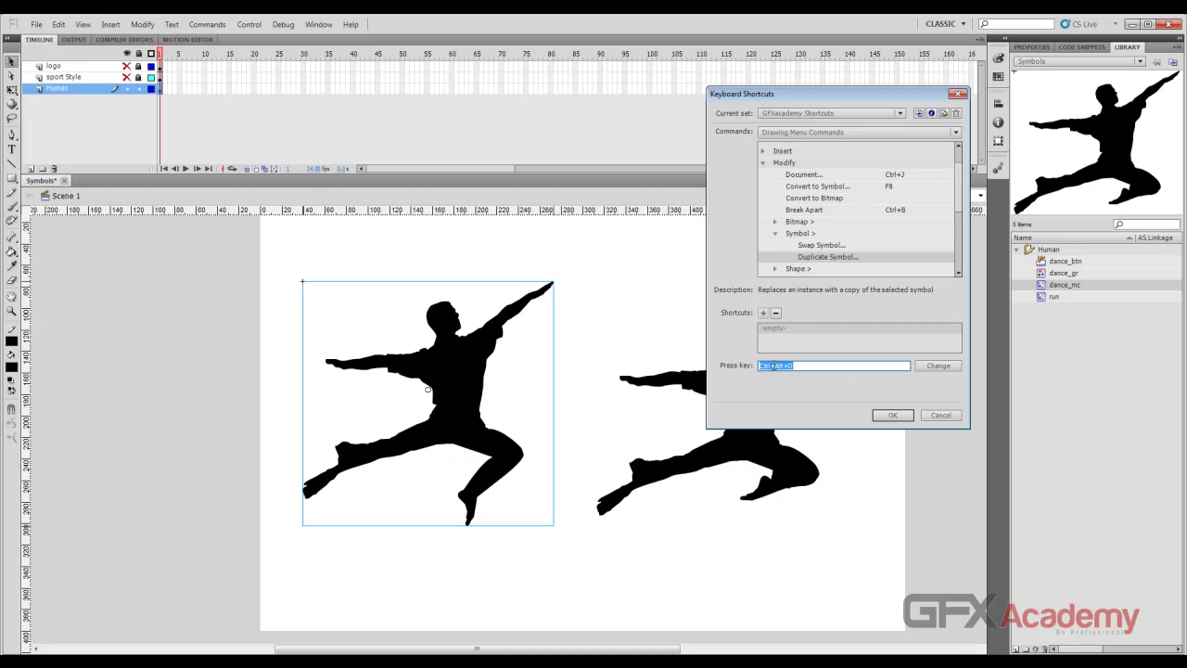
# Step: Close the shortcut settings and duplicate the left dancer's run symbol as 'Walk'
pyautogui.click(895, 417)
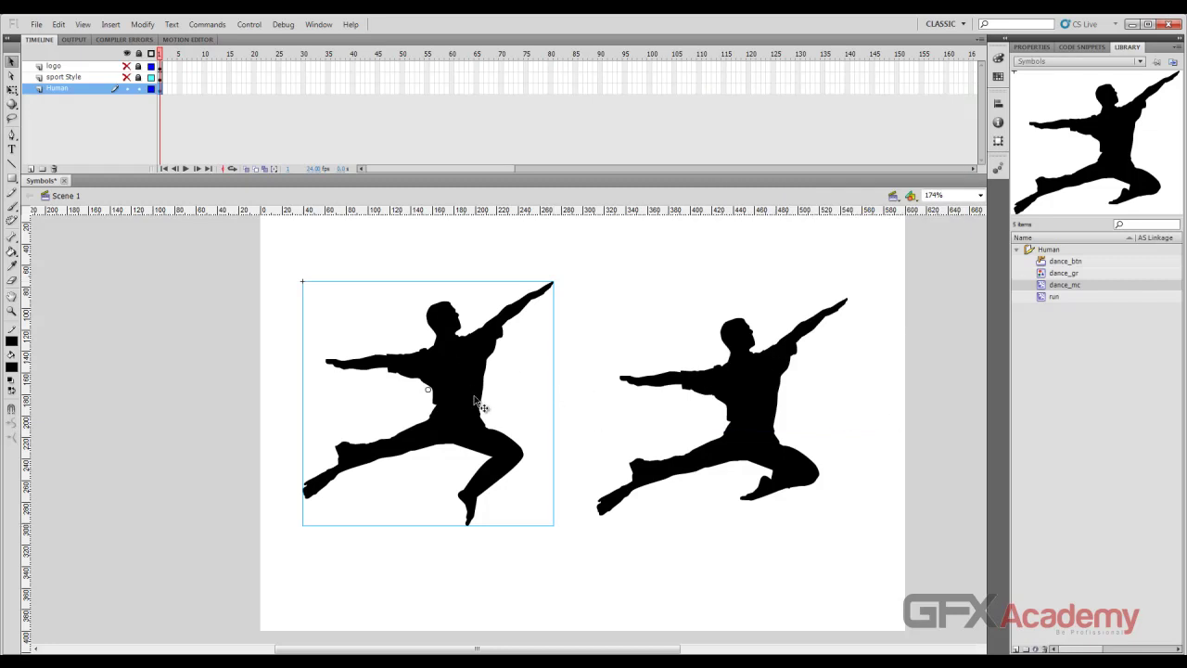
pyautogui.moveTo(474, 397); pyautogui.dragTo(269, 382)
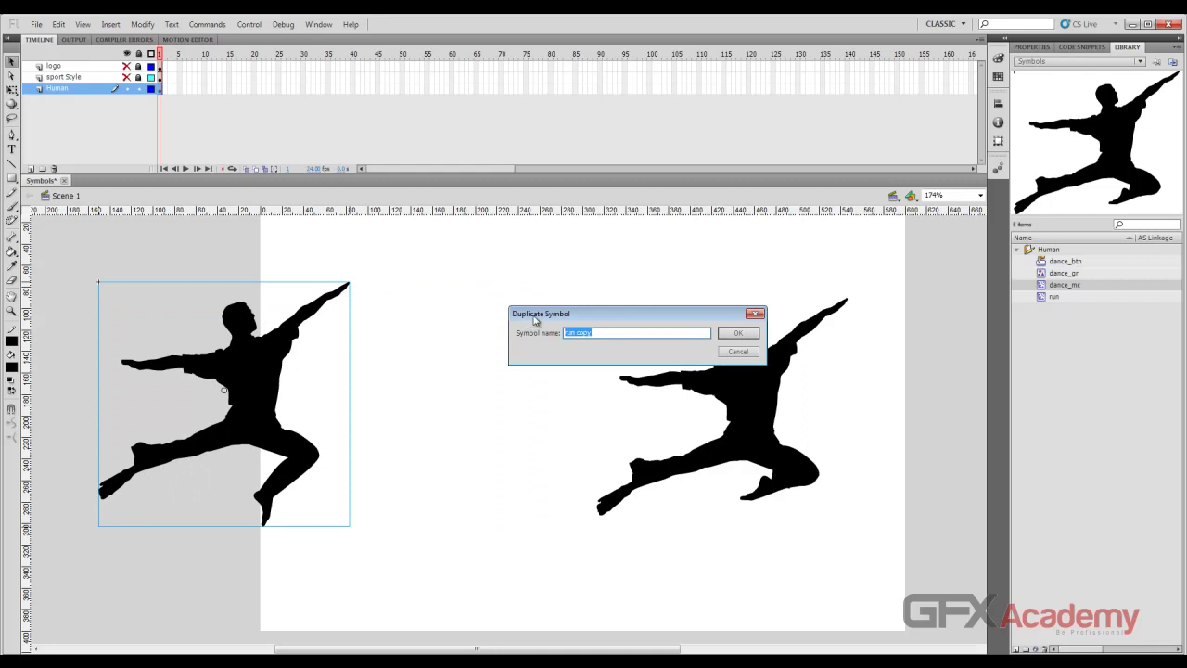
pyautogui.write('Walk')
pyautogui.press('Return')
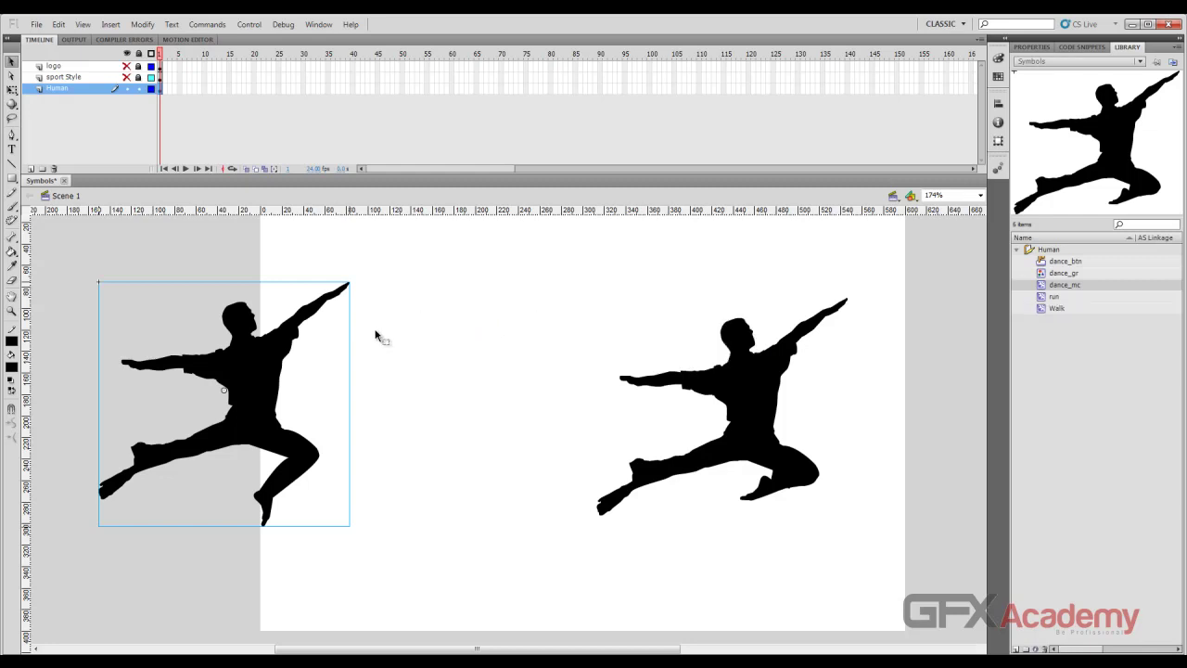
# Step: Check the Walk, dance_mc and run symbols in the library, then move the left dancer back on stage
pyautogui.doubleClick(255, 358)
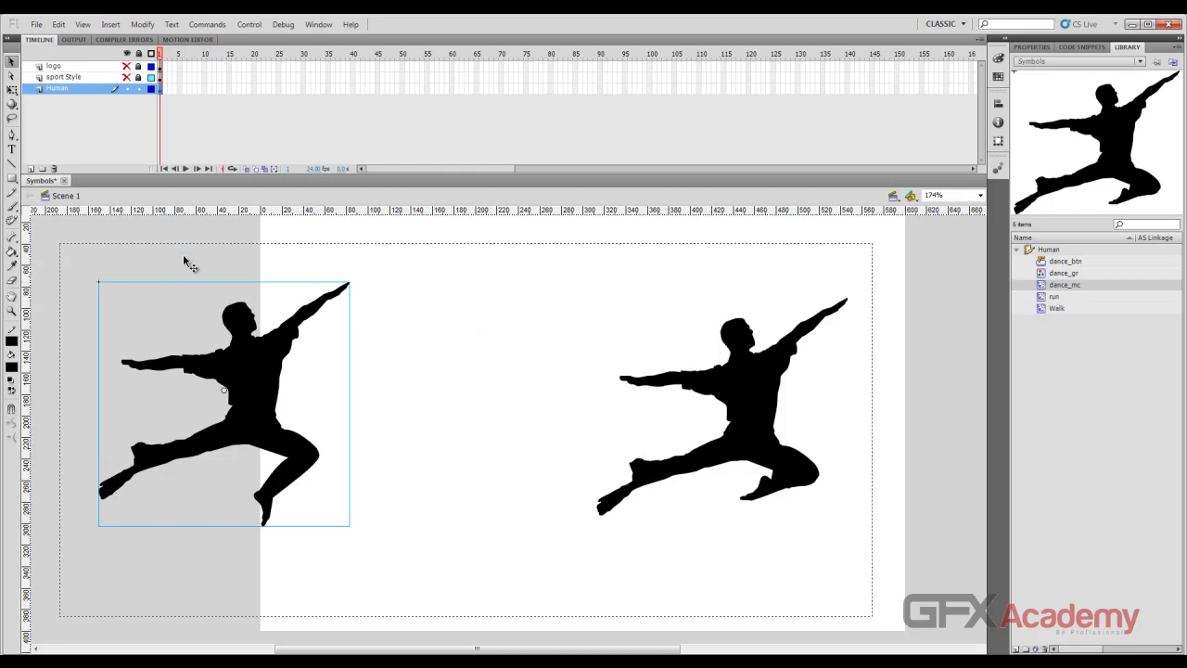
pyautogui.click(59, 196)
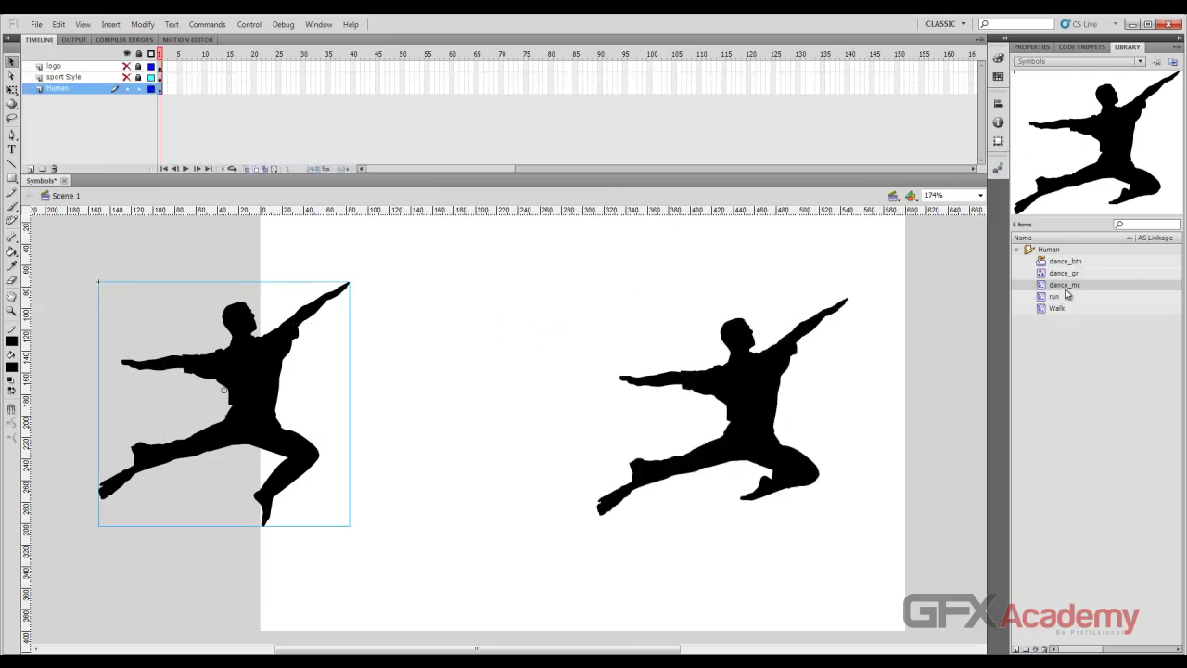
pyautogui.click(1067, 298)
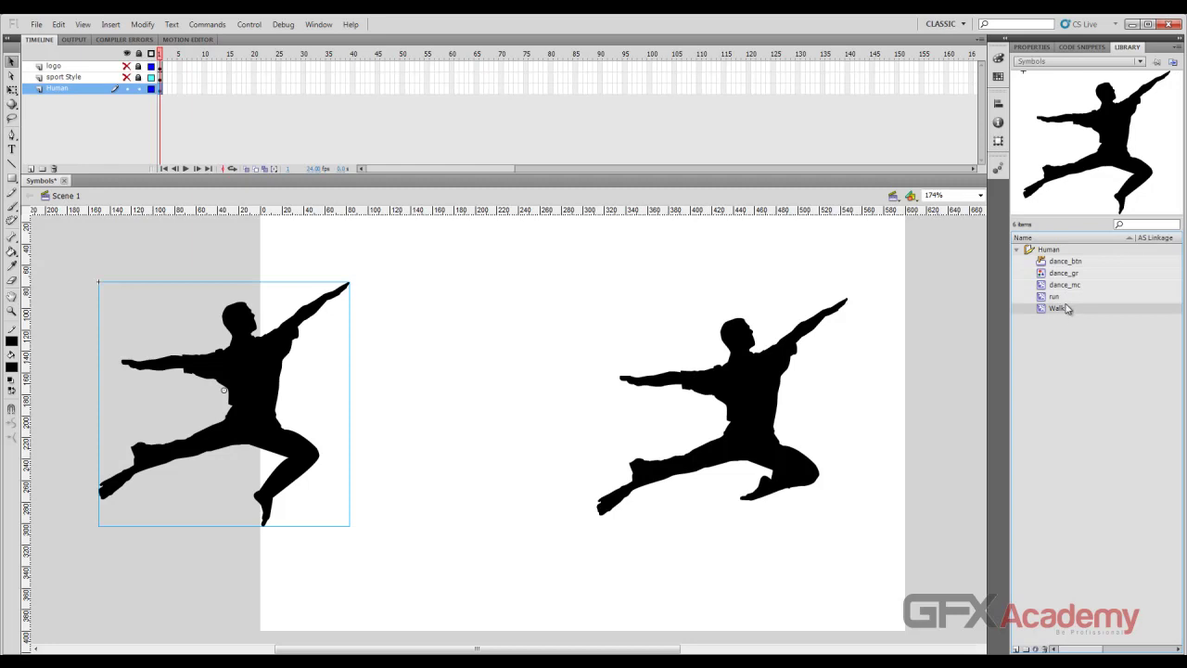
pyautogui.click(1064, 286)
pyautogui.click(1062, 297)
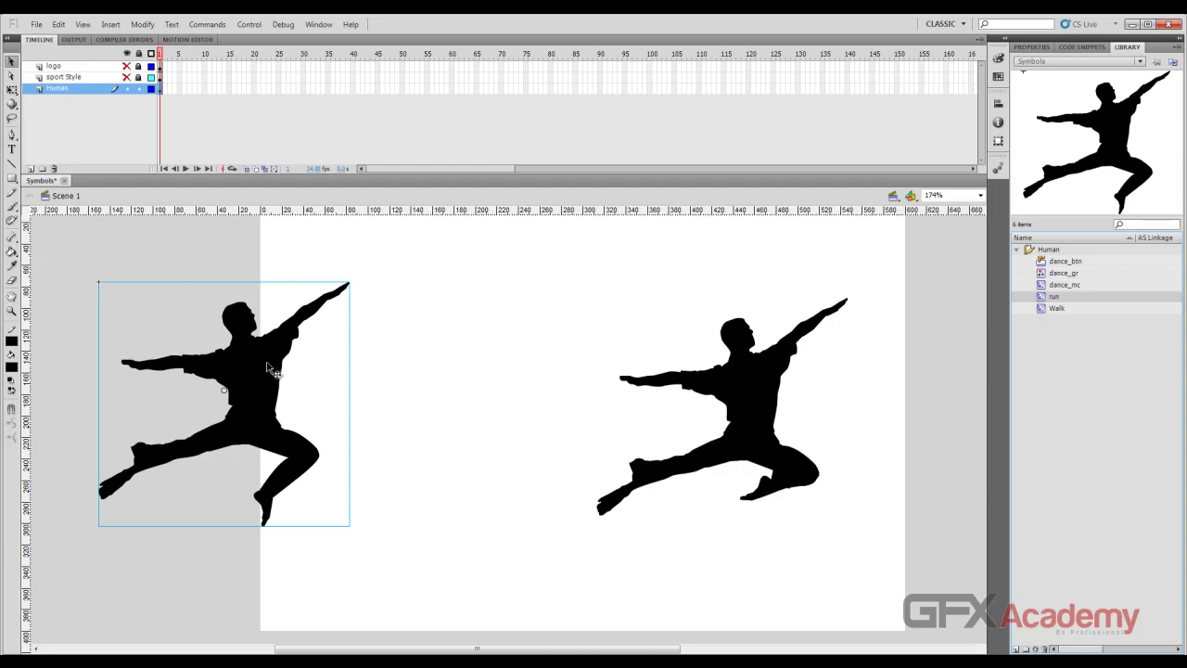
pyautogui.moveTo(279, 394); pyautogui.dragTo(439, 393)
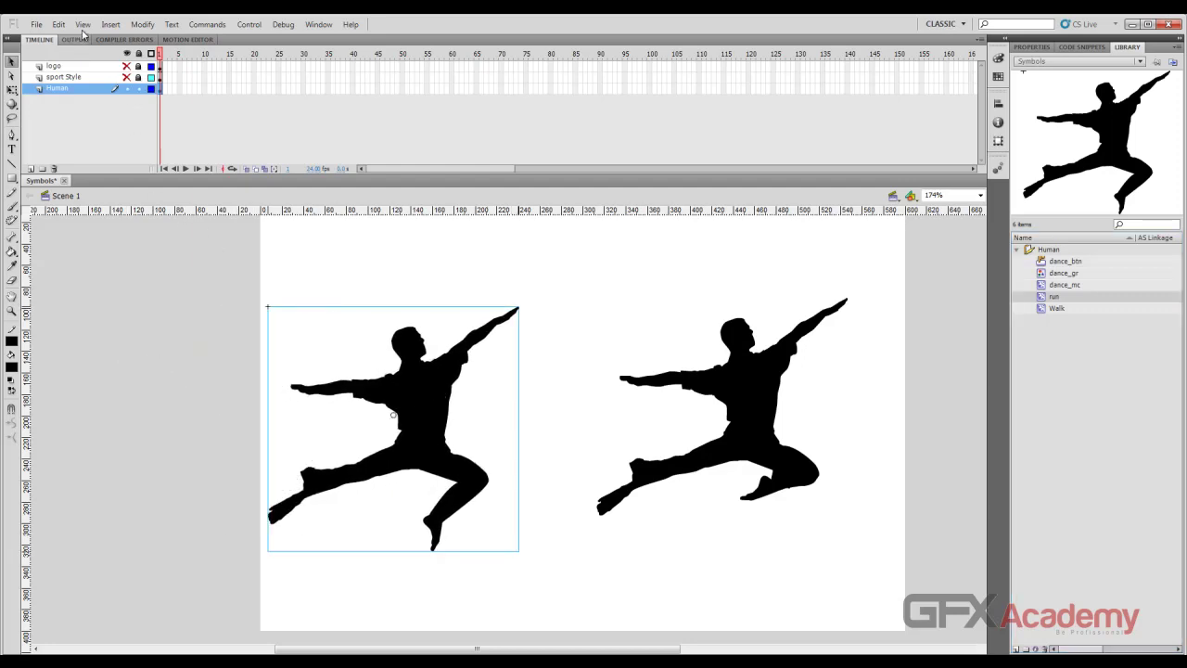
# Step: Assign Ctrl+Alt+Q to Modify > Symbol > Swap Symbol in Keyboard Shortcuts
pyautogui.click(109, 26)
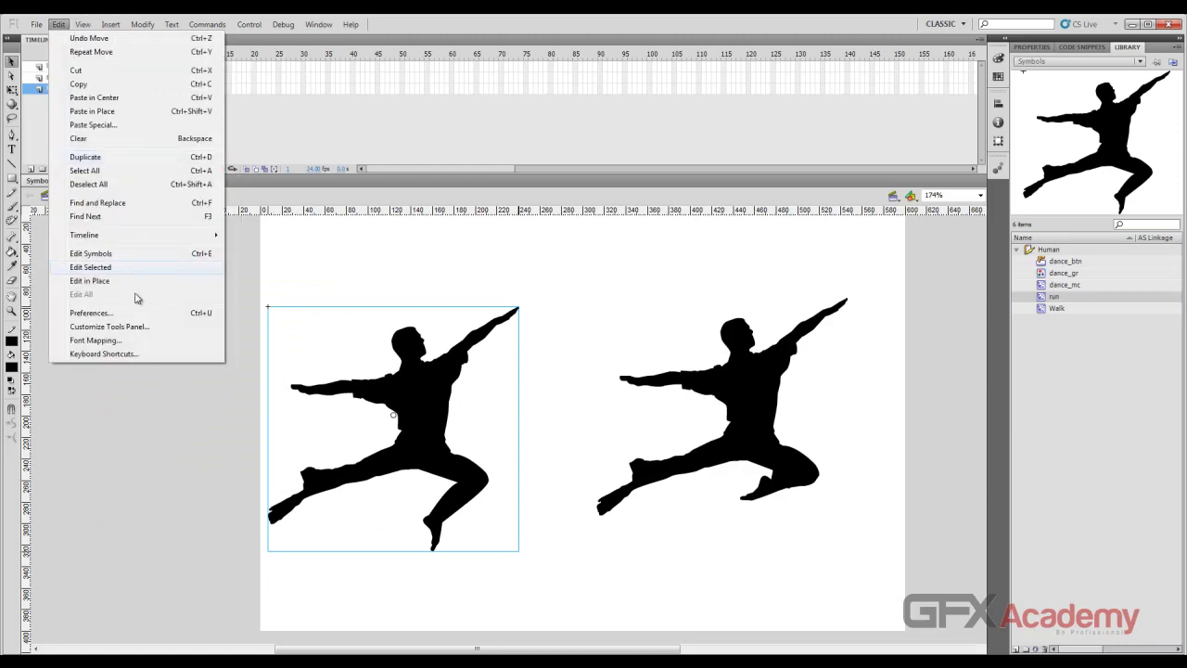
pyautogui.click(104, 353)
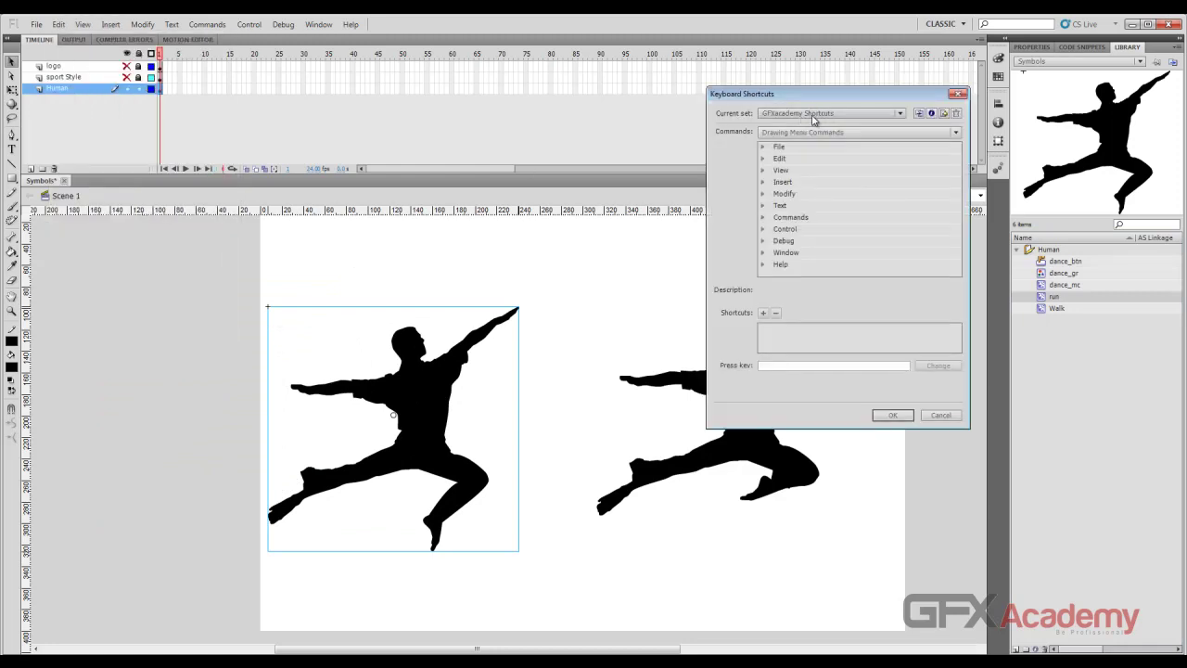
pyautogui.click(763, 194)
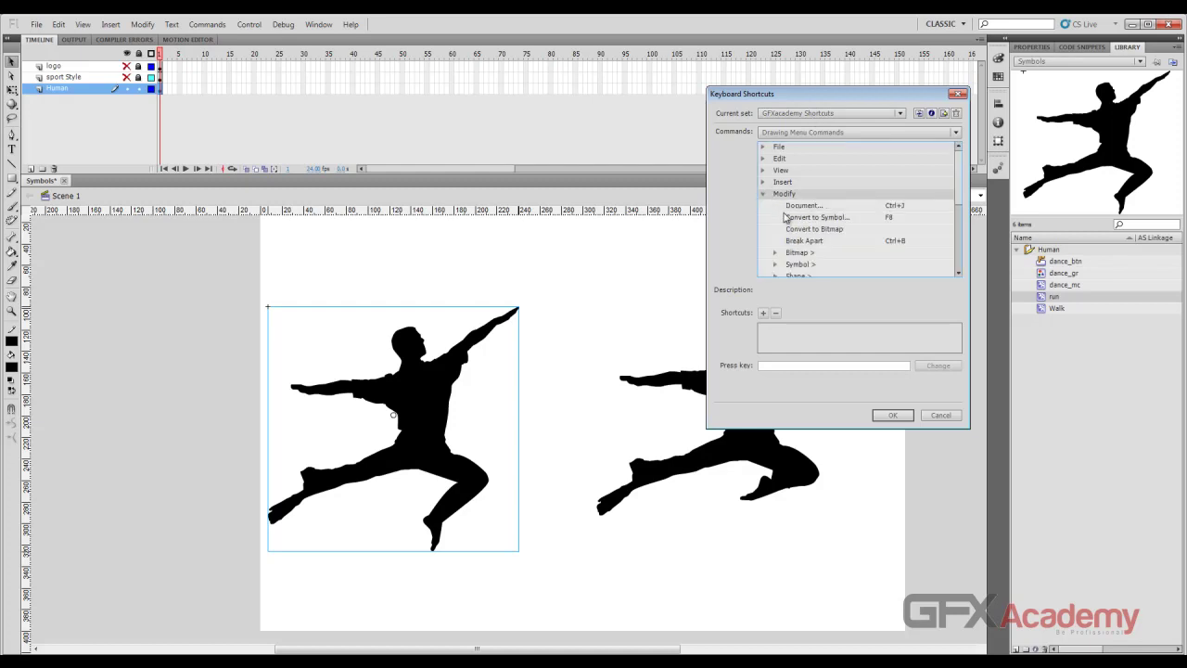
pyautogui.scroll(-2, 961, 190)
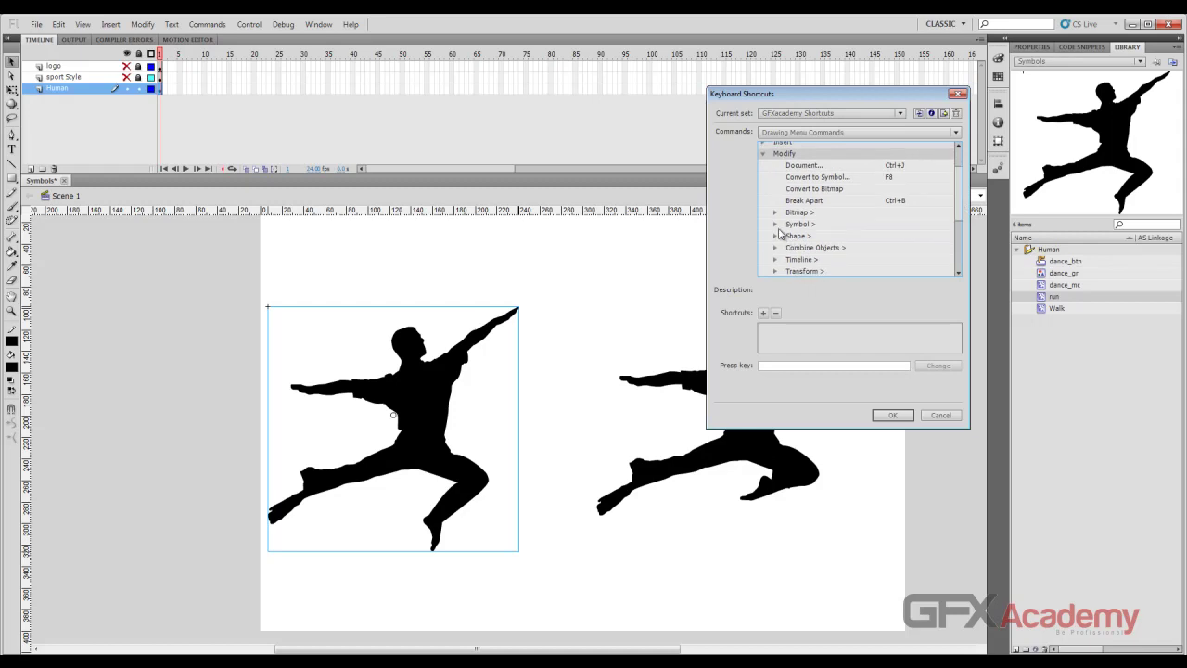
pyautogui.click(775, 223)
pyautogui.click(823, 236)
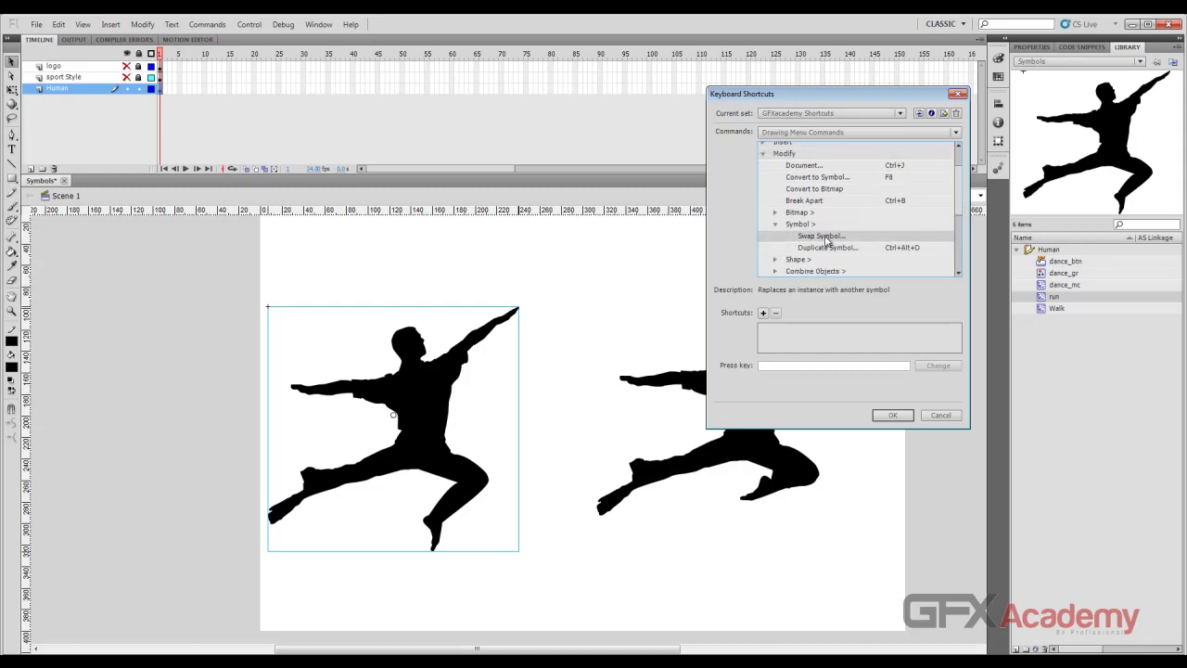
pyautogui.click(763, 313)
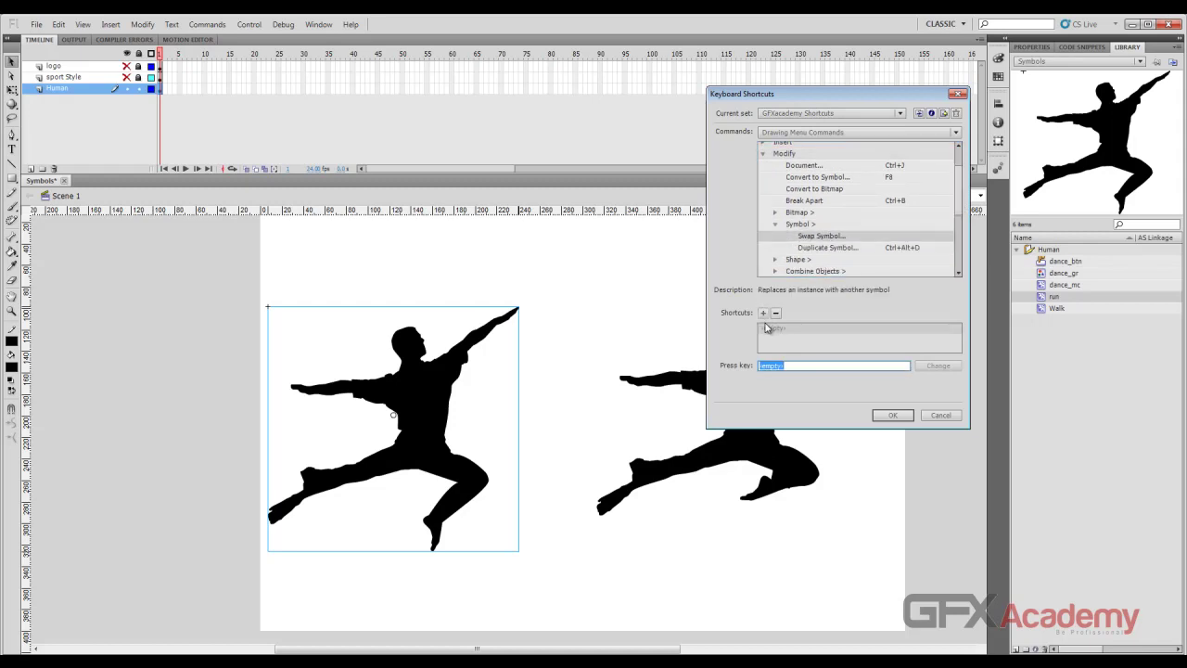
pyautogui.hotkey('ctrl', 'alt', 'q')
pyautogui.click(889, 417)
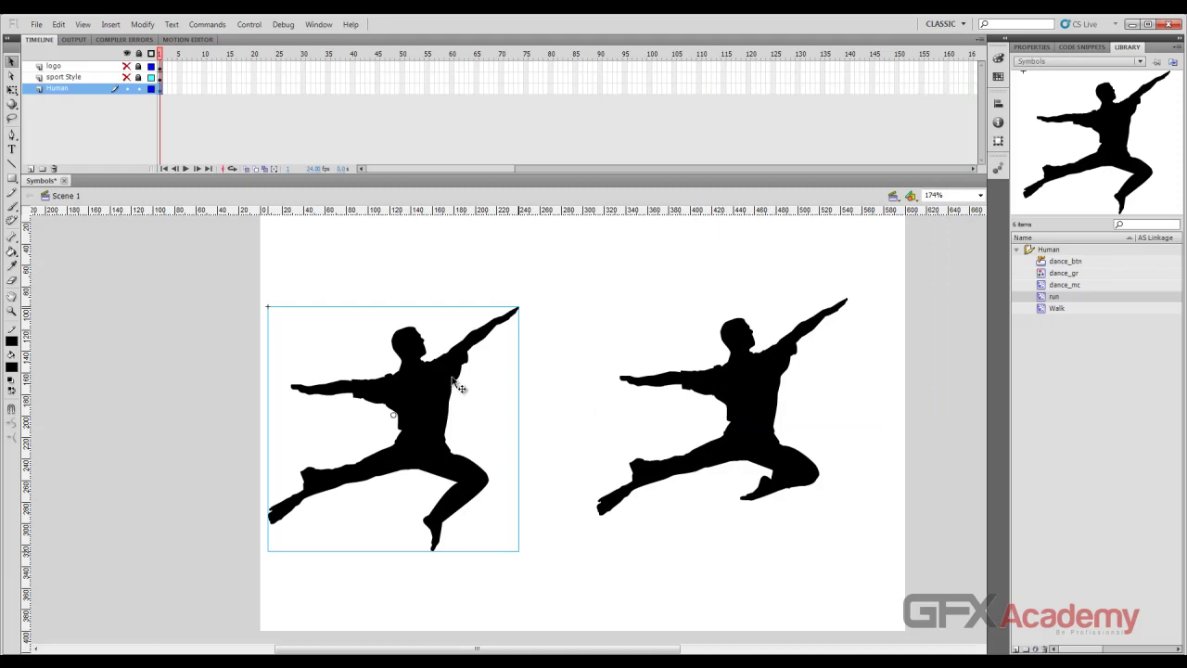
# Step: Swap the right dancer instance to the run symbol in the Swap Symbol dialog
pyautogui.click(735, 422)
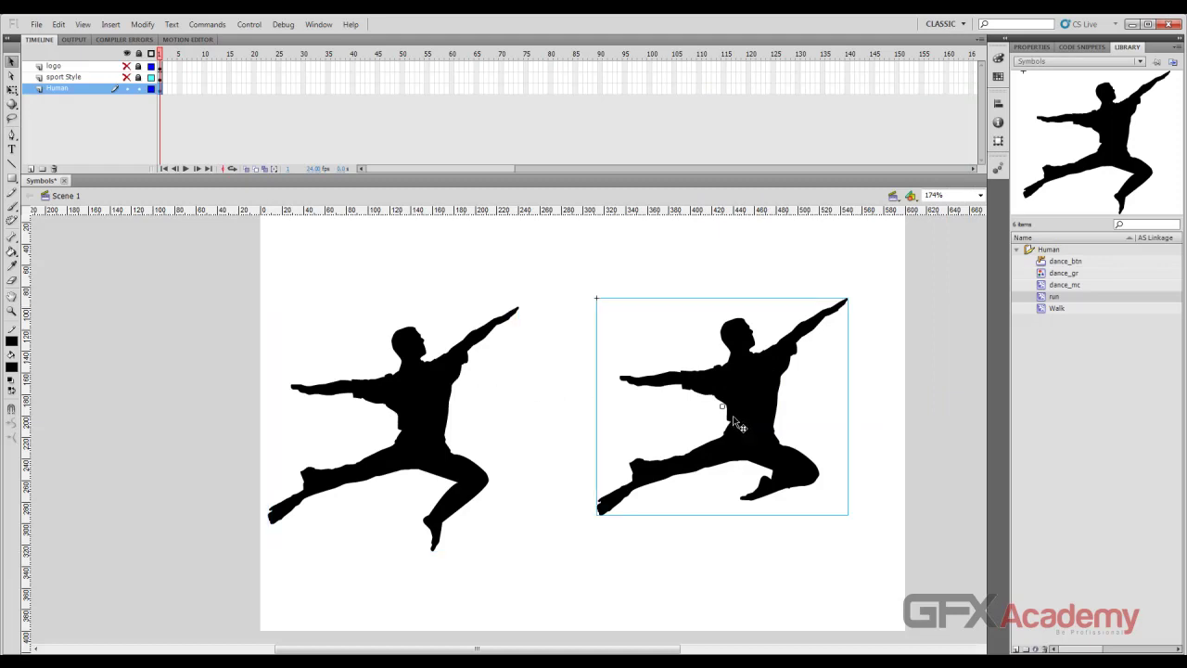
pyautogui.rightClick(736, 422)
pyautogui.click(640, 380)
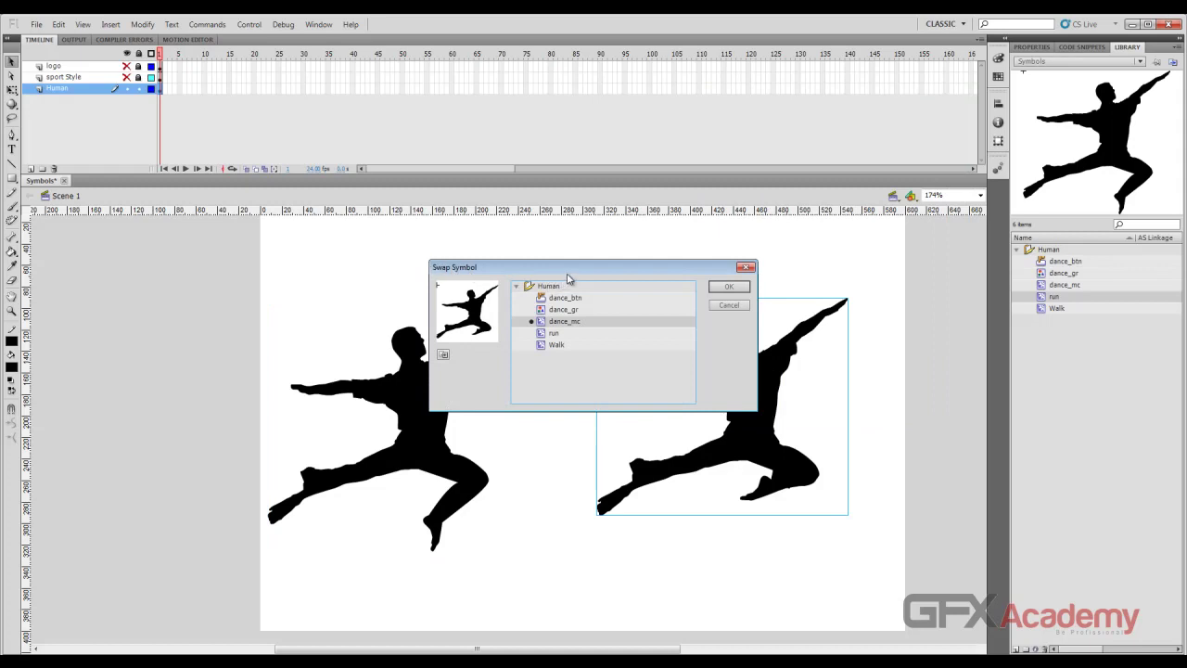
pyautogui.moveTo(583, 271); pyautogui.dragTo(372, 208)
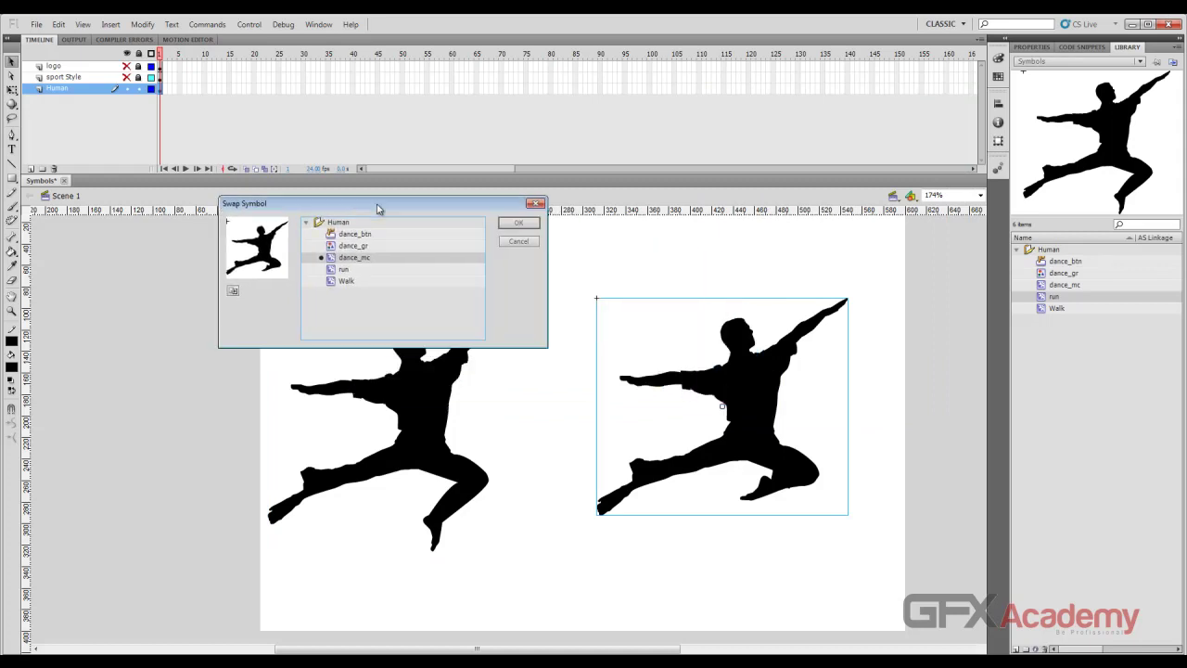
pyautogui.click(356, 270)
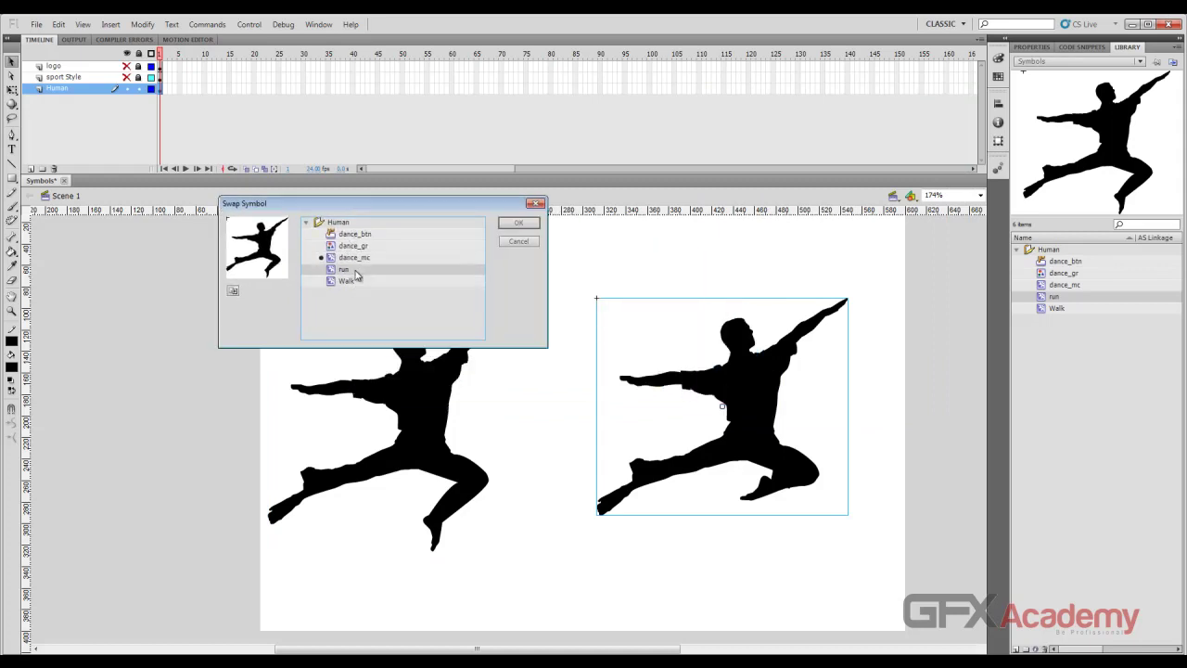
pyautogui.click(361, 246)
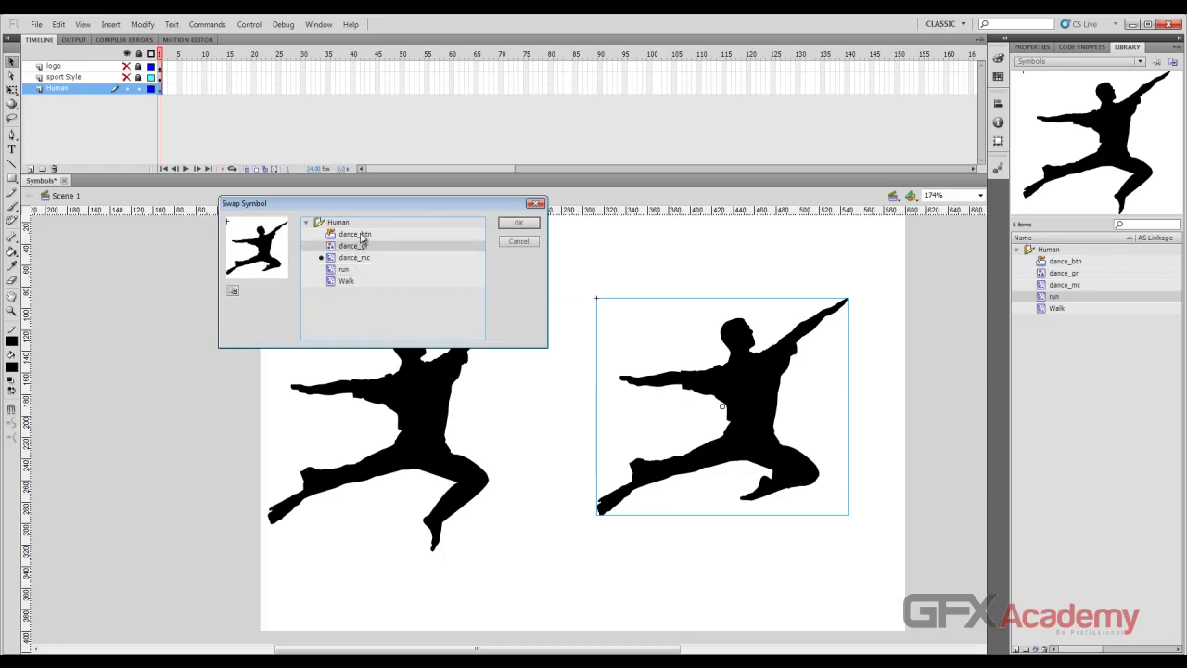
pyautogui.click(362, 259)
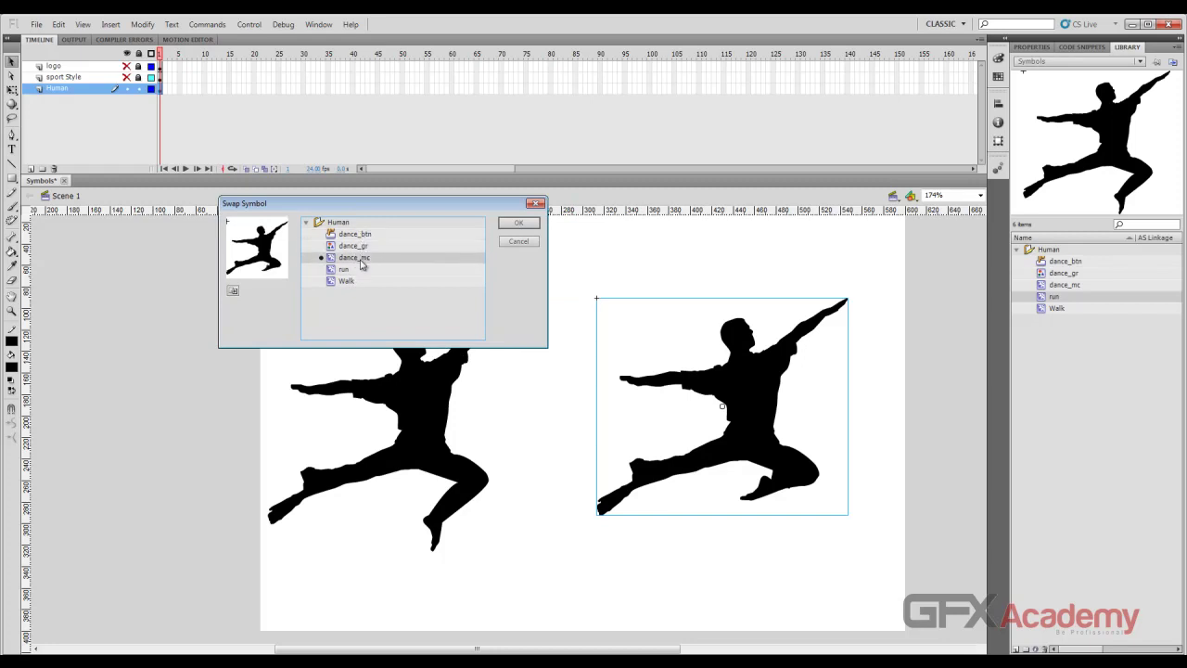
pyautogui.click(361, 270)
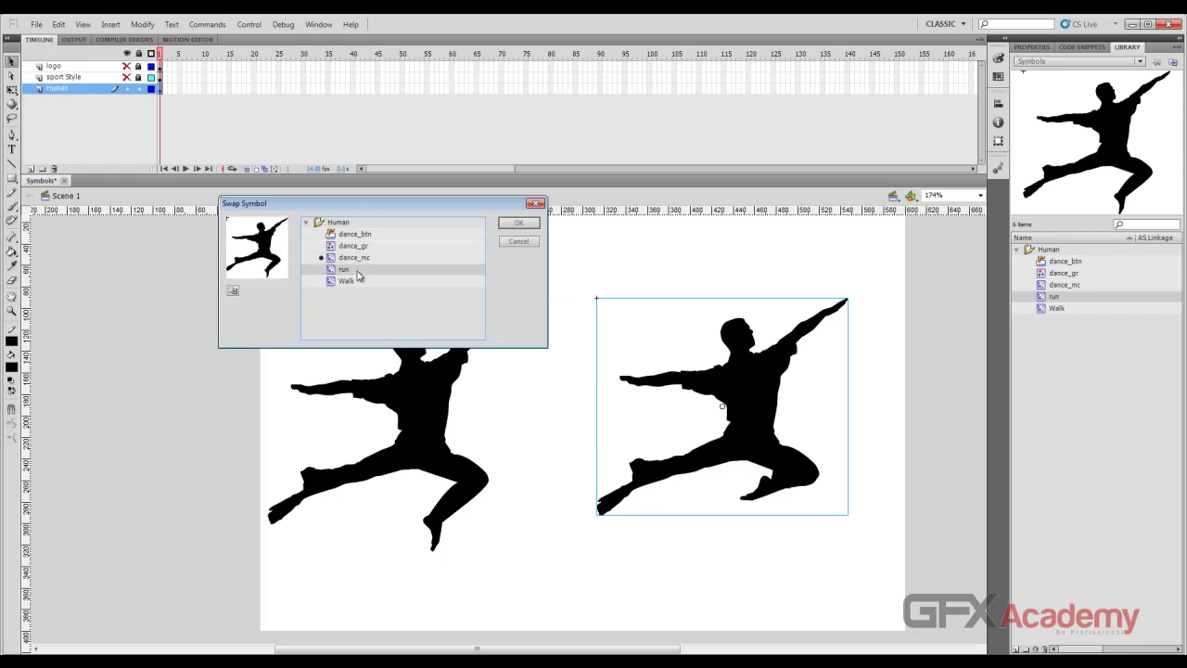
pyautogui.click(511, 228)
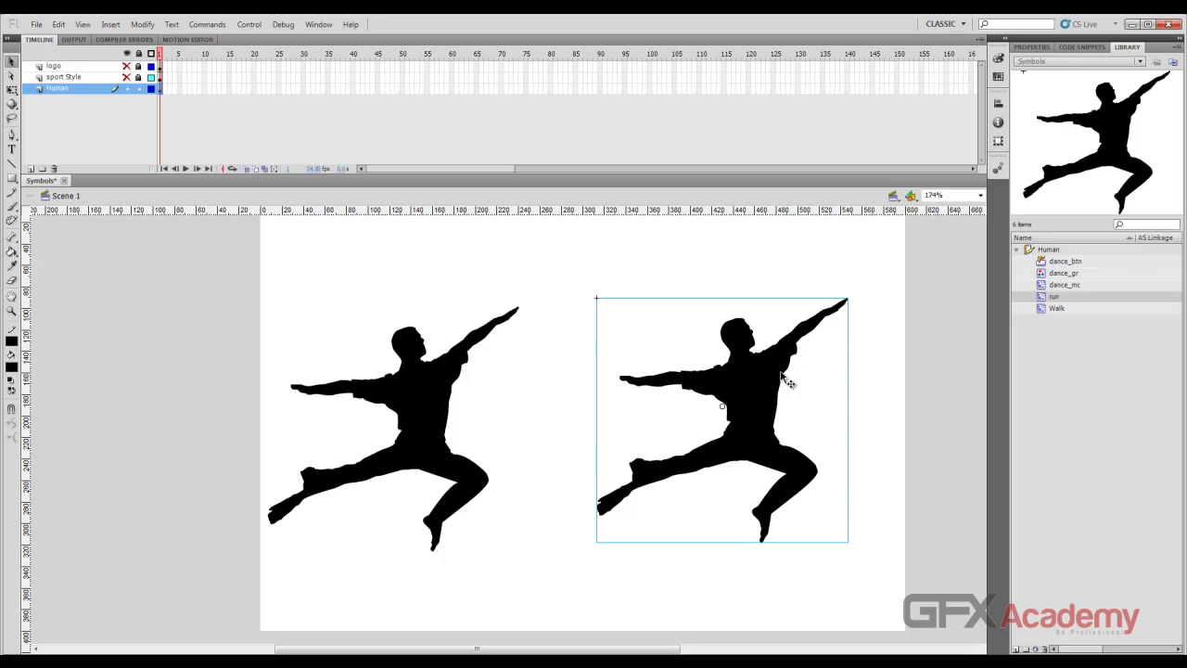
# Step: Keep the left dancer as Walk and drag it right beside the run dancer
pyautogui.click(439, 386)
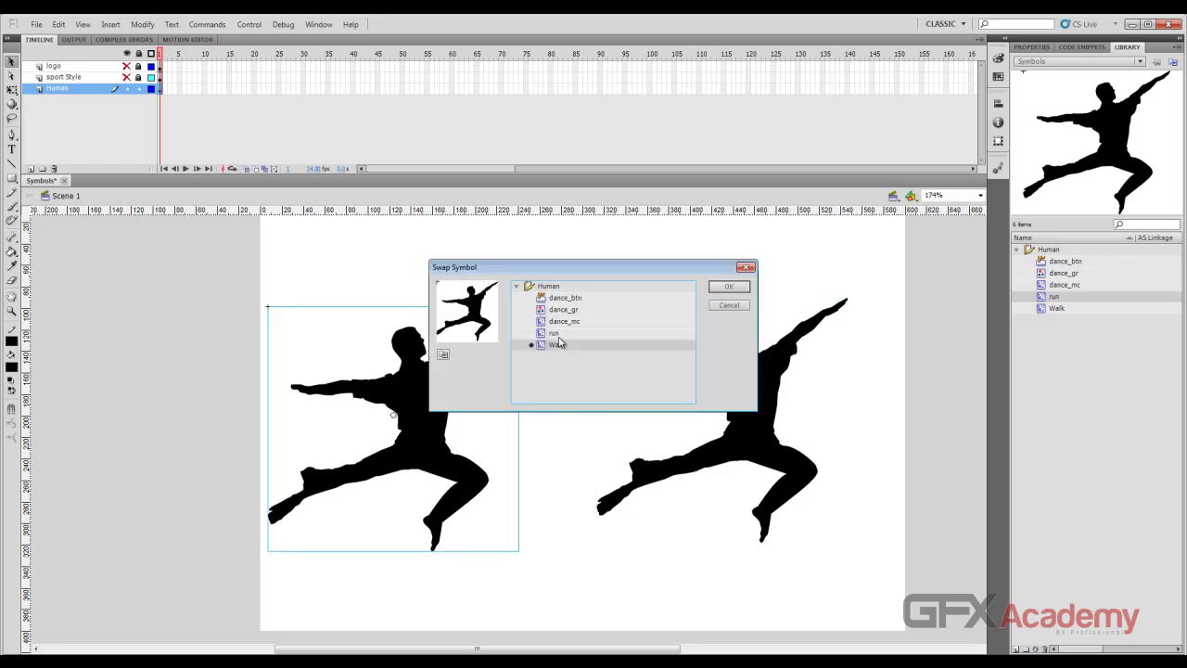
pyautogui.click(558, 334)
pyautogui.click(729, 286)
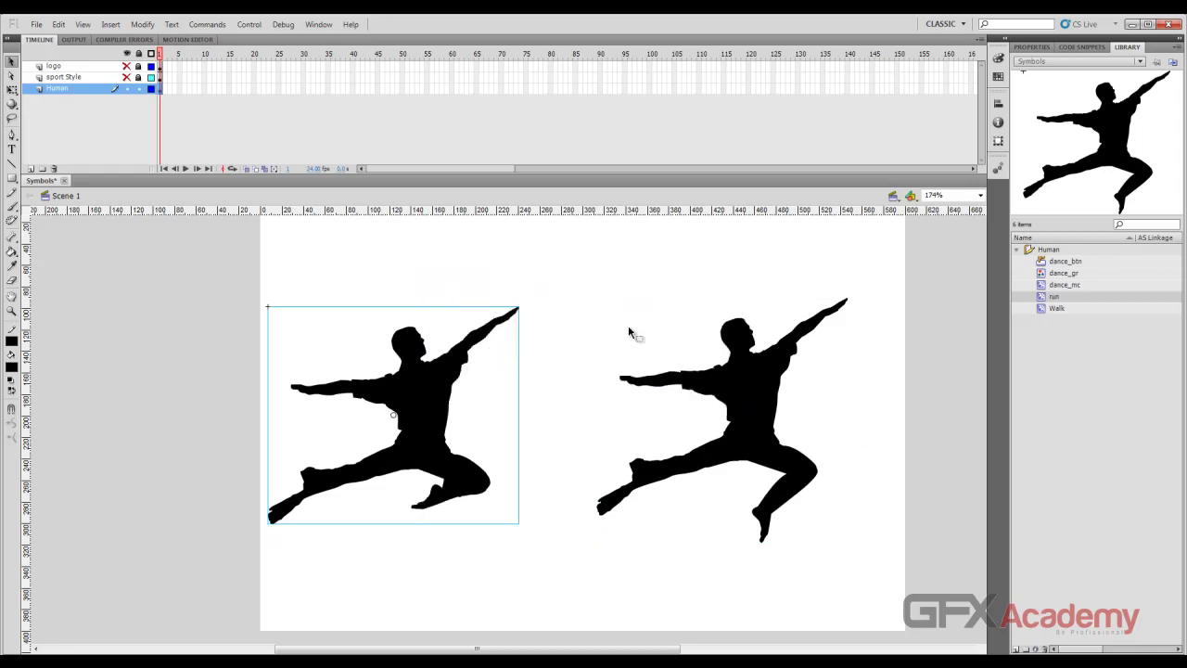
pyautogui.moveTo(429, 413)
pyautogui.mouseDown()
pyautogui.moveTo(604, 413)
pyautogui.moveTo(538, 415)
pyautogui.mouseUp()
pyautogui.click(750, 412)
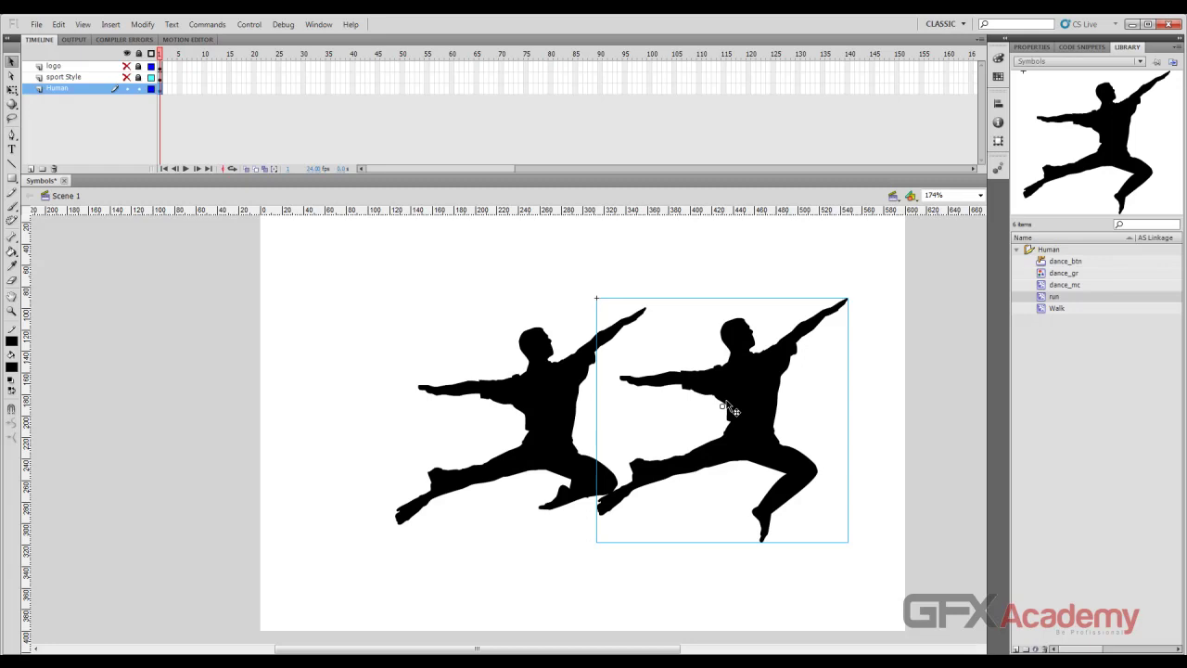
# Step: Move the run dancer onto a new blank keyframe at frame 2, pasted in place
pyautogui.press('Delete')
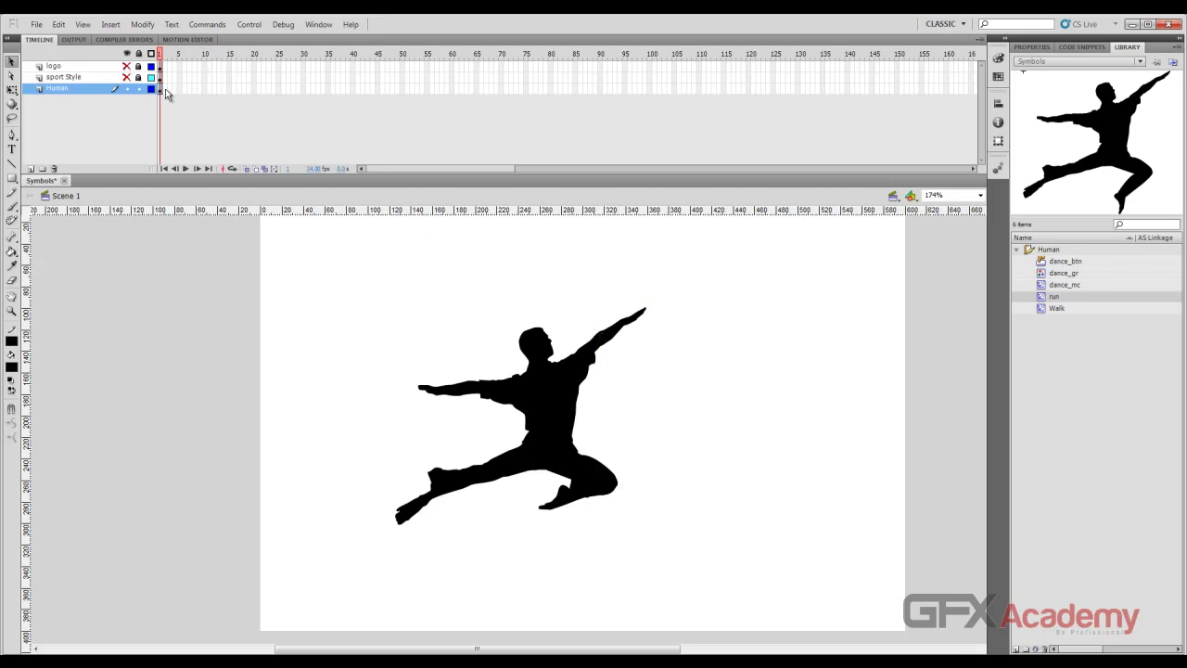
pyautogui.click(165, 91)
pyautogui.press('F7')
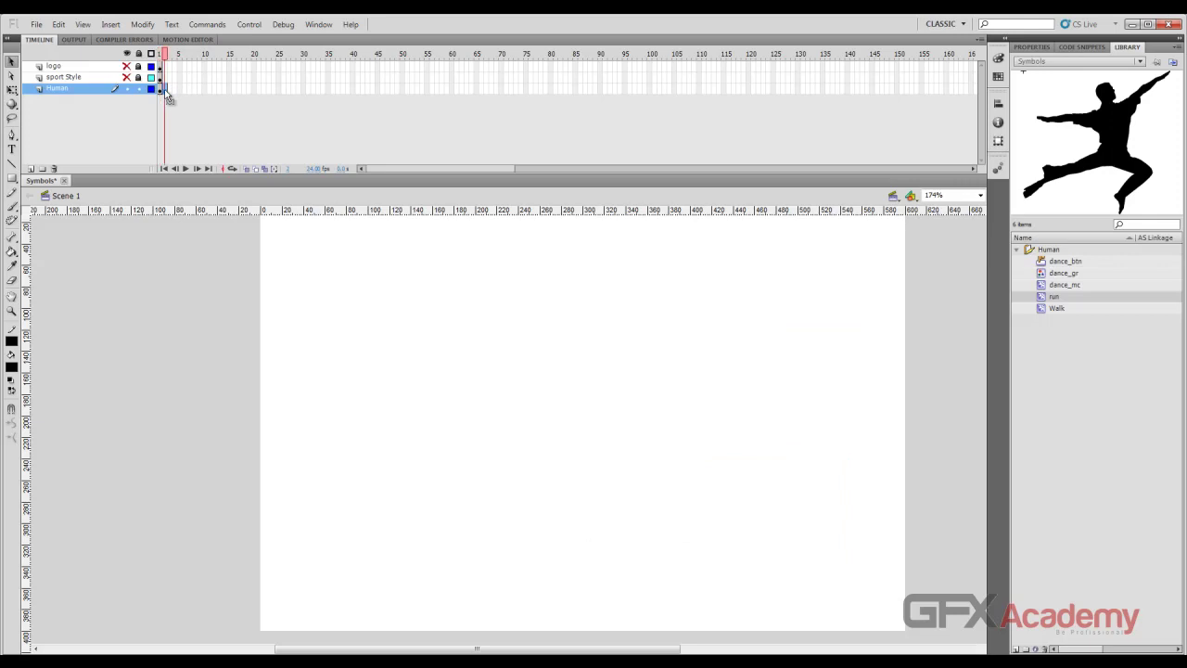
pyautogui.hotkey('ctrl', 'shift', 'v')
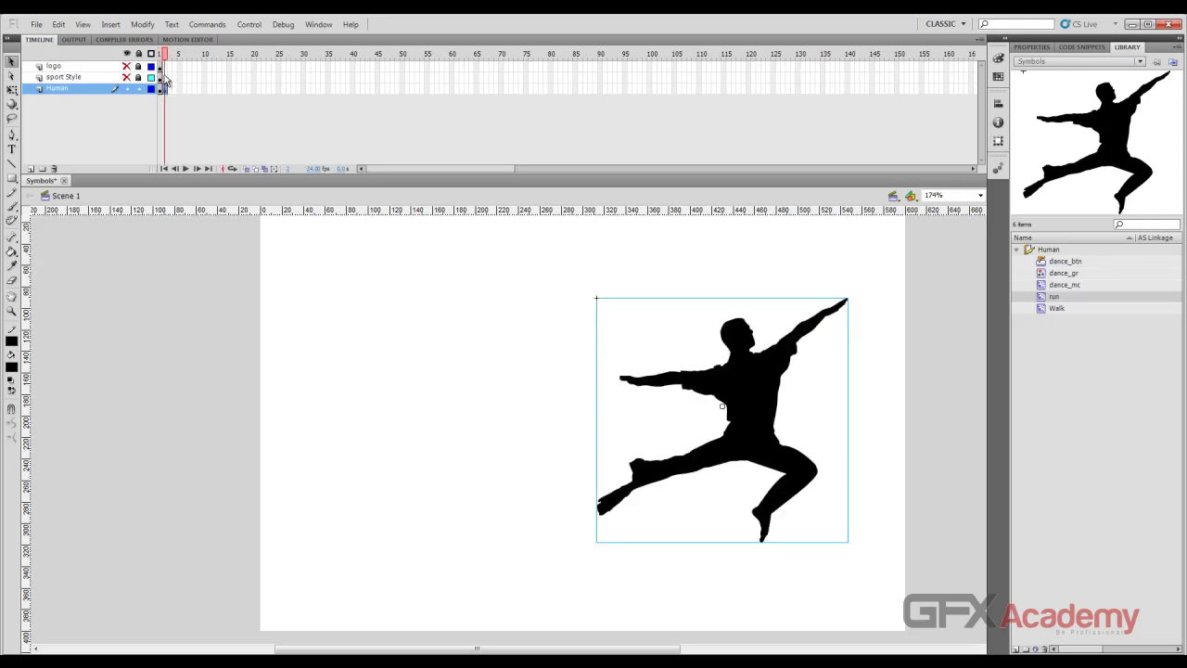
pyautogui.click(161, 54)
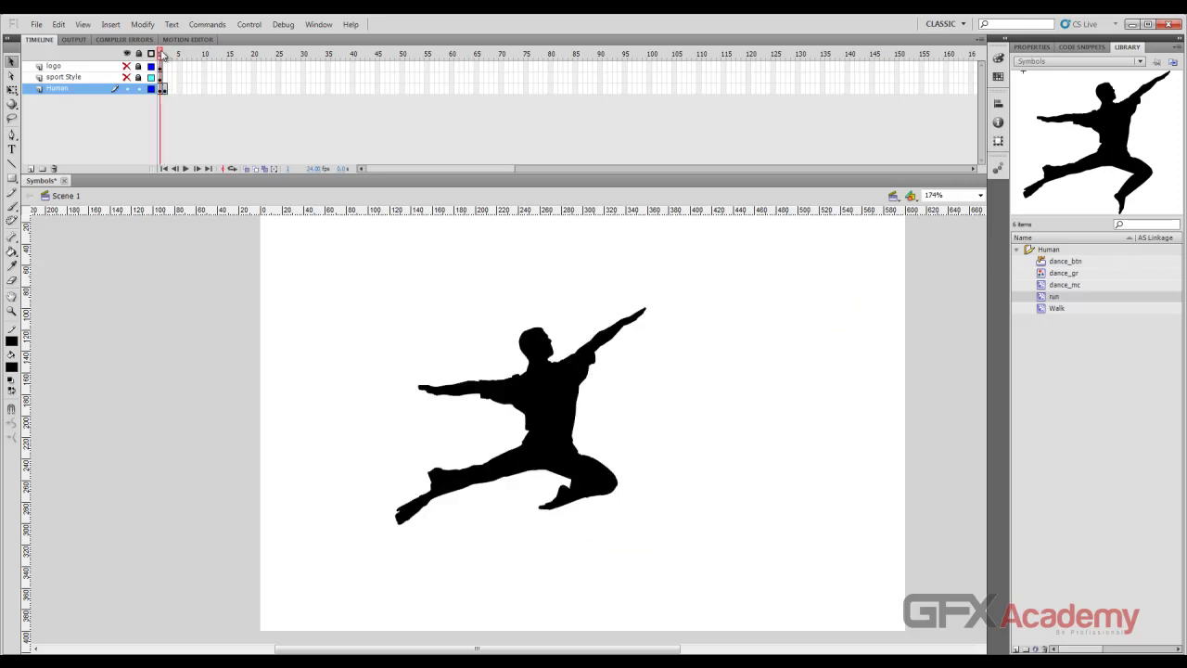
pyautogui.click(557, 404)
pyautogui.click(998, 103)
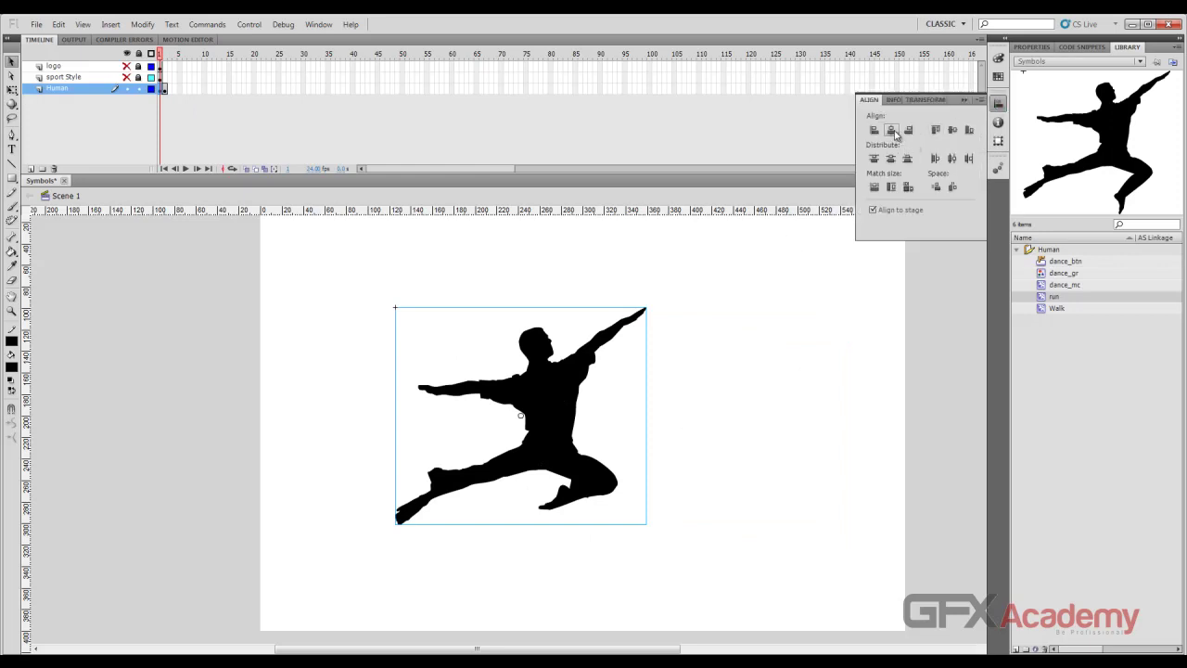
# Step: Centre the frame 1 and frame 2 dancers horizontally on stage with the Align panel
pyautogui.click(890, 130)
pyautogui.click(951, 130)
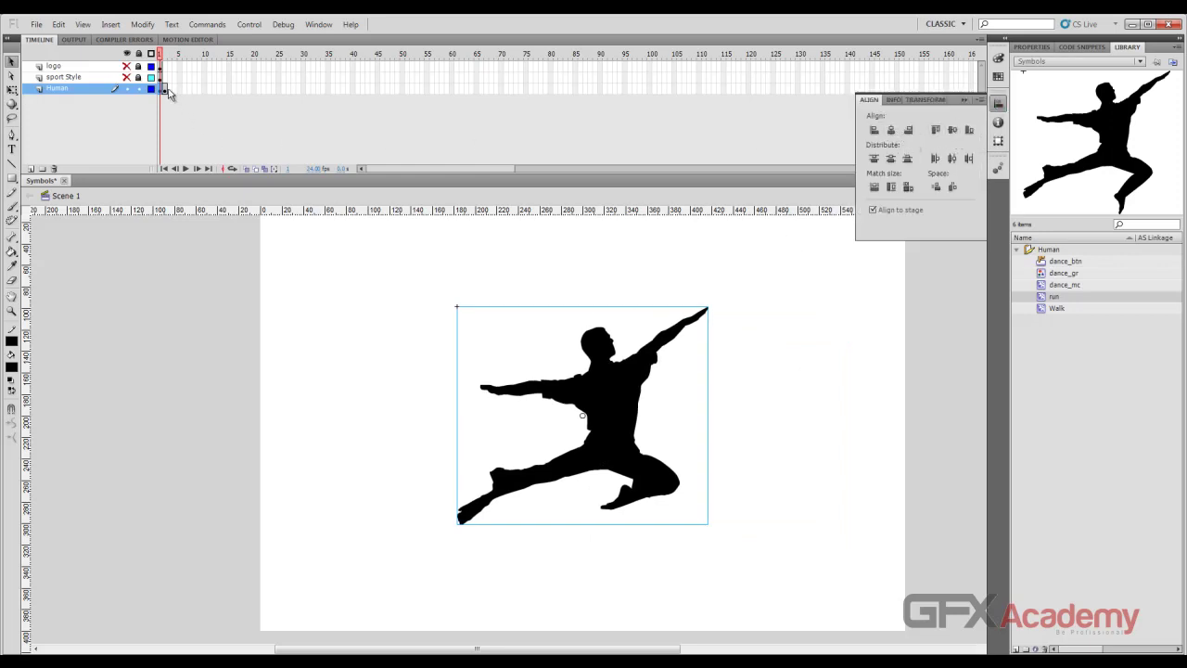
pyautogui.click(165, 88)
pyautogui.click(997, 105)
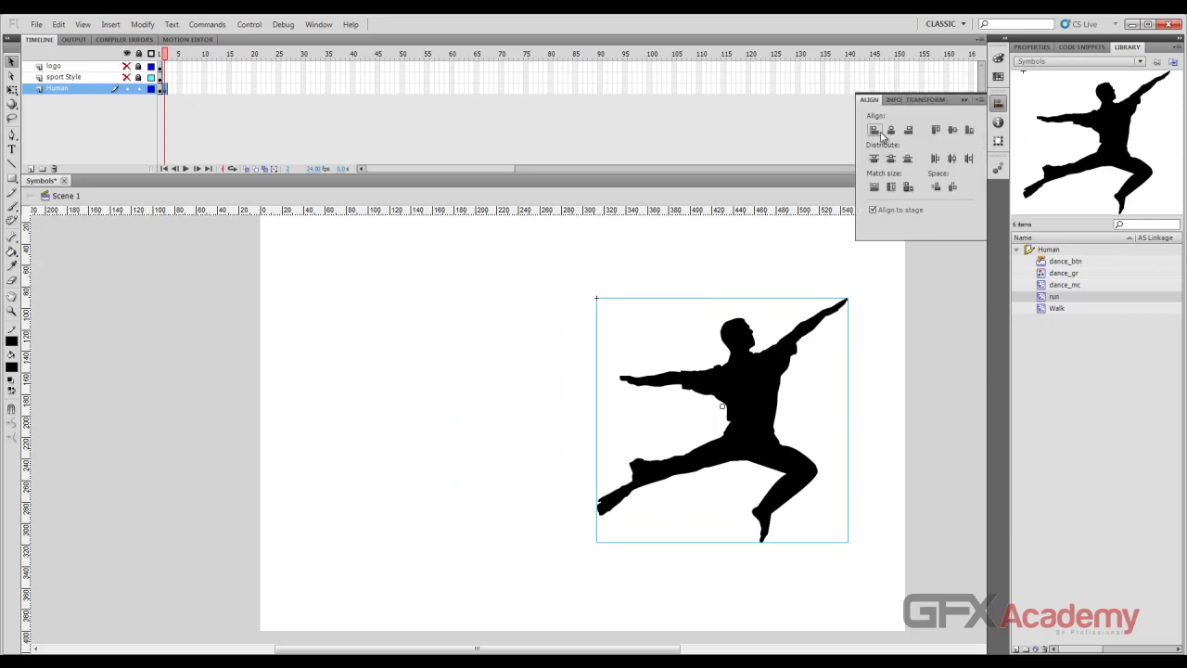
pyautogui.click(890, 130)
pyautogui.click(953, 130)
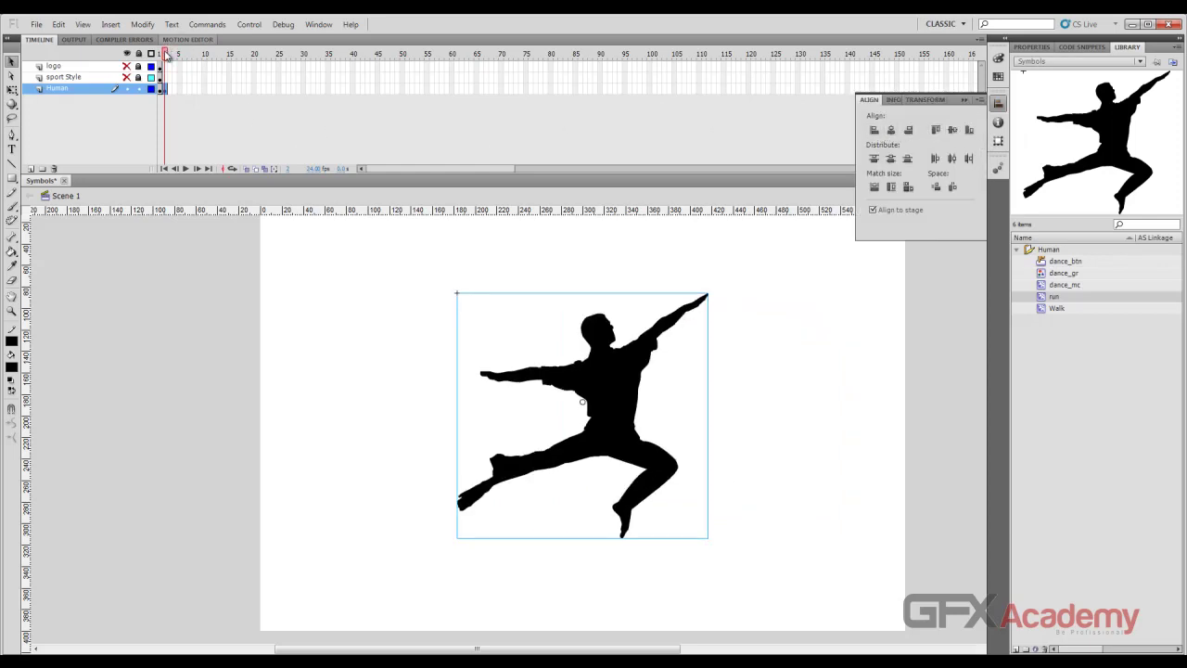
pyautogui.click(100, 293)
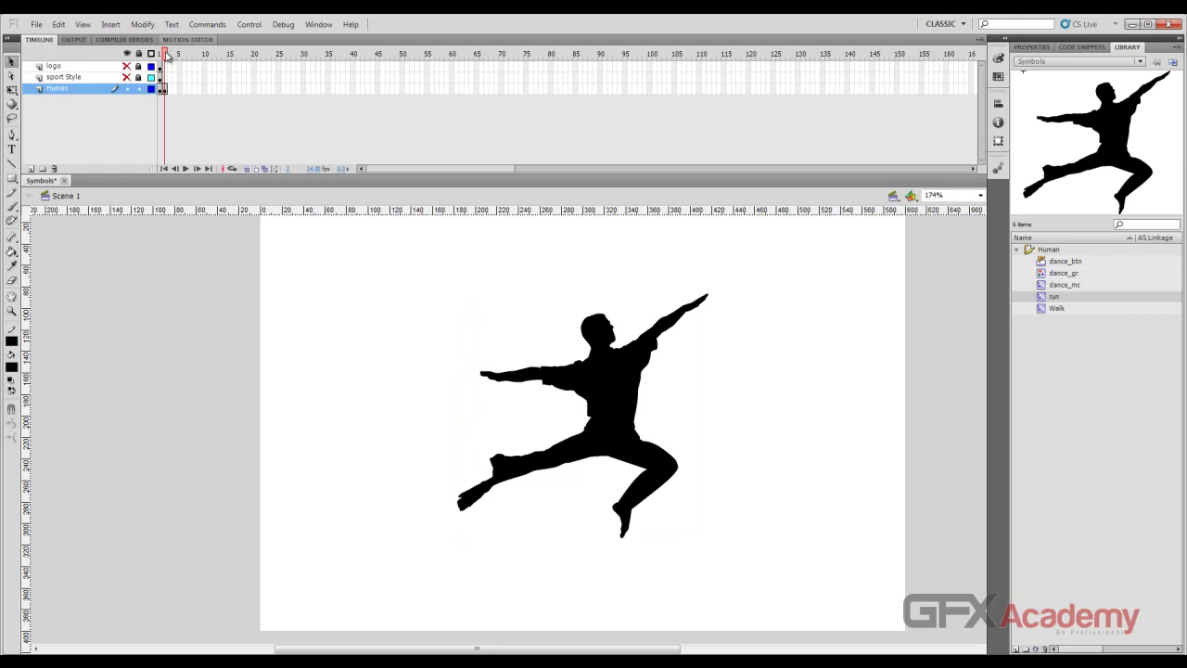
# Step: Flip between frames 1 and 2 to compare the dancers' poses and alignment
pyautogui.moveTo(167, 56); pyautogui.dragTo(161, 58)
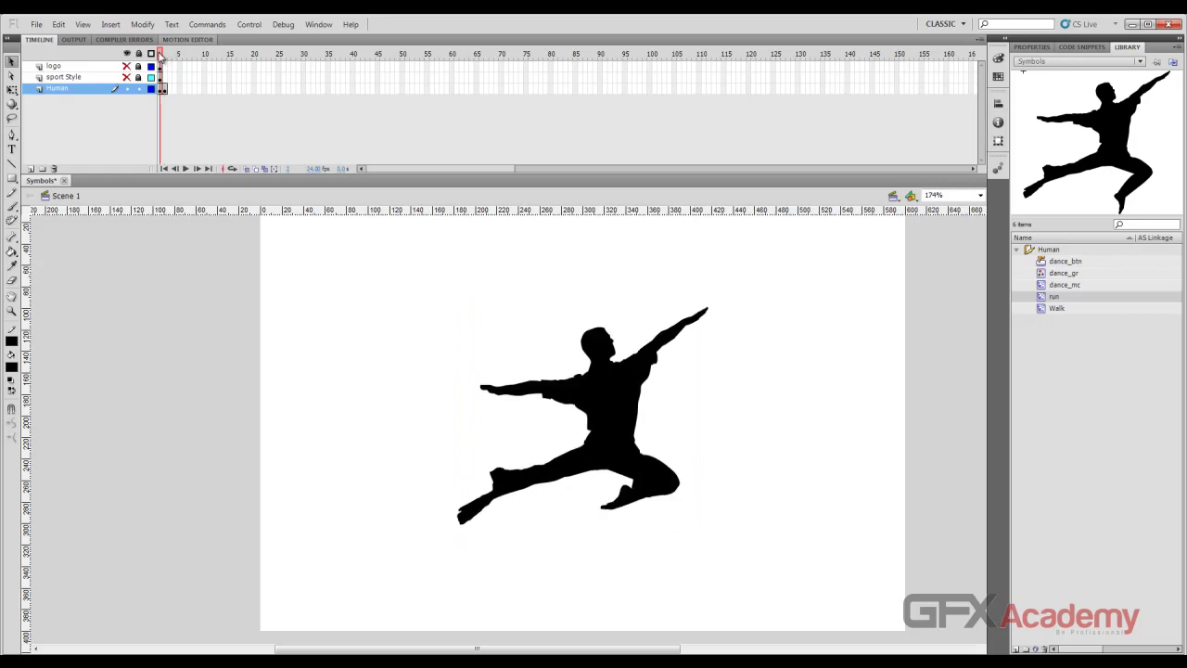
pyautogui.click(161, 88)
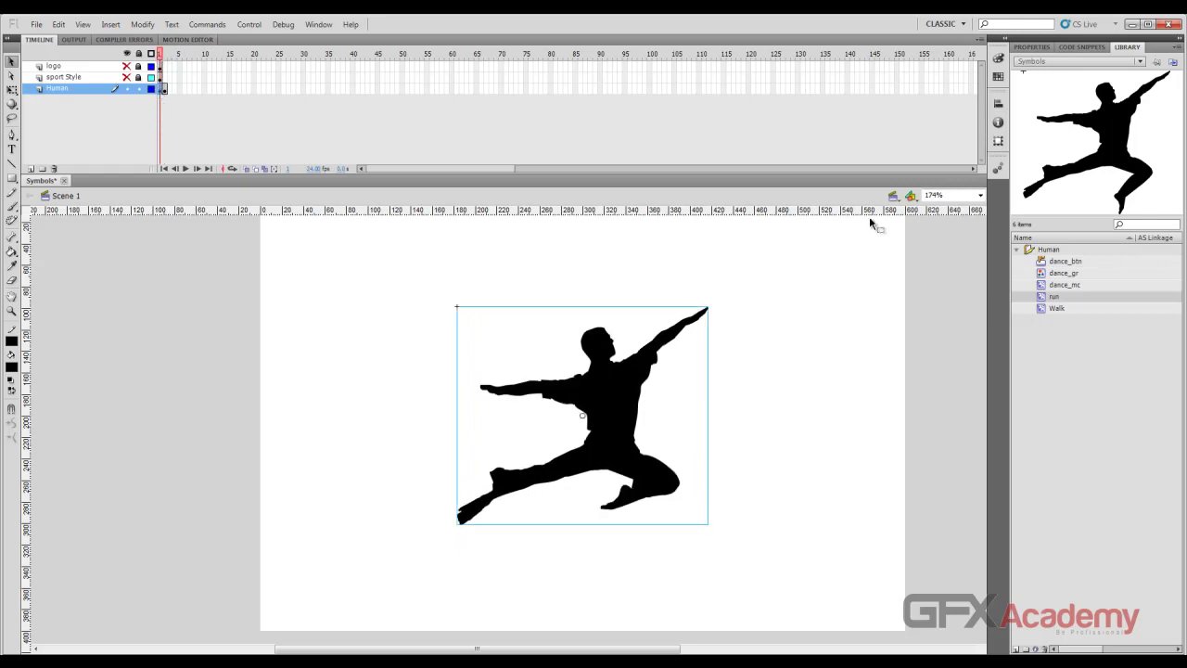
pyautogui.click(998, 103)
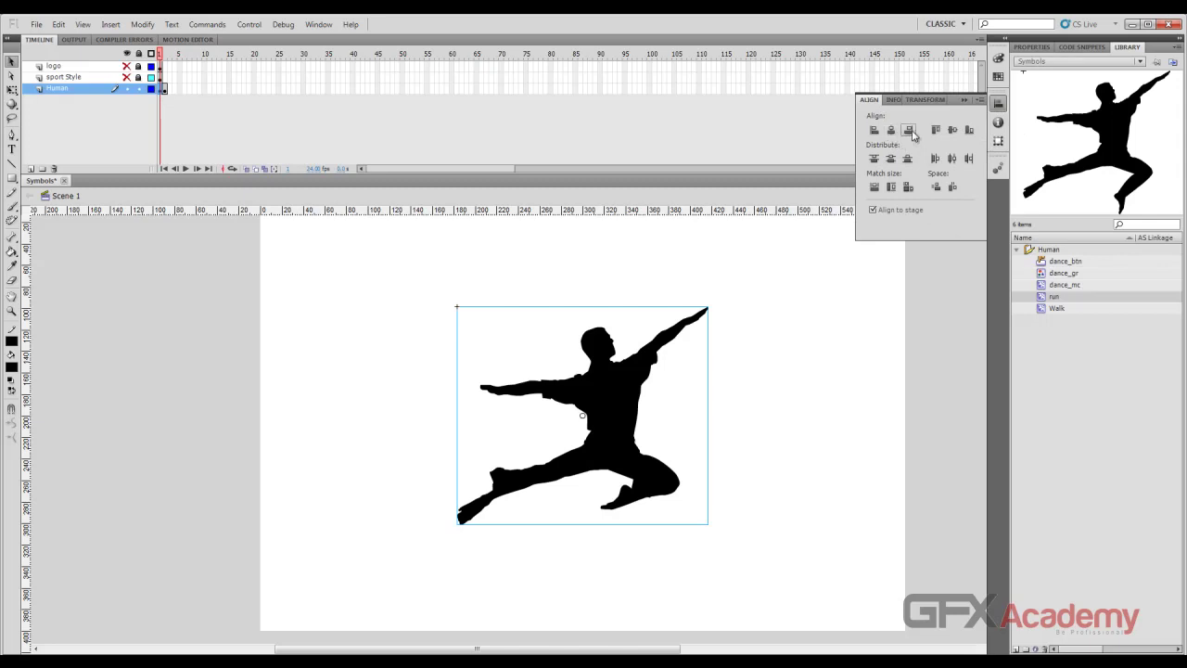
pyautogui.click(167, 90)
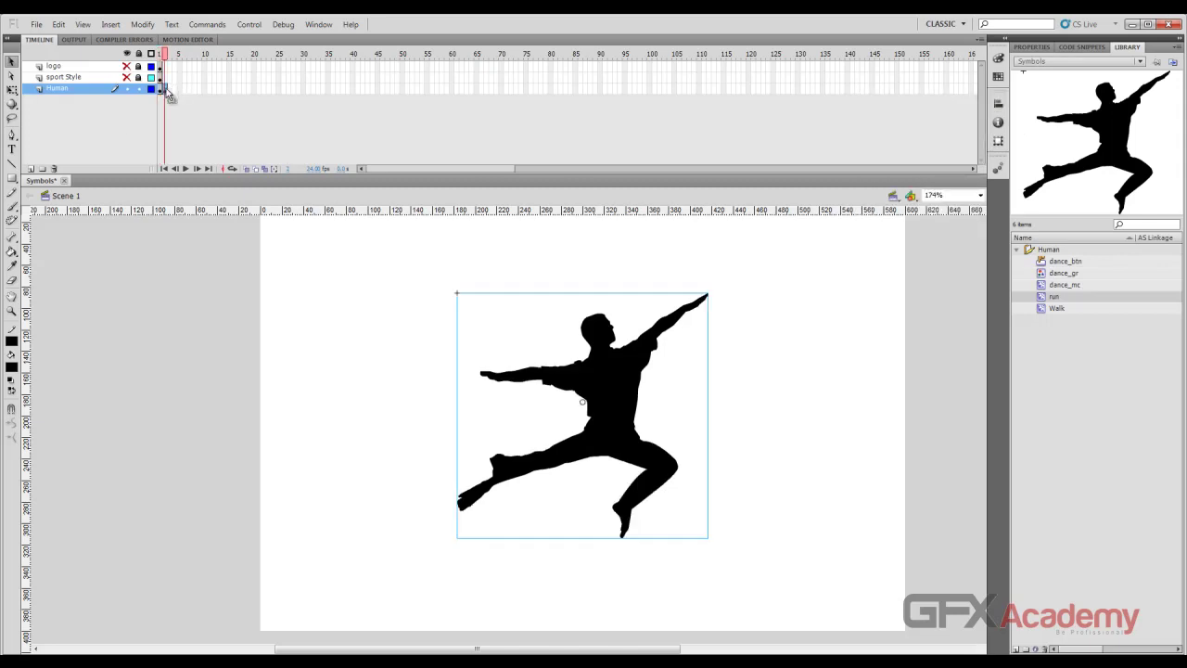
pyautogui.click(998, 102)
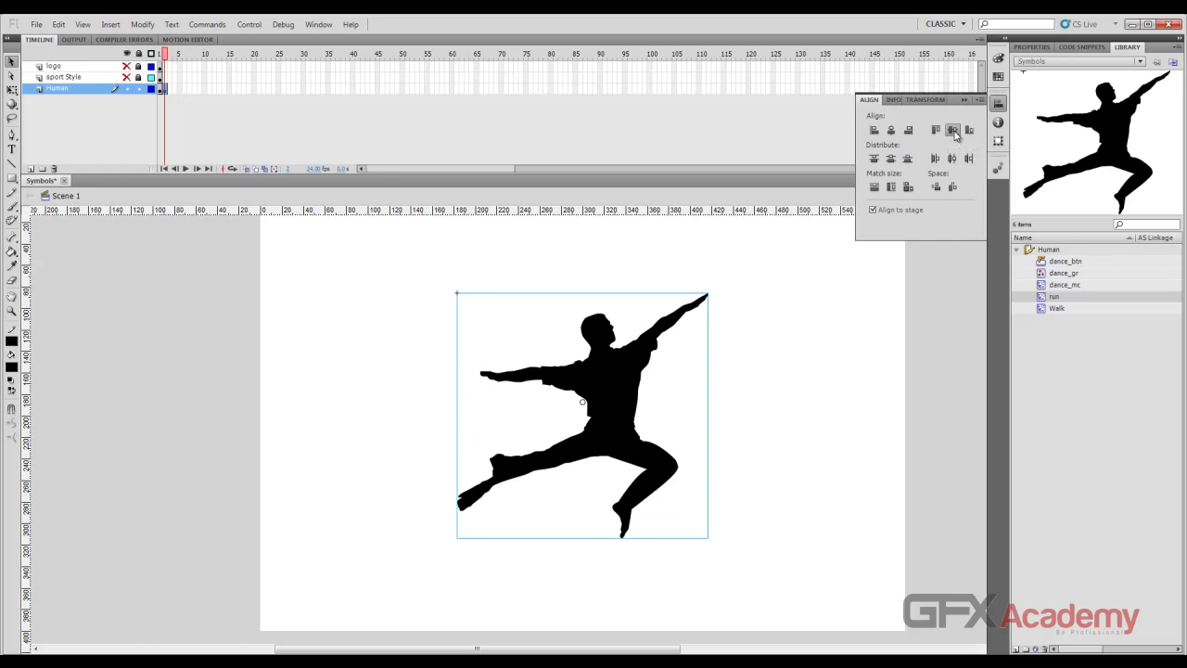
pyautogui.click(160, 89)
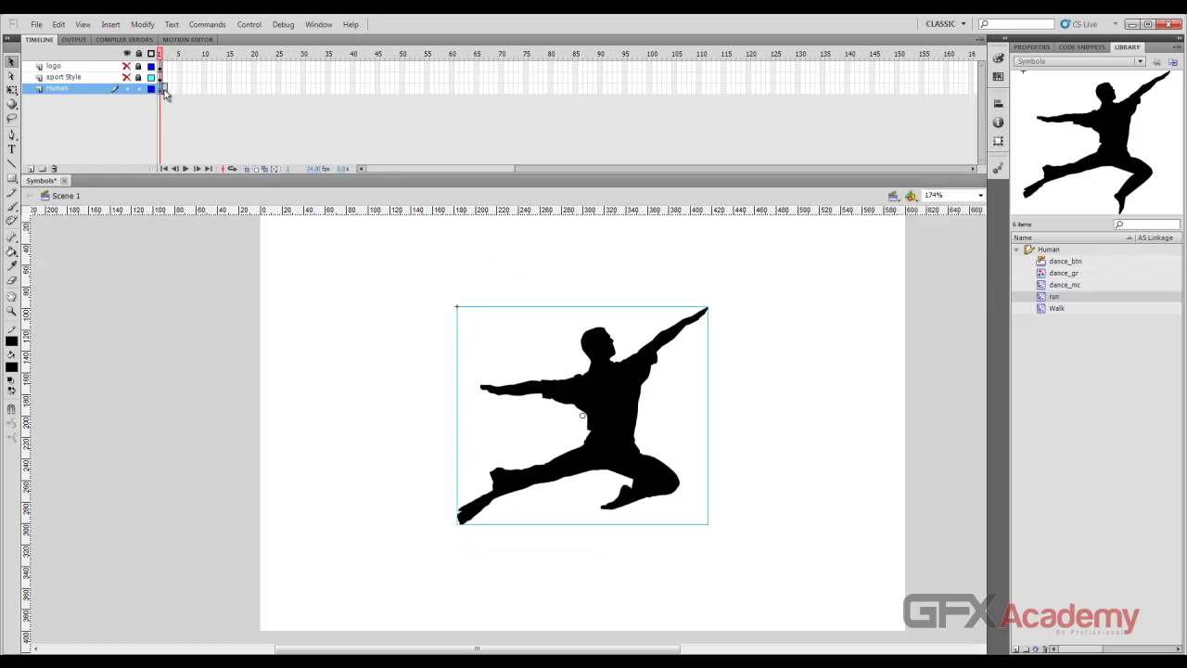
pyautogui.moveTo(165, 89)
pyautogui.mouseDown()
pyautogui.moveTo(171, 100)
pyautogui.moveTo(160, 92)
pyautogui.mouseUp()
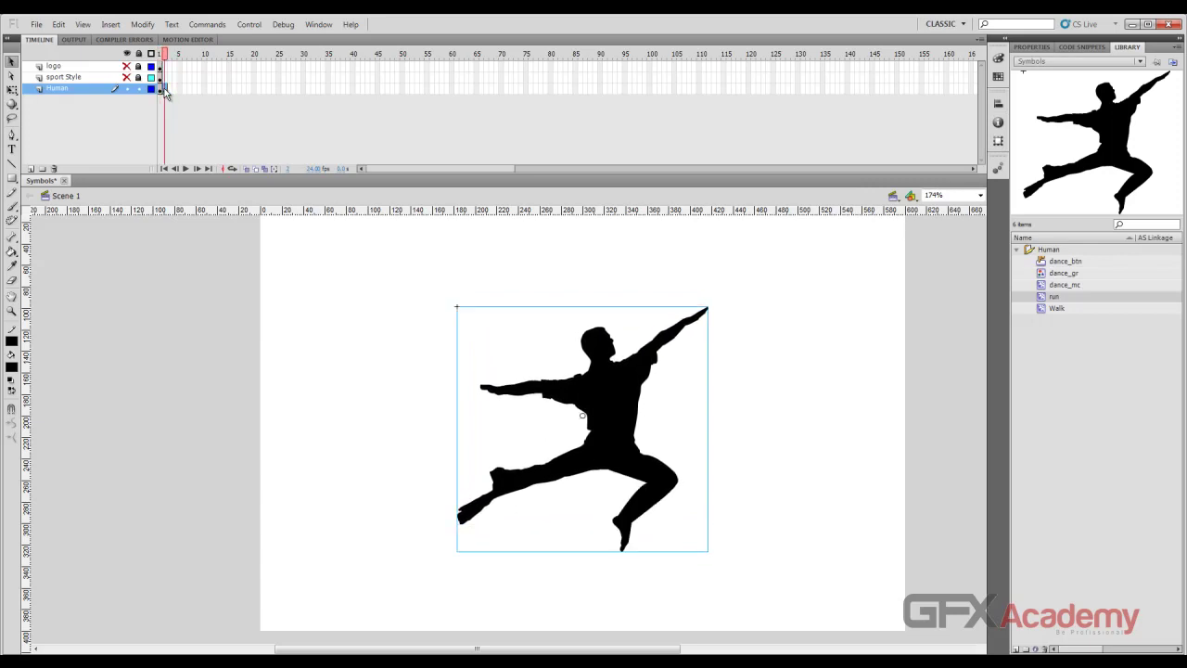
pyautogui.click(160, 53)
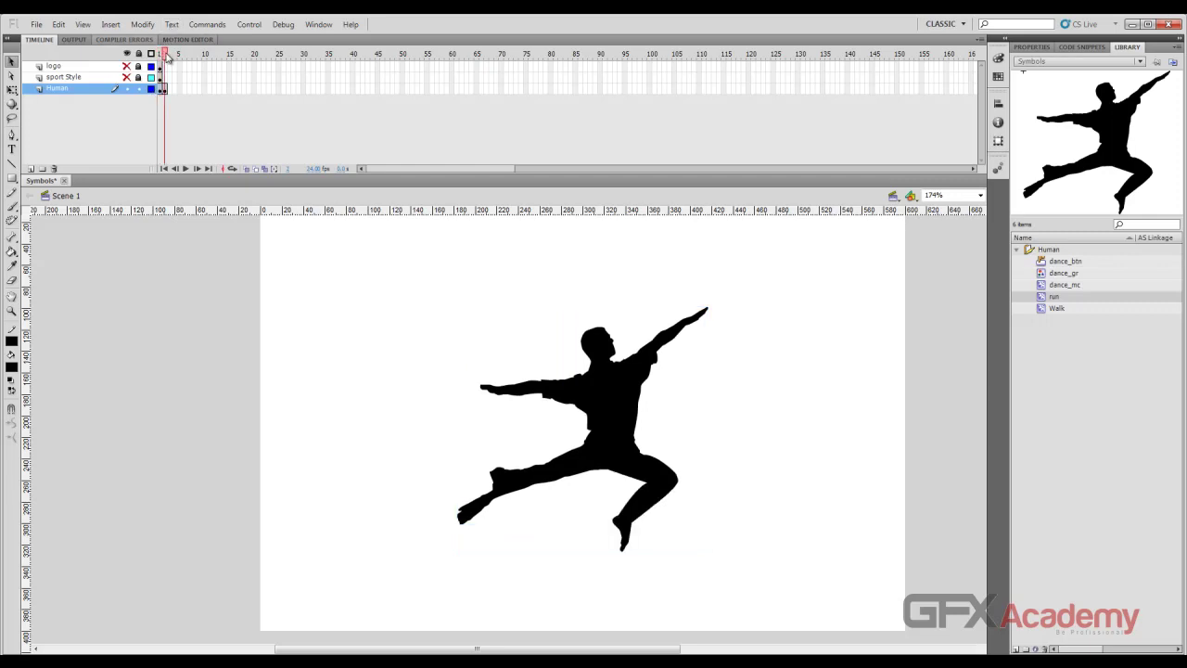
pyautogui.moveTo(159, 54); pyautogui.dragTo(164, 61)
pyautogui.moveTo(163, 61); pyautogui.dragTo(164, 59)
pyautogui.moveTo(166, 58); pyautogui.dragTo(166, 57)
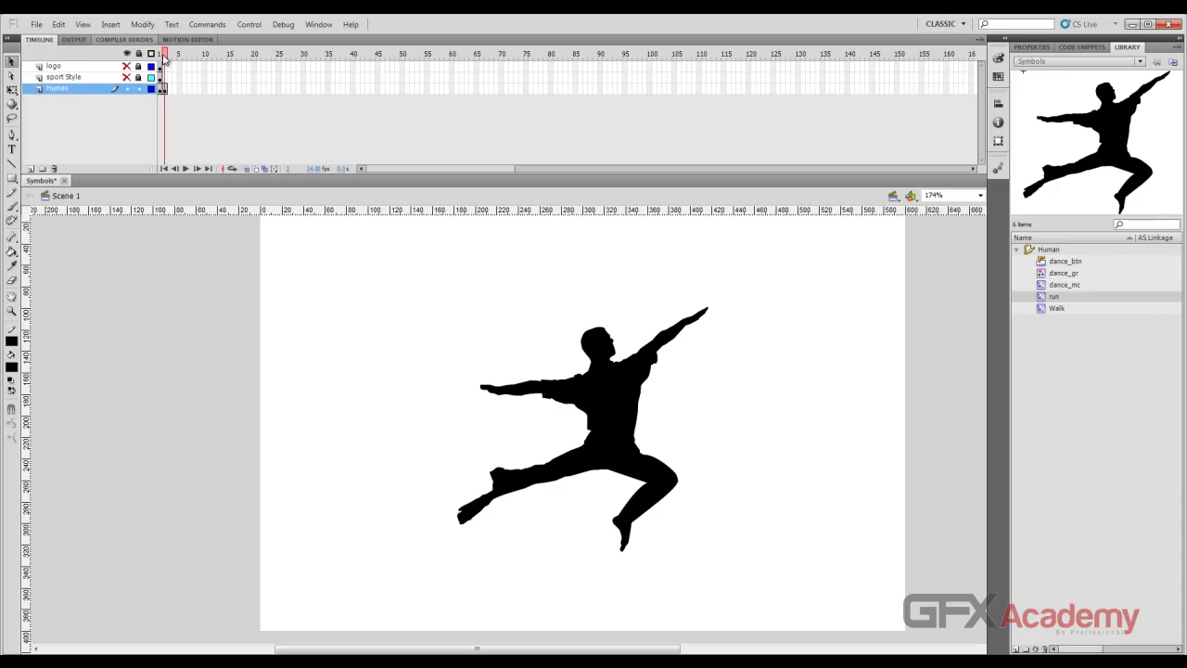